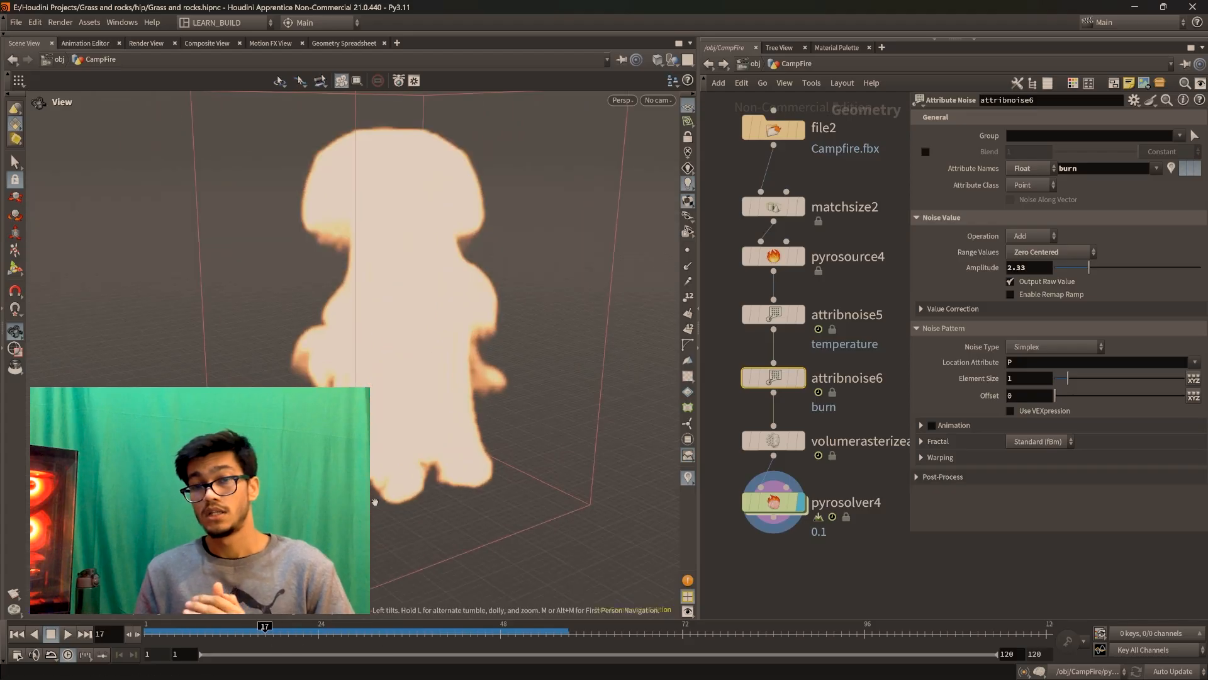
Review the parameters of the pyro source, attribute noise and volume rasterize nodes in the campfire network
left_click(944, 477)
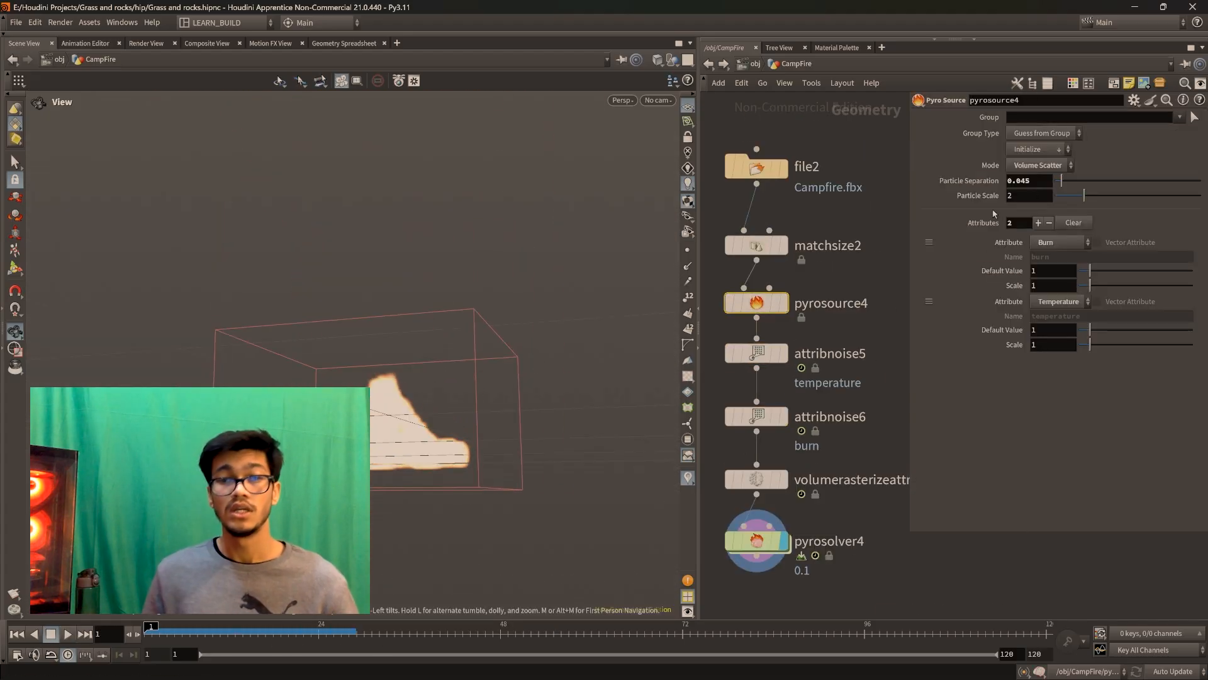
left_click(759, 354)
left_click(756, 303)
left_click(971, 184)
left_click(756, 479)
Set the pyro solver's Flame Lifespan to 1 in its Fields settings and play back the simulation to test it
left_click(756, 542)
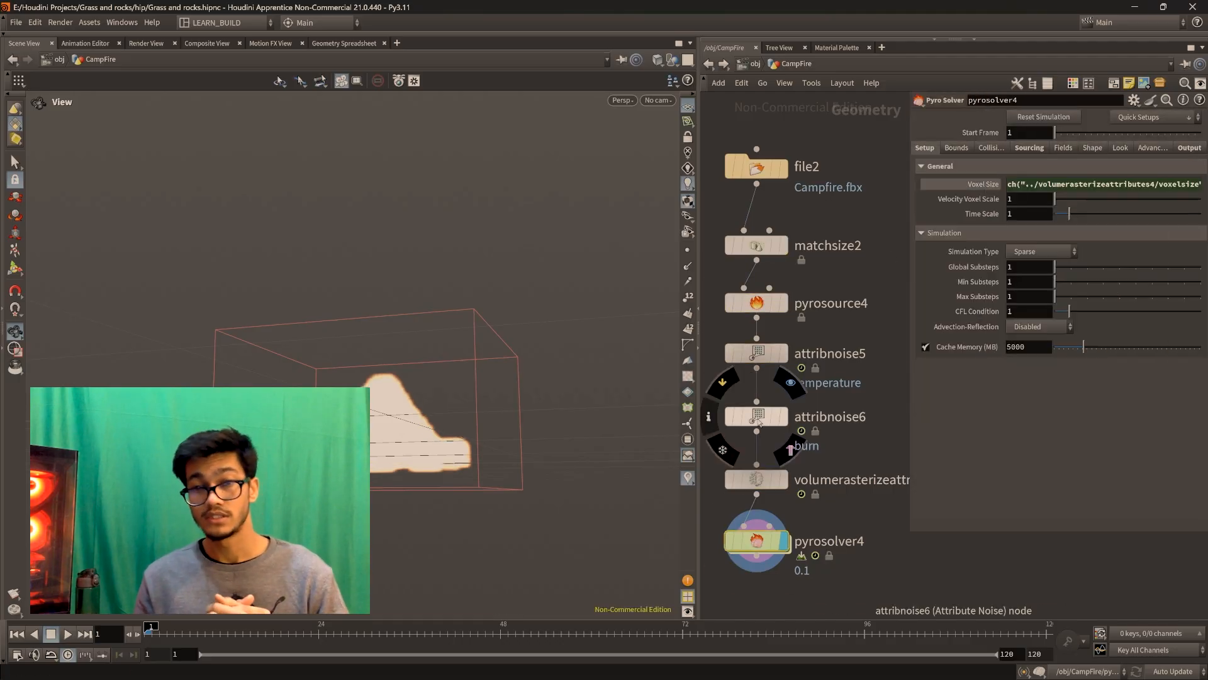
left_click(1062, 148)
scroll(391, 391, "down", 4)
left_click(68, 634)
left_click(67, 634)
left_click_drag(1084, 328, 1059, 329)
left_click(17, 634)
left_click(67, 635)
middle_click(1038, 330, "ctrl")
left_click(17, 635)
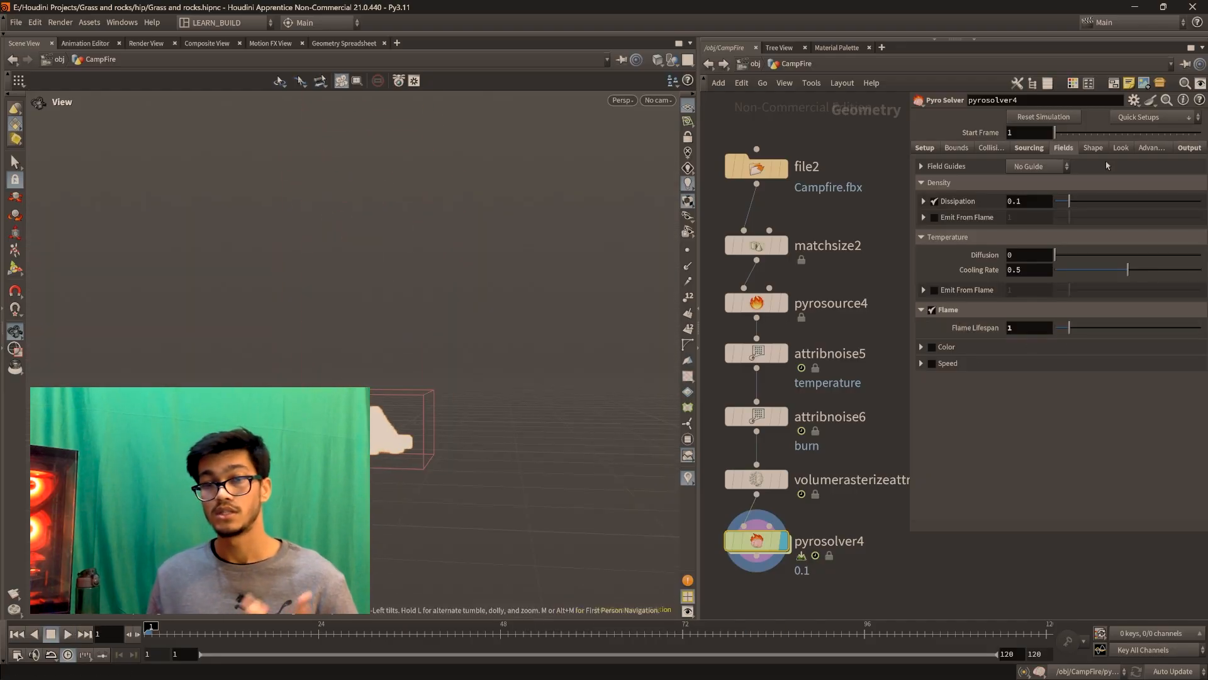
Reverse the pyro solver's Fire Color Ramp to run from orange to black, pull the black point inward, and preview the fire
left_click(1121, 147)
scroll(472, 383, "up", 4)
left_click_drag(472, 382, 440, 397)
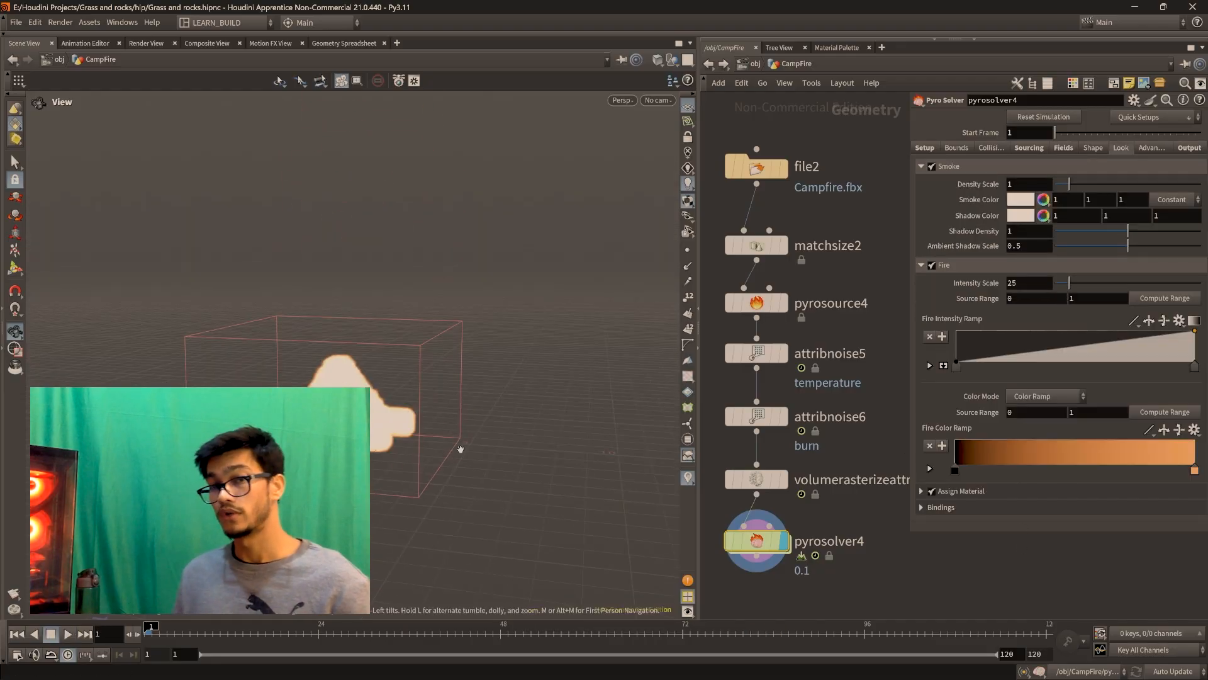
left_click_drag(955, 470, 1070, 483)
left_click_drag(1071, 483, 954, 478)
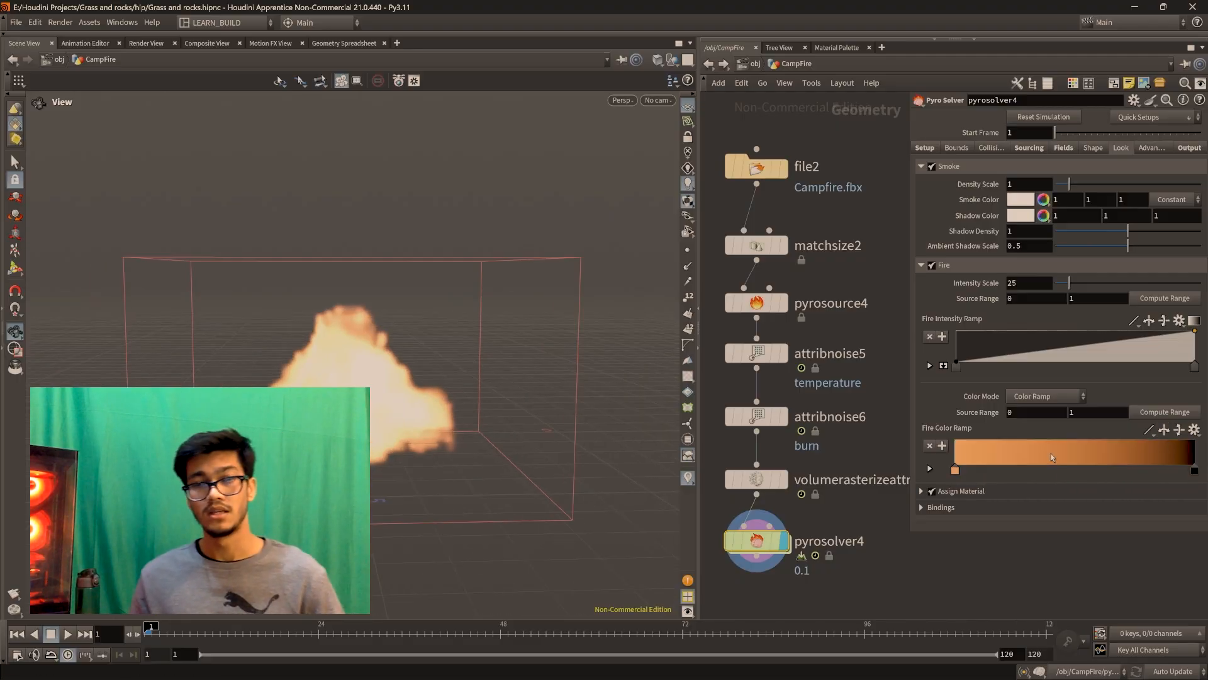
left_click_drag(1194, 471, 1129, 472)
left_click(67, 633)
left_click(51, 634)
left_click_drag(1069, 284, 1095, 286)
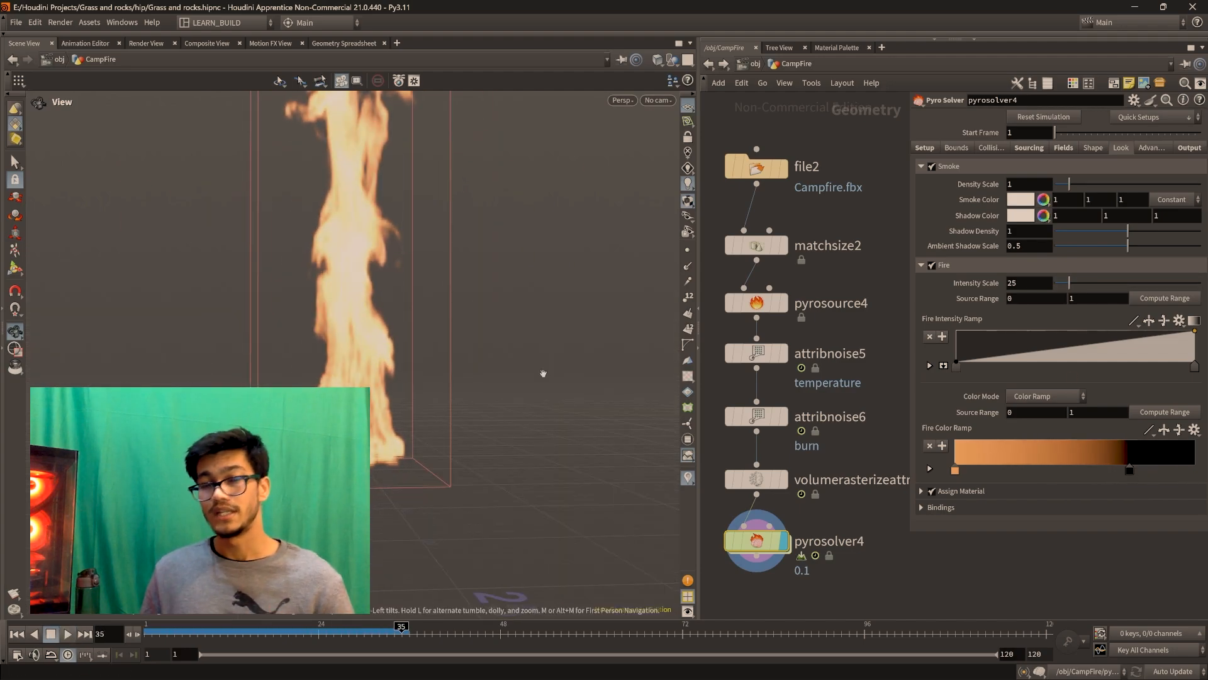
Enable Turbulence and Disturbance in the pyro solver's Shape settings, with Disturbance at 1
left_click(1063, 147)
left_click(1092, 148)
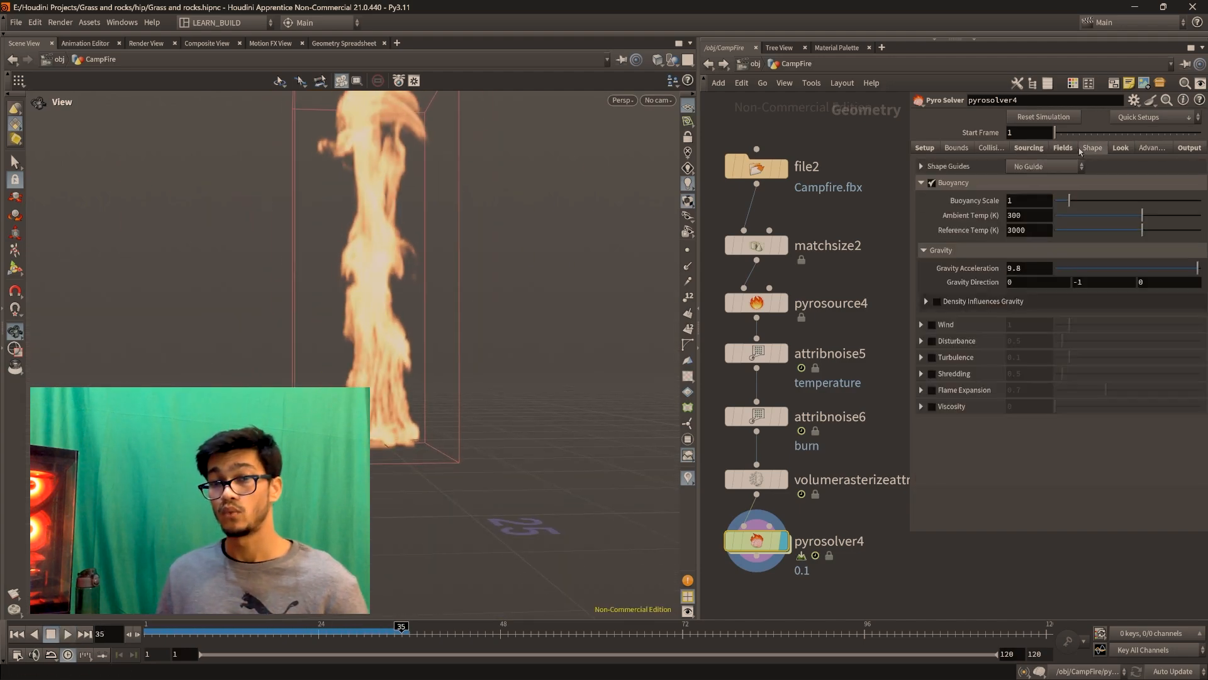
left_click(932, 357)
left_click(932, 340)
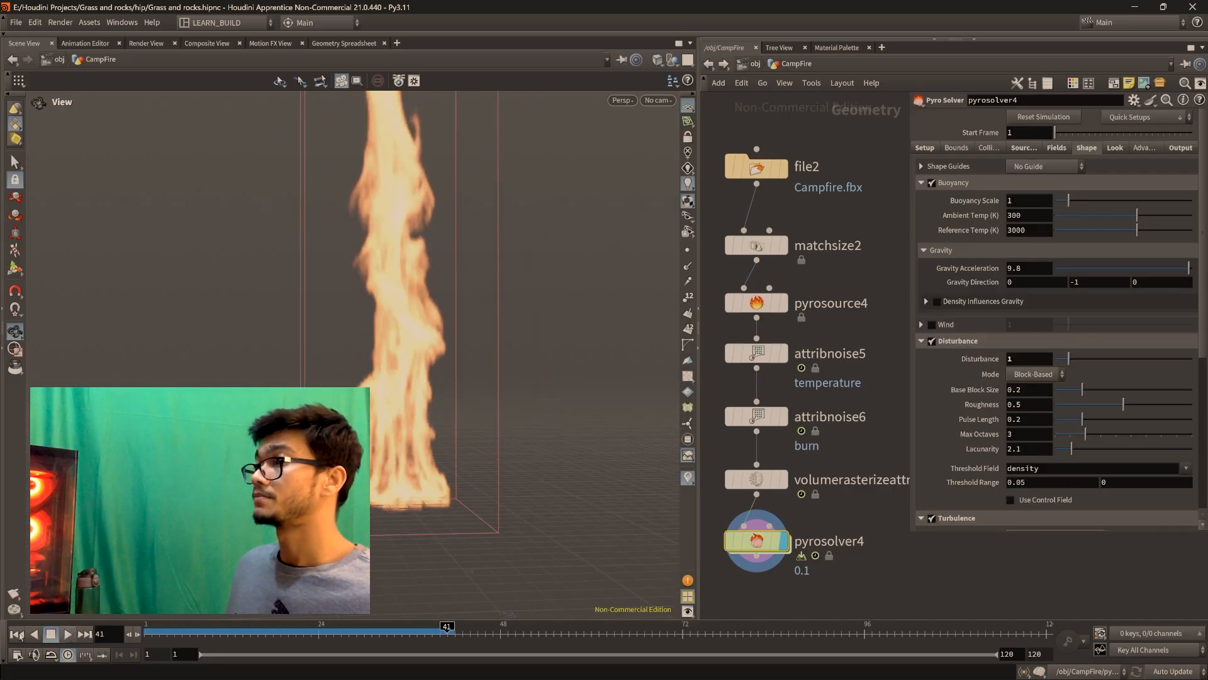
scroll(845, 437, "down", 2)
middle_click_drag(846, 438, 855, 438)
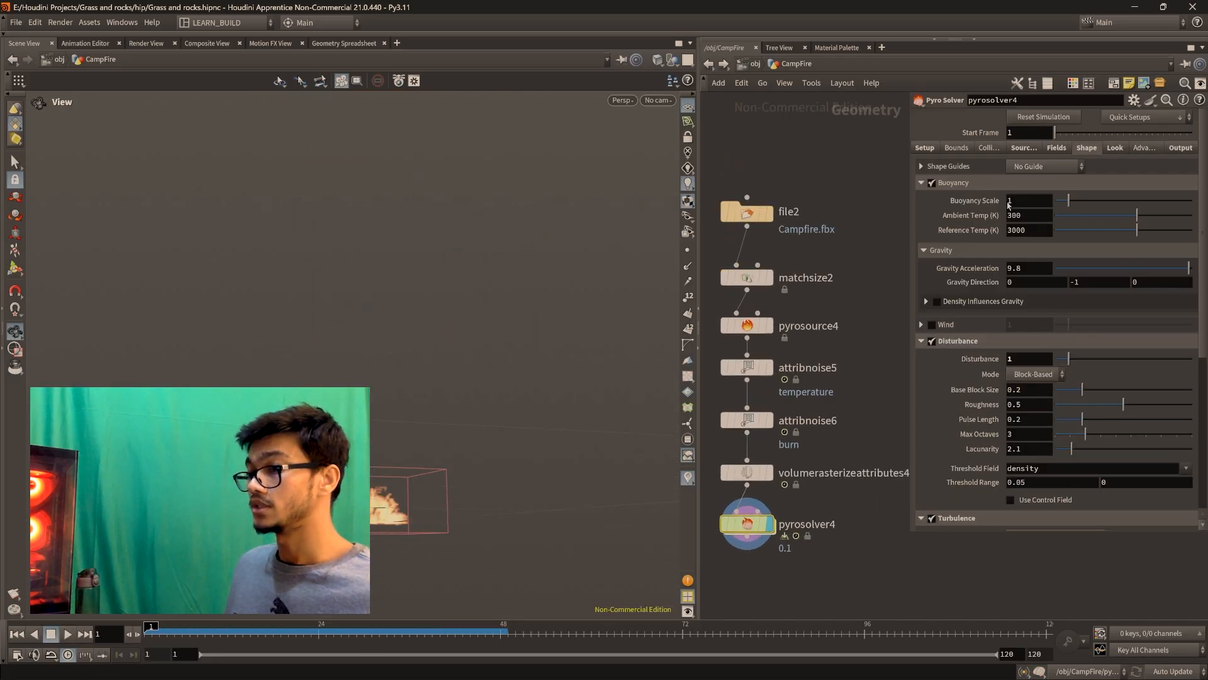
left_click(1025, 148)
scroll(1087, 438, "down", 3)
scroll(1087, 438, "up", 3)
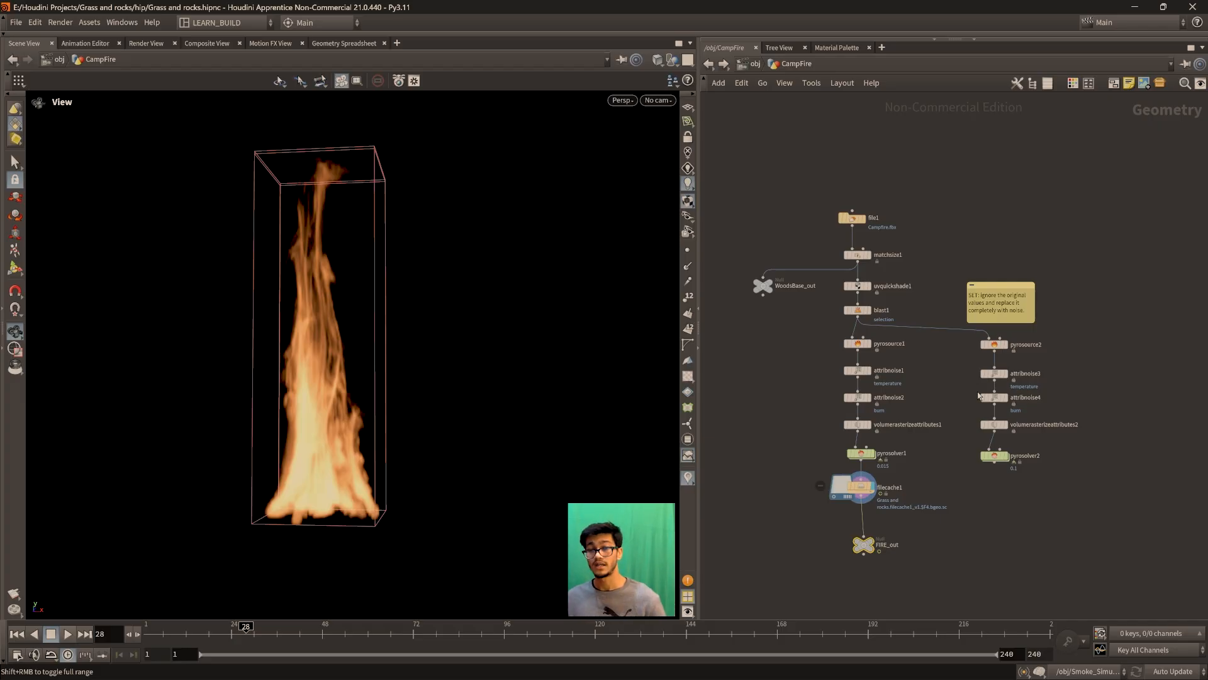
Add a Sphere node in an empty area of the CampFire network and display it
scroll(980, 396, "down", 3)
scroll(1097, 356, "up", 6)
middle_click_drag(852, 322, 888, 350)
middle_click_drag(1173, 300, 874, 283)
middle_click_drag(1076, 296, 843, 295)
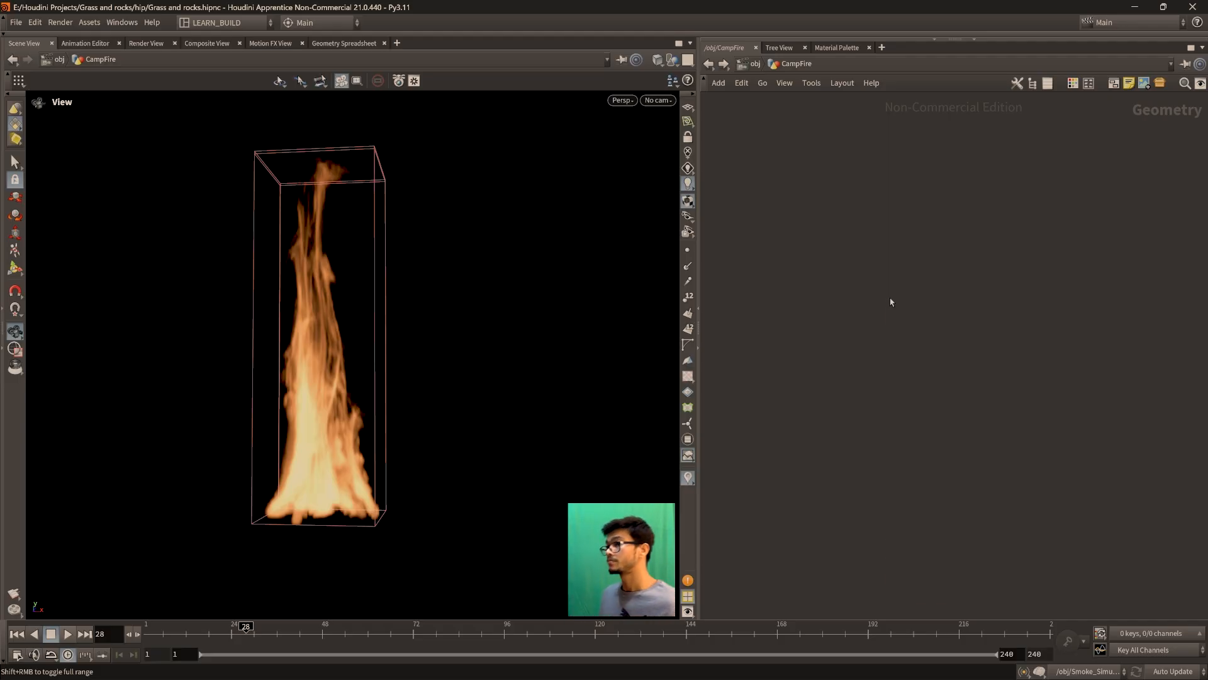
key("Tab")
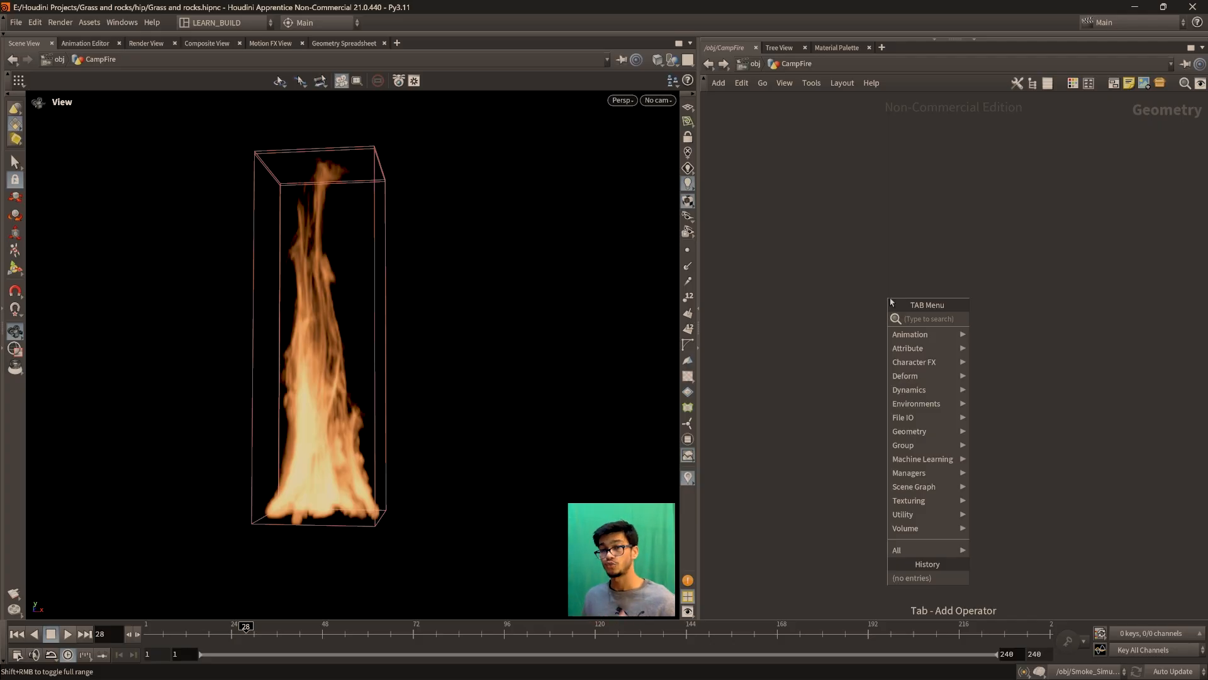
type("o")
key("BackSpace")
type("obj")
key("Return")
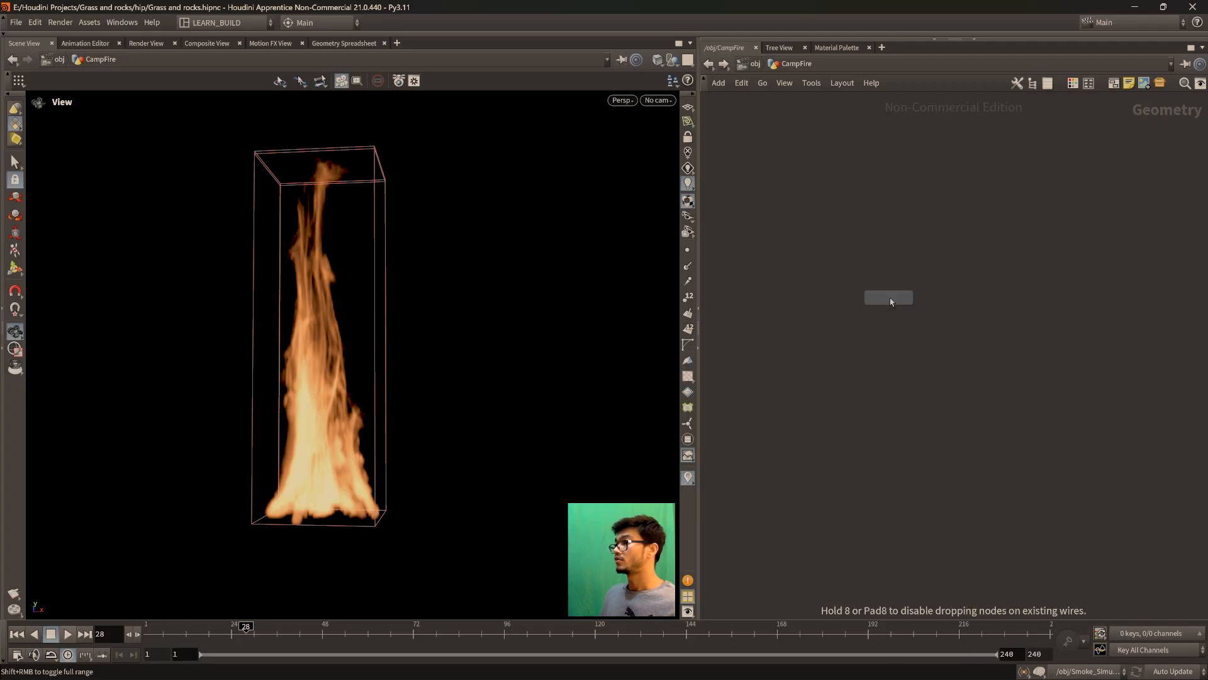
left_click(902, 331)
left_click(940, 293)
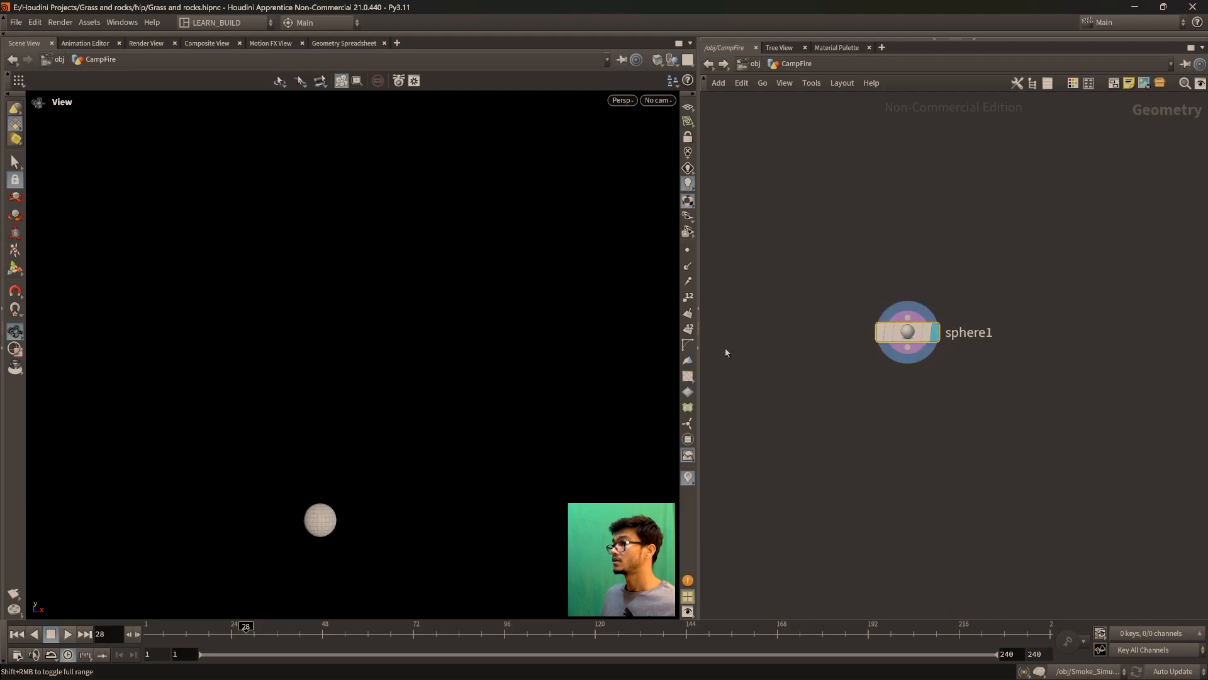
Frame the sphere and set the viewport background color scheme to Dark Grey
key("f")
scroll(493, 375, "down", 3)
key("d")
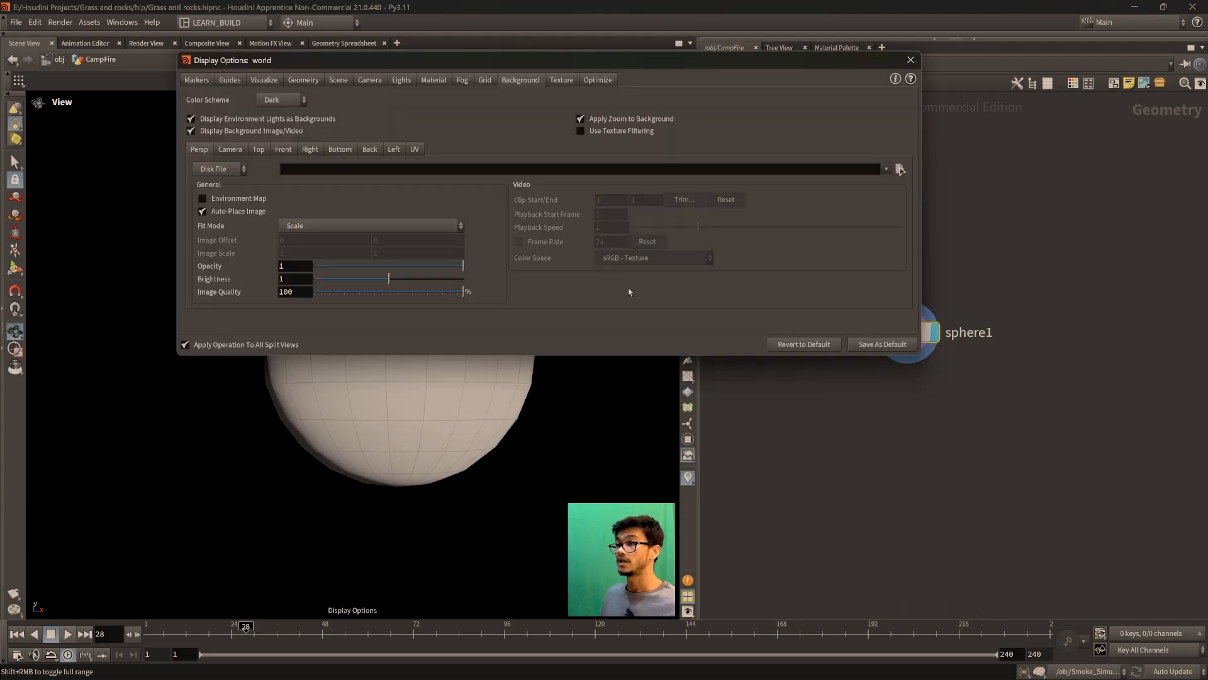
left_click(282, 100)
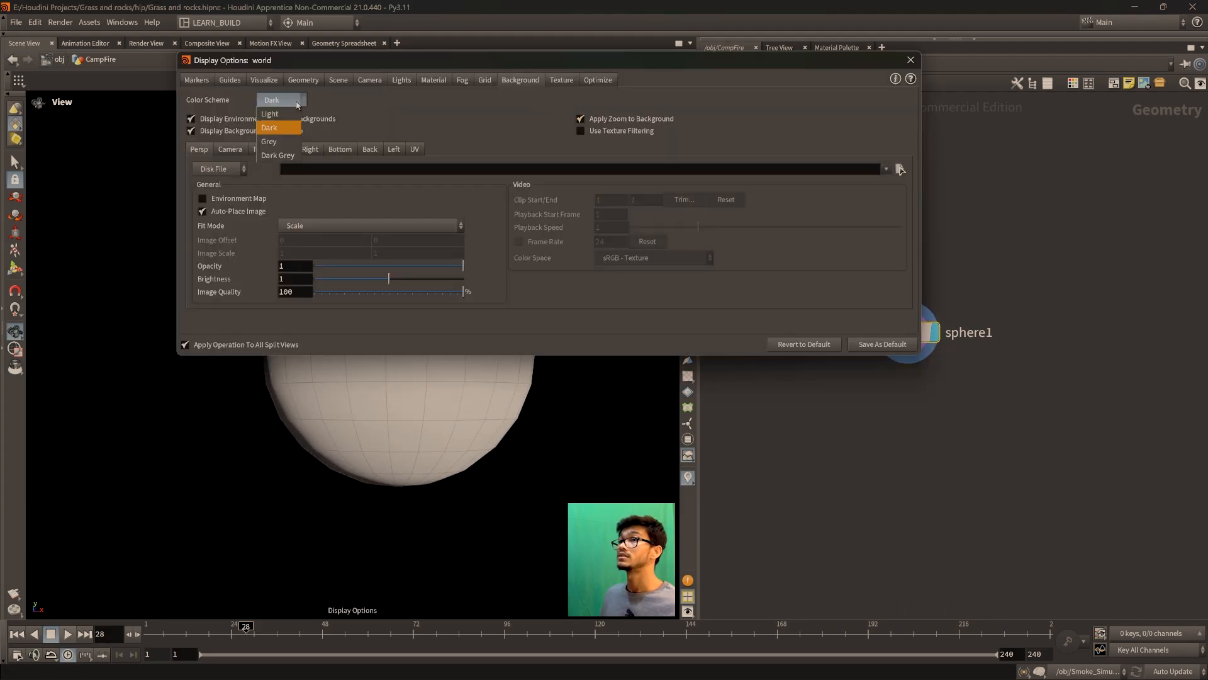
left_click(293, 155)
left_click(911, 60)
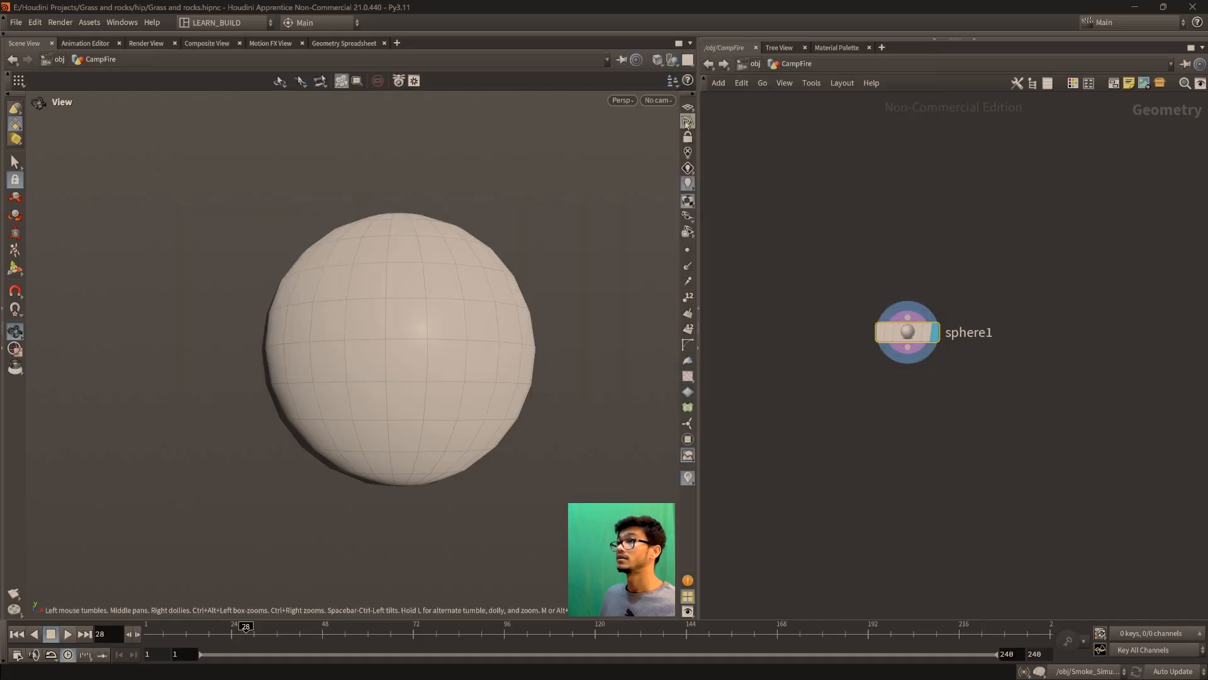
Set the timeline's end frame to 120
middle_click_drag(443, 382, 365, 441)
scroll(365, 442, "down", 1)
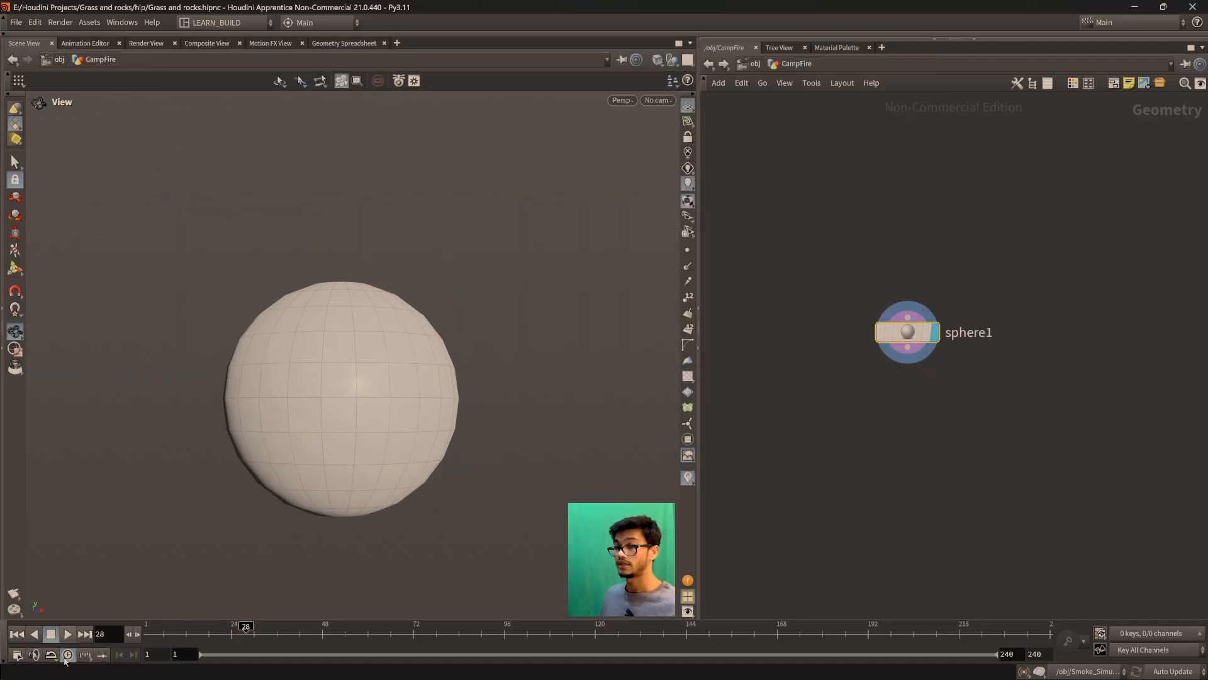
left_click(68, 655)
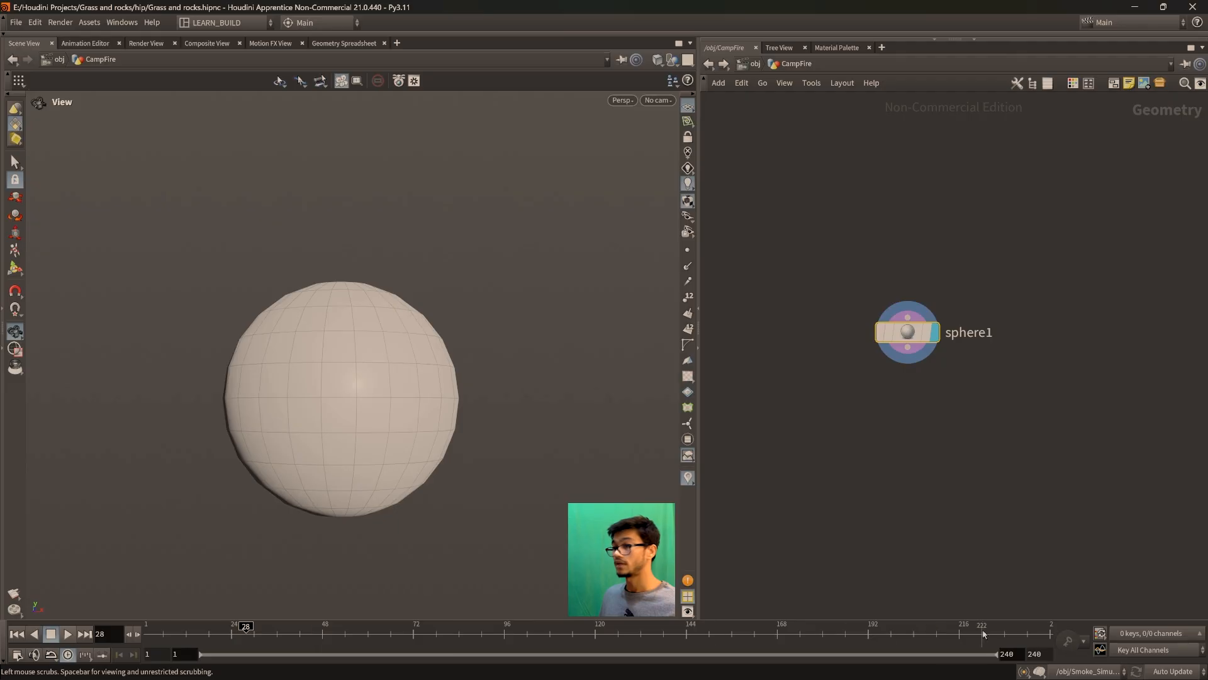
double_click(1045, 656)
type("120")
key("Return")
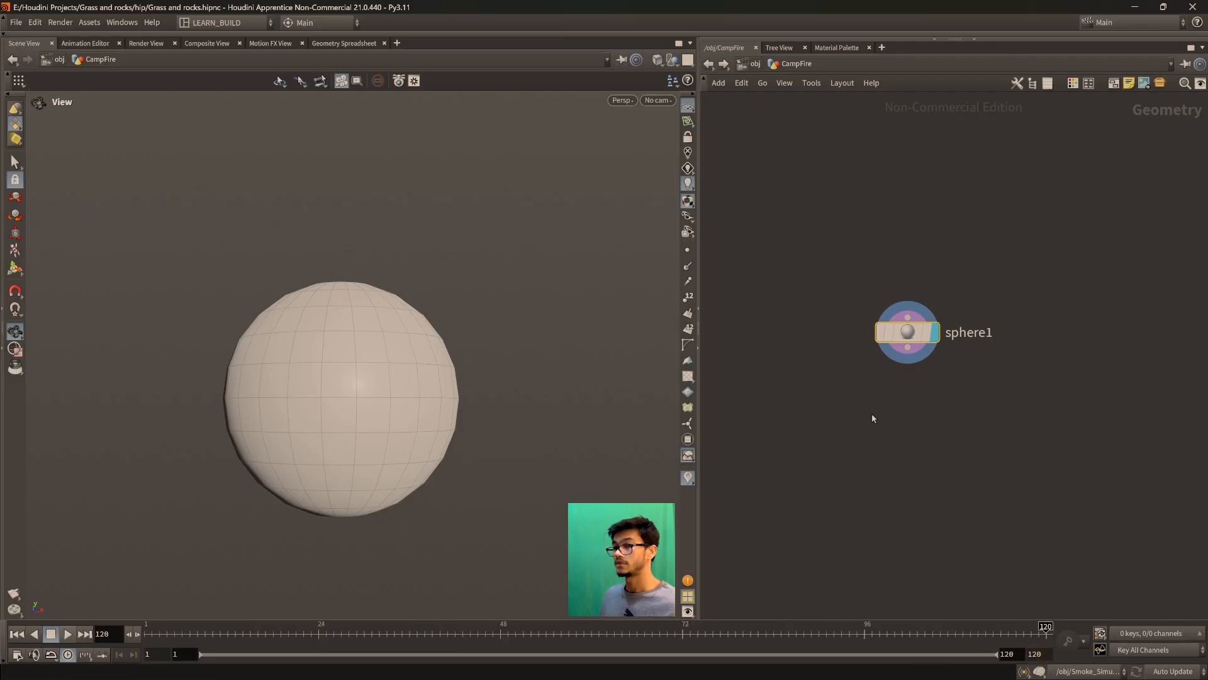
Show the sphere node's parameters and set its Primitive Type to Primitive
key("h")
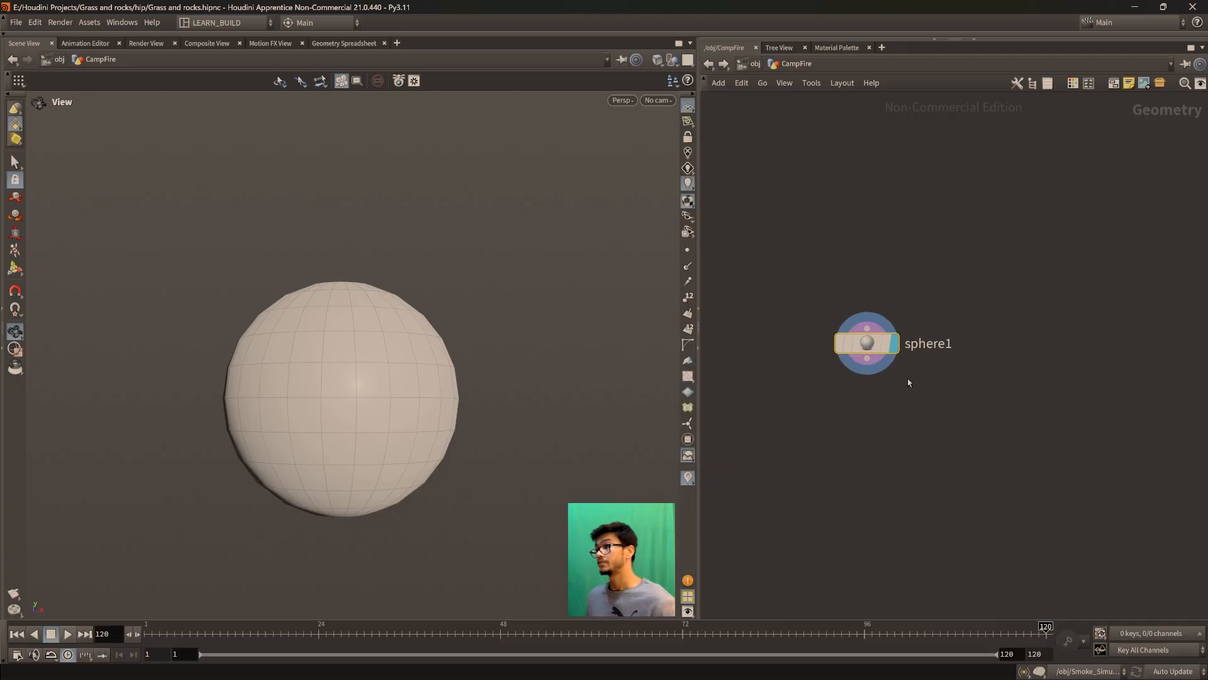
left_click_drag(416, 377, 384, 372)
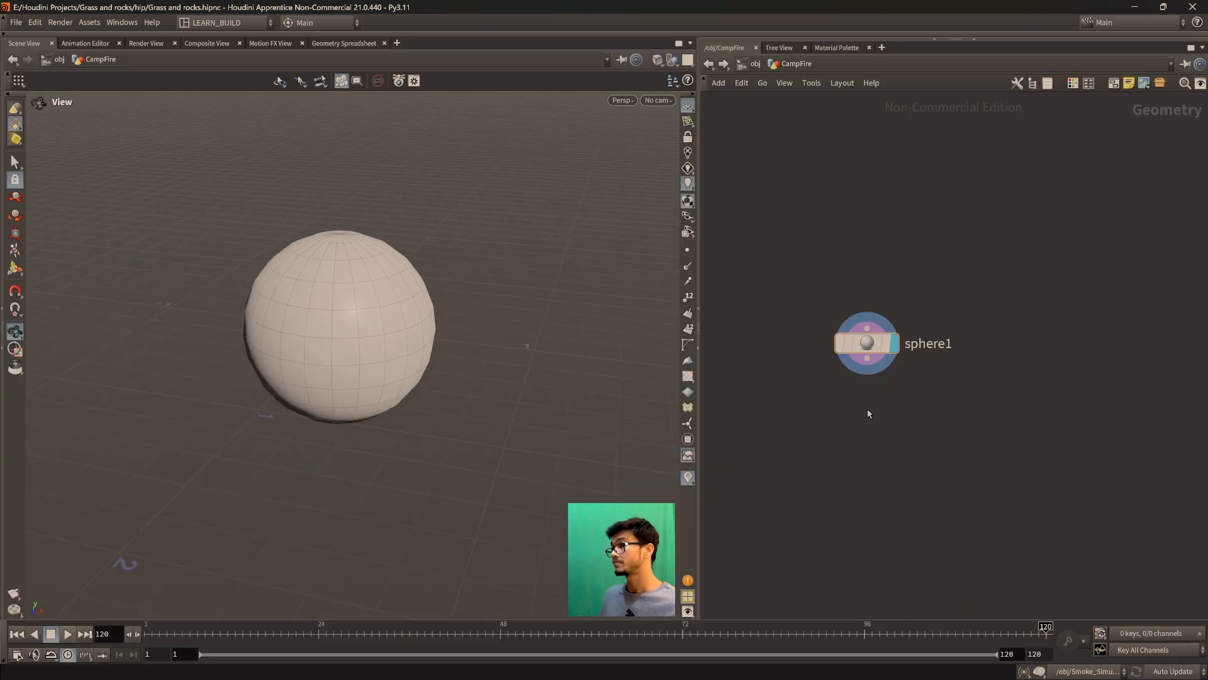
key("p")
left_click(1101, 117)
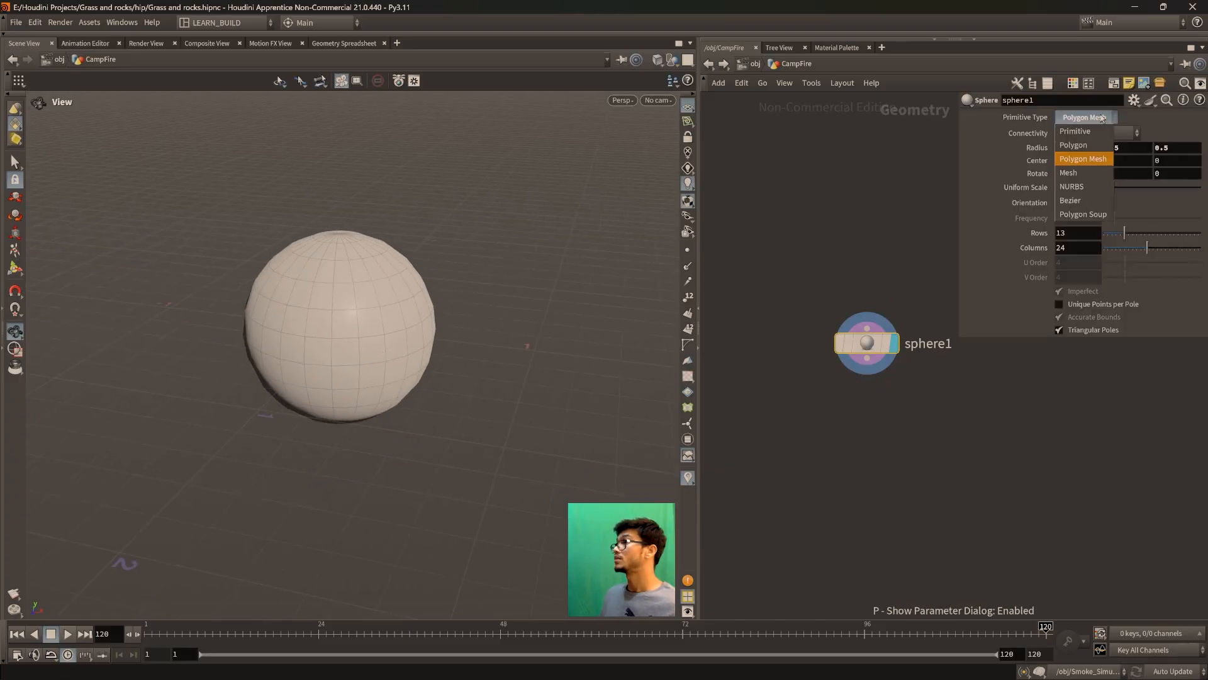
left_click(1074, 131)
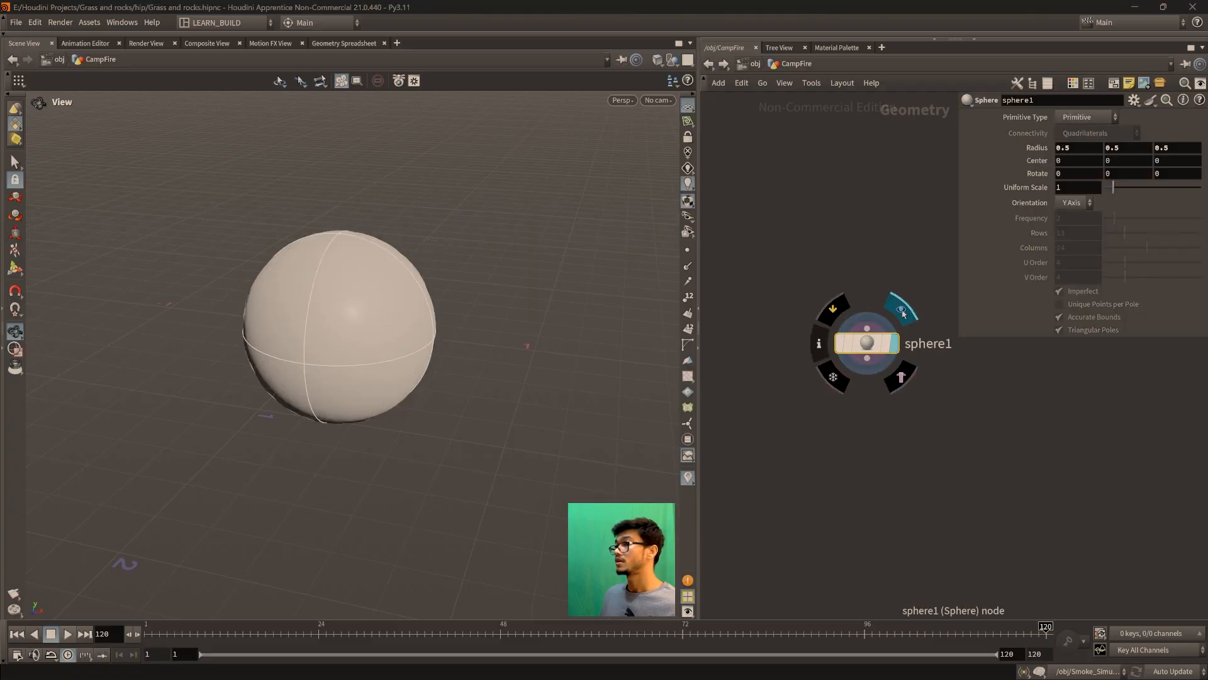
Inspect the primitive sphere in the viewport and check its point data in the Geometry Spreadsheet
scroll(382, 337, "up", 2)
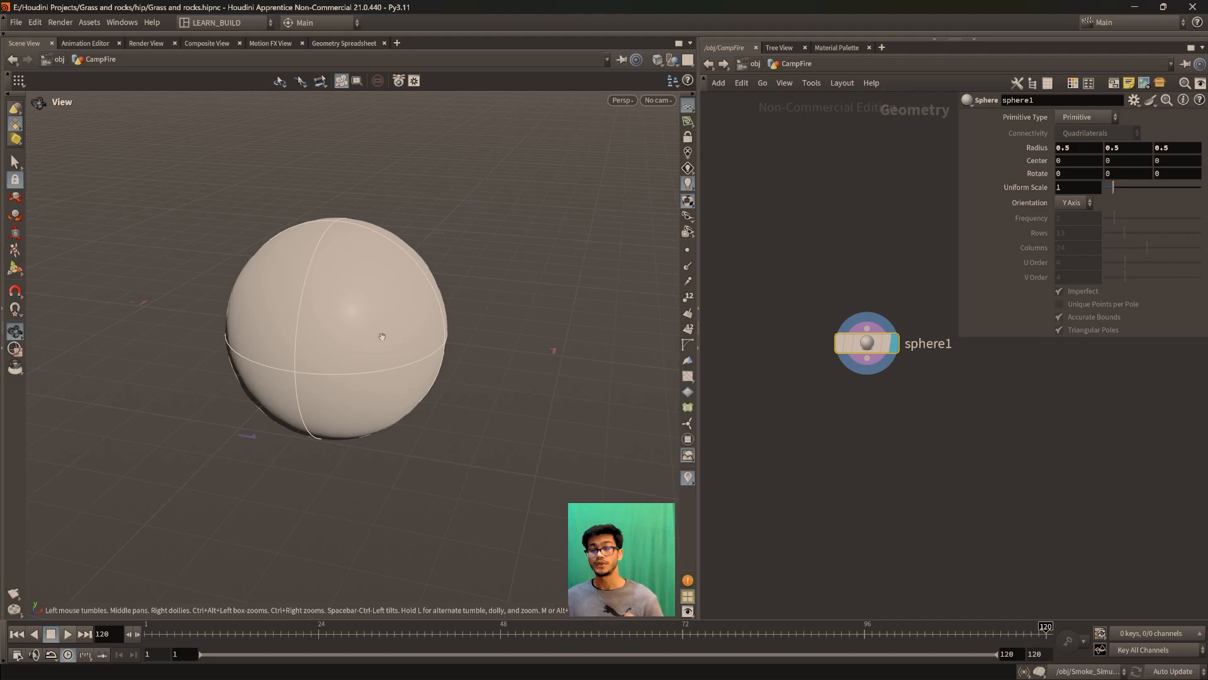
left_click_drag(392, 393, 392, 337)
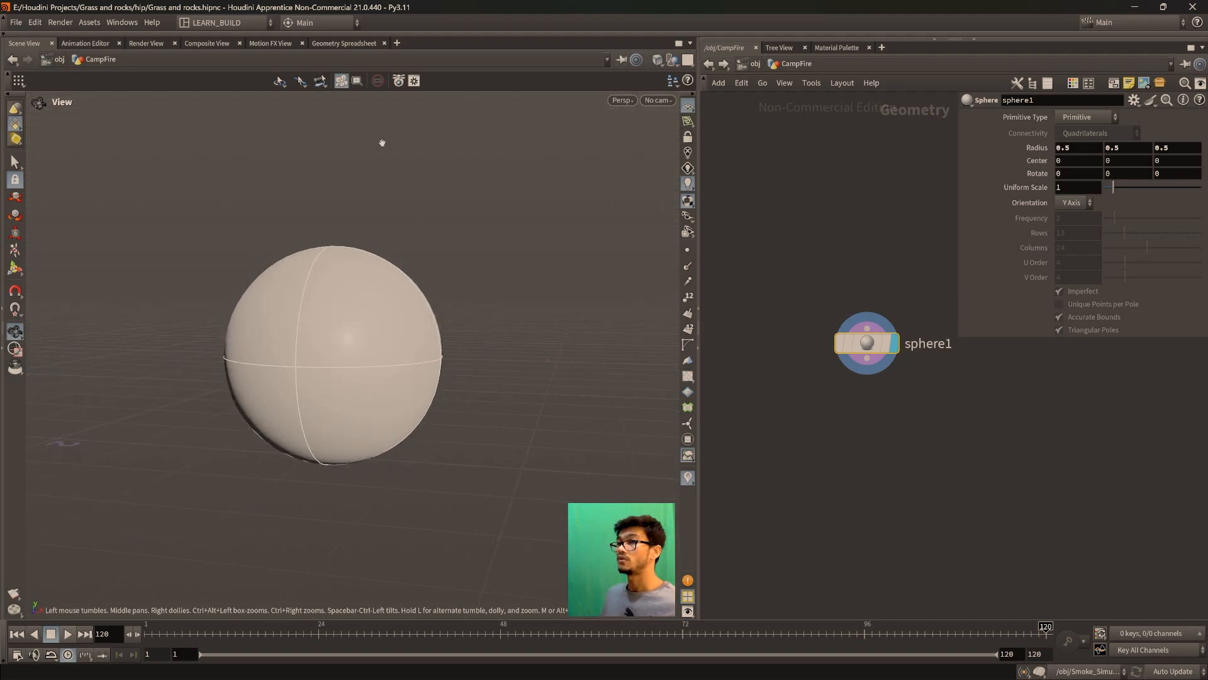
left_click(353, 44)
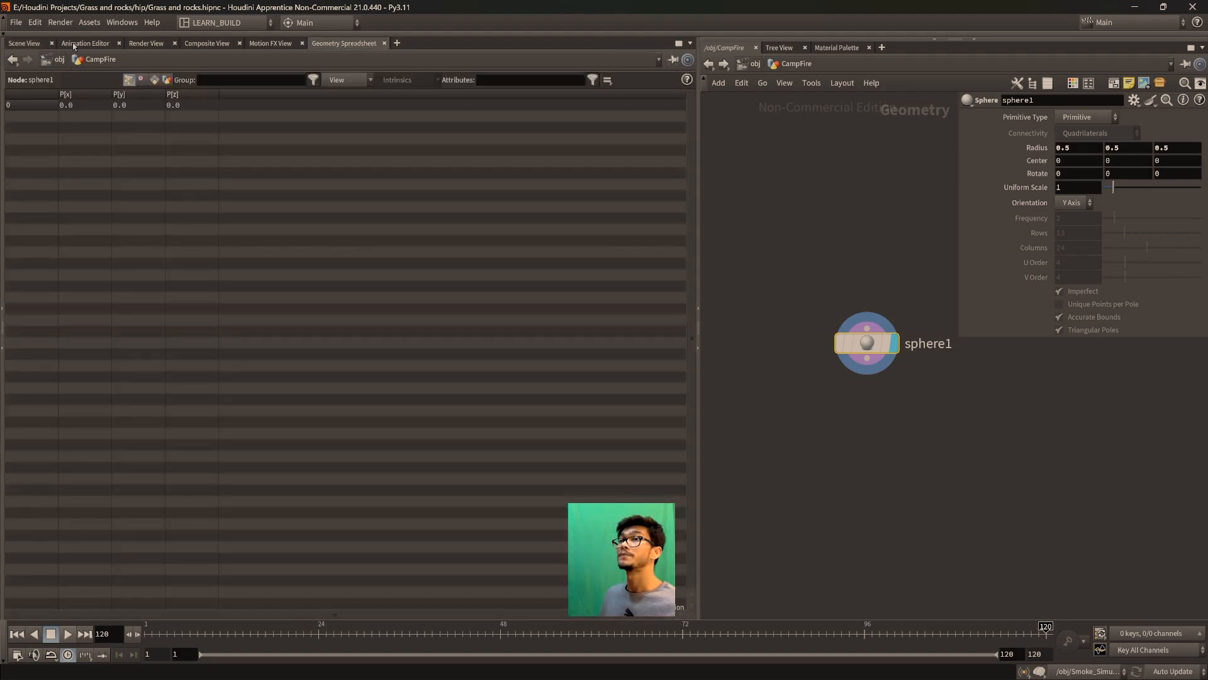
left_click(23, 43)
key("h")
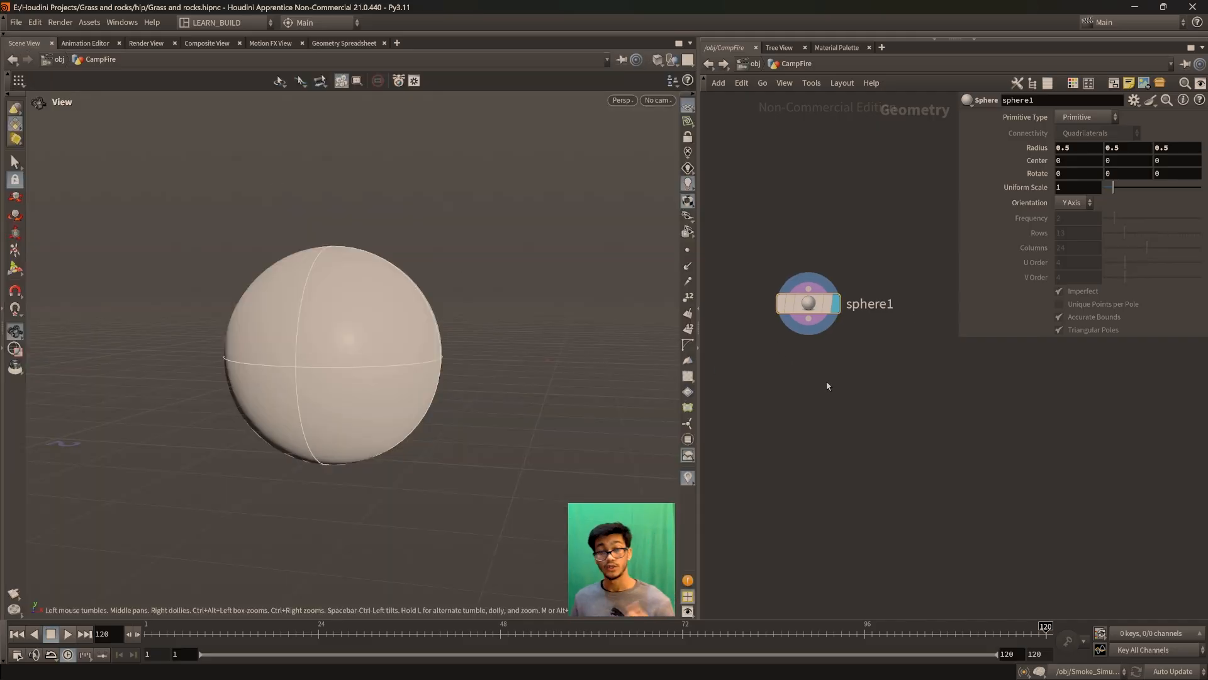
Add a VDB from Particles node, connect the sphere to its first input, and display the result
key("Tab")
type("vdbfrom")
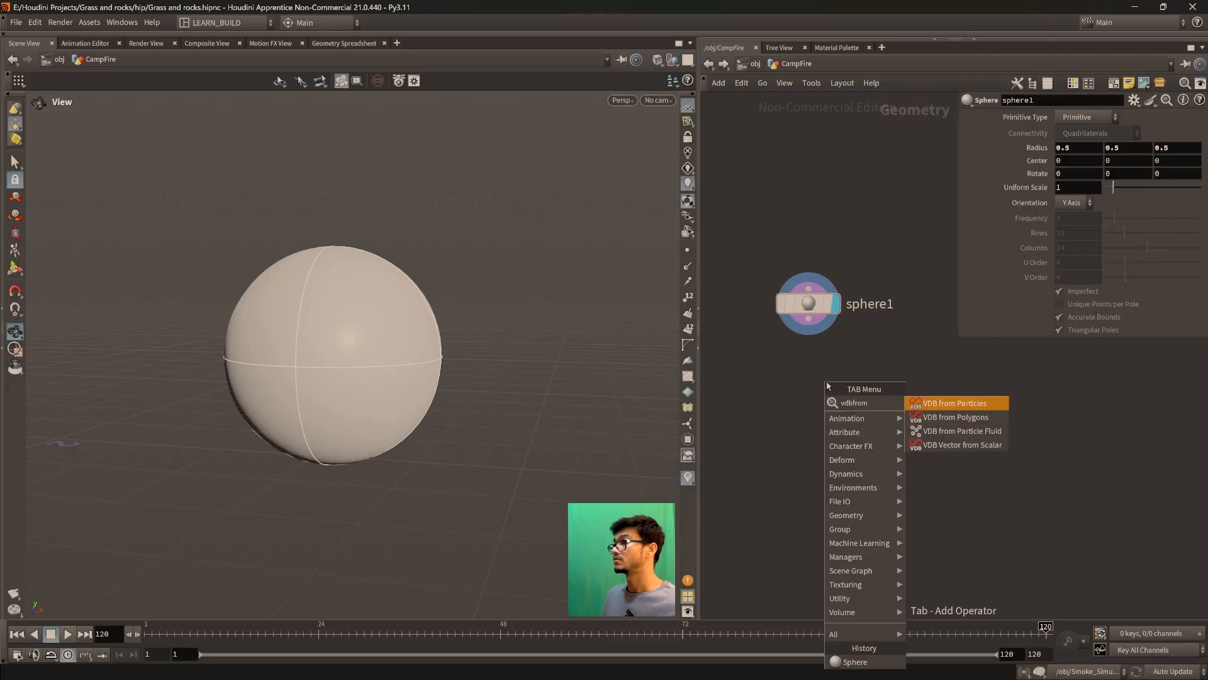
key("Return")
left_click(828, 385)
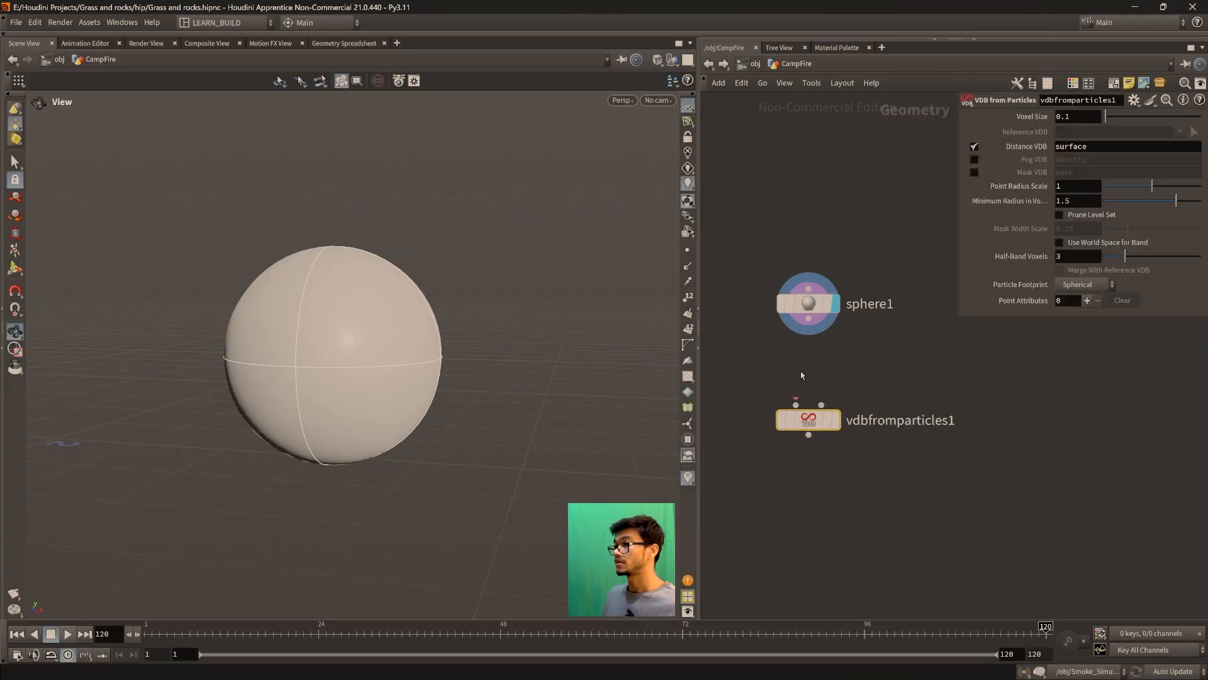
left_click_drag(813, 333, 798, 406)
left_click(835, 420)
key("f")
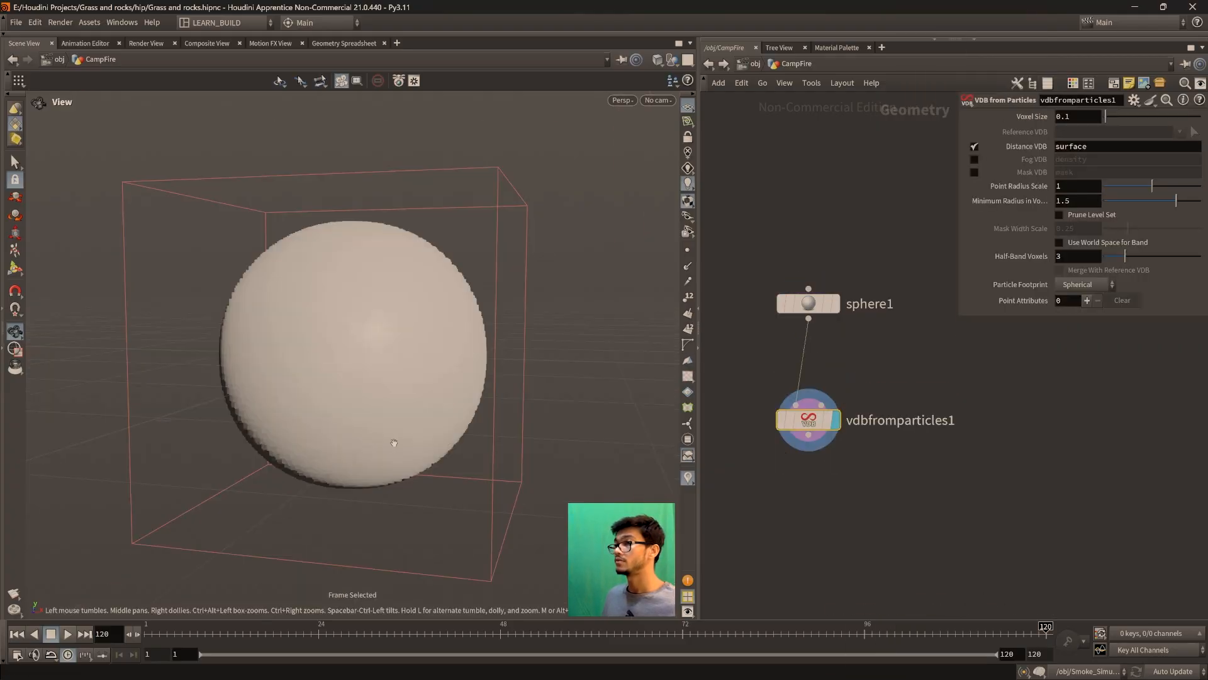
Enable the density Fog VDB output on the VDB from Particles node and disable the Distance VDB output
left_click_drag(402, 441, 416, 448)
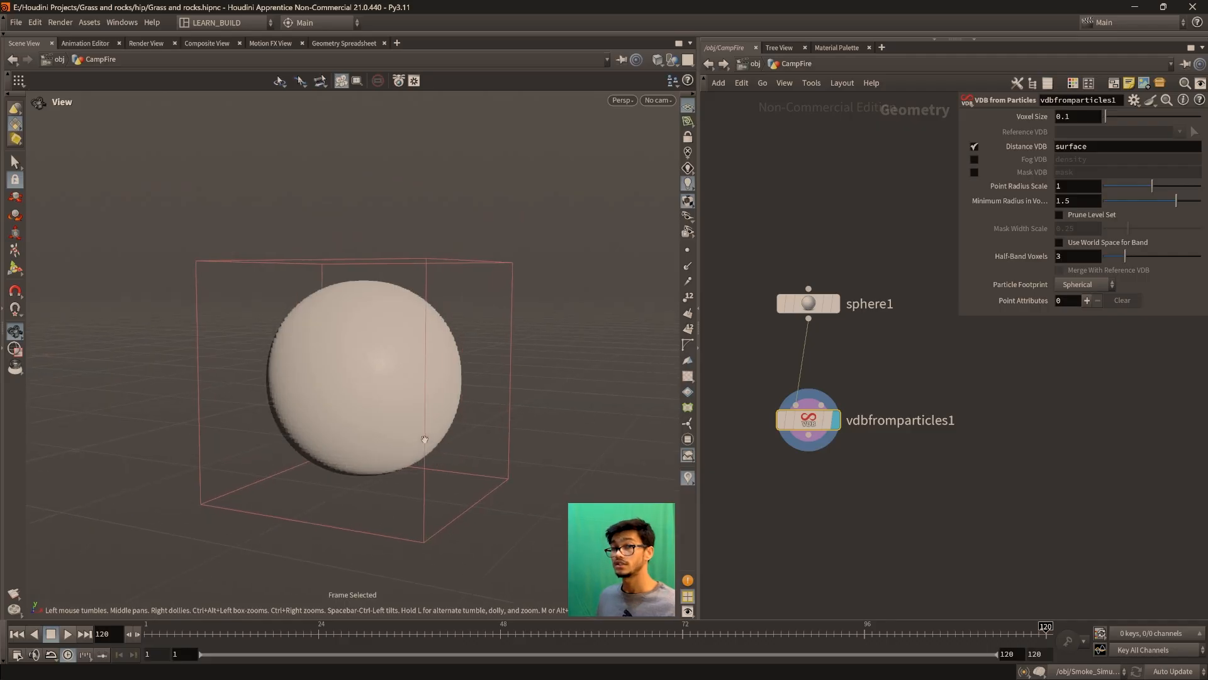
left_click(974, 159)
left_click(974, 146)
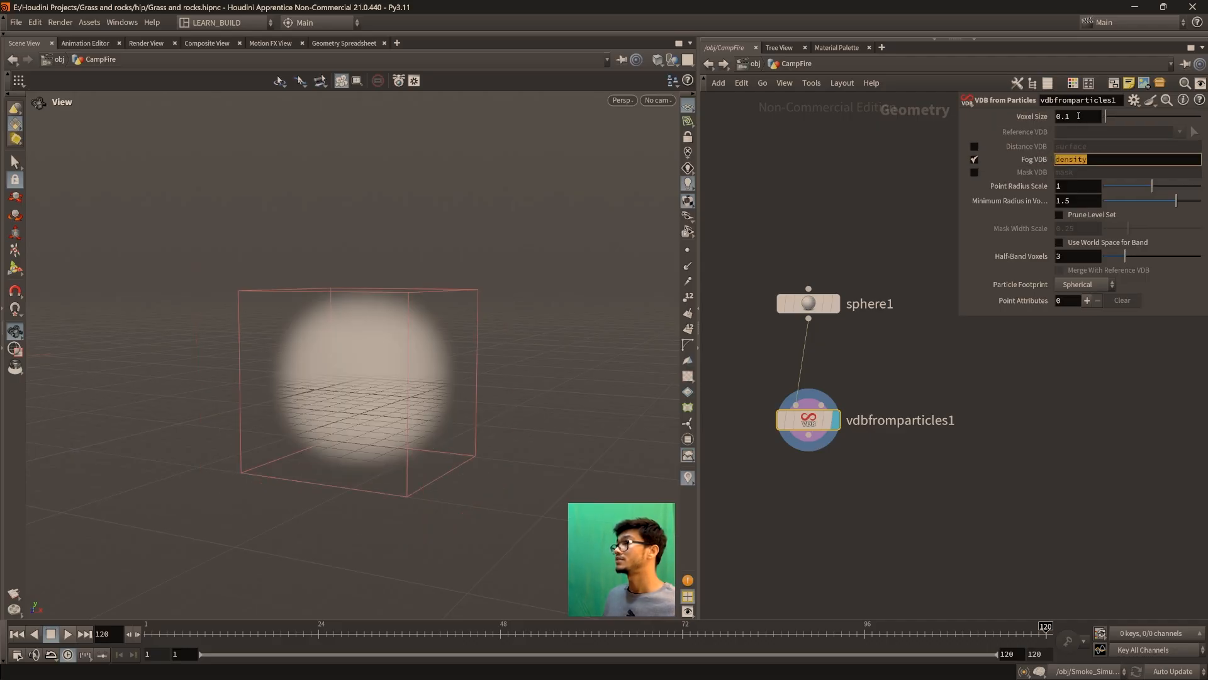
left_click(1052, 393)
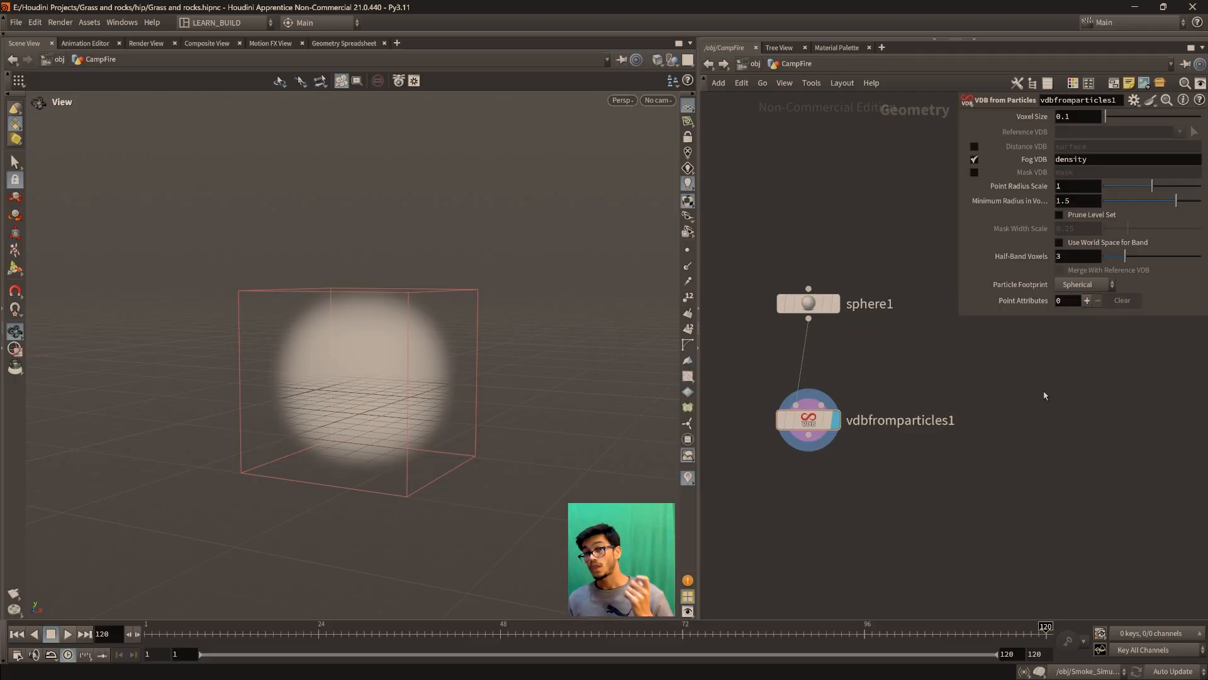
Add a Pyro Source node beside the sphere1 chain and display it
scroll(989, 422, "down", 2)
middle_click_drag(1037, 402, 946, 401)
key("Tab")
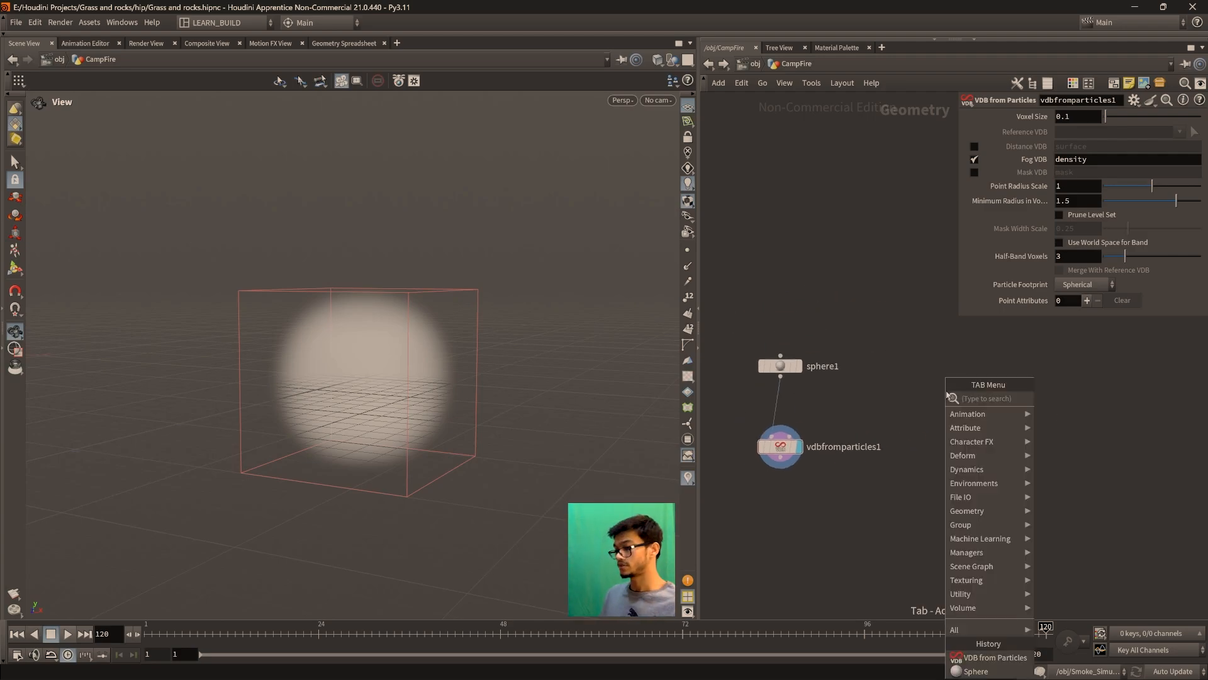
type("pyrosour")
key("Return")
left_click(941, 370)
left_click(959, 342)
key("f")
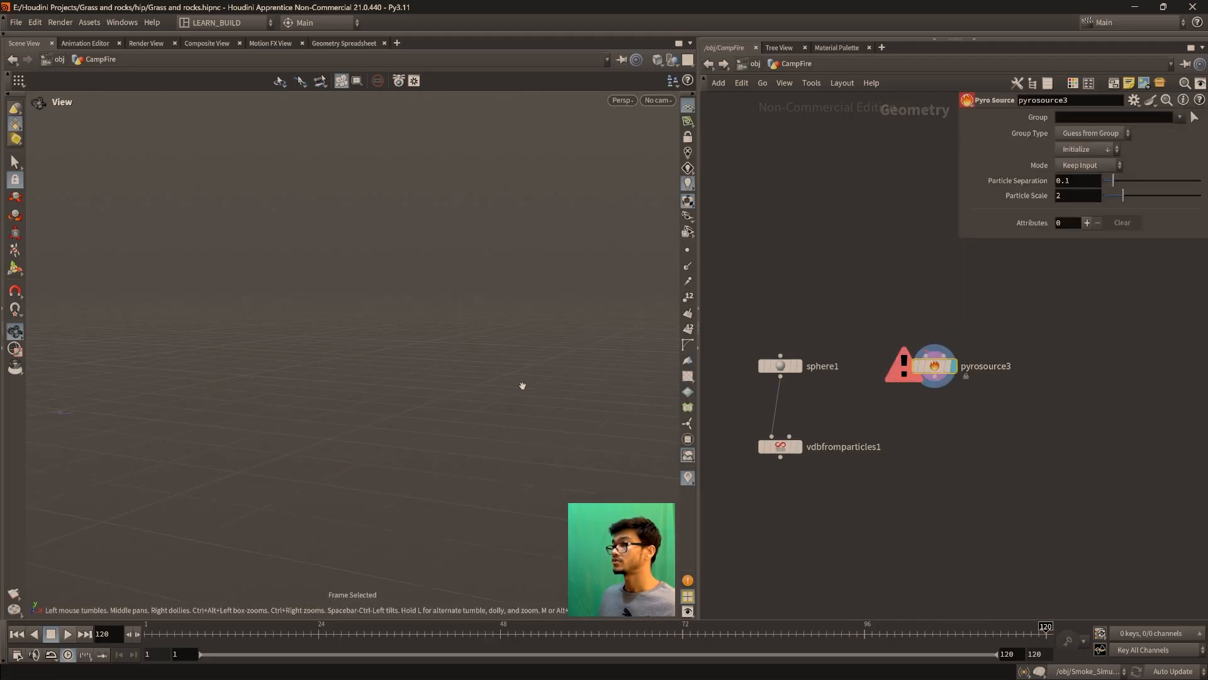
Add a second Sphere node above the Pyro Source and connect it to the source's first input
scroll(957, 433, "up", 2)
middle_click_drag(963, 428, 946, 553)
left_click_drag(914, 472, 932, 572)
middle_click_drag(924, 404, 945, 343)
key("Tab")
type("sphere")
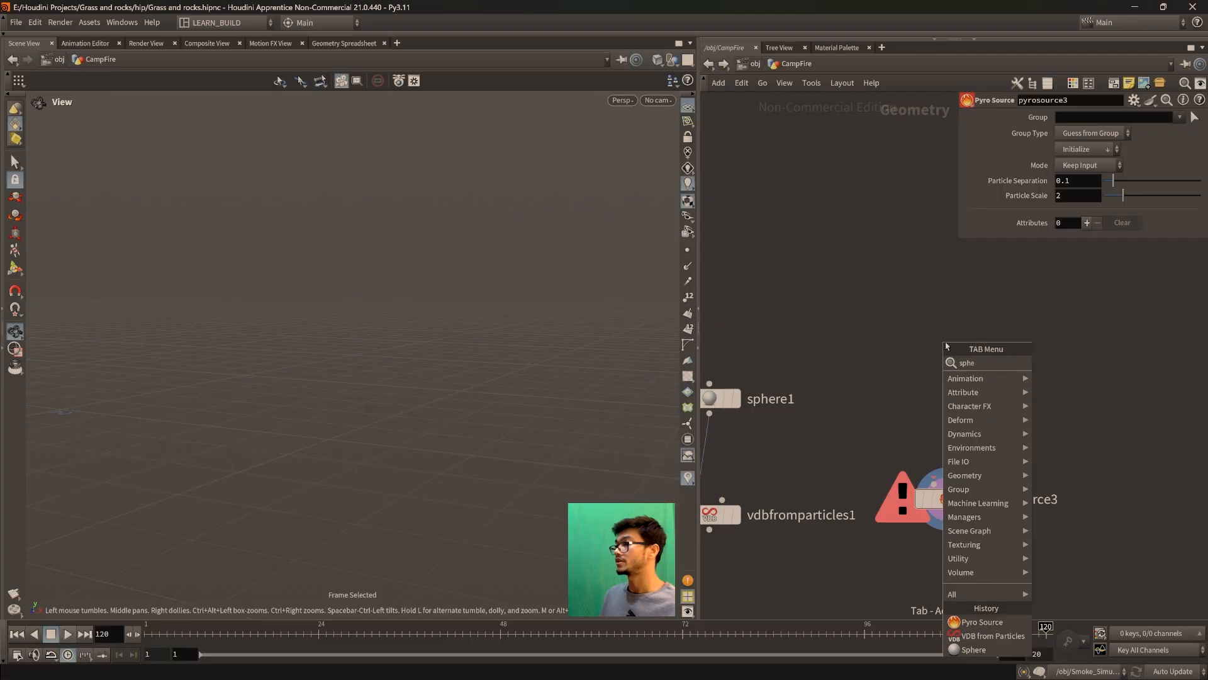
key("Return")
left_click(960, 377)
left_click_drag(946, 423, 925, 479)
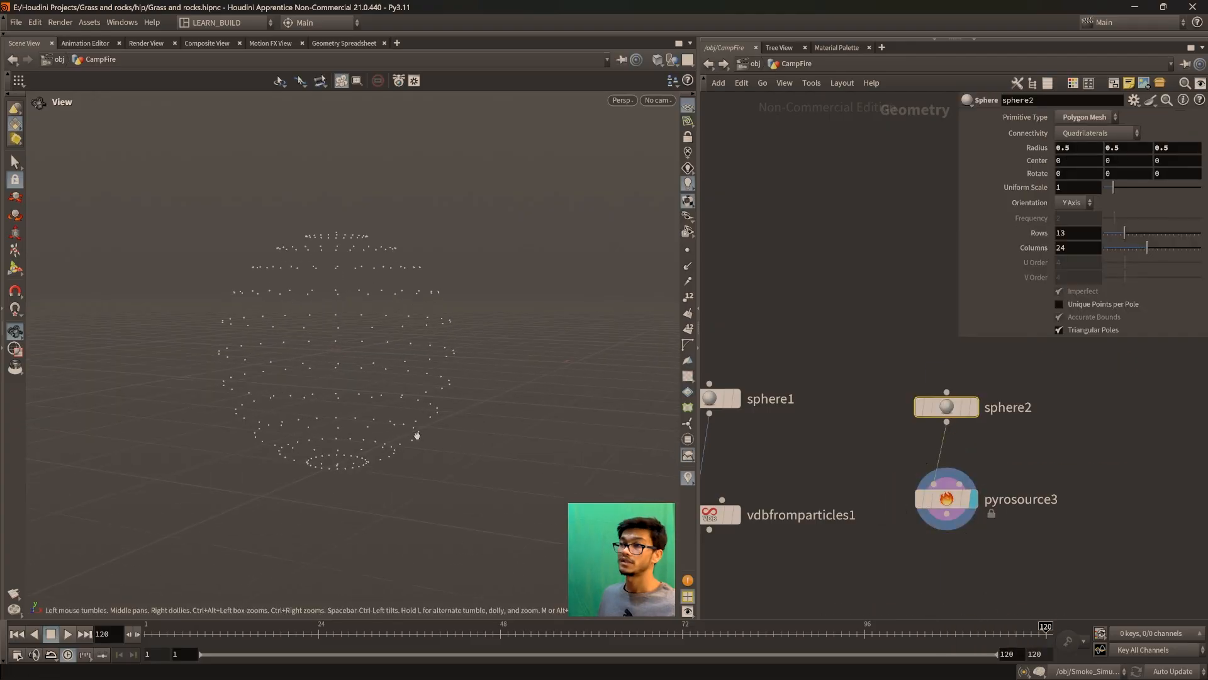
mouse_move(954, 412)
left_click_drag(954, 412, 946, 404)
Compare the outputs of vdbfromparticles1, sphere1, sphere2 and pyrosource3 by displaying each node in turn
middle_click_drag(863, 432, 919, 424)
scroll(915, 443, "down", 2)
left_click_drag(716, 317, 922, 442)
left_click(839, 494)
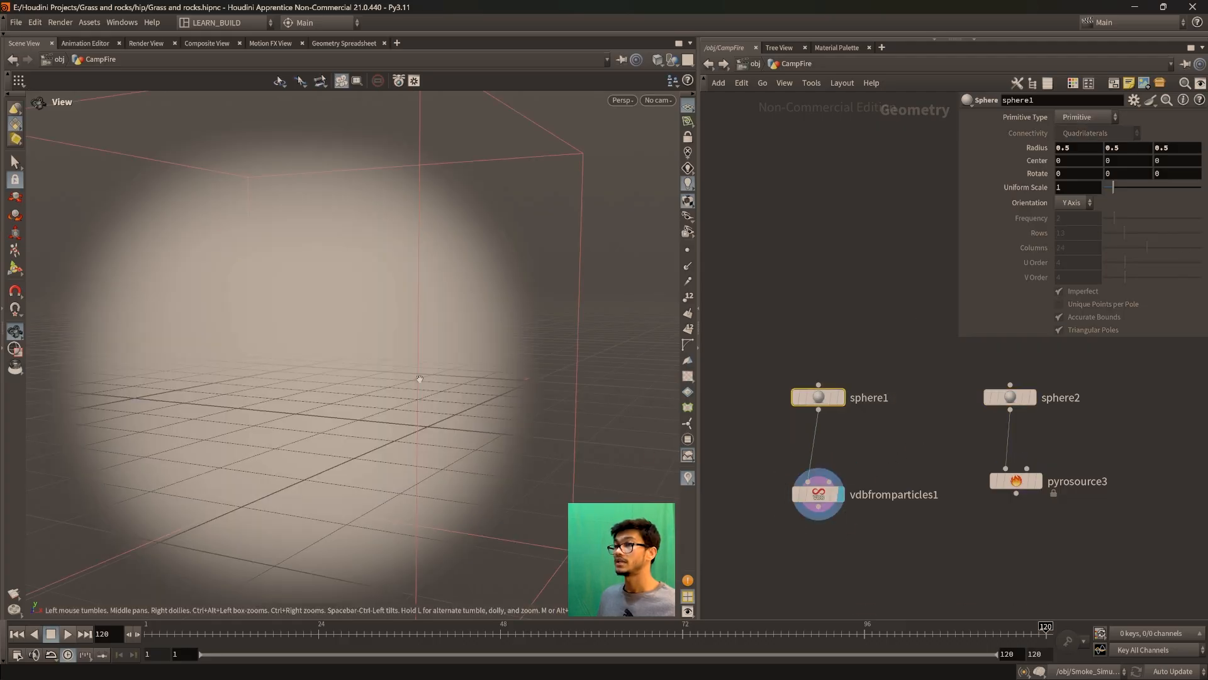
left_click_drag(359, 403, 310, 326)
mouse_move(818, 396)
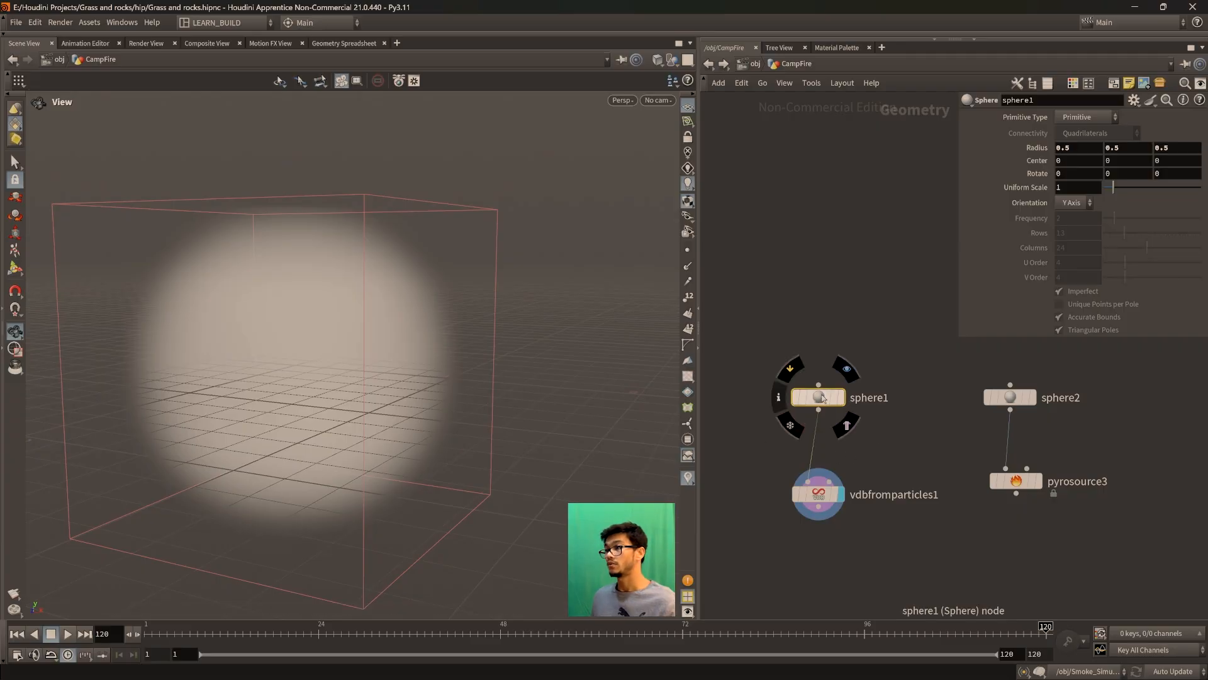
left_click(849, 370)
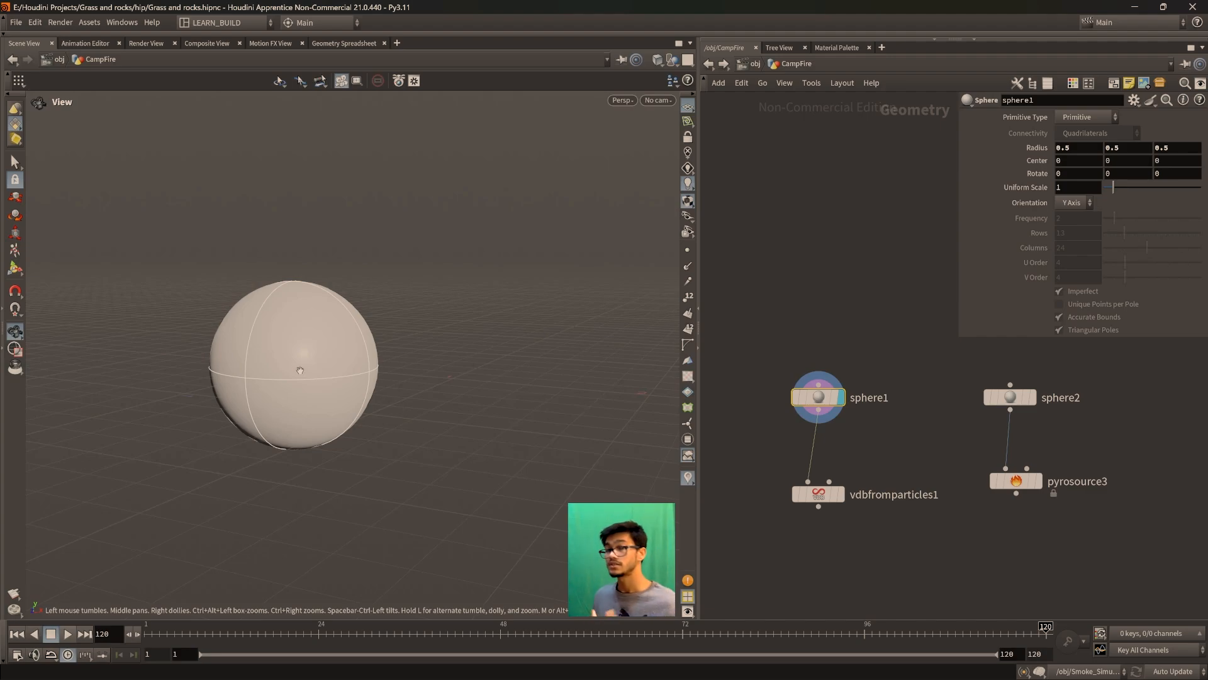
scroll(1026, 473, "up", 2)
left_click(1032, 382)
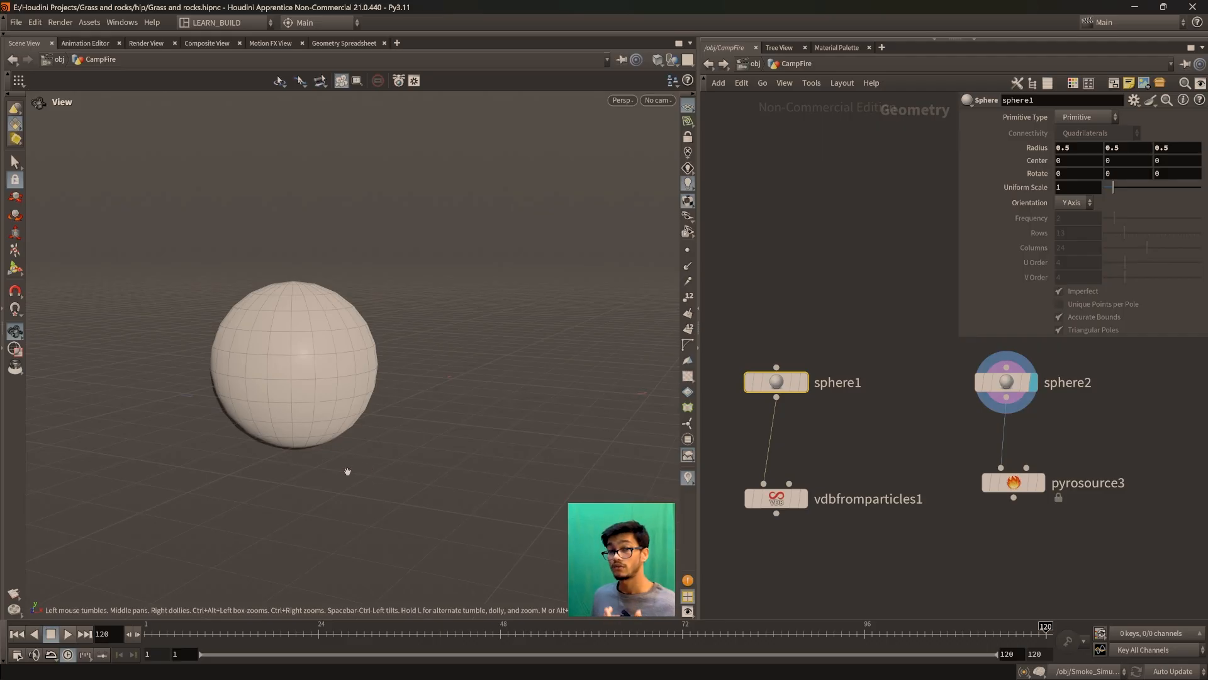
left_click(1038, 483)
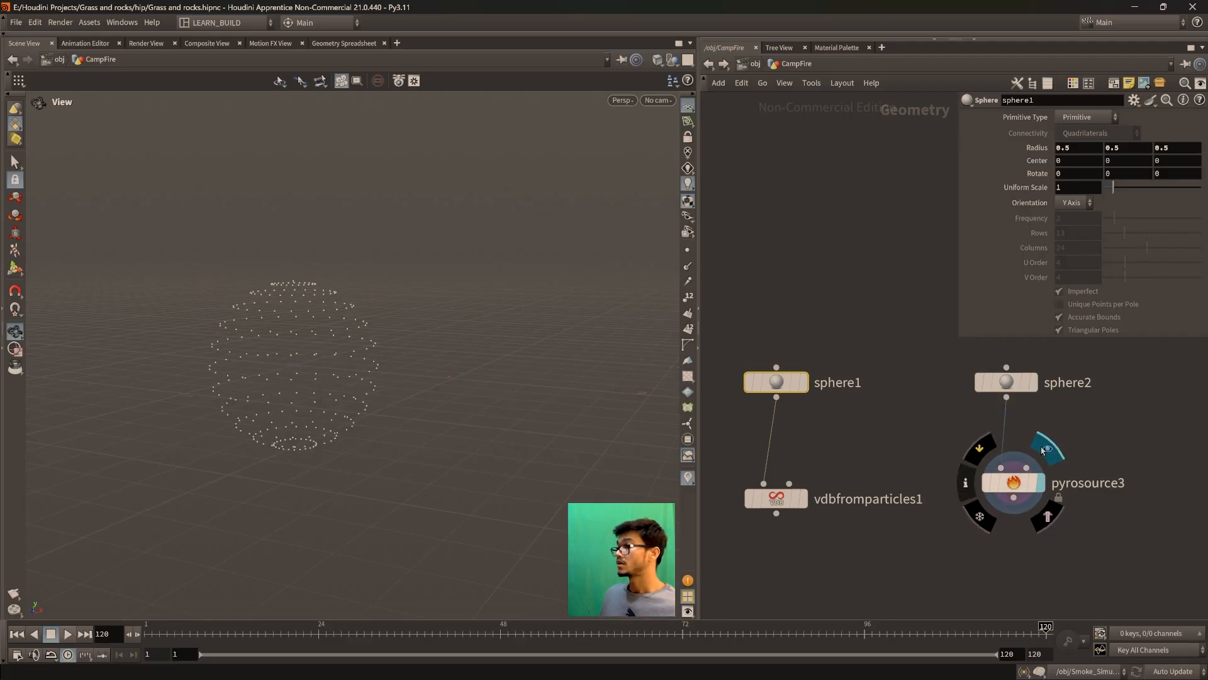
Set the Pyro Source's Mode to Volume Scatter and inspect the scattered points in the viewport
left_click_drag(1139, 541, 958, 452)
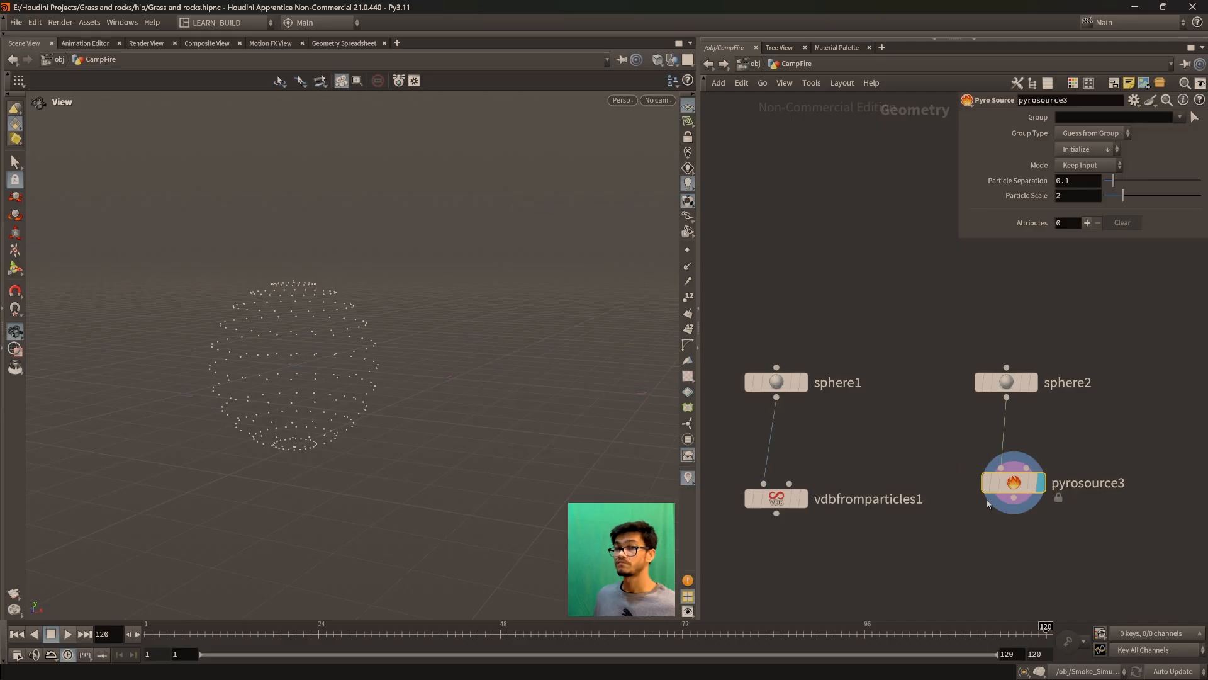
left_click_drag(1165, 525, 966, 434)
left_click_drag(416, 375, 386, 377)
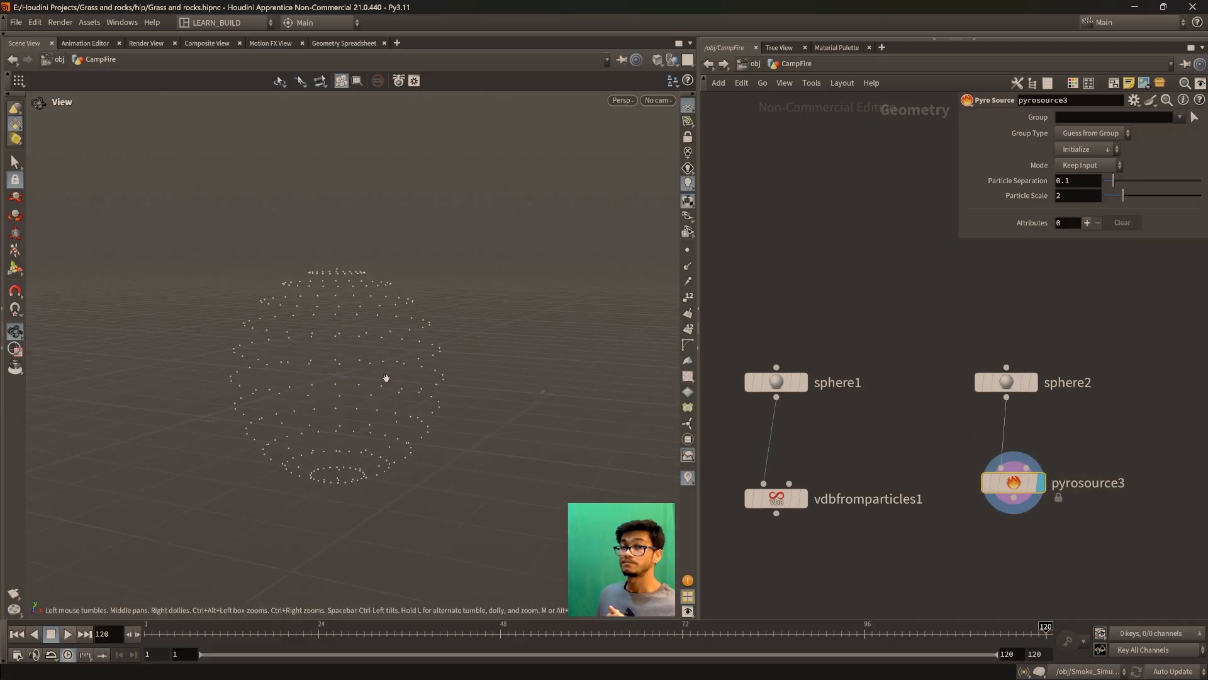
left_click(1107, 150)
left_click(1089, 164)
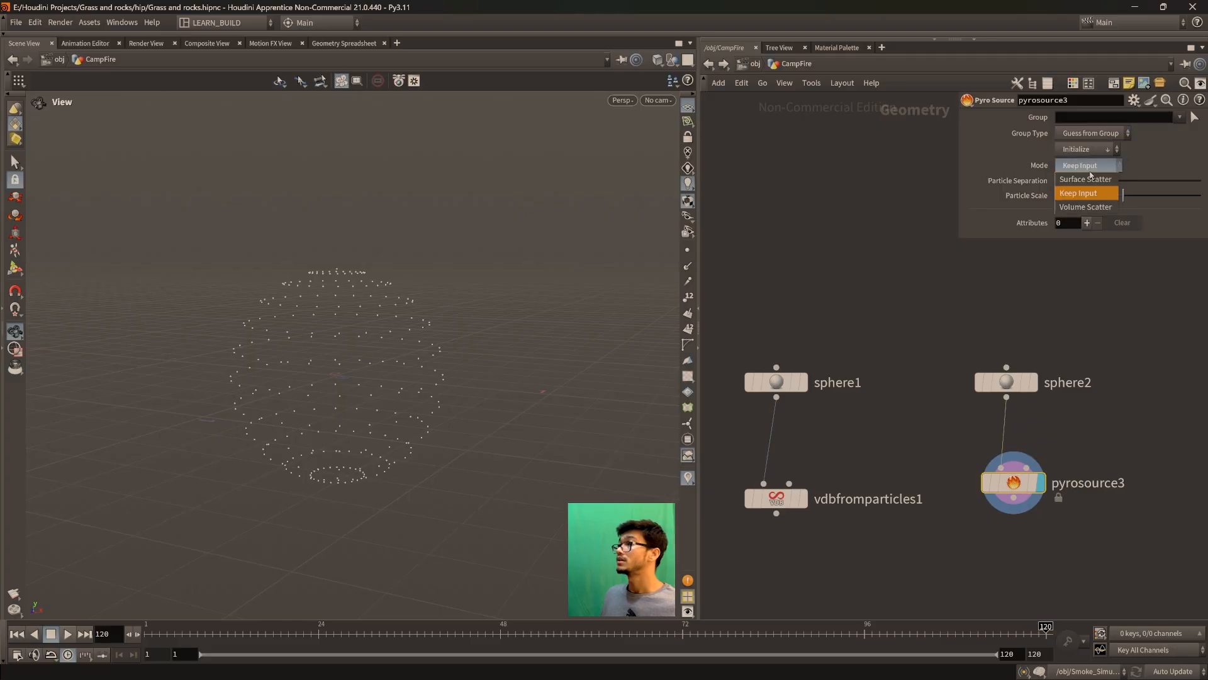
left_click(1085, 207)
mouse_move(359, 433)
left_mouse_down()
mouse_move(399, 371)
mouse_move(365, 425)
left_mouse_up()
left_click_drag(374, 421, 428, 467)
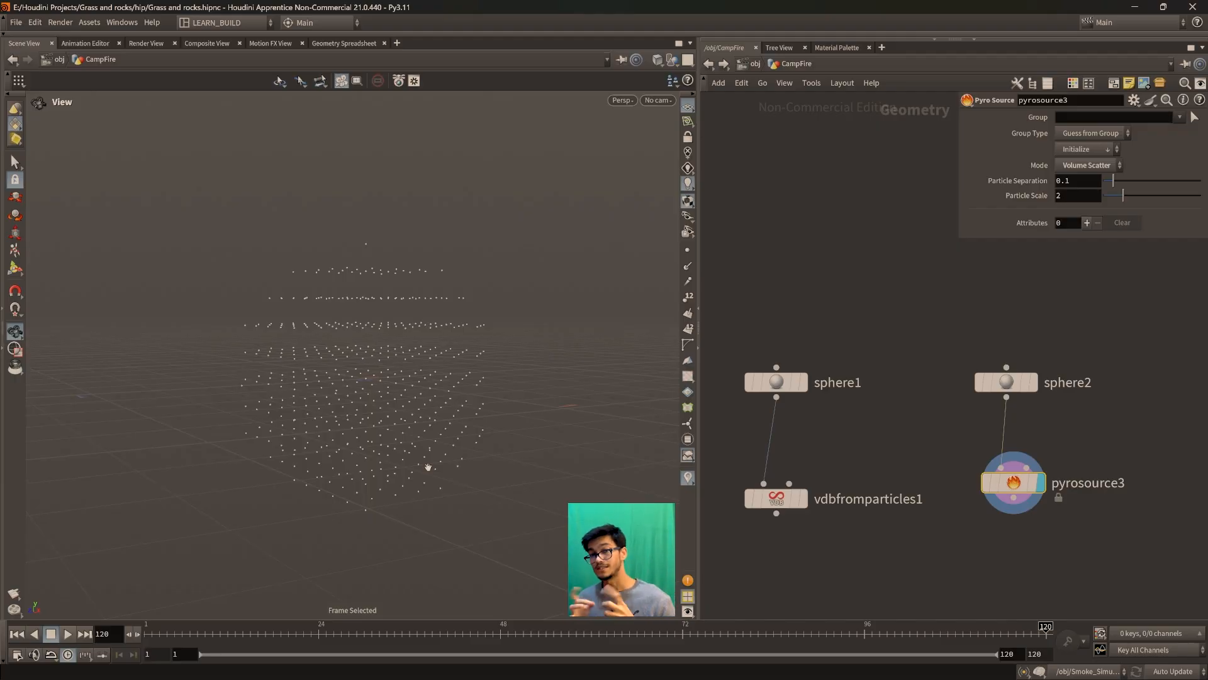
left_click_drag(428, 467, 404, 419)
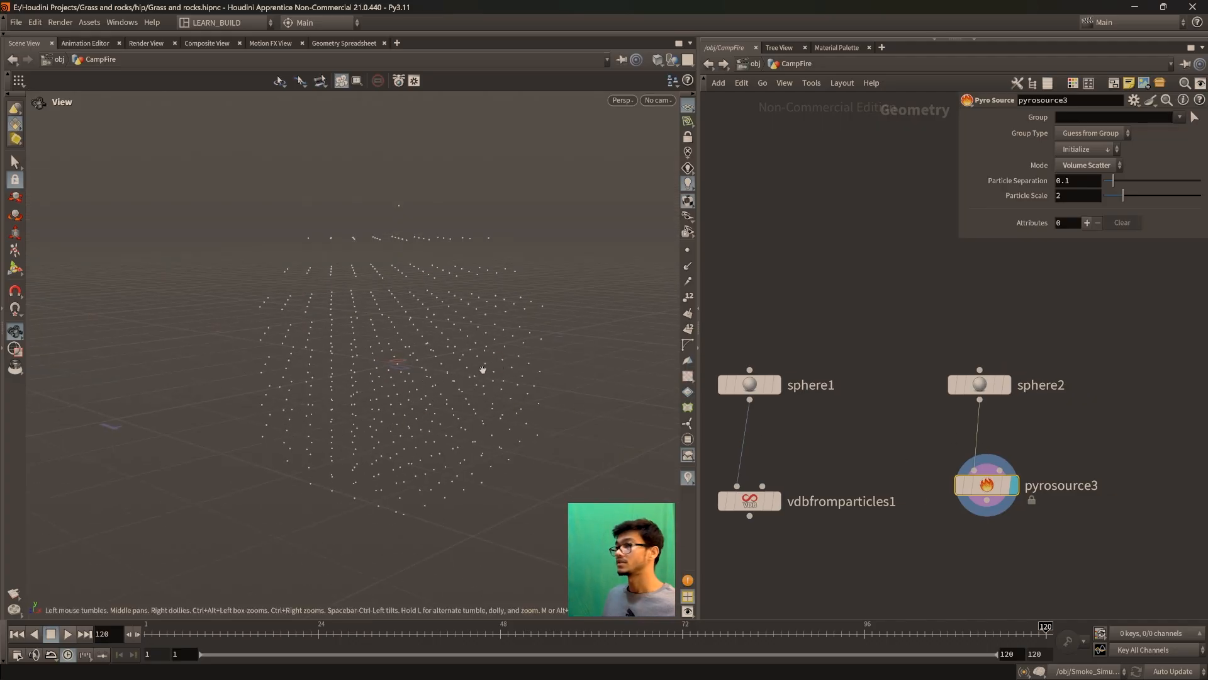
Add a VDB from Particles node below the Pyro Source, connect it to the source's output, and display it
mouse_move(987, 484)
left_mouse_down()
mouse_move(989, 455)
mouse_move(979, 463)
left_mouse_up()
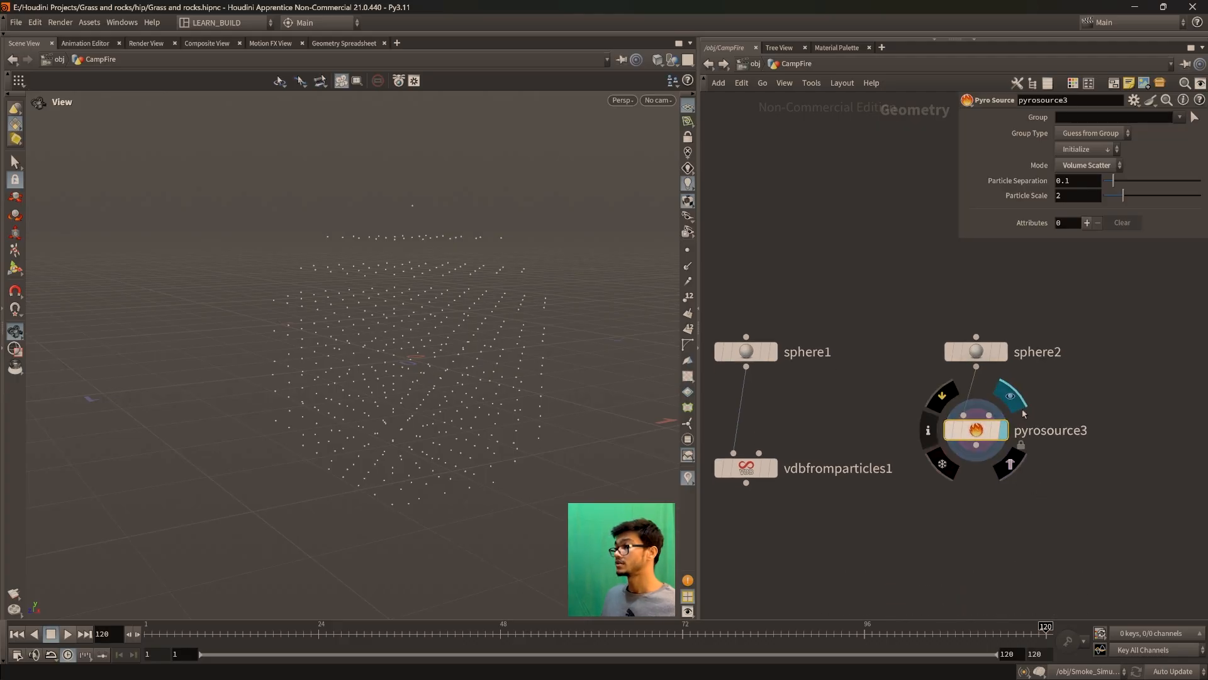
scroll(847, 550, "down", 2)
scroll(847, 548, "up", 2)
middle_click_drag(781, 529, 893, 523)
middle_click_drag(1047, 514, 888, 466)
key("Tab")
type("vdbfrom")
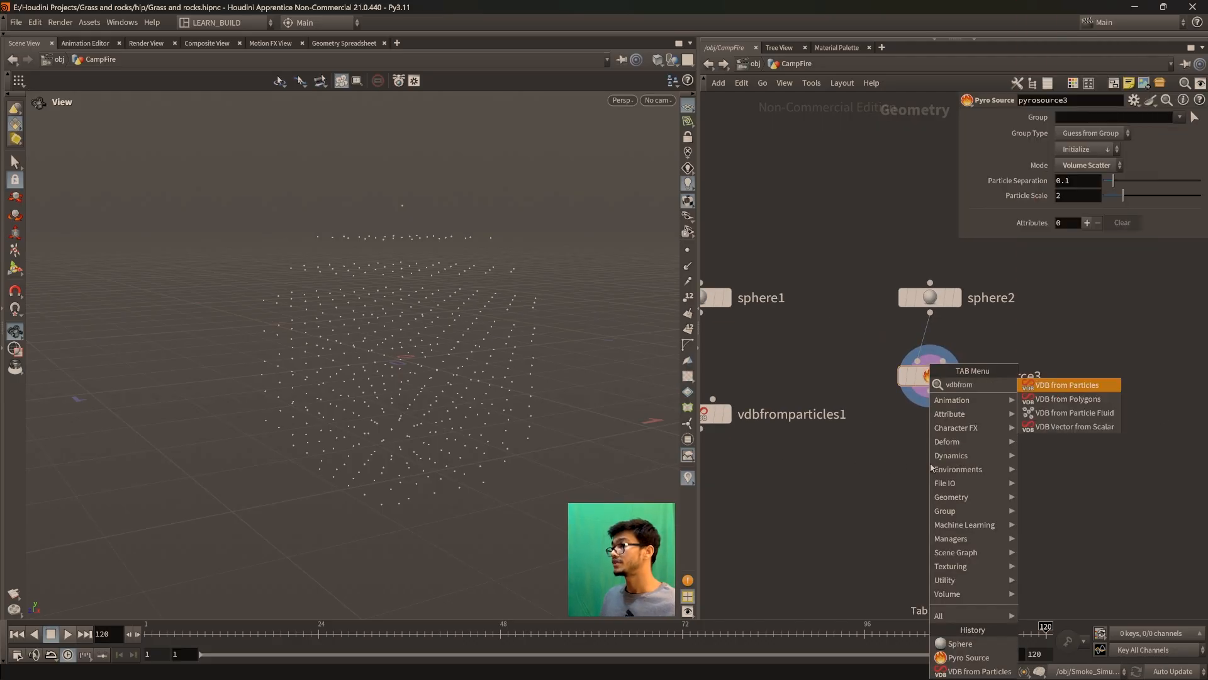
key("Return")
left_click(932, 467)
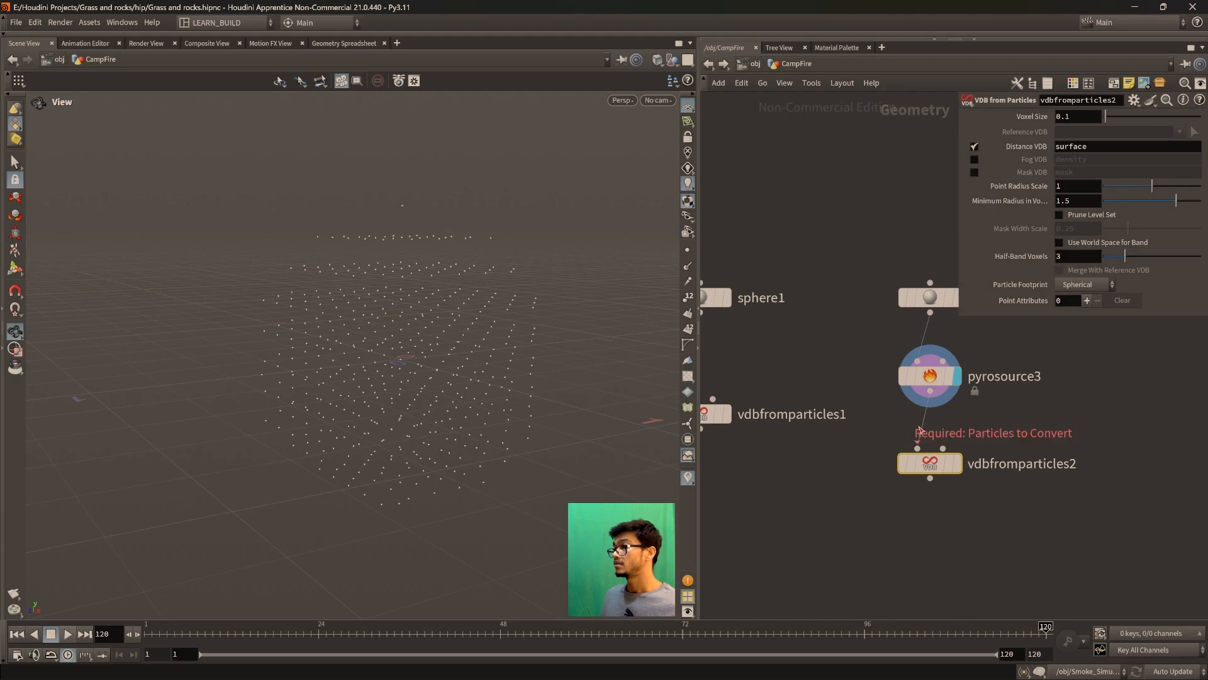
mouse_move(897, 448)
Enable the density Fog VDB output on vdbfromparticles2 and disable its Distance VDB output
scroll(453, 416, "down", 4)
left_click_drag(334, 434, 434, 420)
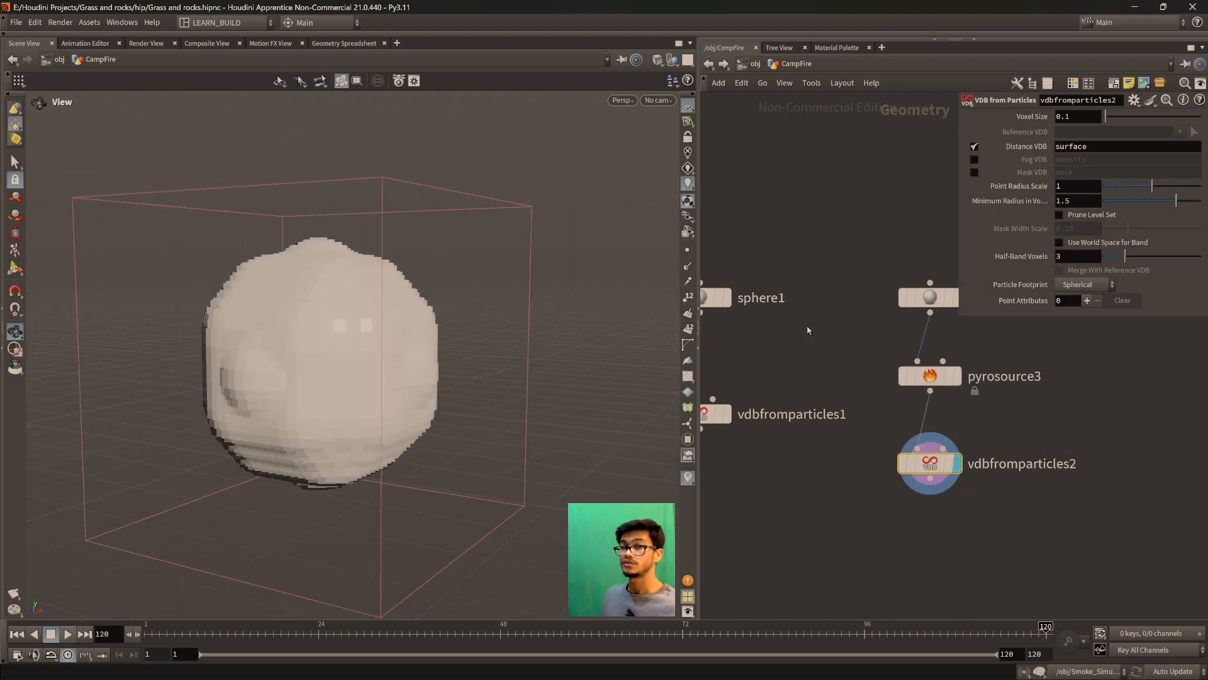
left_click(974, 159)
left_click(974, 146)
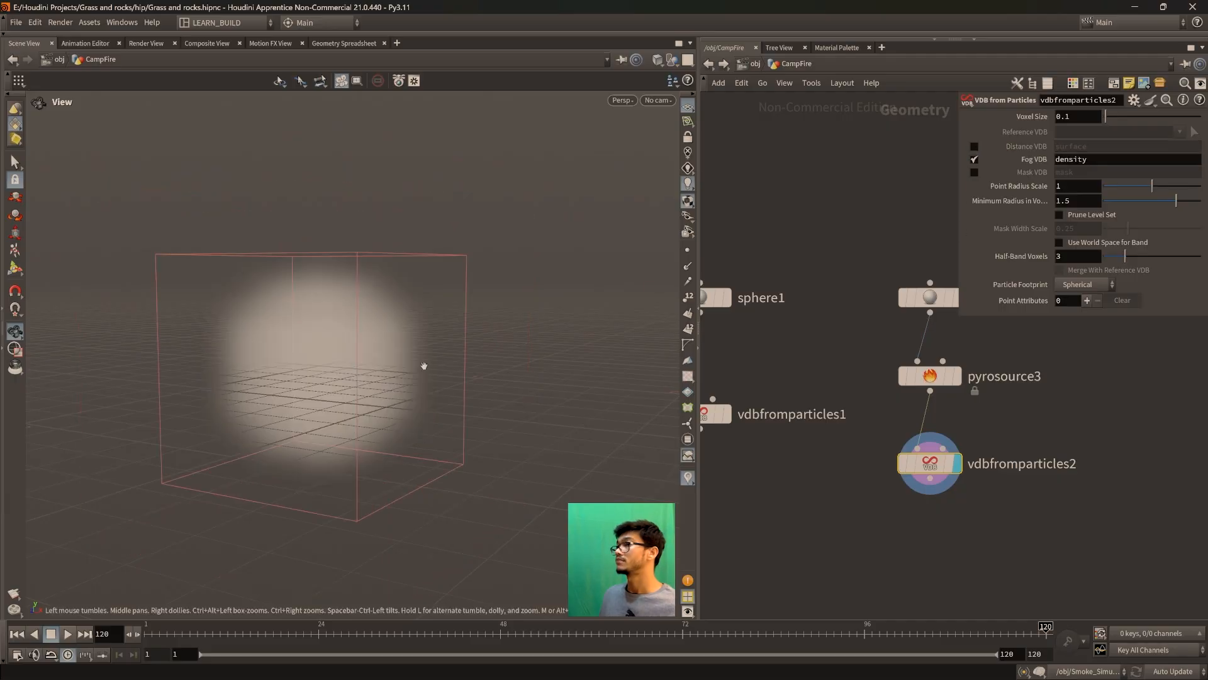
left_click_drag(478, 321, 449, 373)
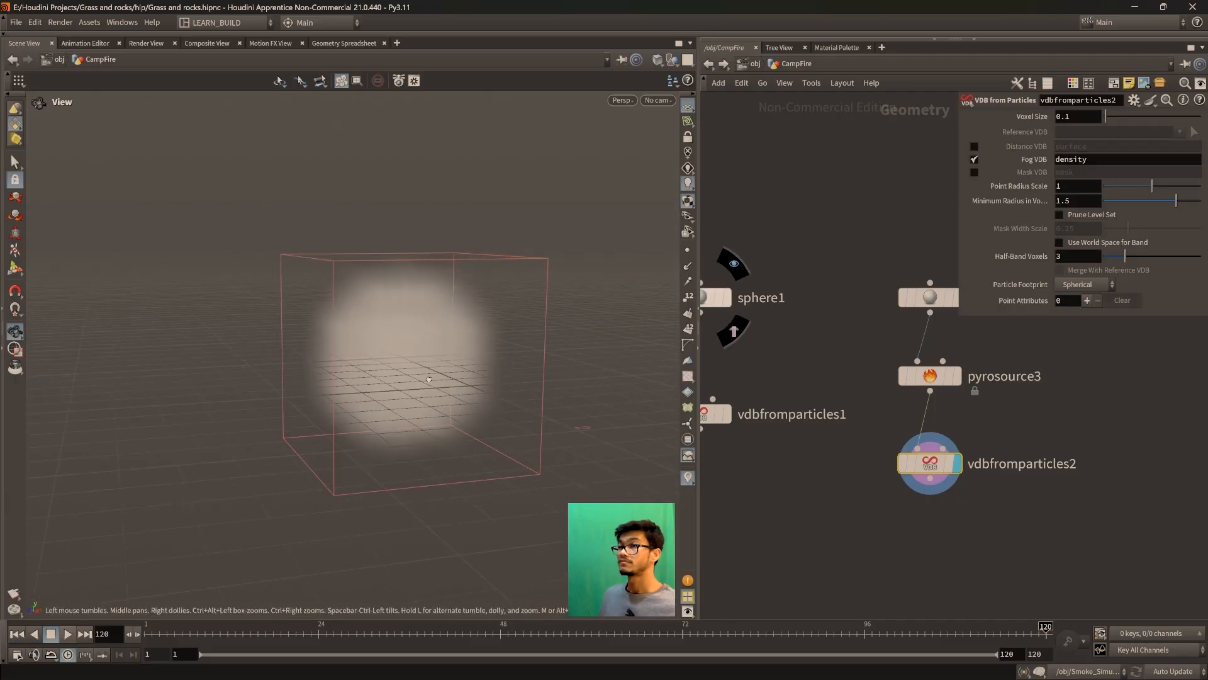
Set the Voxel Size of vdbfromparticles2 to 0.01 and inspect the refined fog volume
left_click(1091, 117)
type("01")
key("Return")
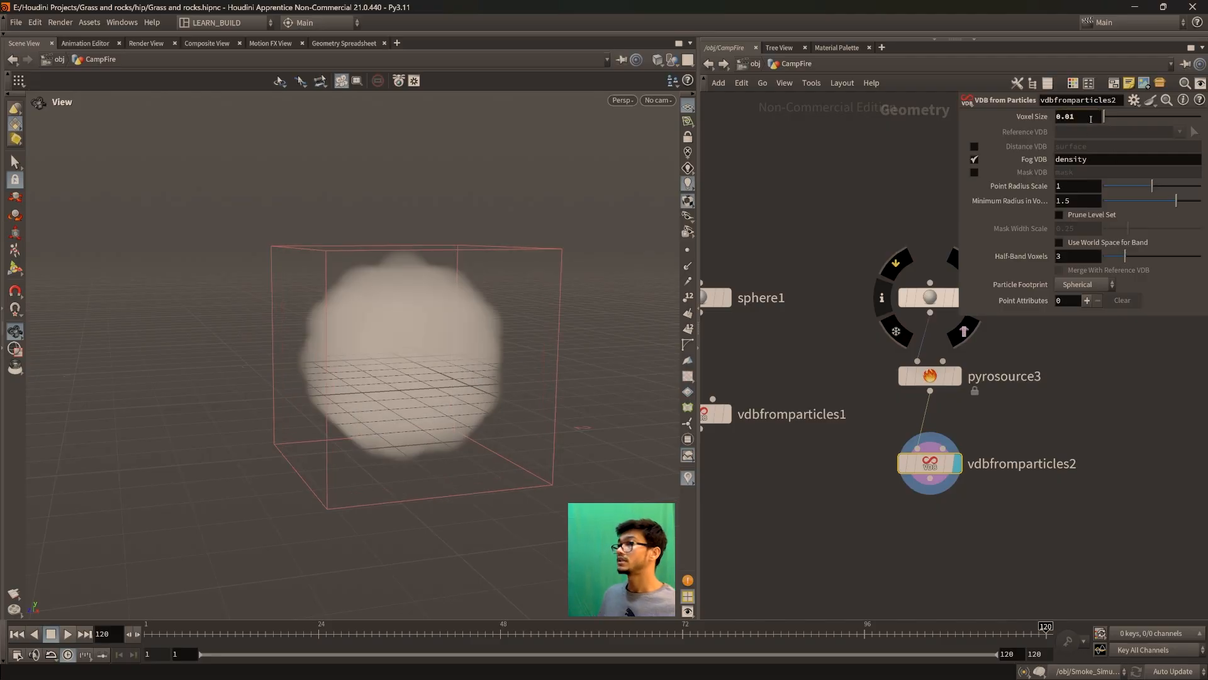
scroll(420, 353, "up", 3)
left_click_drag(420, 353, 449, 350)
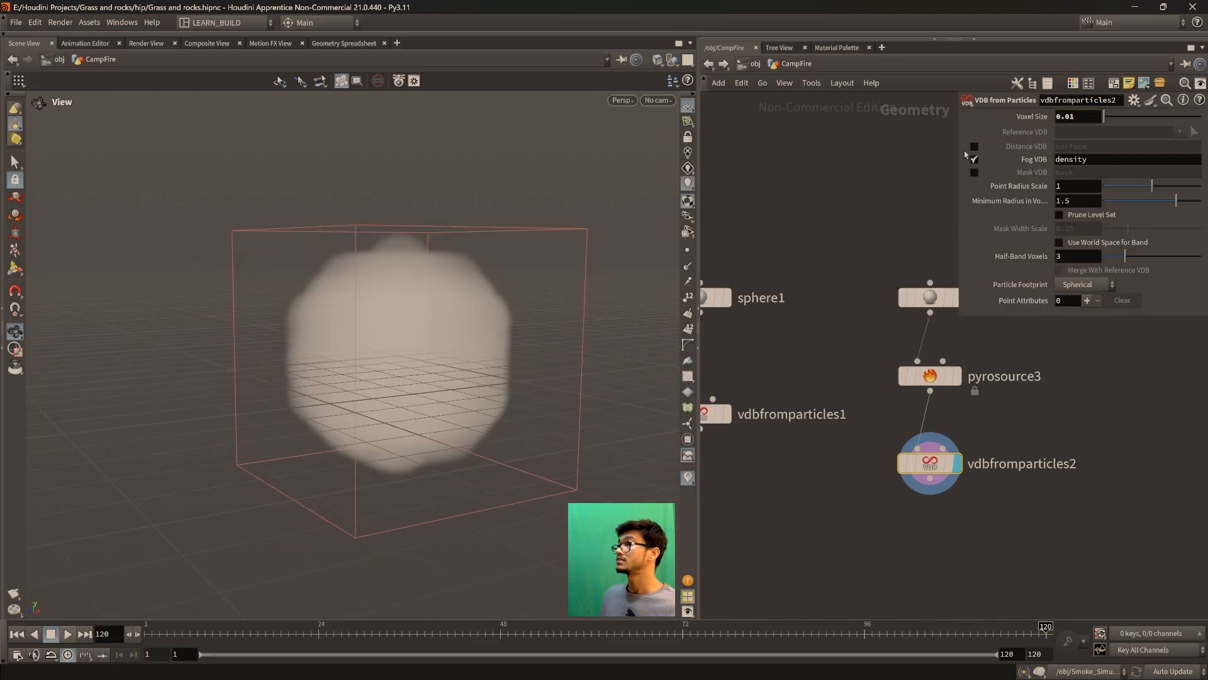
Switch vdbfromparticles2 from the Fog VDB to the surface Distance VDB and lower its Point Radius Scale to 0.162
left_click(975, 146)
left_click(974, 159)
left_click_drag(1152, 186, 1114, 188)
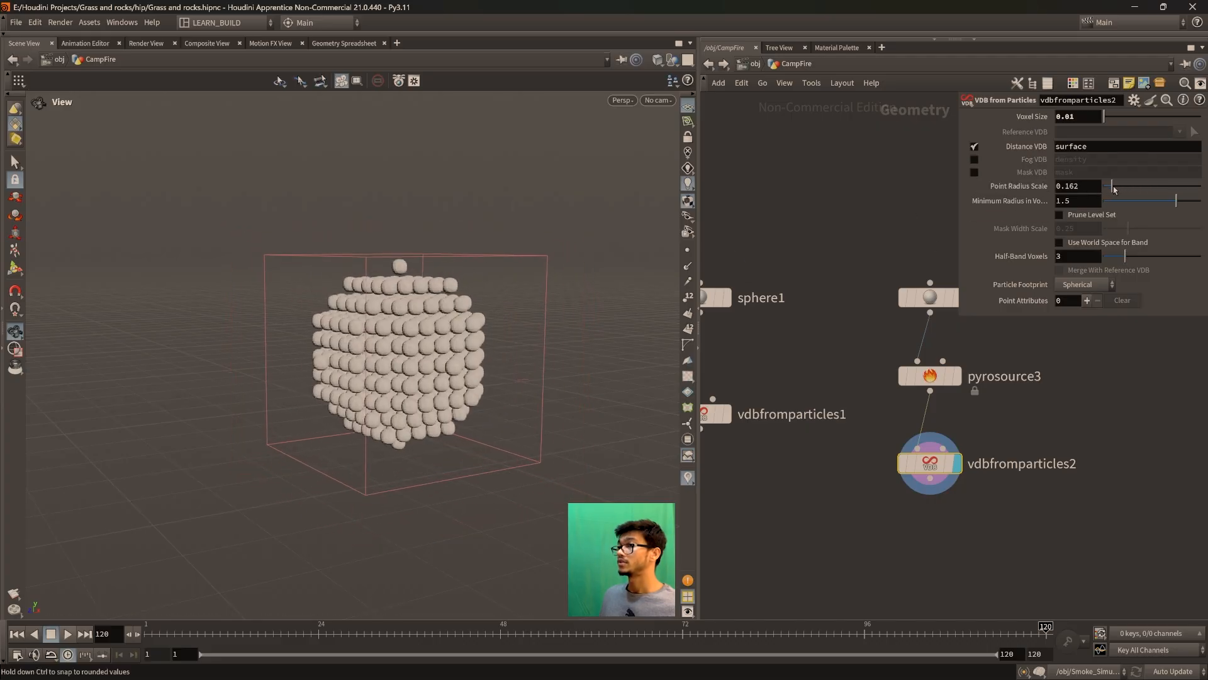
left_click_drag(428, 356, 484, 357)
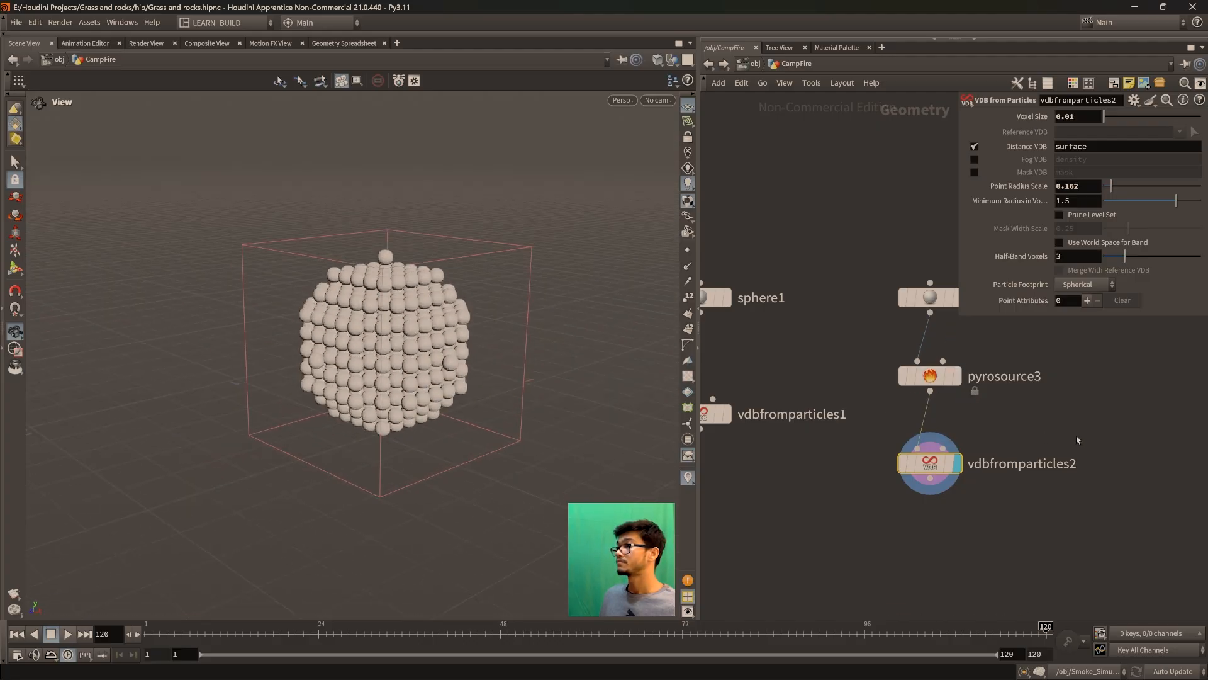
Display the Pyro Source's points and check their attributes in the Geometry Spreadsheet
middle_click_drag(1077, 440, 989, 451)
scroll(988, 451, "down", 1)
left_click(868, 399)
key("p")
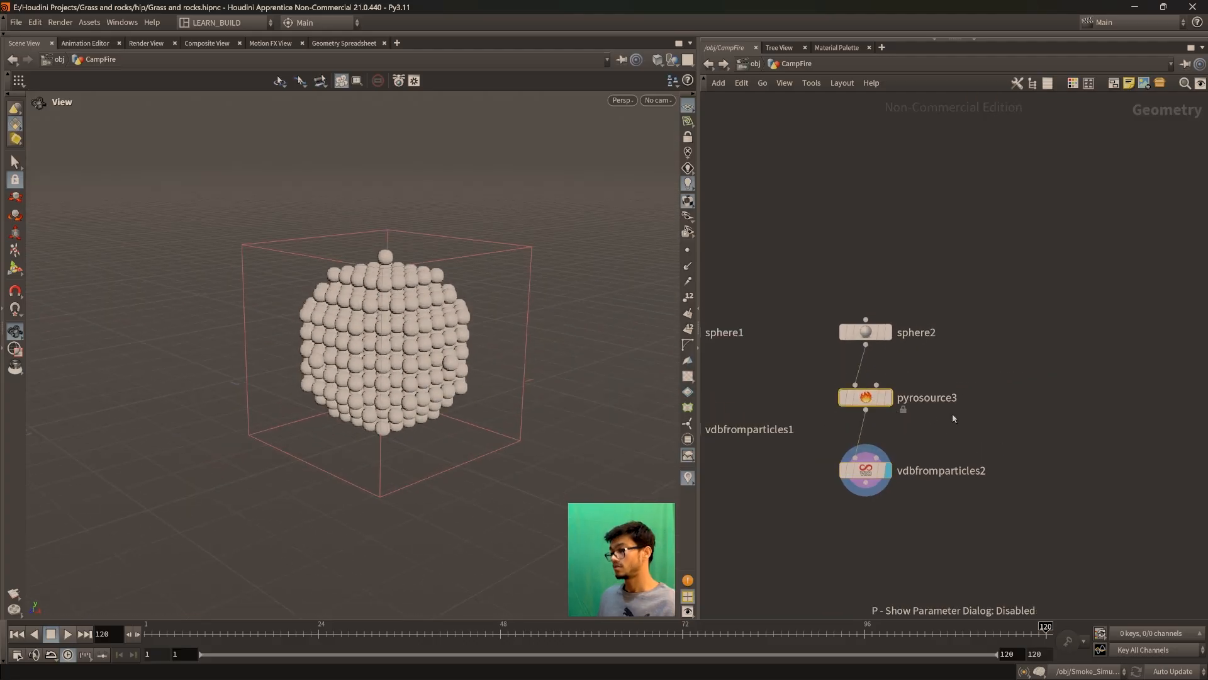
left_click(888, 397)
scroll(961, 392, "up", 1)
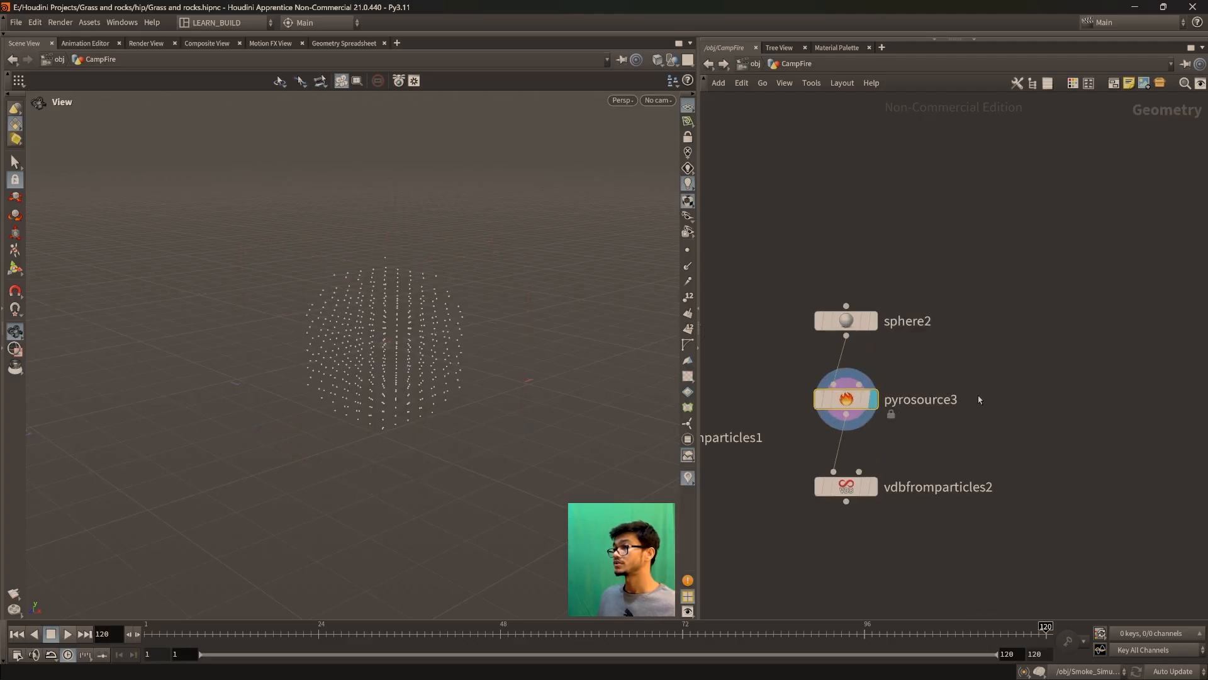
left_click_drag(386, 304, 369, 353)
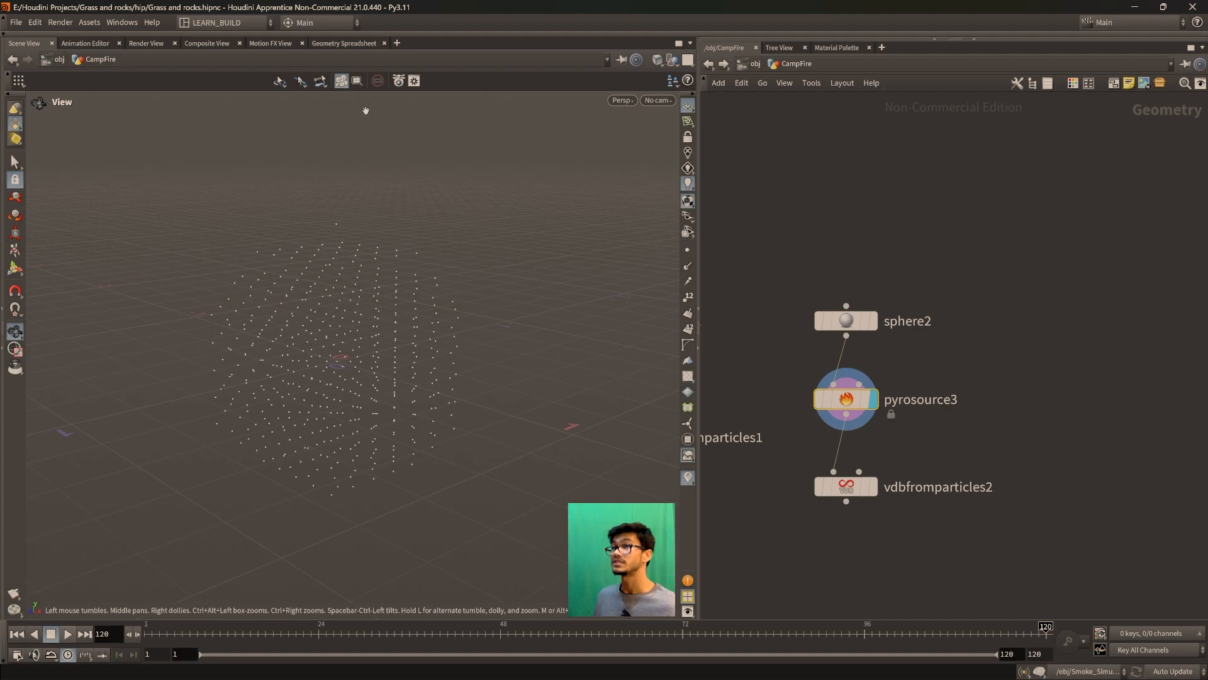
left_click(344, 43)
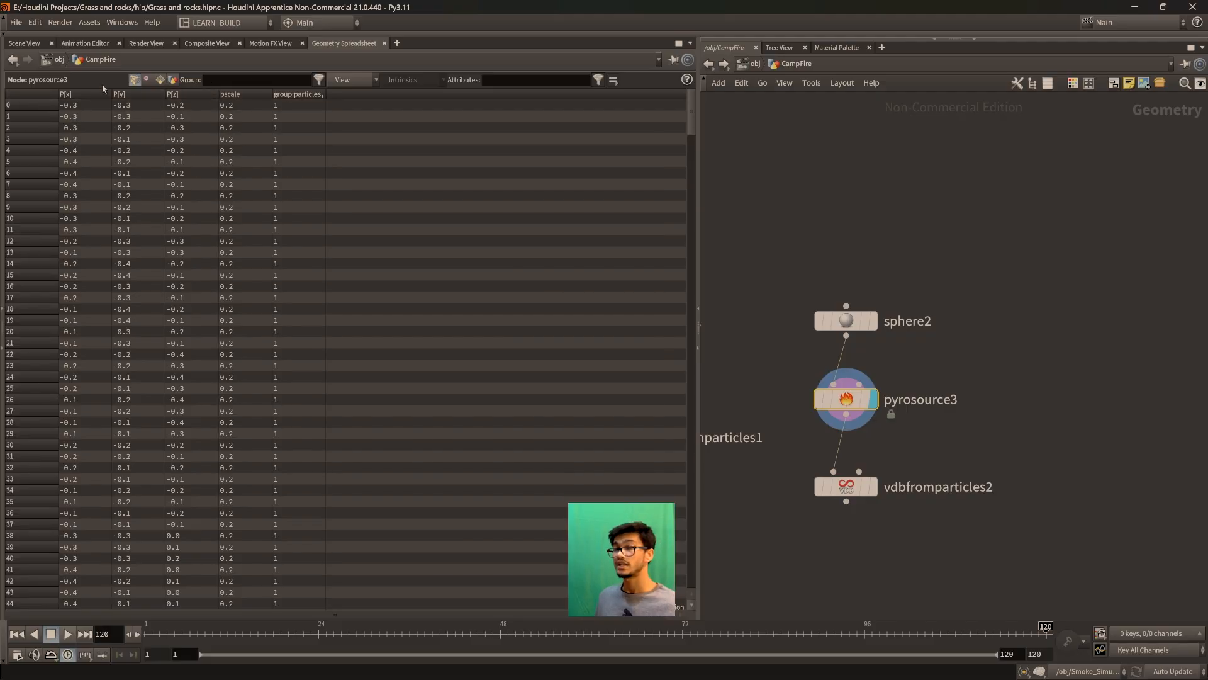
left_click(24, 43)
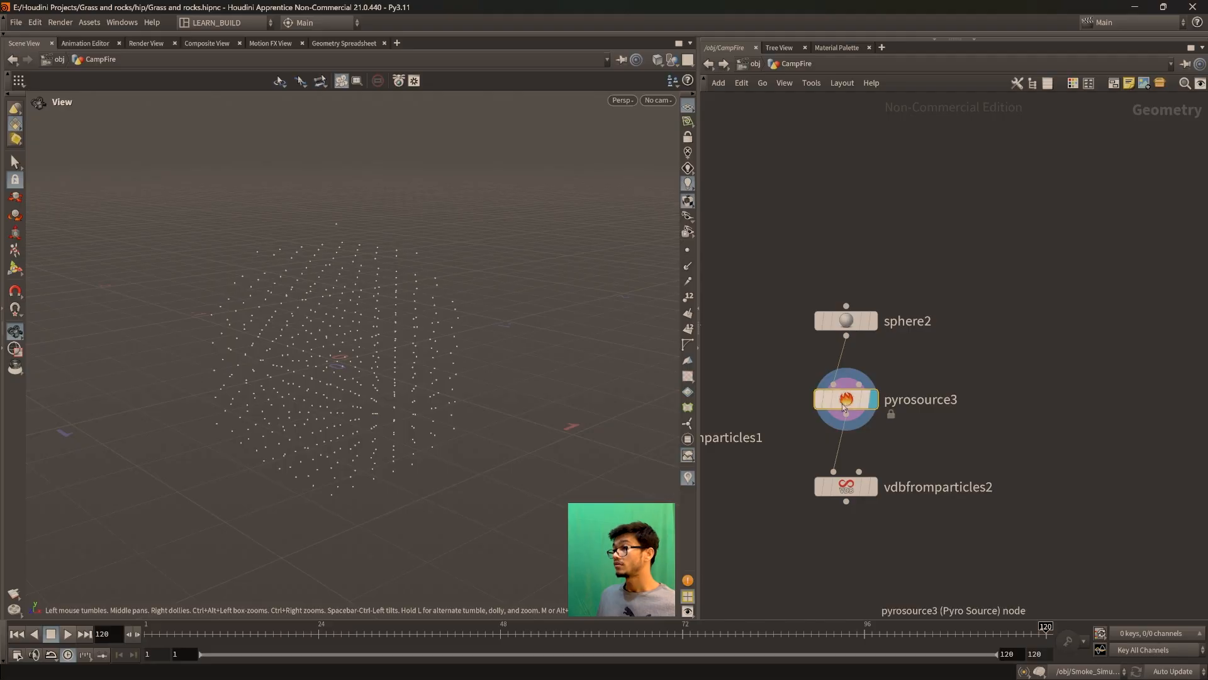
Try the Surface Scatter mode on the Pyro Source and return it to Volume Scatter
key("p")
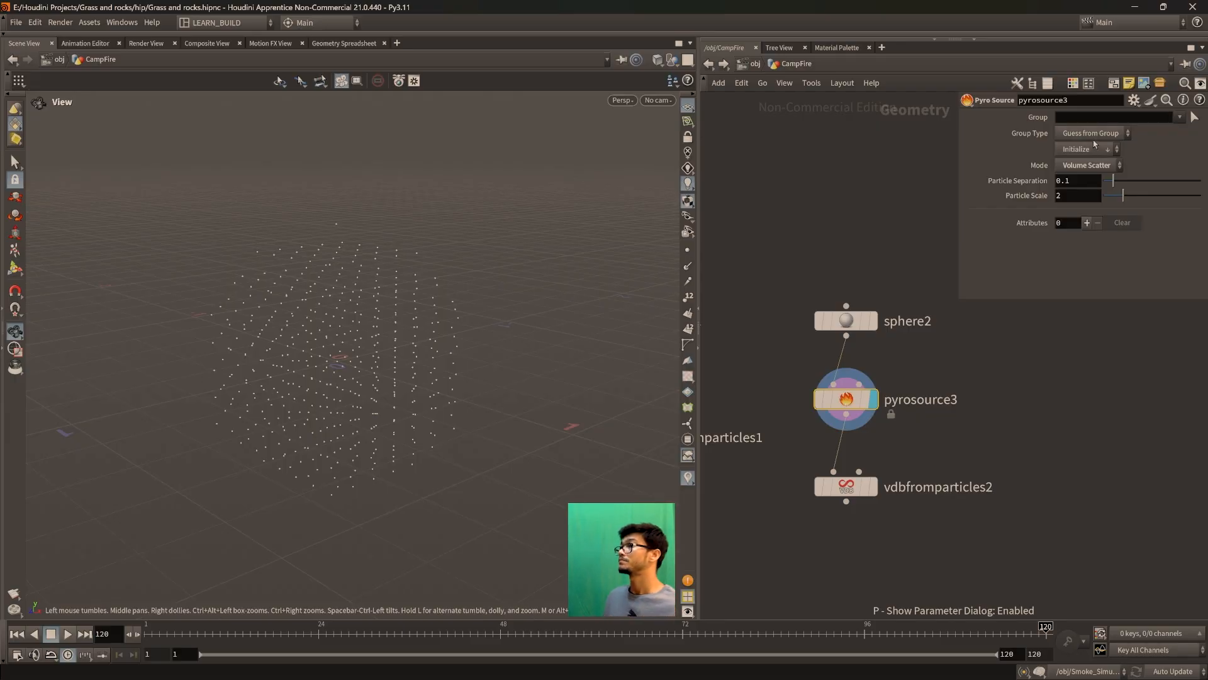
left_click(1076, 166)
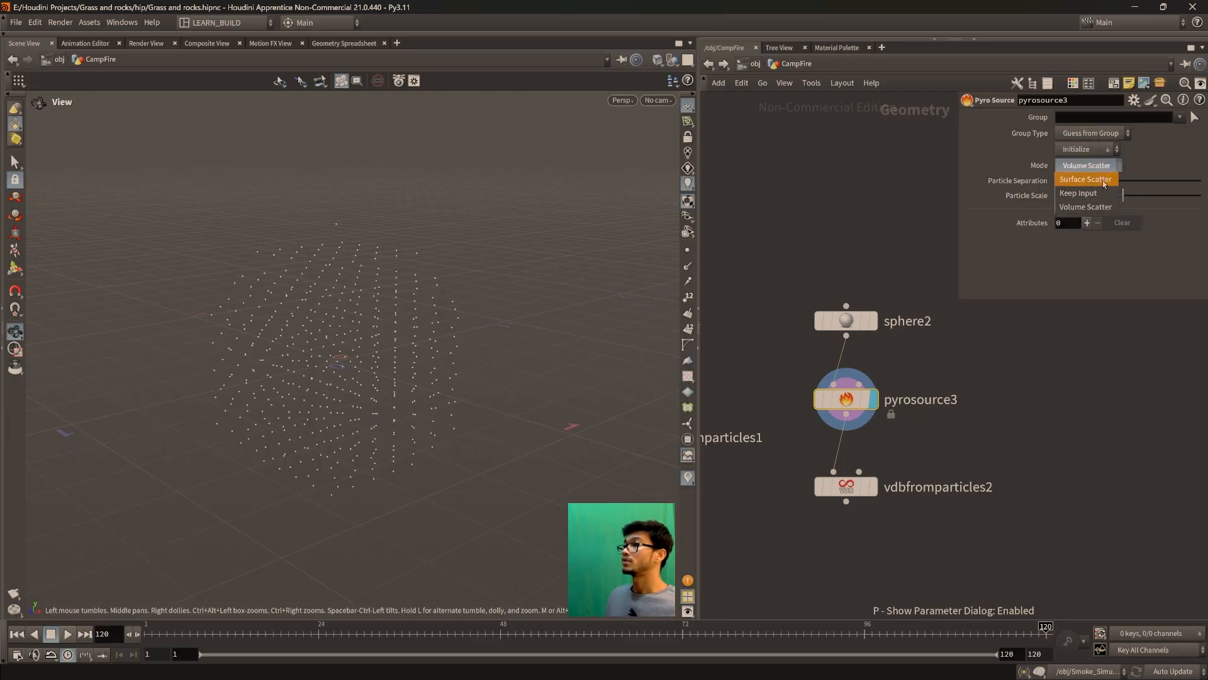
left_click(1077, 162)
left_click(1086, 165)
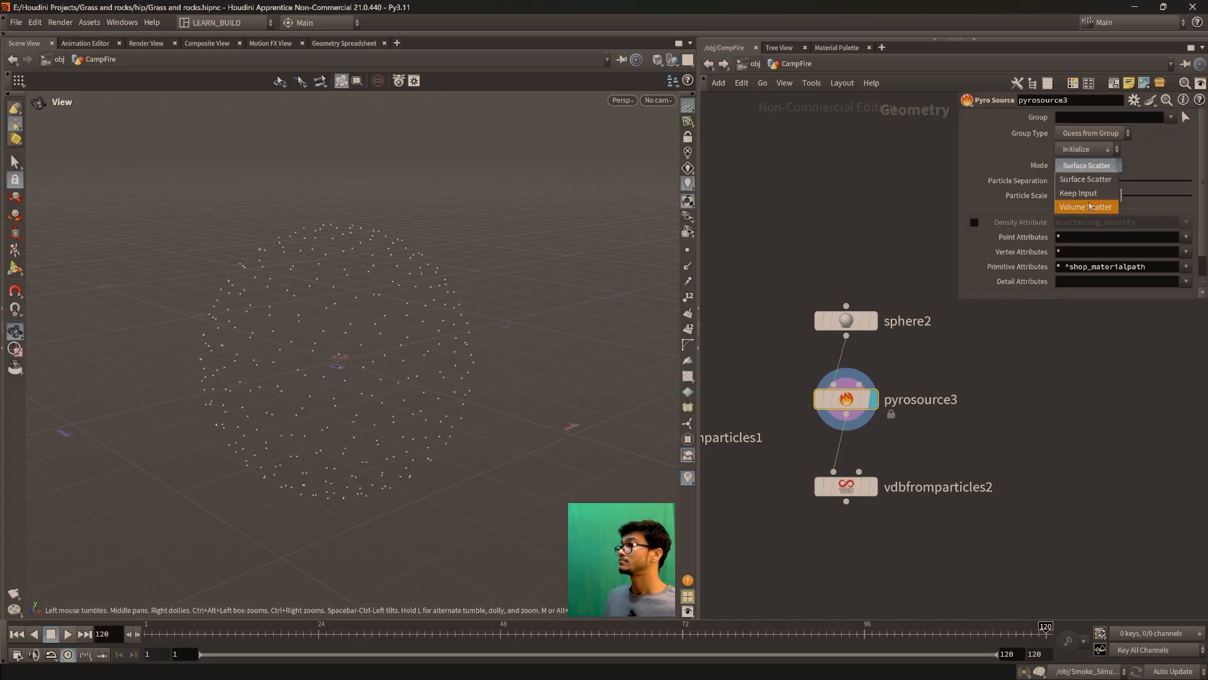
left_click(1088, 208)
left_click(1093, 167)
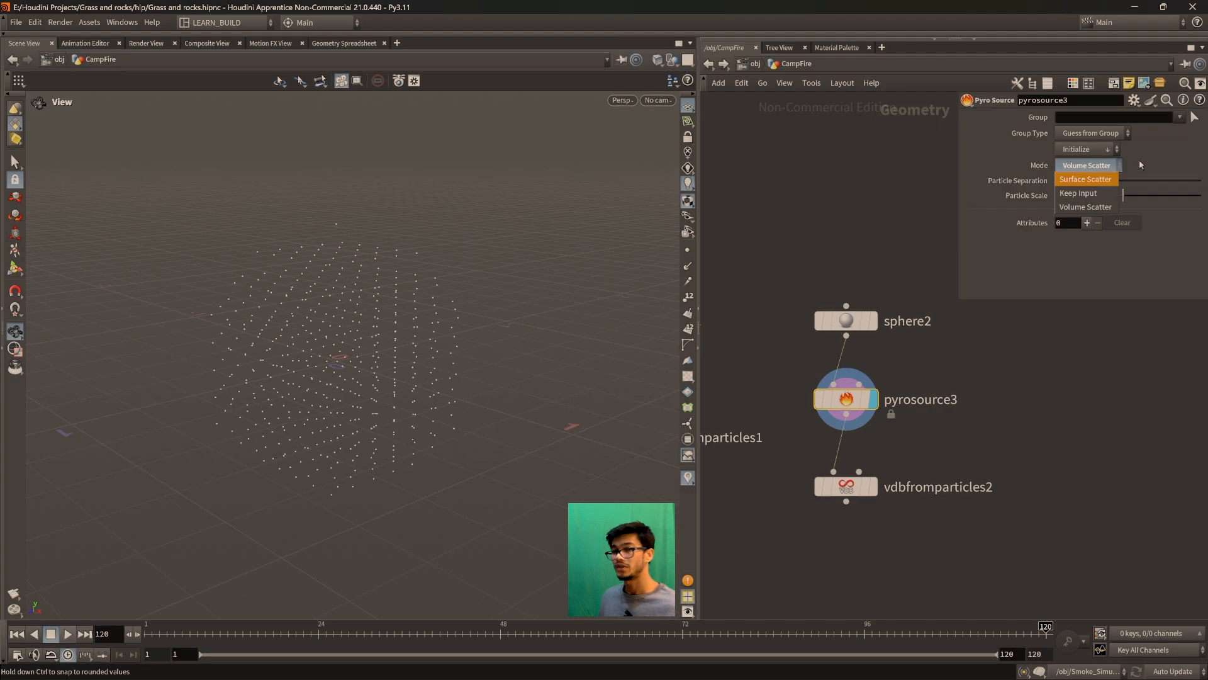
left_click(1159, 162)
left_click(1095, 166)
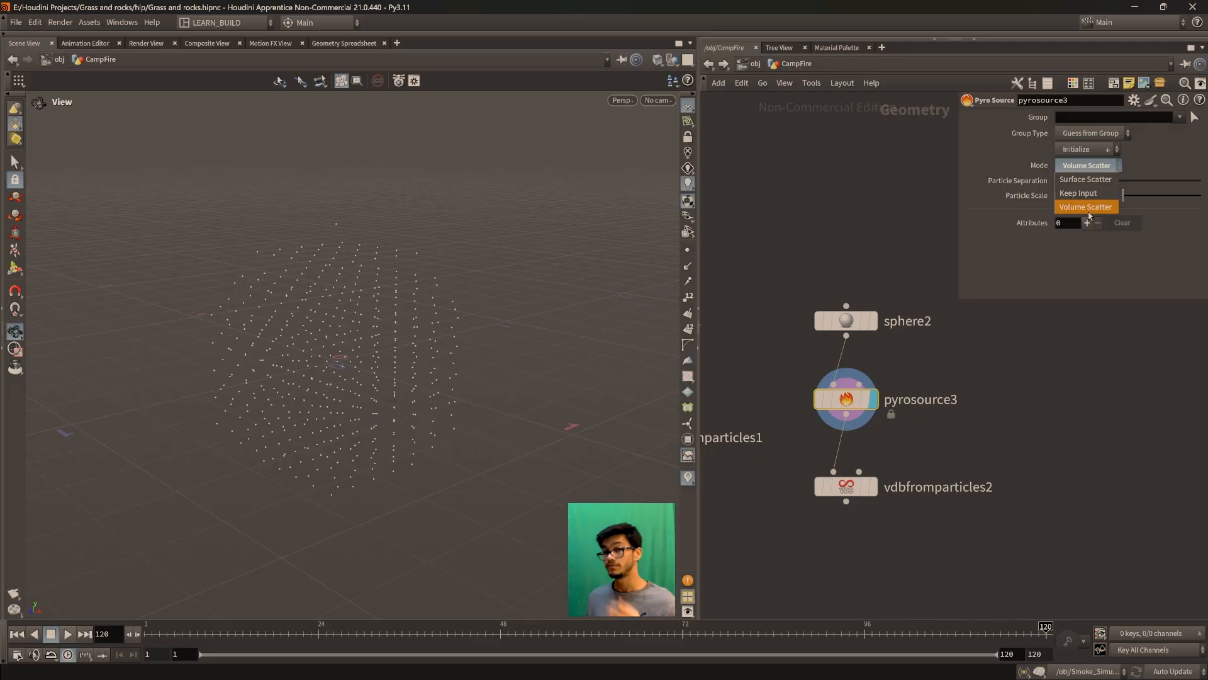
left_click(1110, 208)
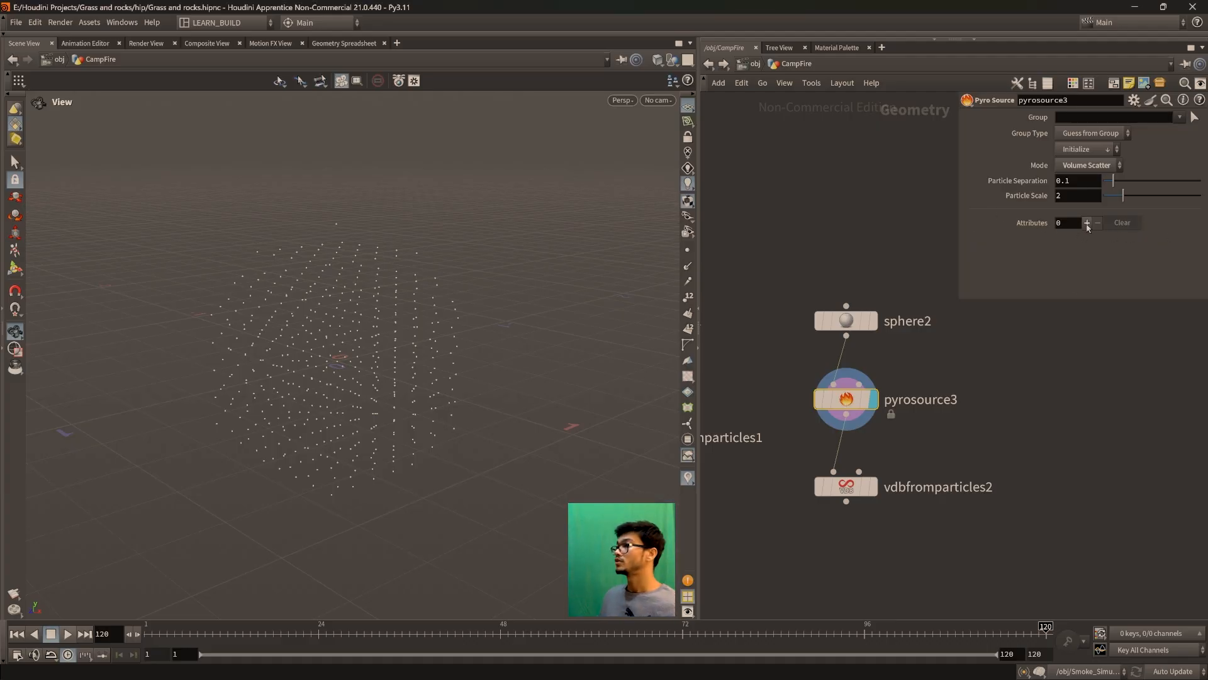
Add a custom attribute named density to pyrosource3
left_click(1087, 223)
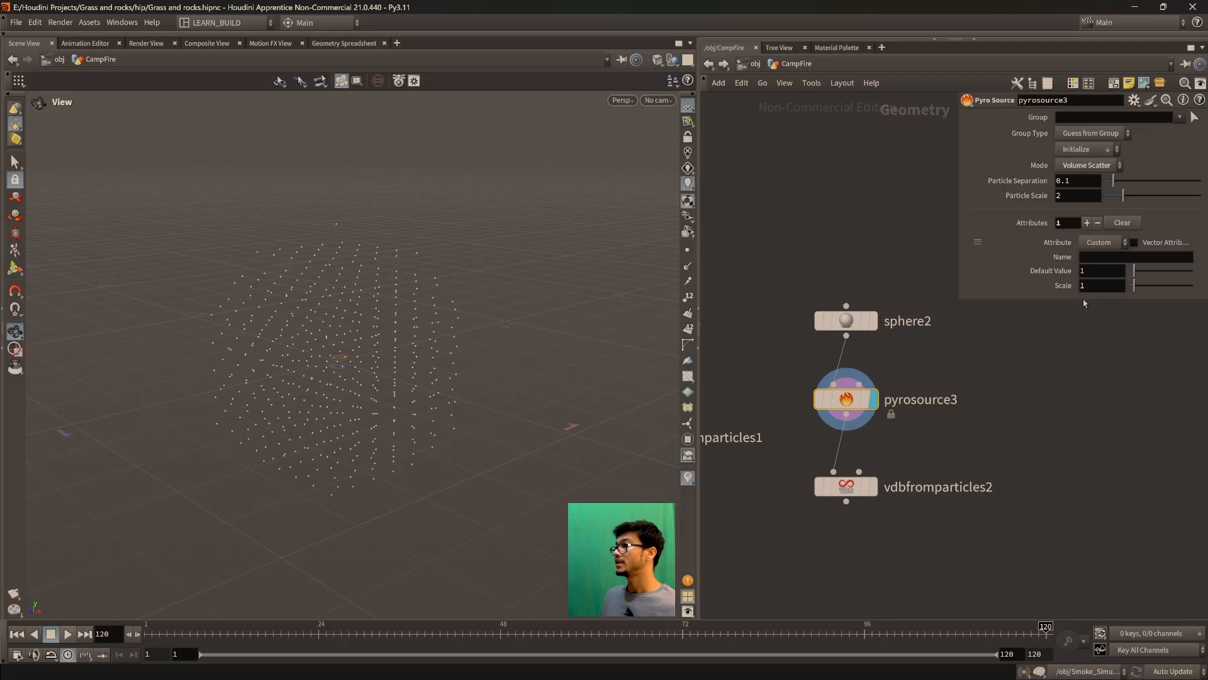
left_click_drag(1084, 304, 1083, 313)
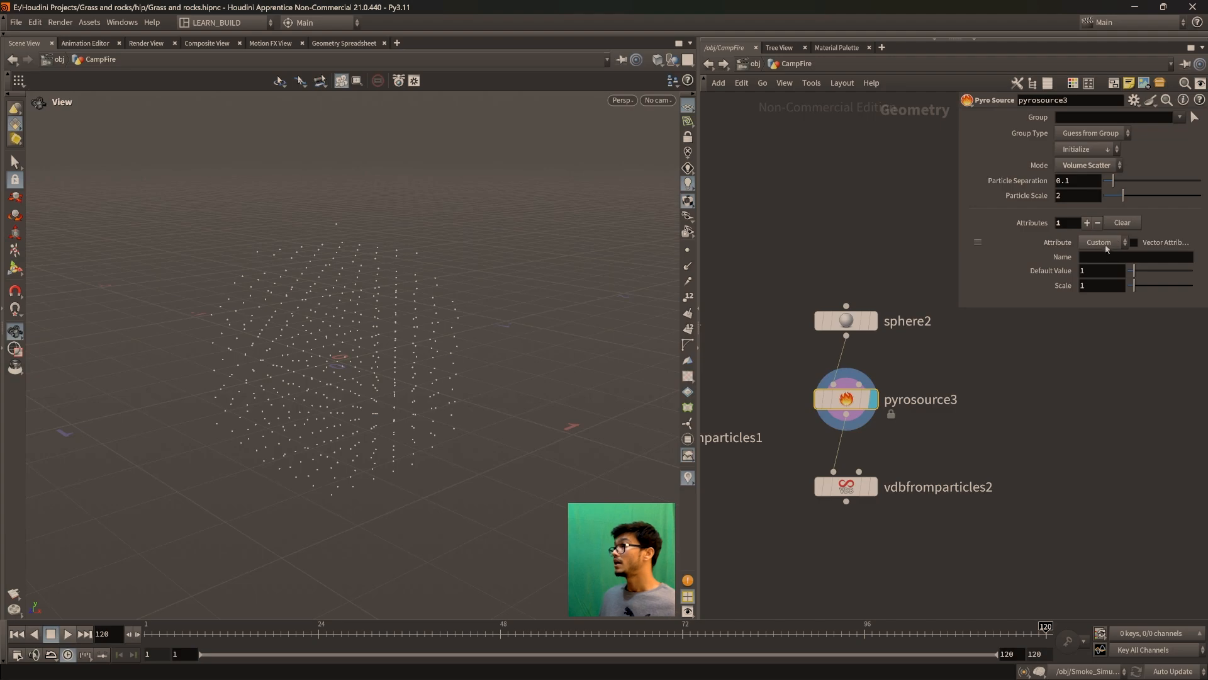
left_click(1110, 245)
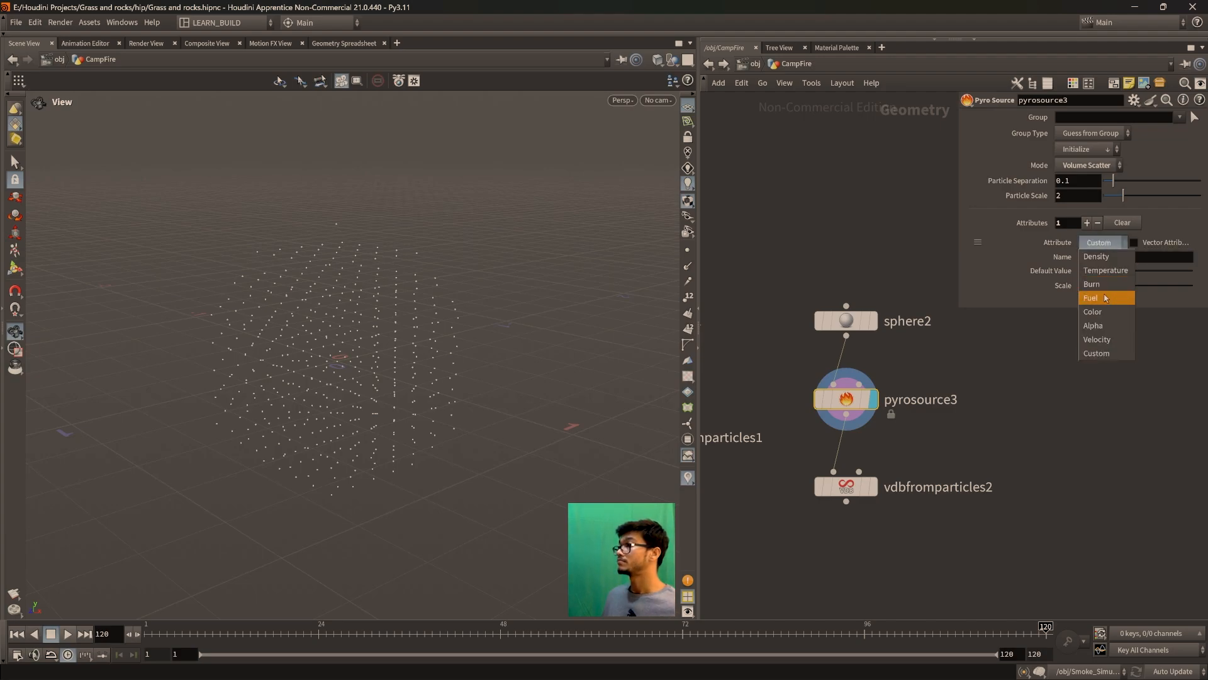
left_click(1116, 245)
left_click(1121, 257)
type("density")
key("Return")
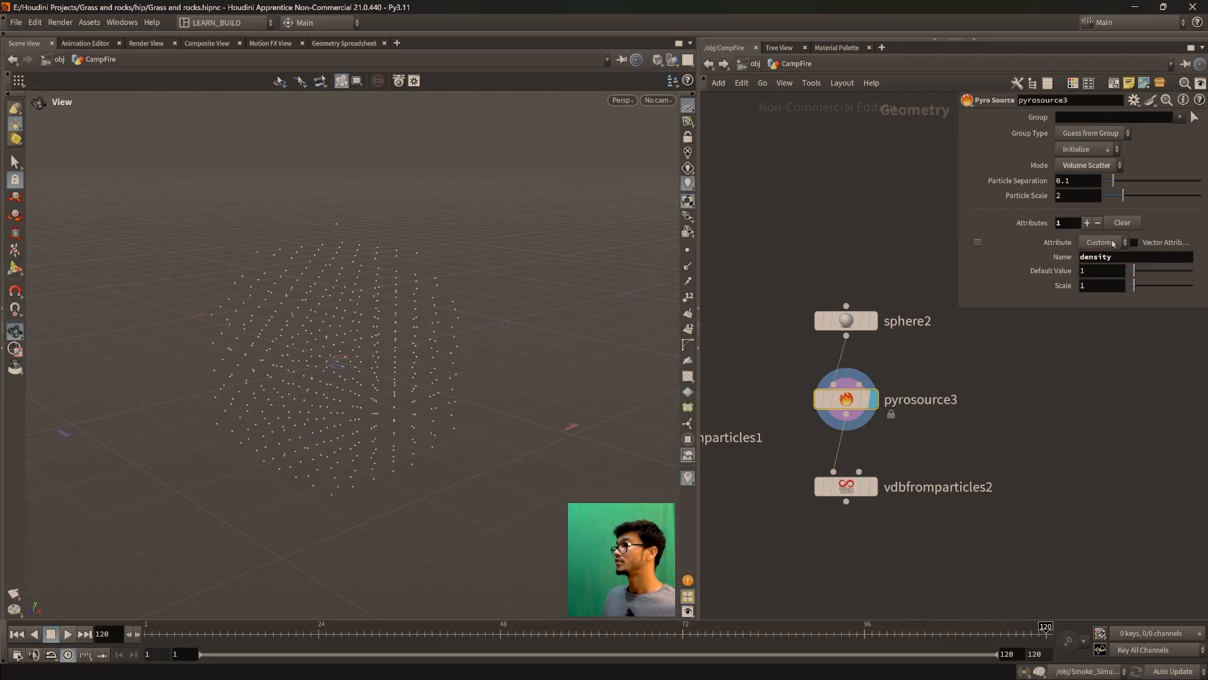
Switch pyrosource3's attribute from Custom to the built-in Density type
left_click(1113, 244)
left_click(1098, 258)
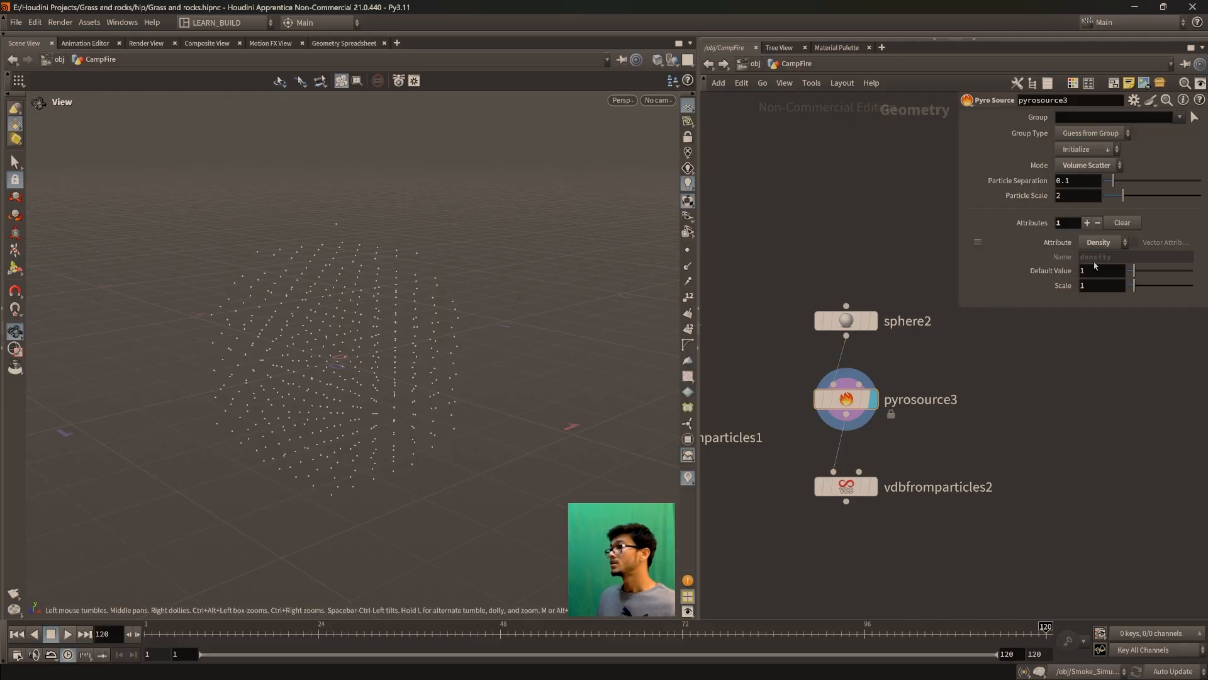
left_click(1117, 244)
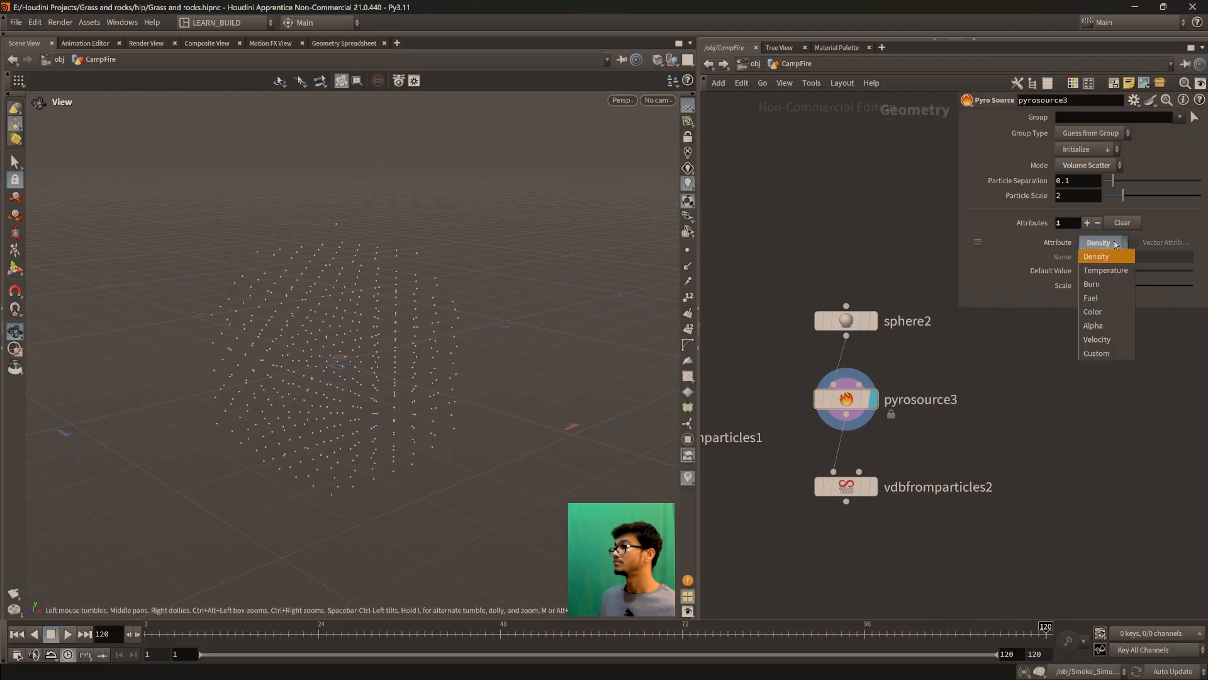
left_click(1114, 257)
left_click(842, 412)
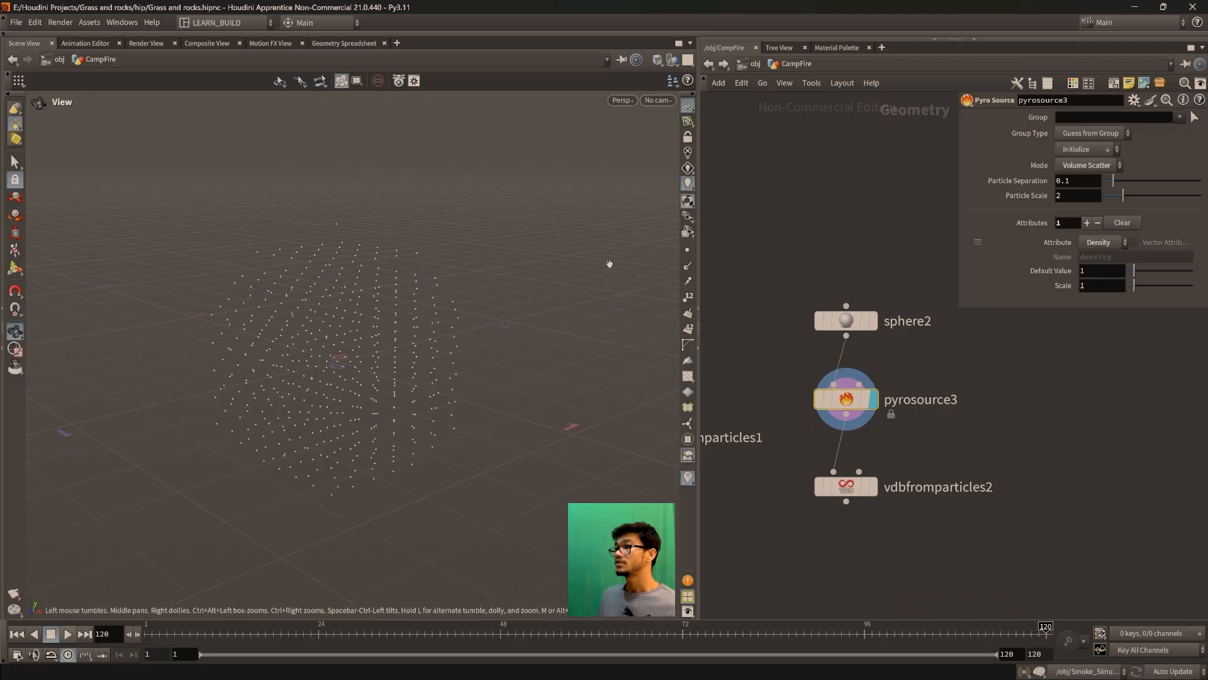
Check the density attribute in the Geometry Spreadsheet, vary its Scale, reset it to 1, and return to the Scene View
left_click(344, 43)
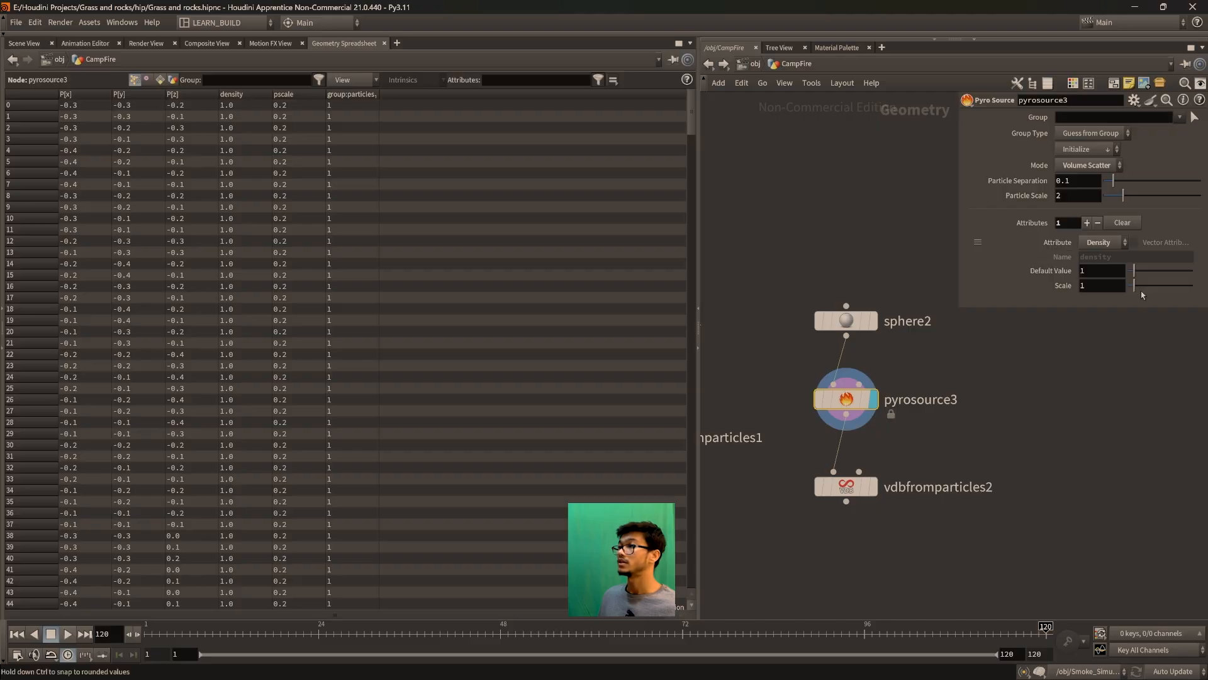
left_click_drag(1135, 287, 1079, 287)
type("1")
key("Return")
left_click(24, 43)
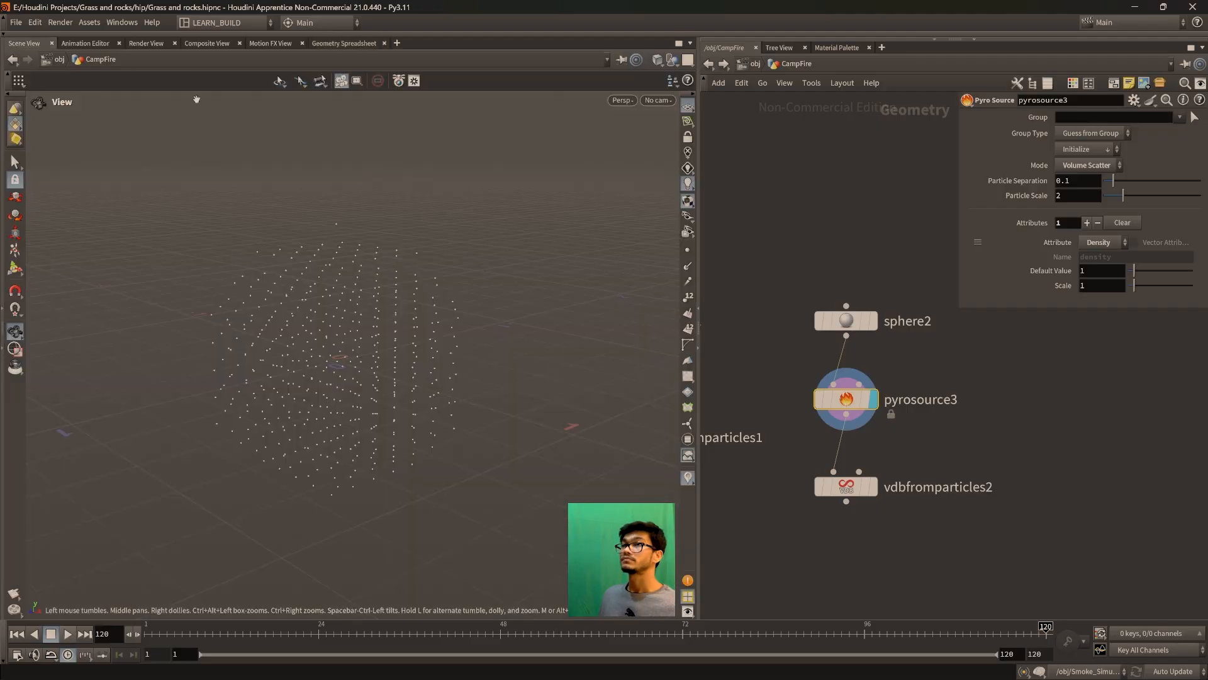
Add a second attribute to pyrosource3 and set it to Temperature
middle_click_drag(915, 383, 892, 380)
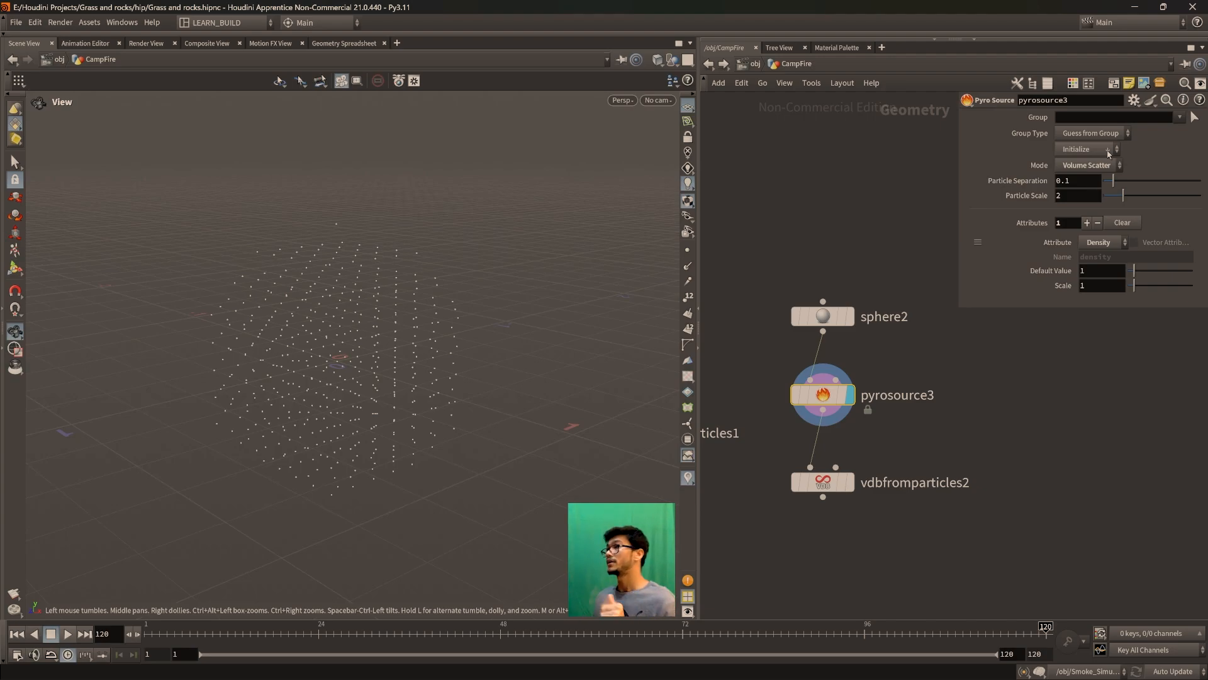
left_click(1087, 223)
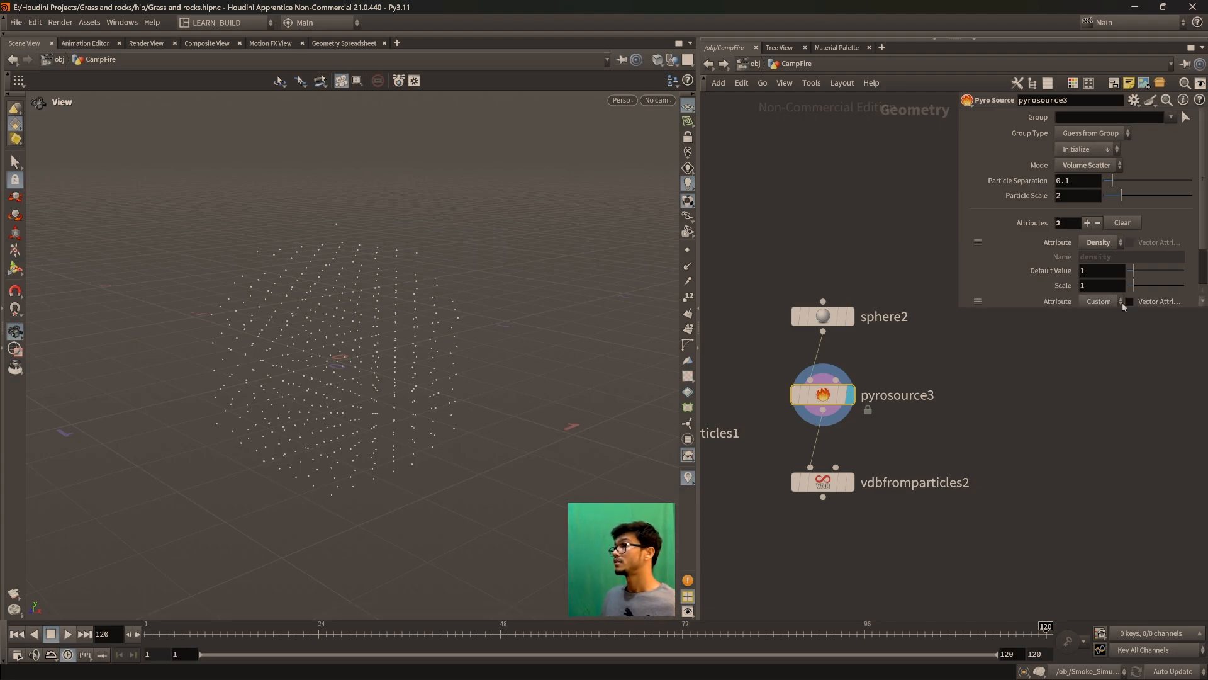
left_click_drag(1091, 311, 1101, 391)
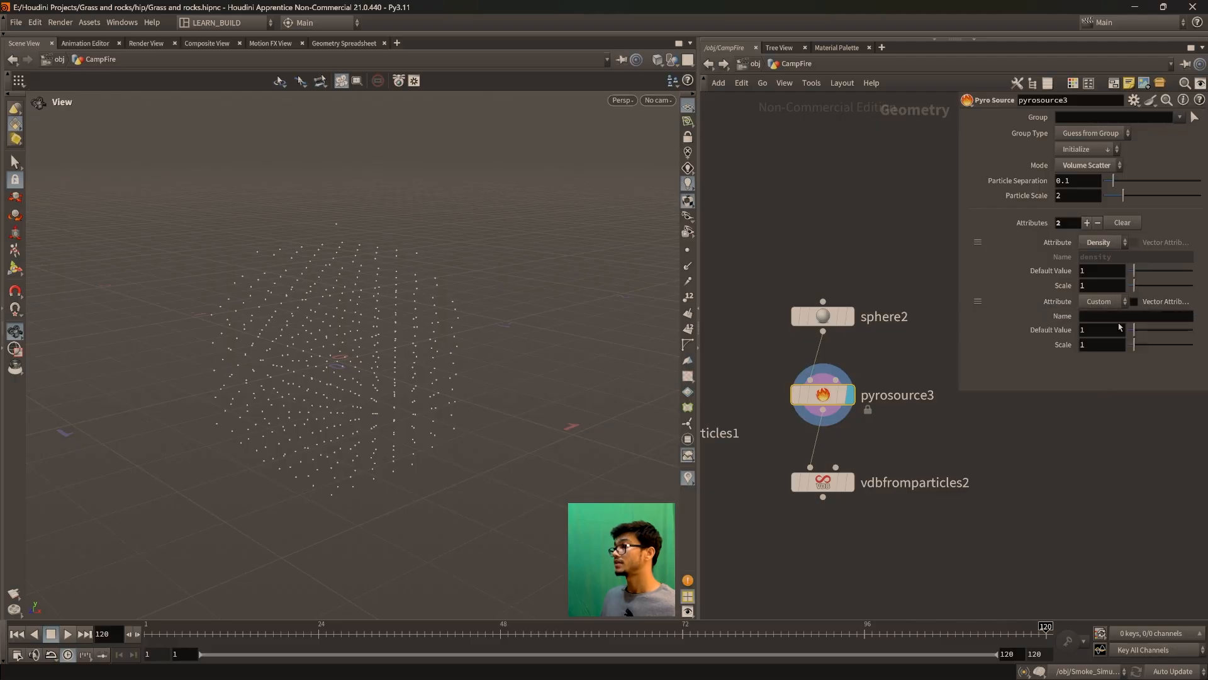
left_click(1116, 306)
left_click(1109, 329)
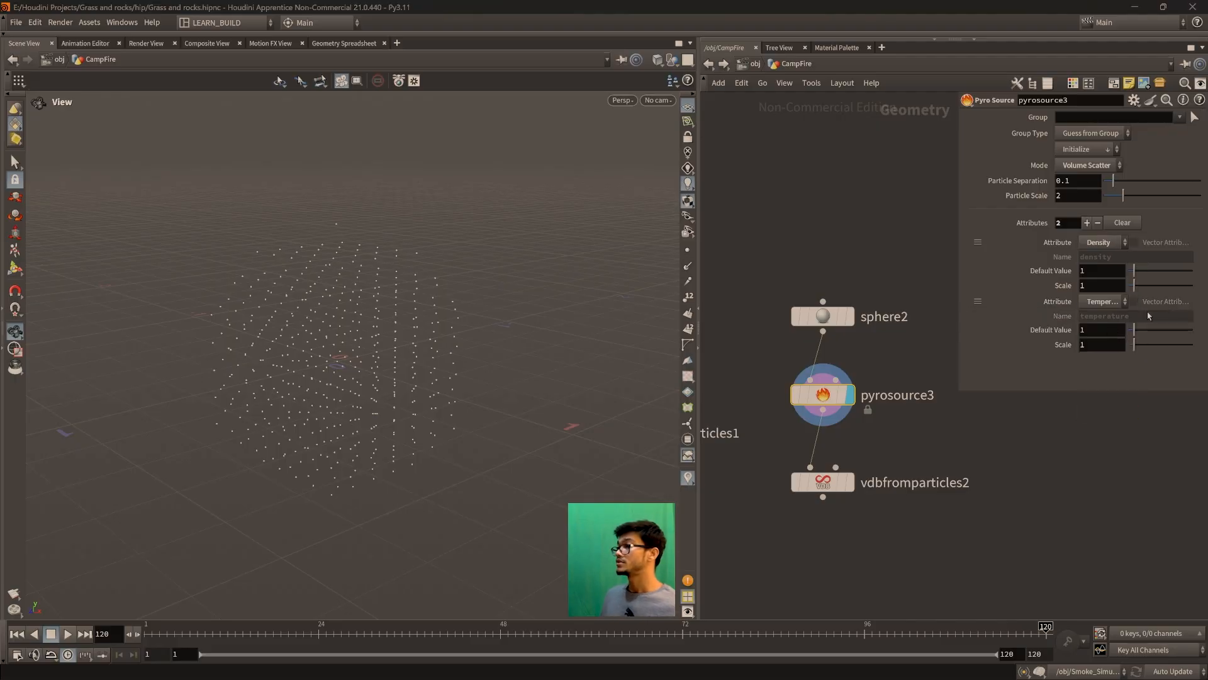
Check temperature in the Geometry Spreadsheet, try a Scale of 0, restore it to 1, and return to the Scene View
key("ctrl+Page_Up")
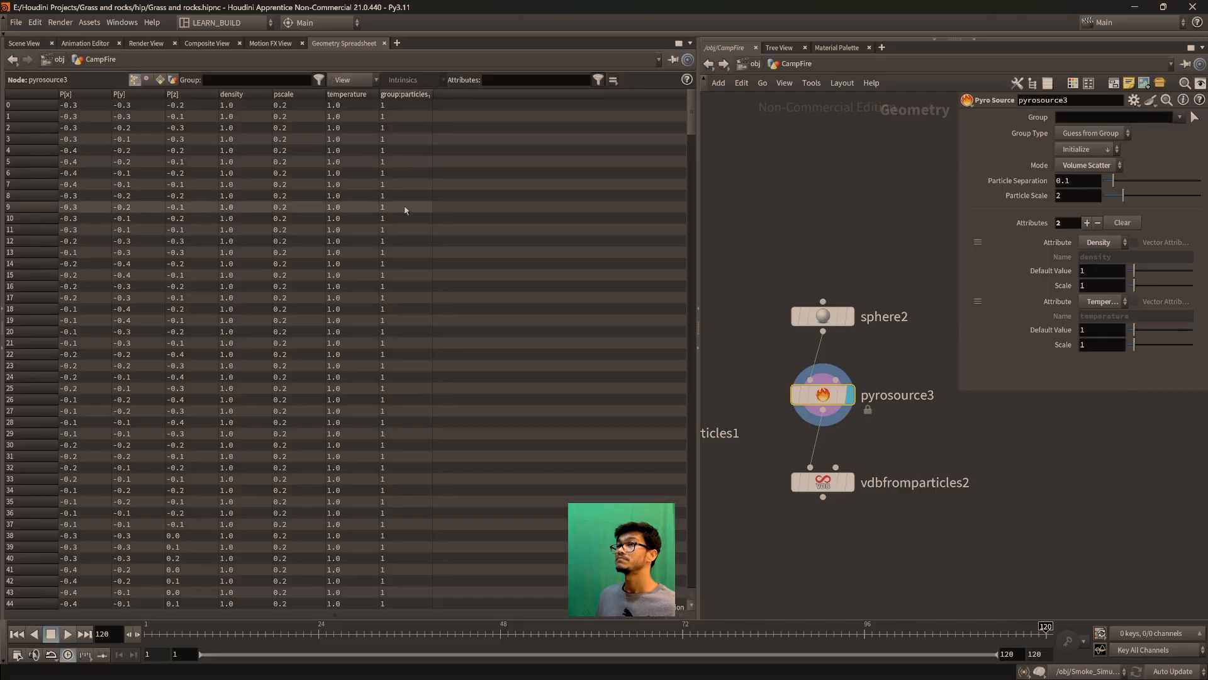
left_click_drag(1141, 349, 1127, 346)
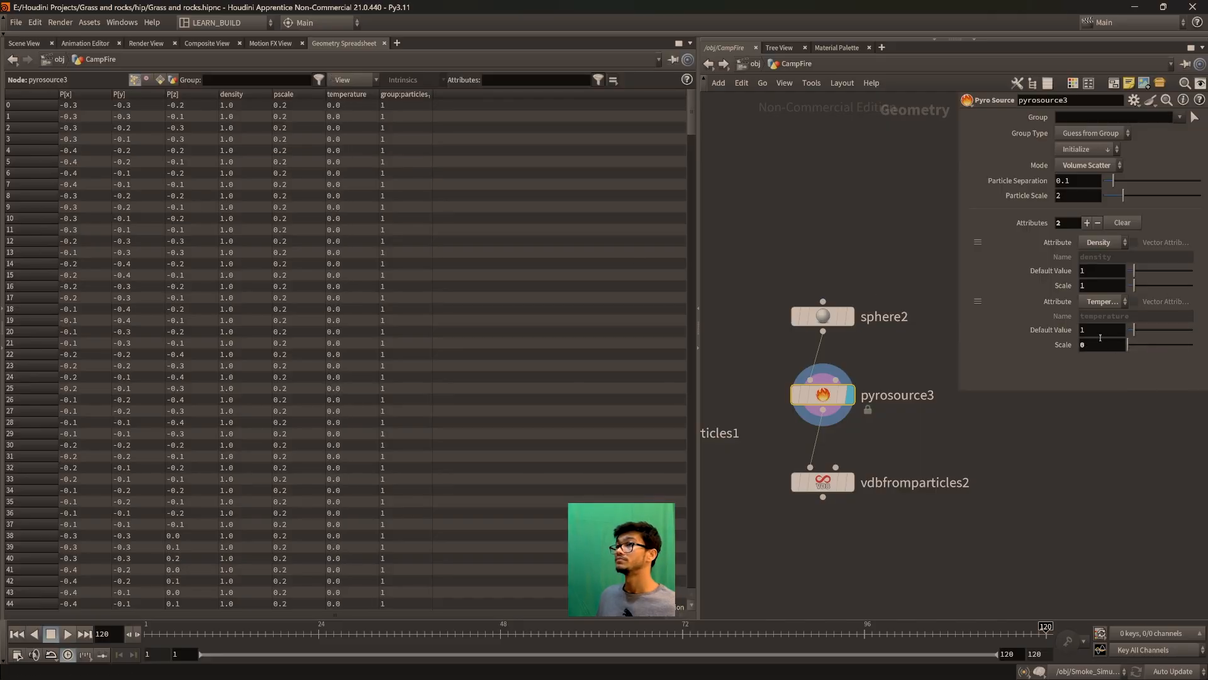
type("1")
key("Return")
left_click(882, 412)
key("ctrl+Page_Down")
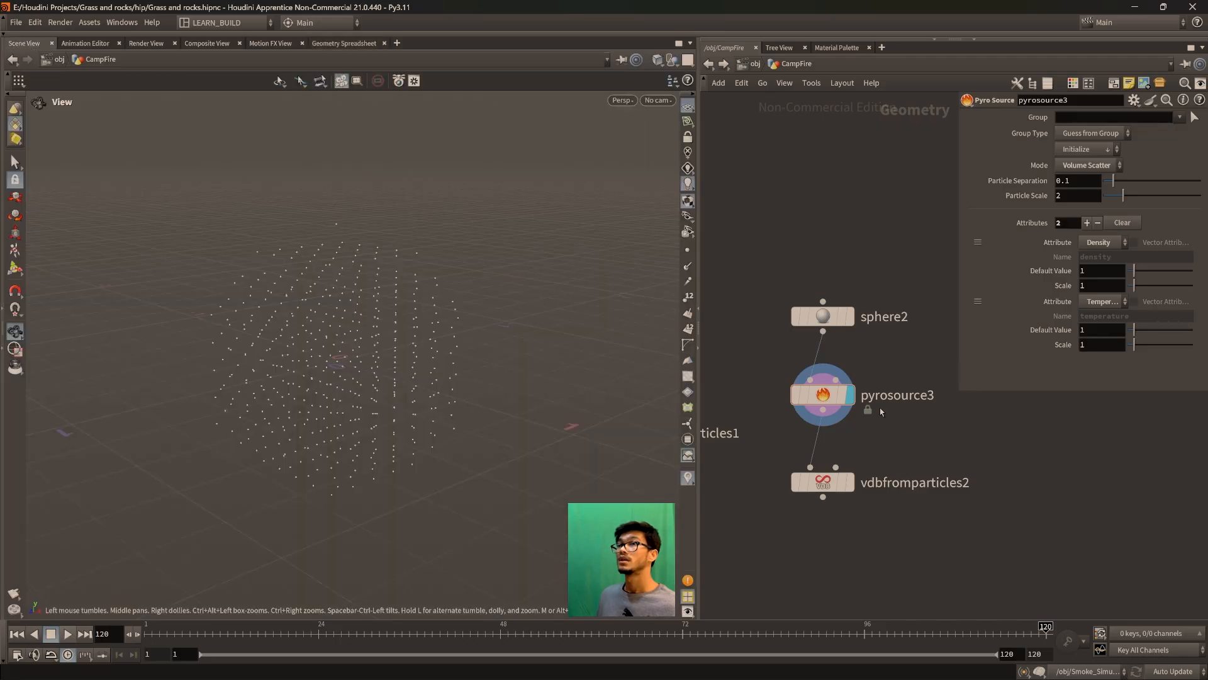
Remove both attributes from pyrosource3 and initialize it with the Source Burn preset
left_click(1097, 225)
left_click(1098, 224)
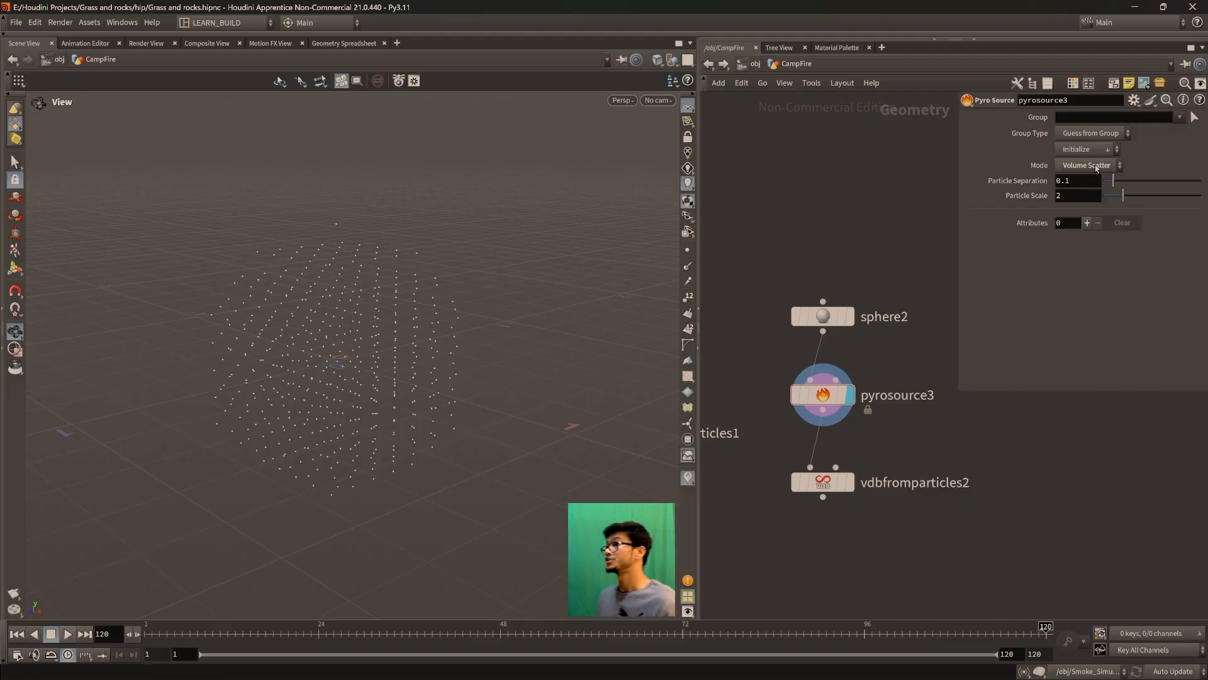
left_click(1102, 153)
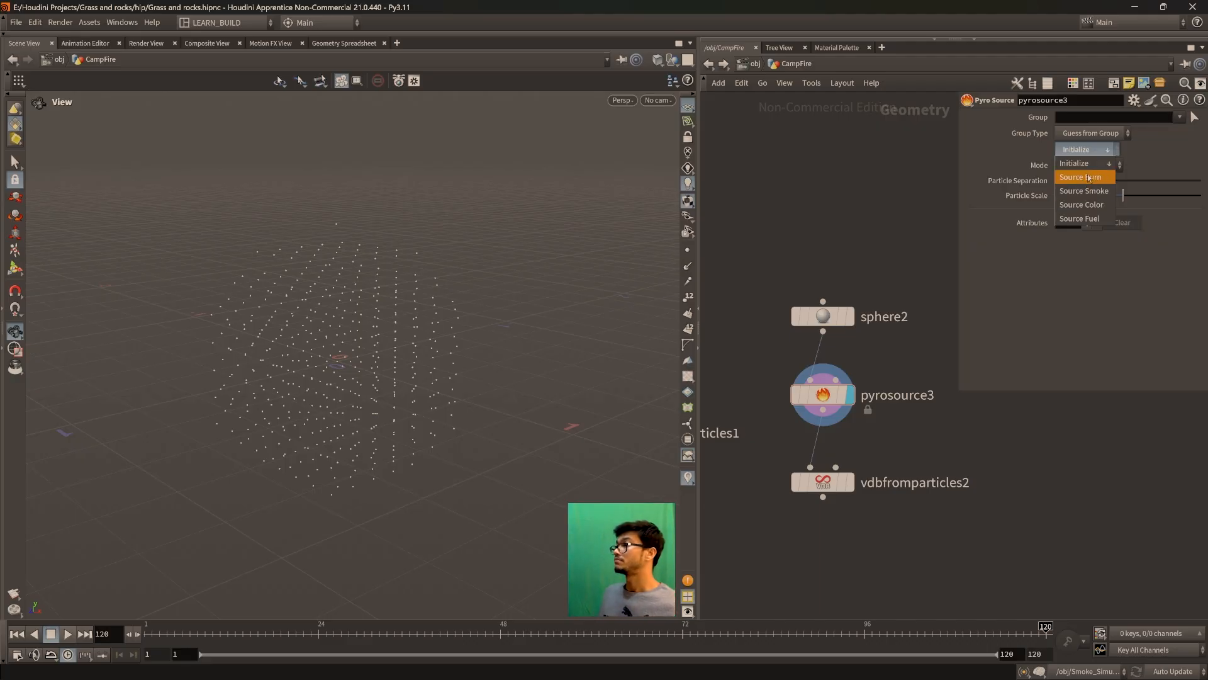
left_click(1157, 163)
left_click(1112, 164)
left_click(1111, 152)
left_click(1107, 151)
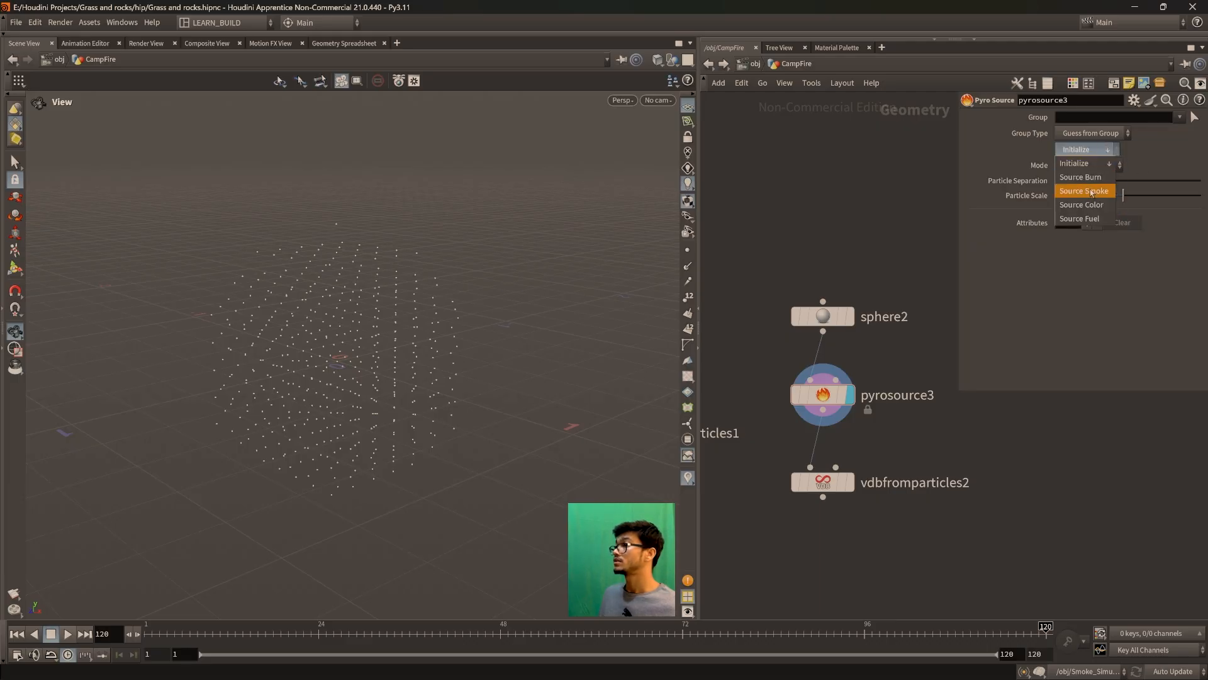
left_click(1085, 177)
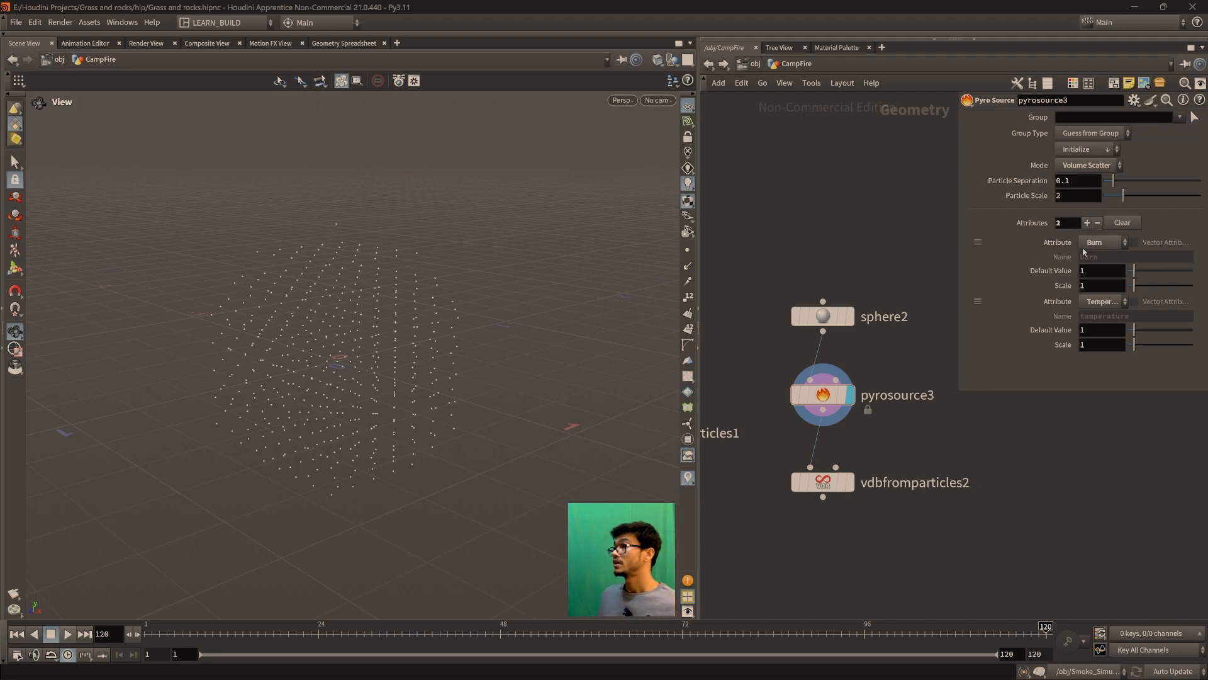
Initialize pyrosource3 with Source Smoke as well and check its point attributes in the Geometry Spreadsheet
left_click(1075, 149)
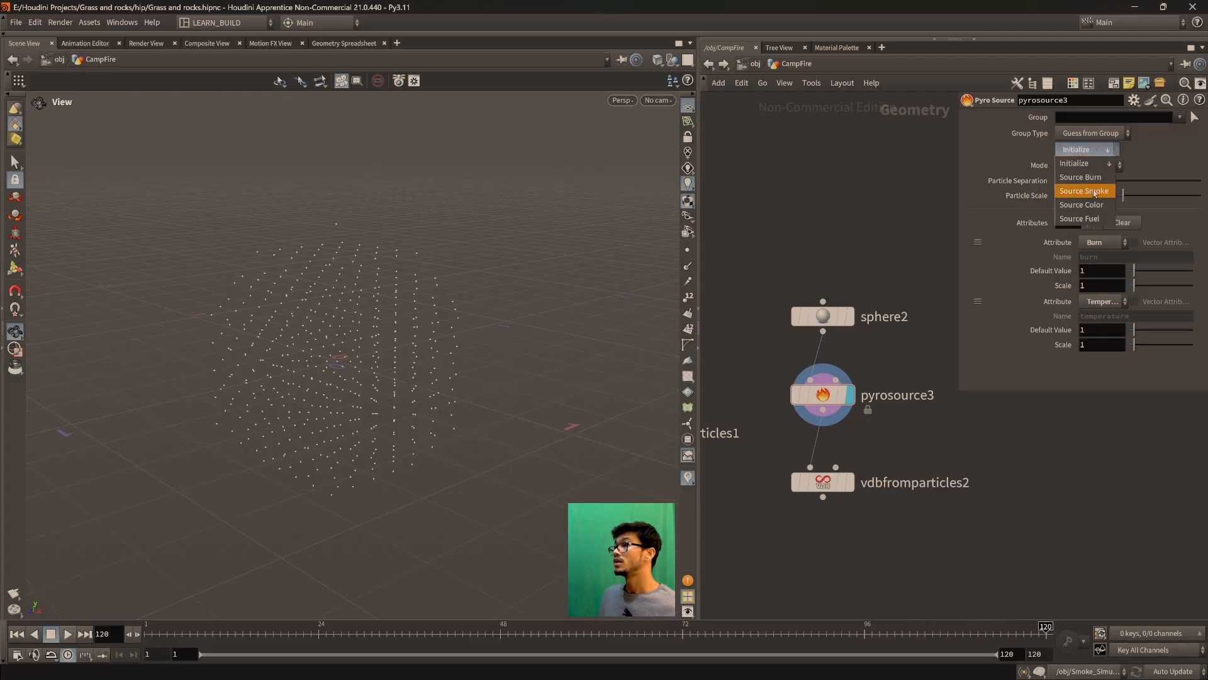
left_click(1095, 192)
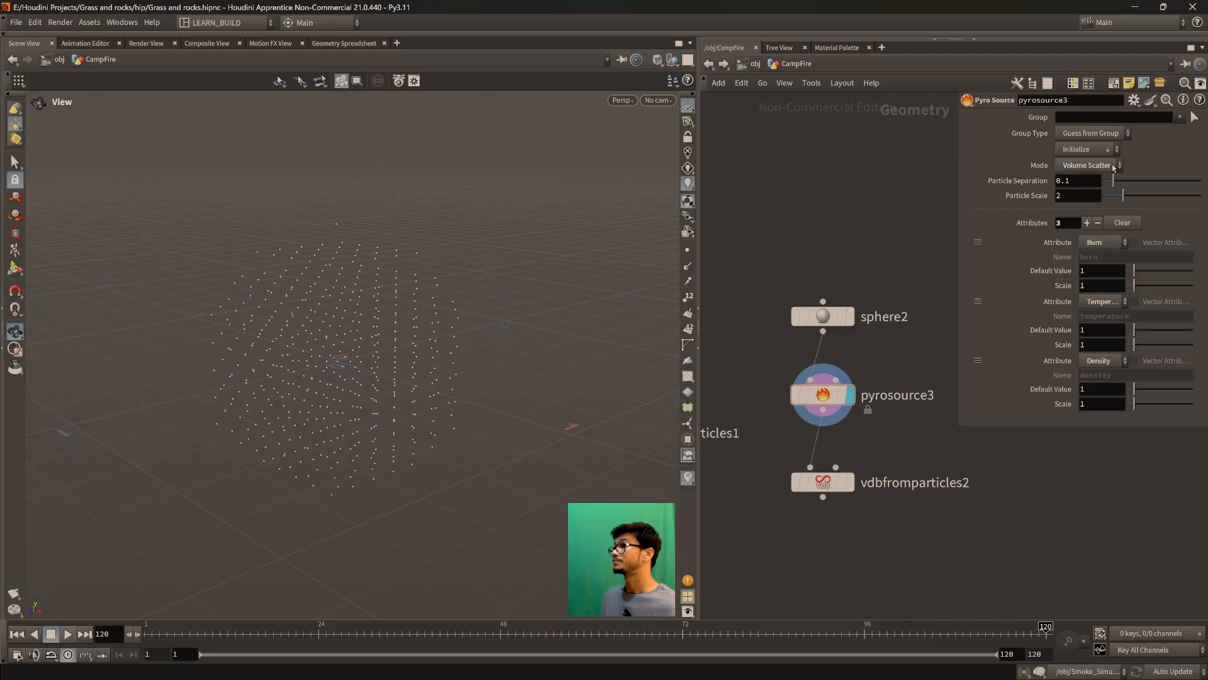
left_click(822, 394)
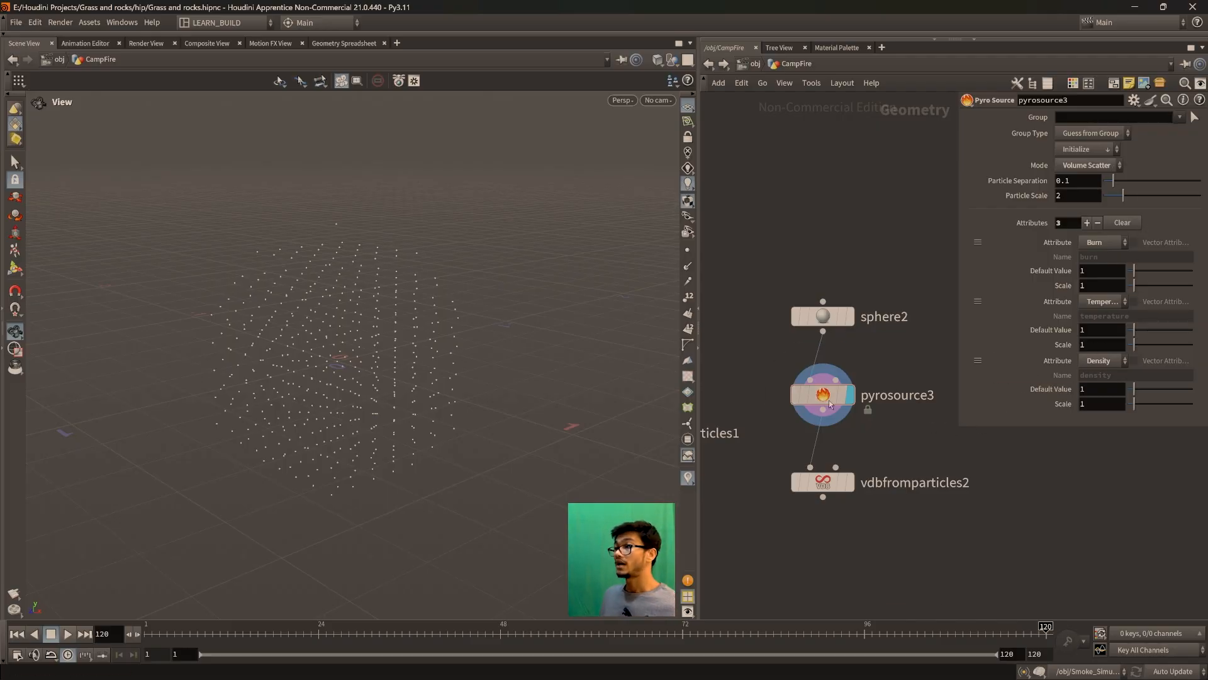
left_click(344, 43)
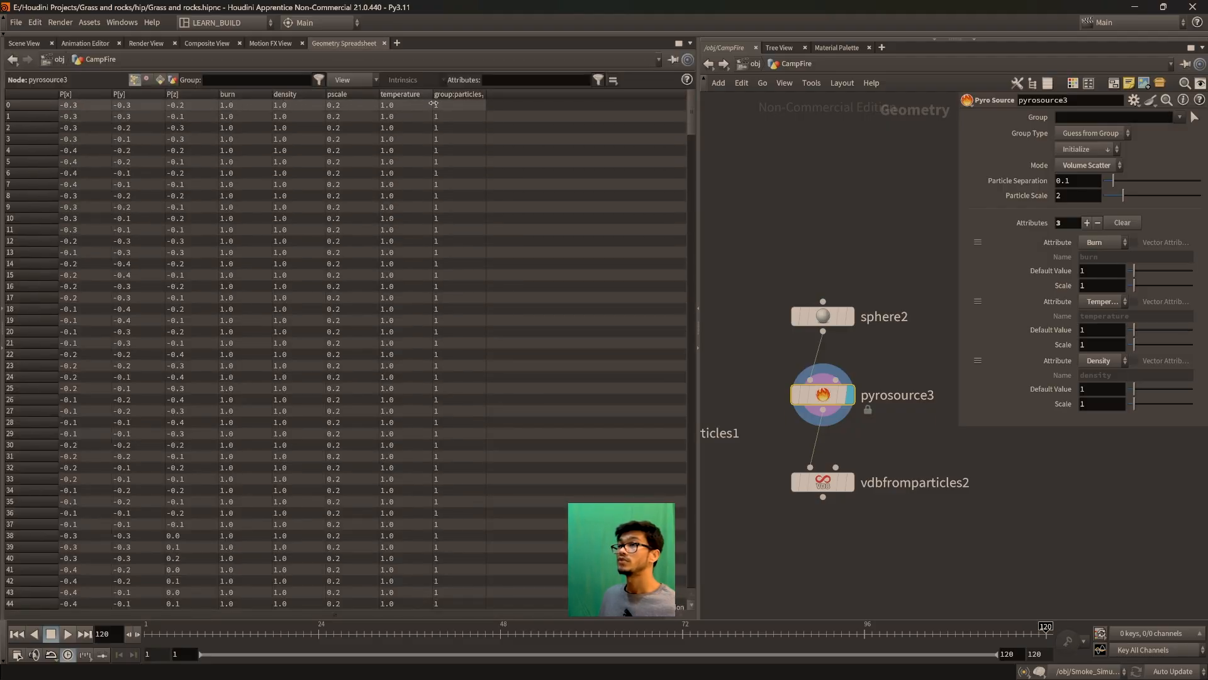
left_click(24, 43)
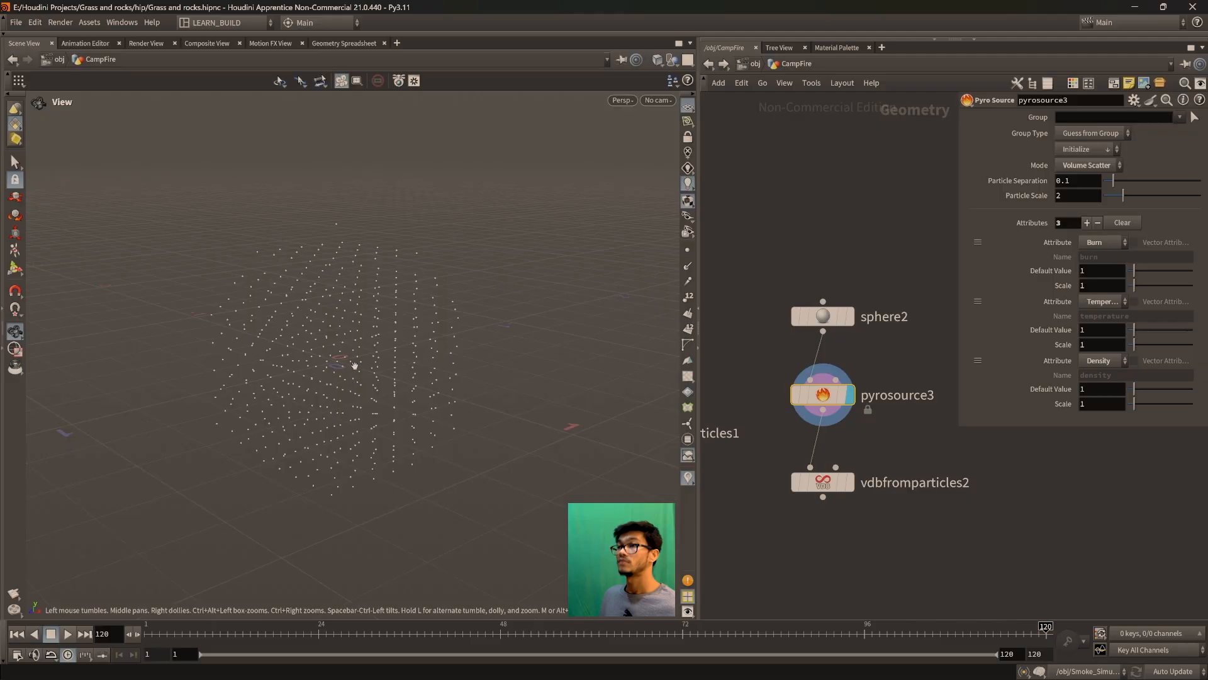
Display vdbfromparticles2 in the viewport, inspect its surface spheres, and select the node to show its parameters
middle_click_drag(861, 554, 821, 545)
left_click_drag(821, 546, 784, 292)
left_click(839, 505)
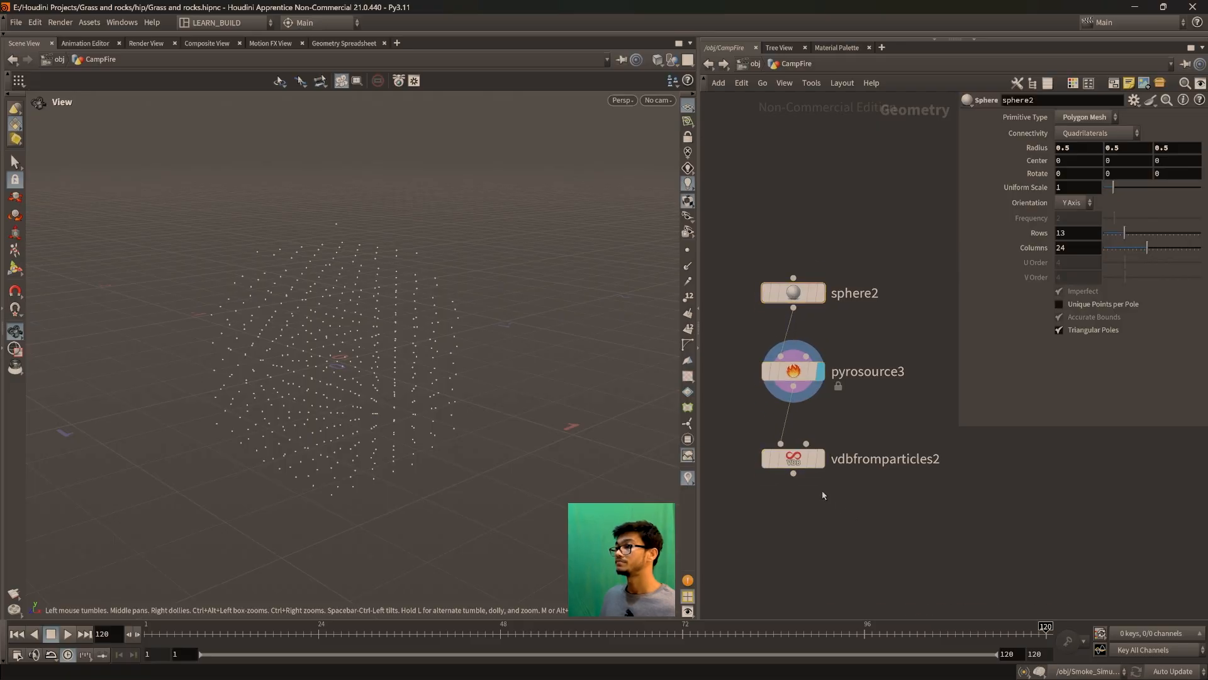
left_click(820, 459)
left_click_drag(400, 442, 408, 409)
key("super")
key("super")
left_click_drag(528, 463, 496, 426)
left_click(794, 459)
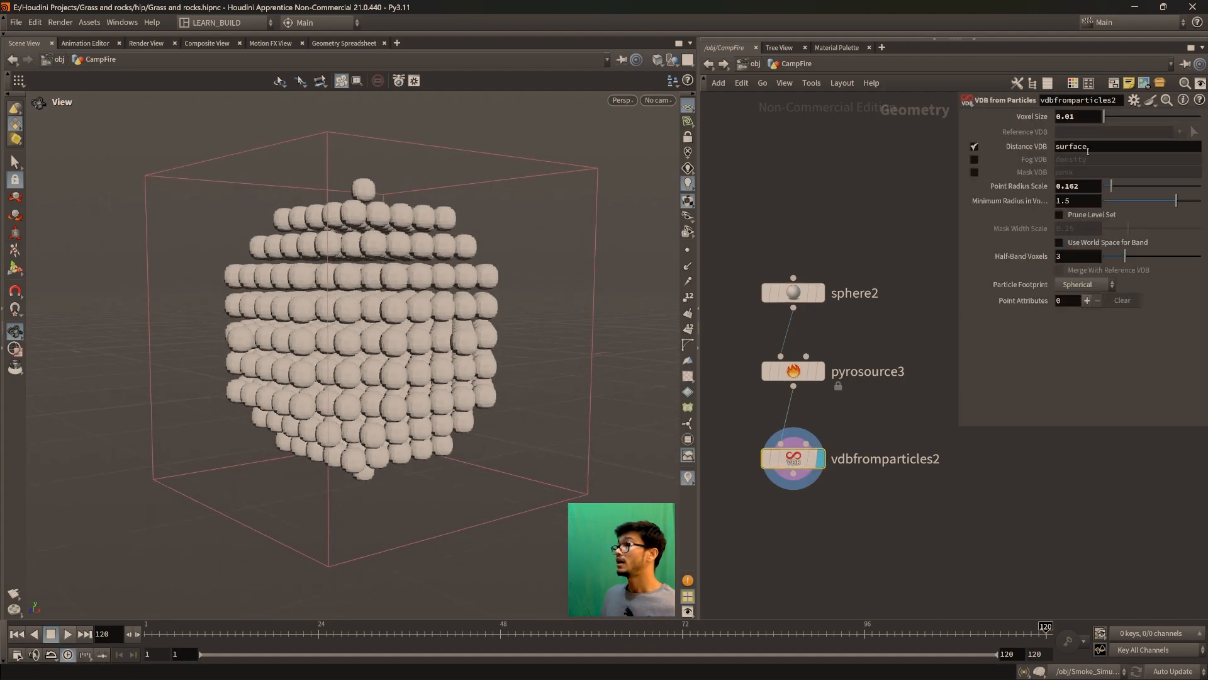
Replace vdbfromparticles2's surface Distance VDB with the density Fog VDB and move pyrosource3 closer to sphere2
double_click(1071, 146)
left_click(973, 159)
left_click(974, 147)
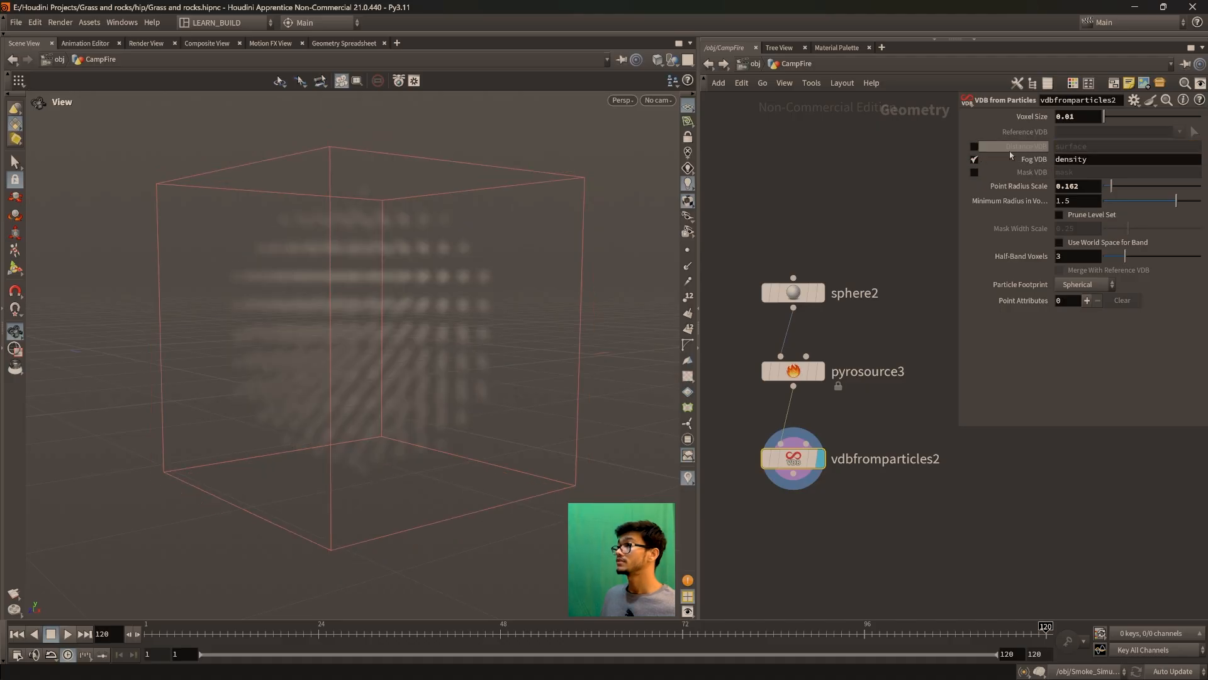
left_click_drag(352, 365, 363, 417)
middle_click_drag(812, 285, 810, 255)
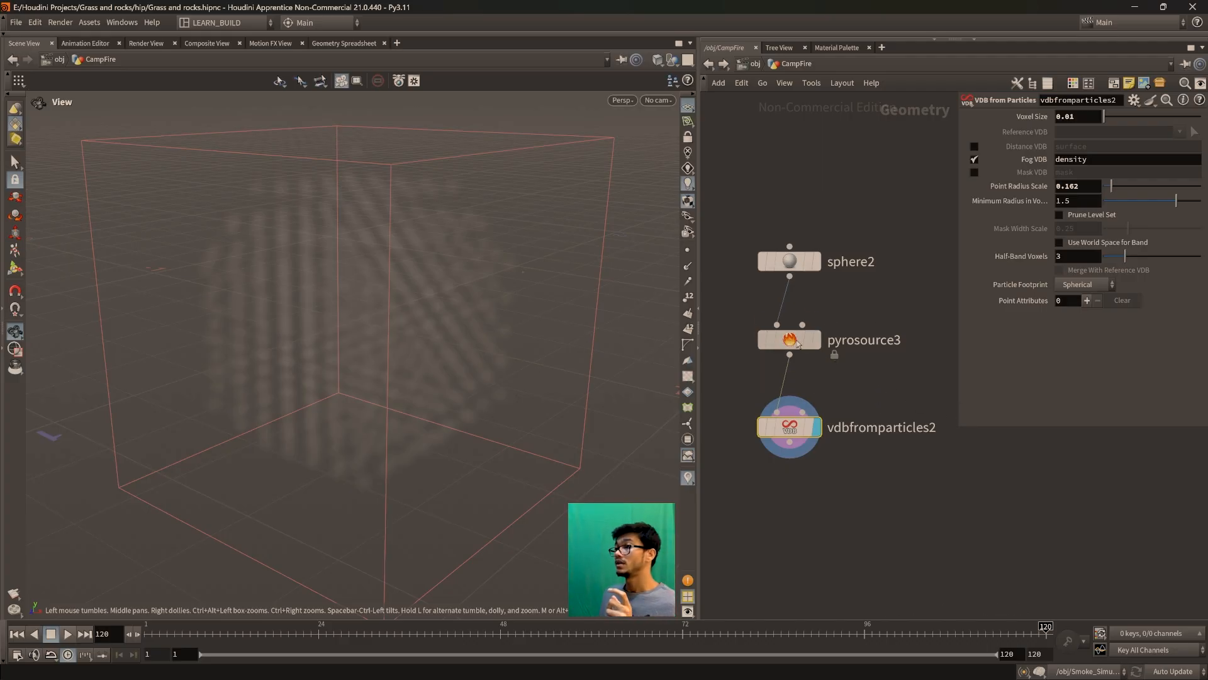
left_click_drag(798, 343, 798, 325)
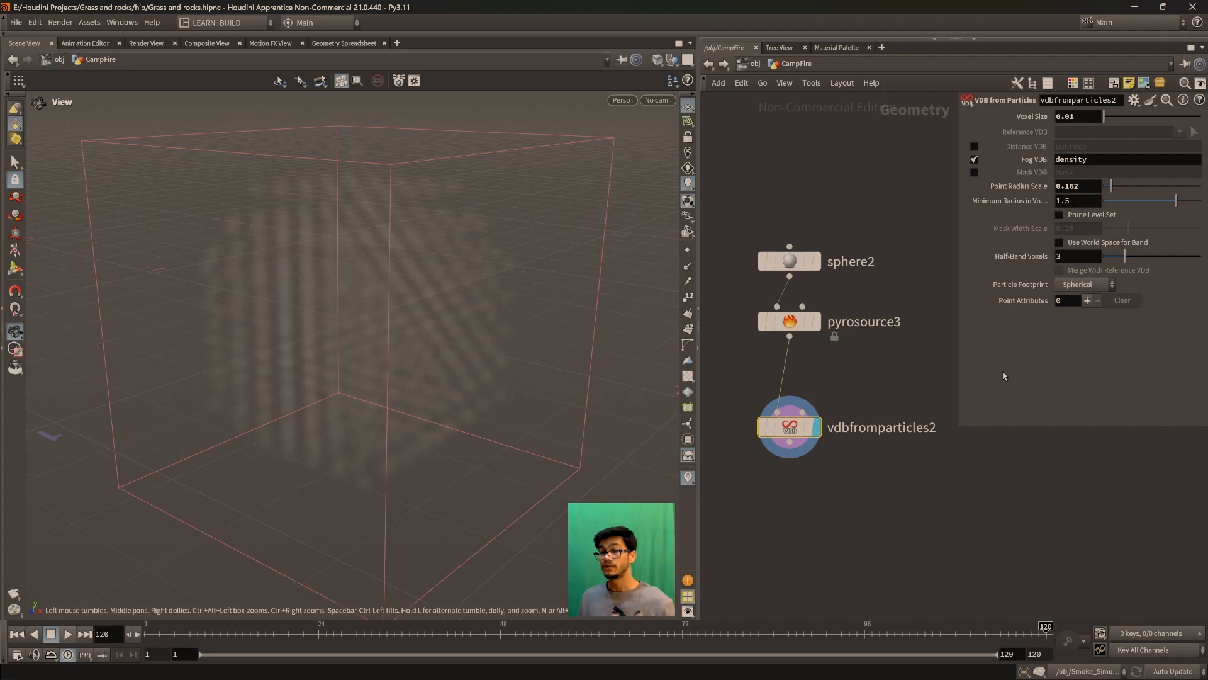
Set the Point Radius Scale of vdbfromparticles2 to 0.5
left_click_drag(1088, 189, 1058, 187)
type("0.5")
key("Return")
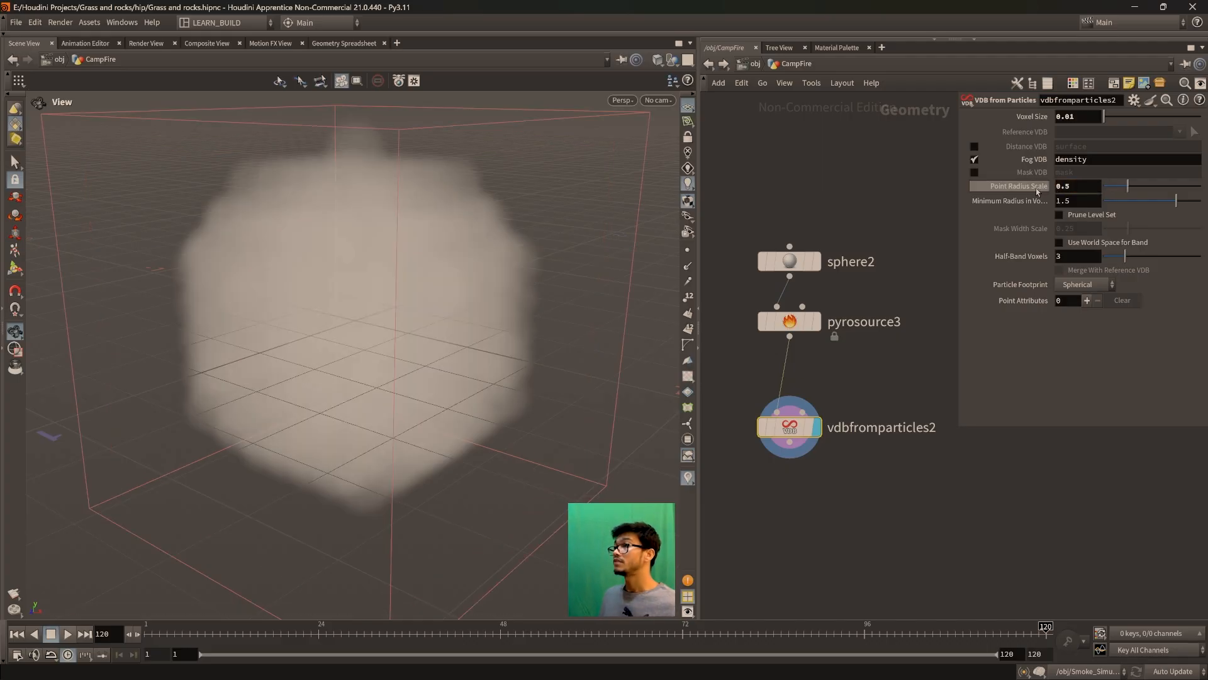
left_click_drag(1086, 187, 1056, 187)
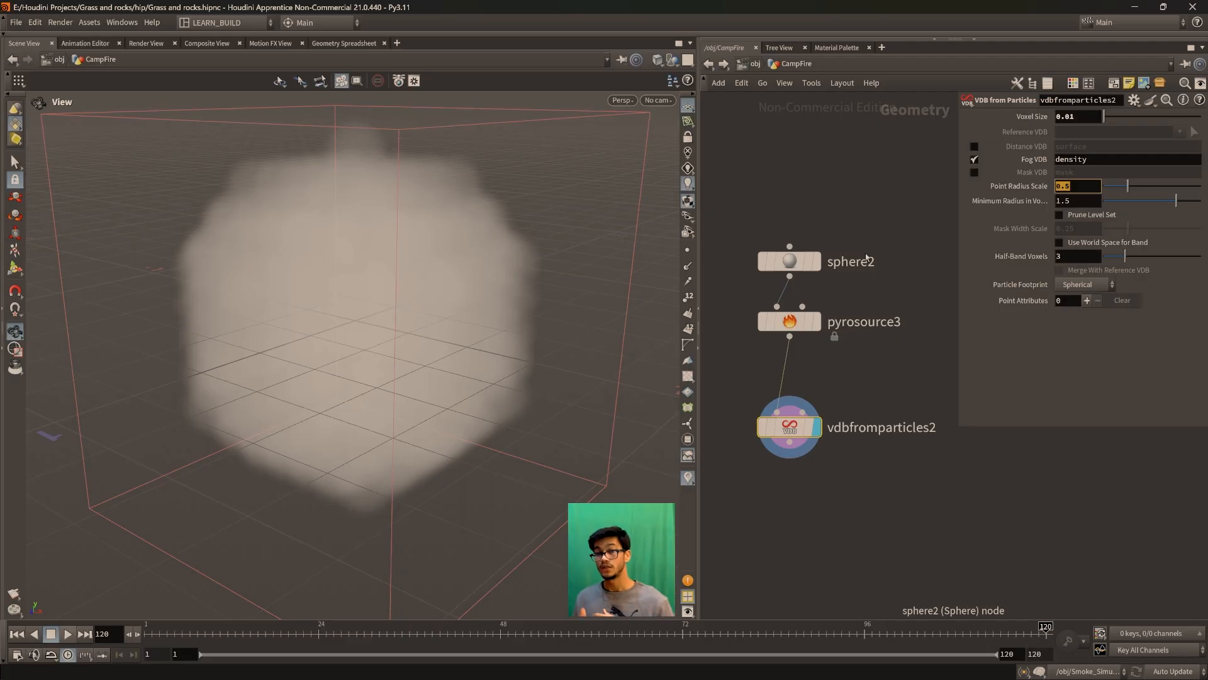
Compare the point attributes of pyrosource3 and vdbfromparticles2 in the Geometry Spreadsheet
left_click(784, 320)
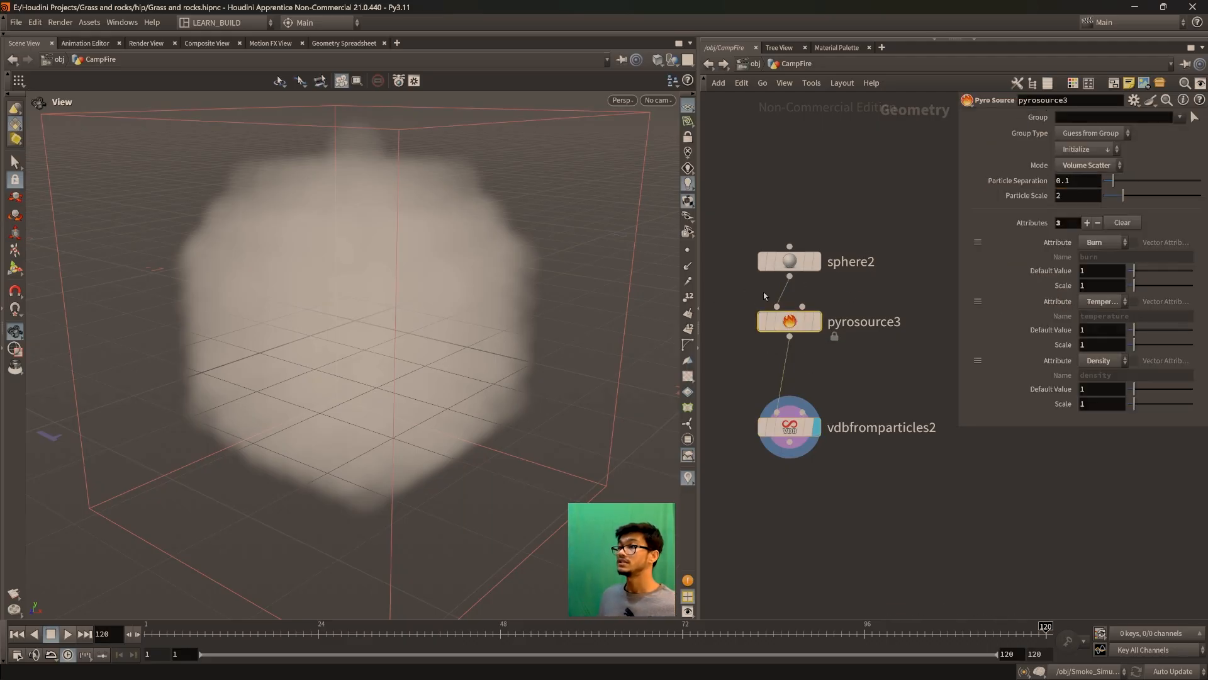
left_click(343, 43)
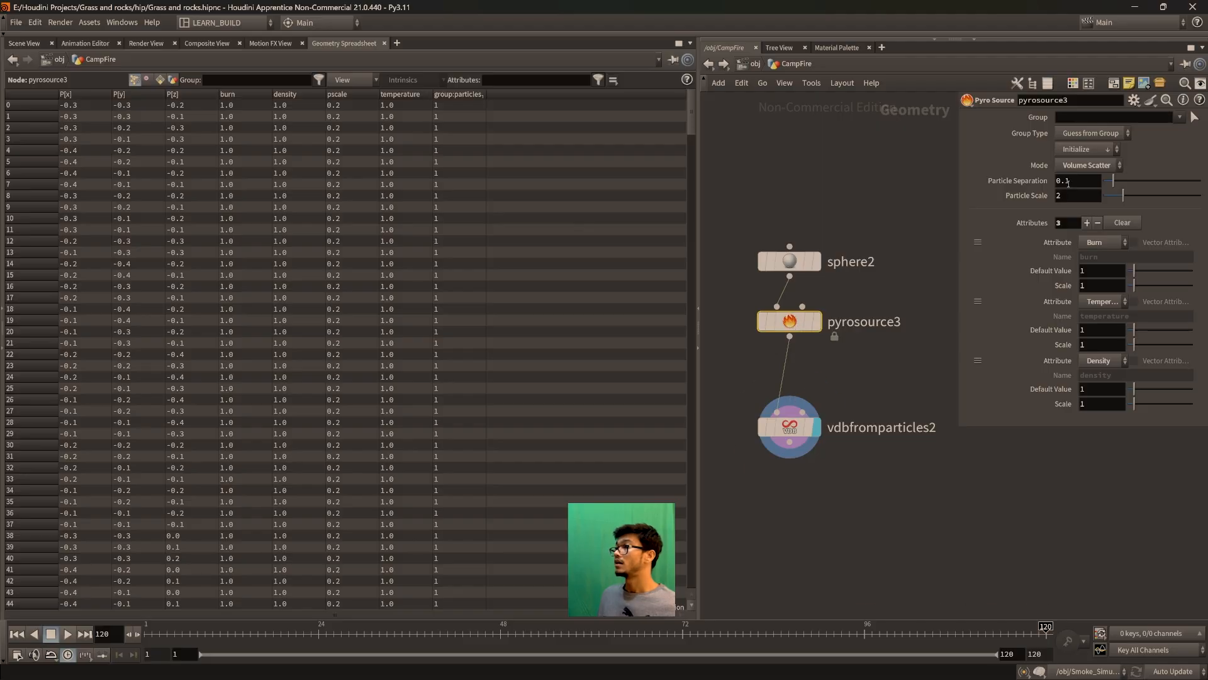
left_click(790, 427)
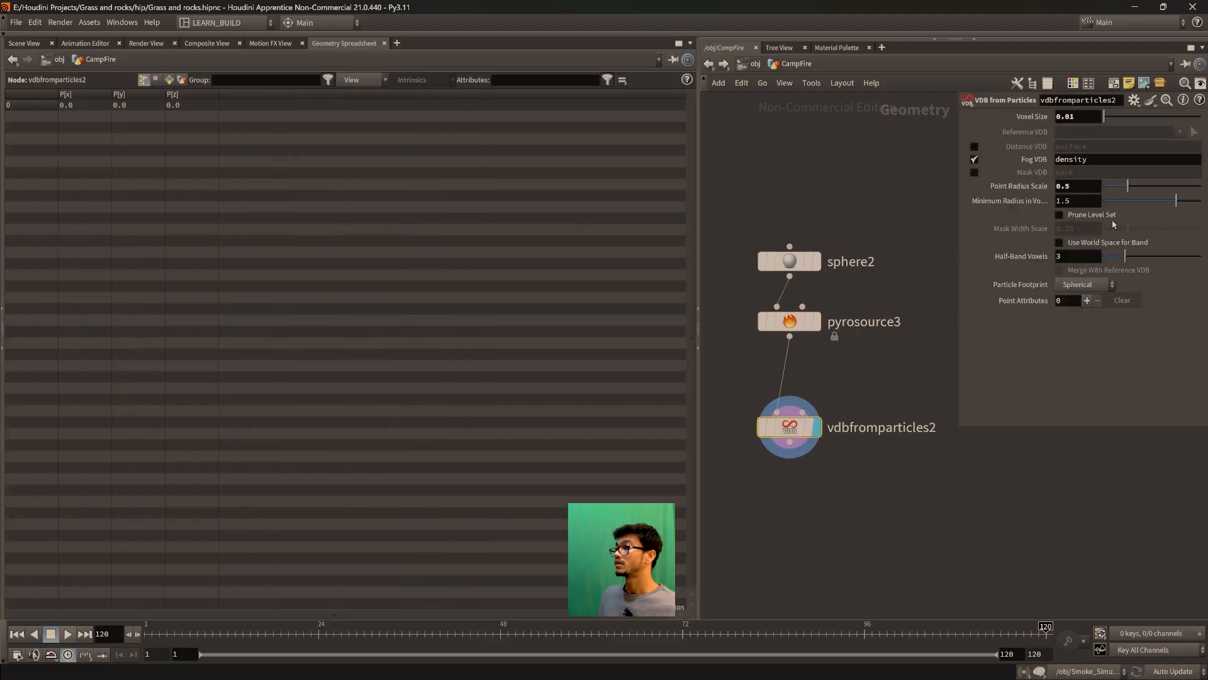
Examine the density fog volume of vdbfromparticles2 from several angles in the 3D scene
double_click(1069, 186)
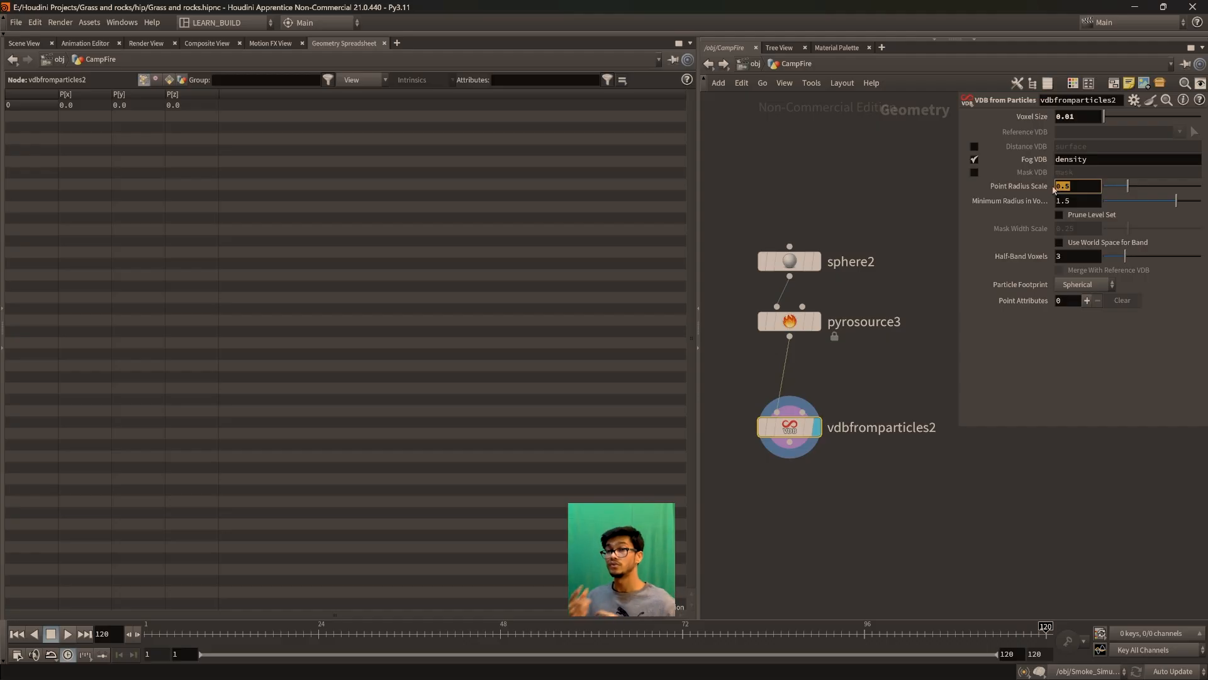
left_click(25, 43)
scroll(447, 300, "down", 3)
left_click_drag(439, 314, 428, 371)
middle_click_drag(732, 442, 629, 434)
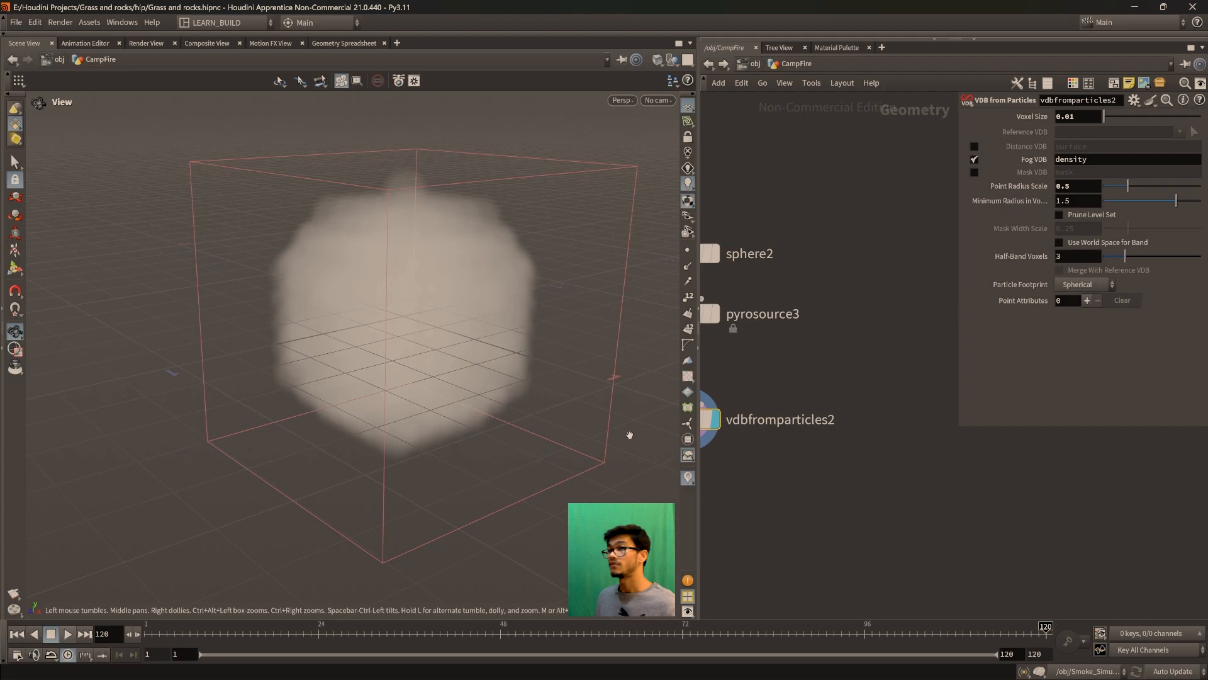
middle_click_drag(825, 480, 917, 480)
scroll(917, 480, "down", 1)
scroll(514, 396, "up", 1)
left_click_drag(515, 352, 412, 362)
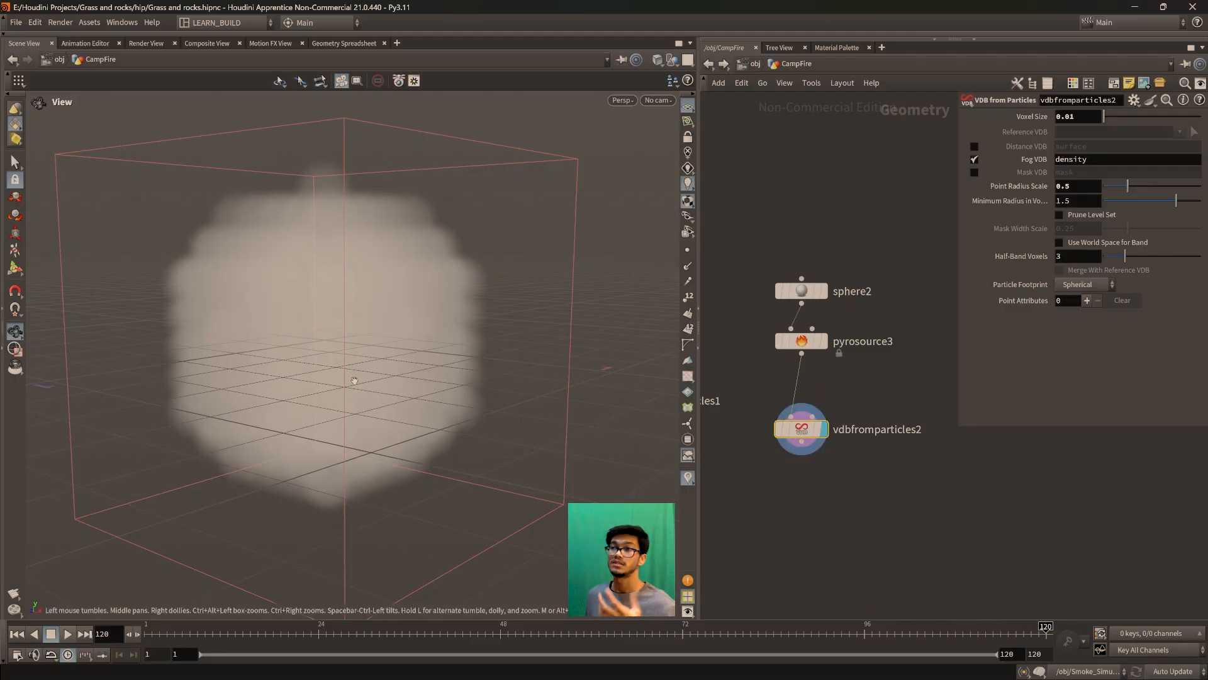
scroll(897, 484, "down", 2)
middle_click_drag(901, 501, 776, 459)
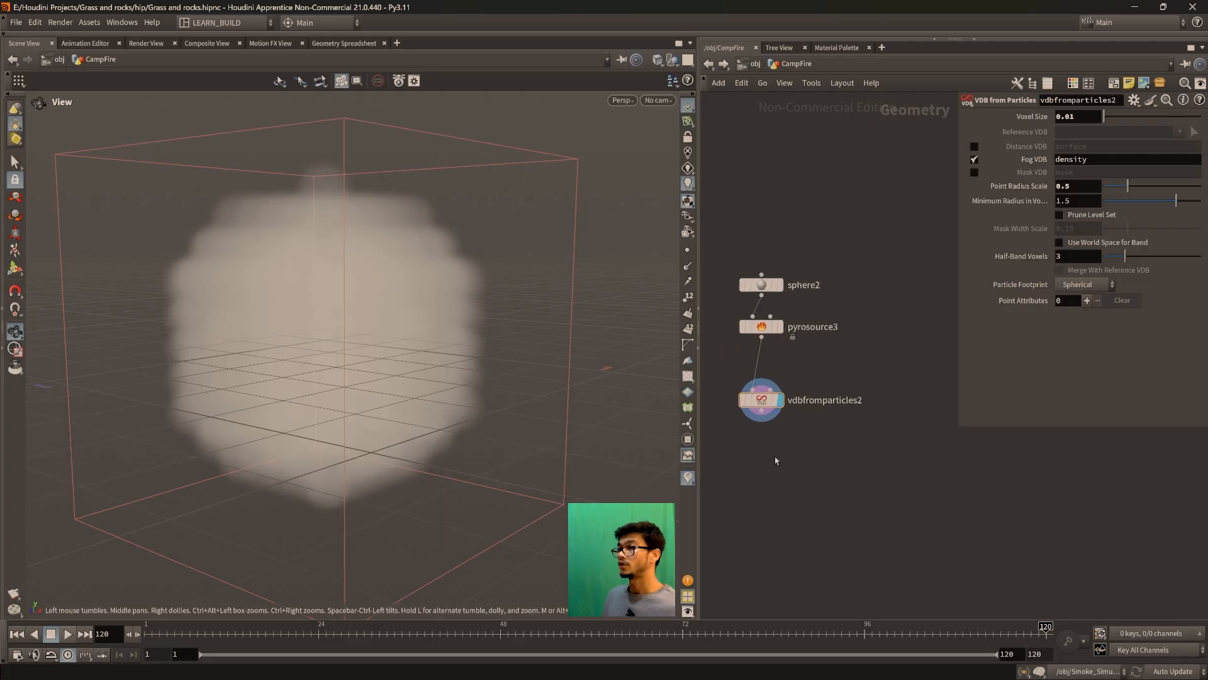
Add a Pyro Solver node below vdbfromparticles2 and wire the VDB output into its first input
left_click(764, 404)
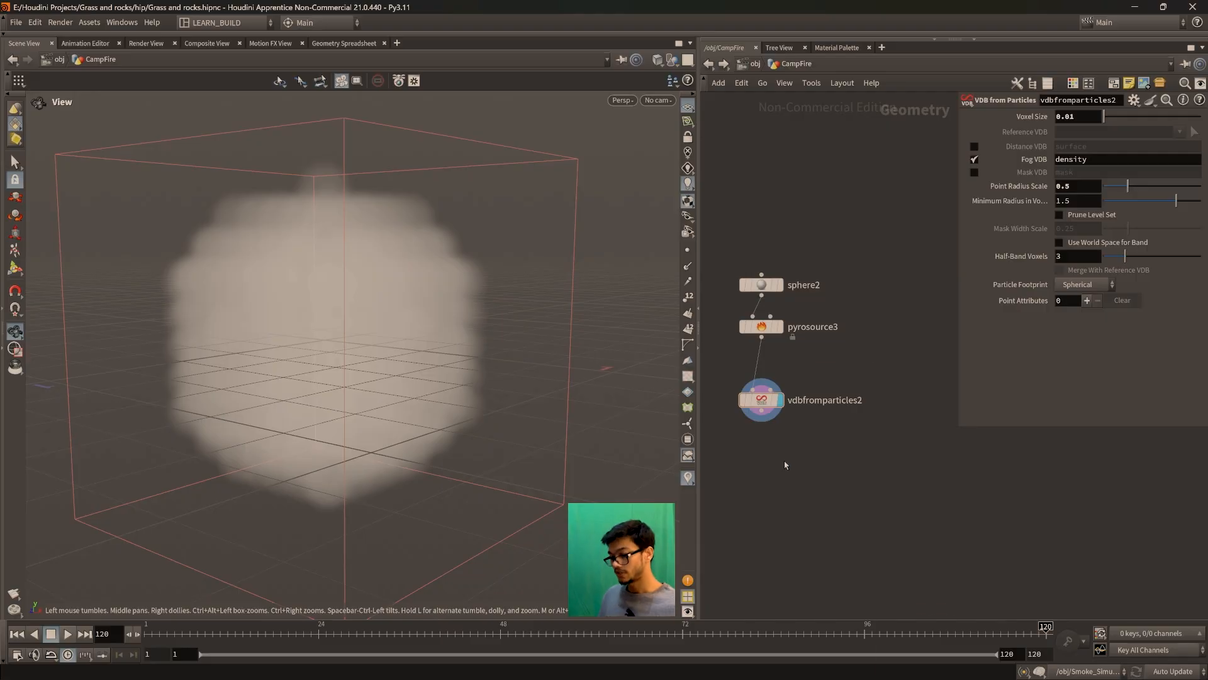
key("Tab")
type("pyroso")
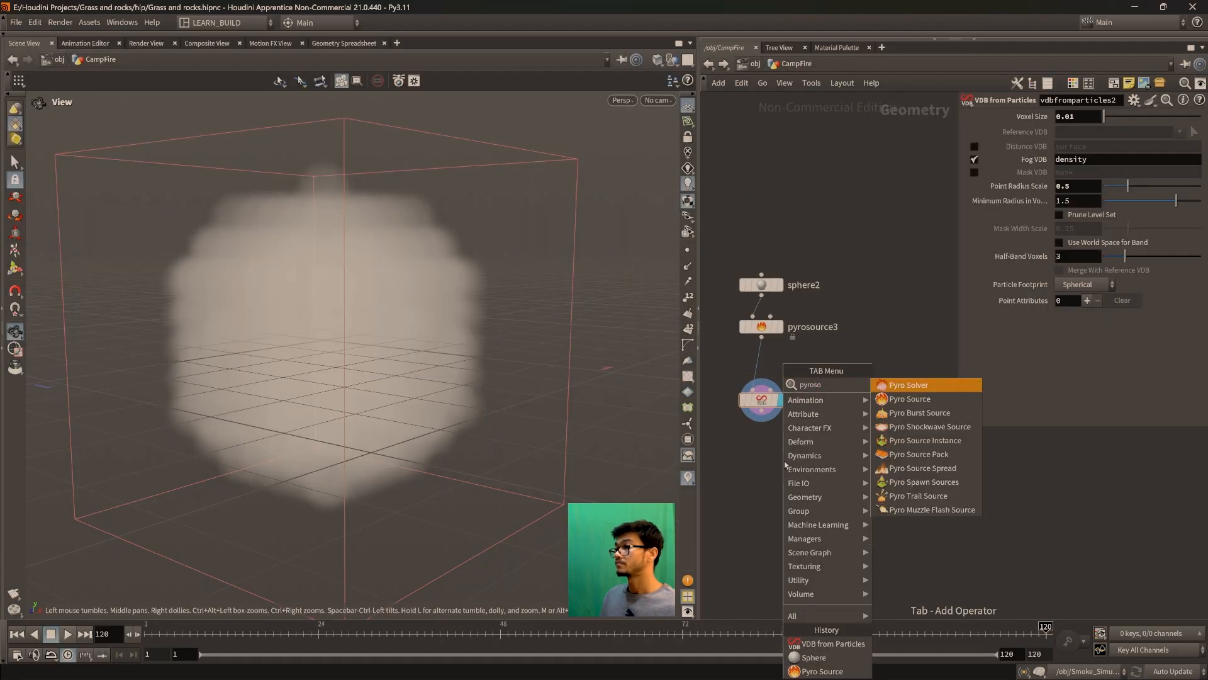
key("Return")
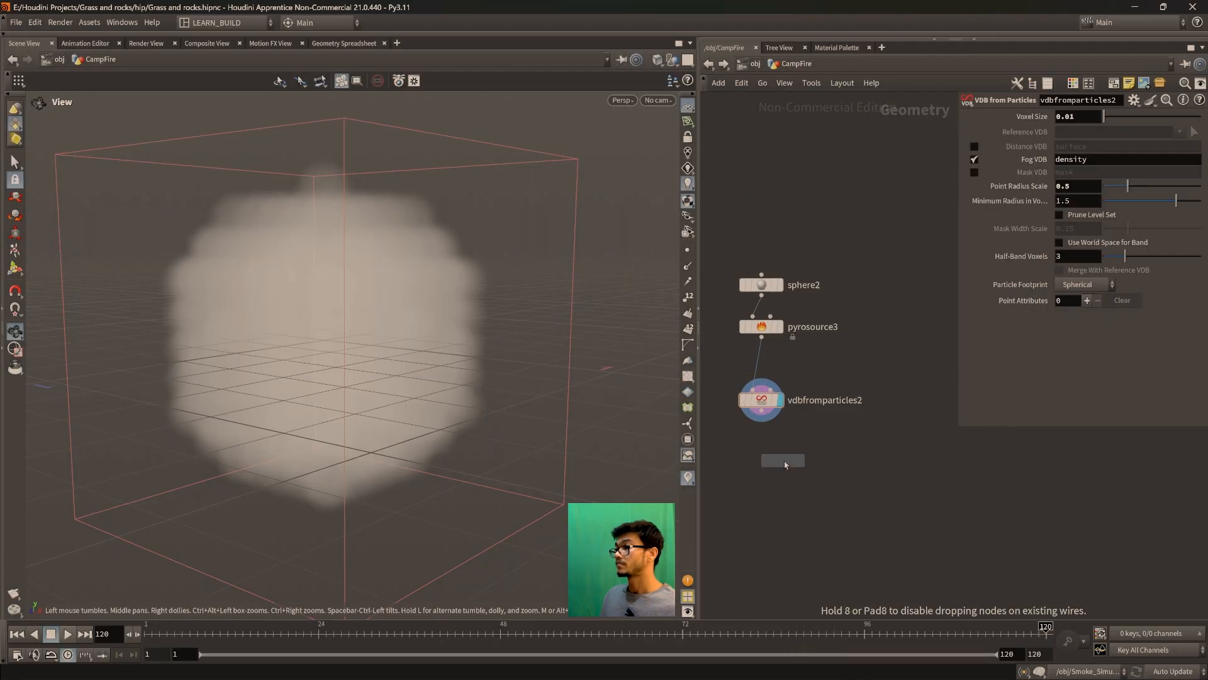
left_click(770, 474)
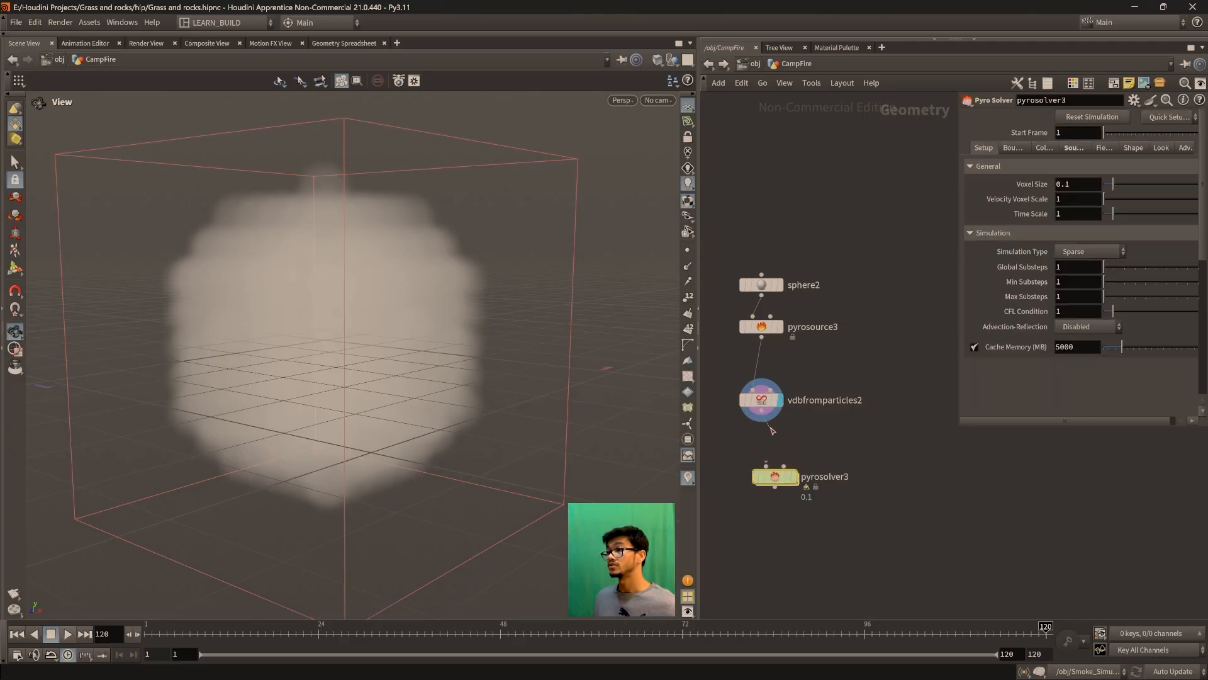
left_click_drag(770, 479, 762, 475)
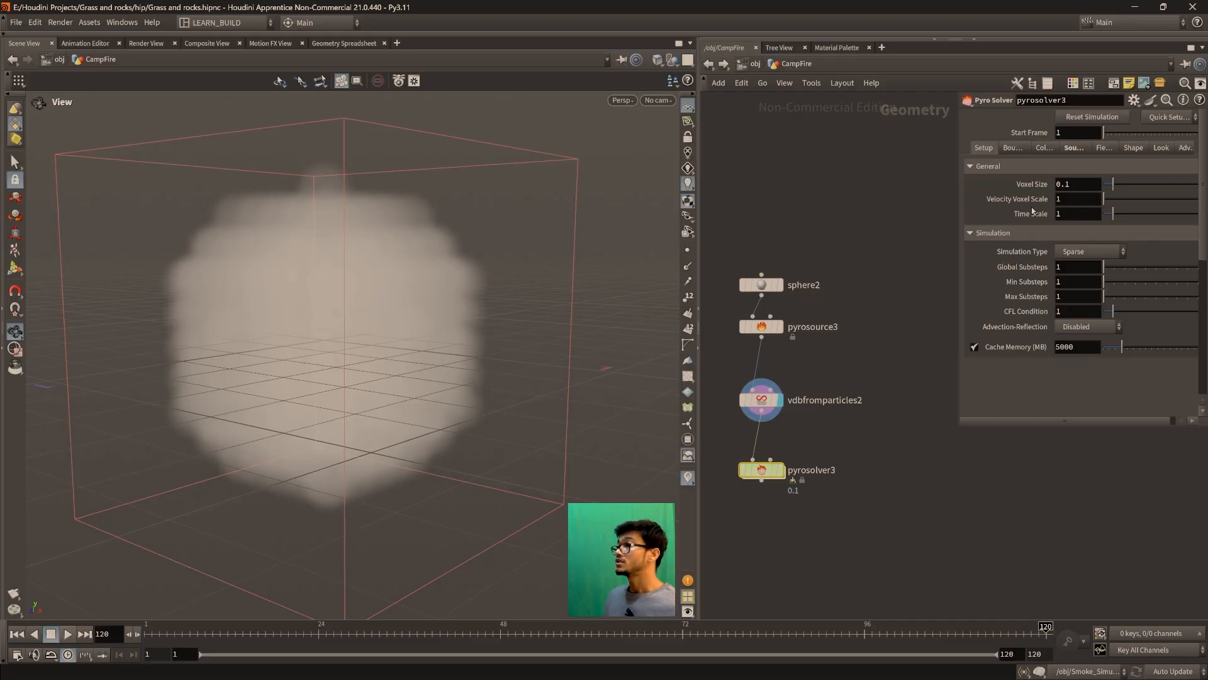
Review the density, temperature, flame and vel source volumes in pyrosolver3's sourcing settings, enlarging the parameter area
left_click(1074, 148)
scroll(1095, 283, "down", 3)
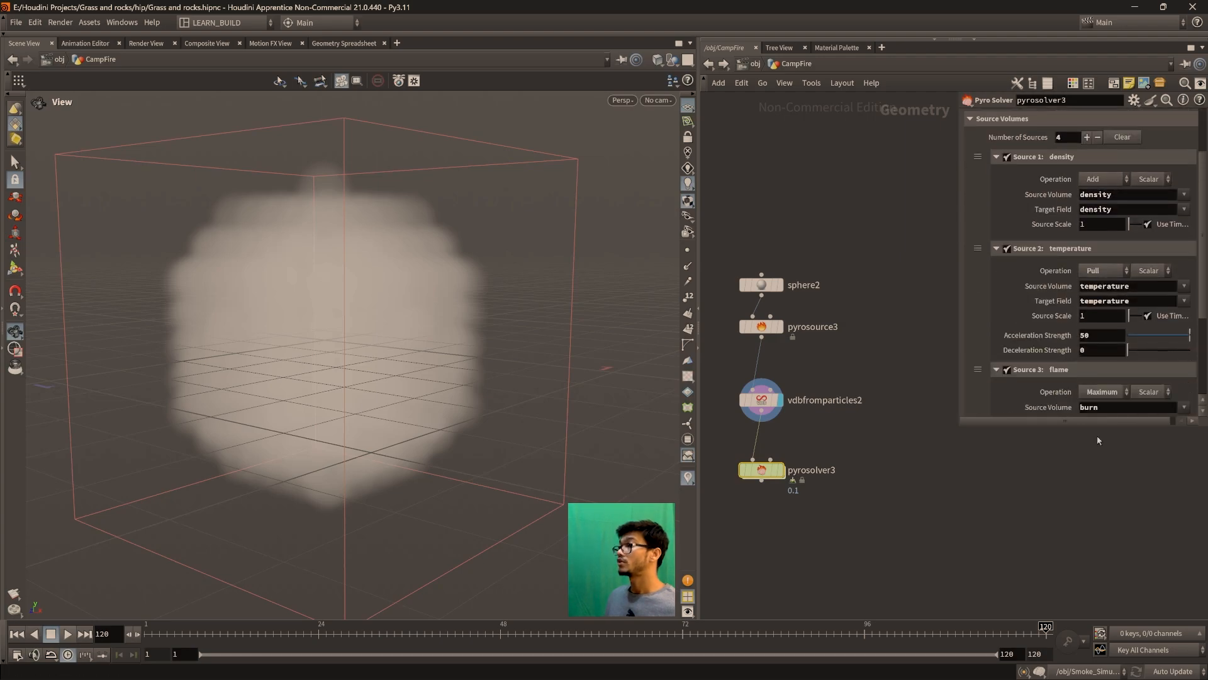
left_click_drag(1102, 430, 1102, 530)
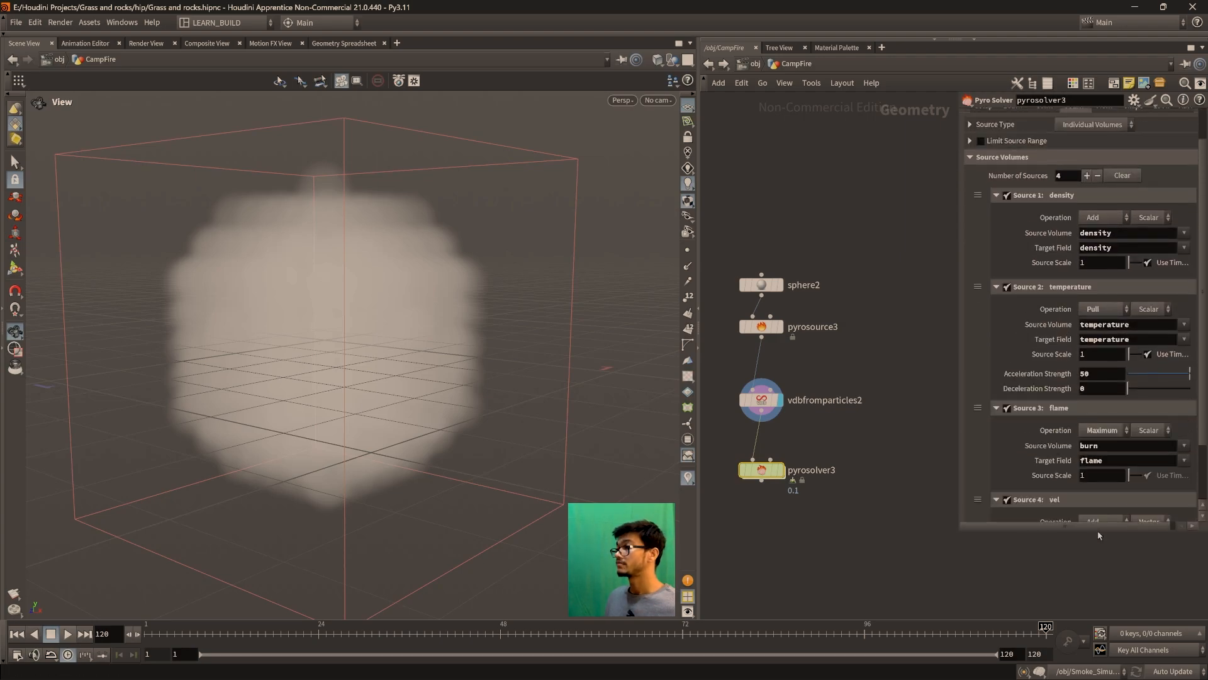
Delete vdbfromparticles2 from the chain so that pyrosource3 feeds pyrosolver3 directly
left_click(765, 402)
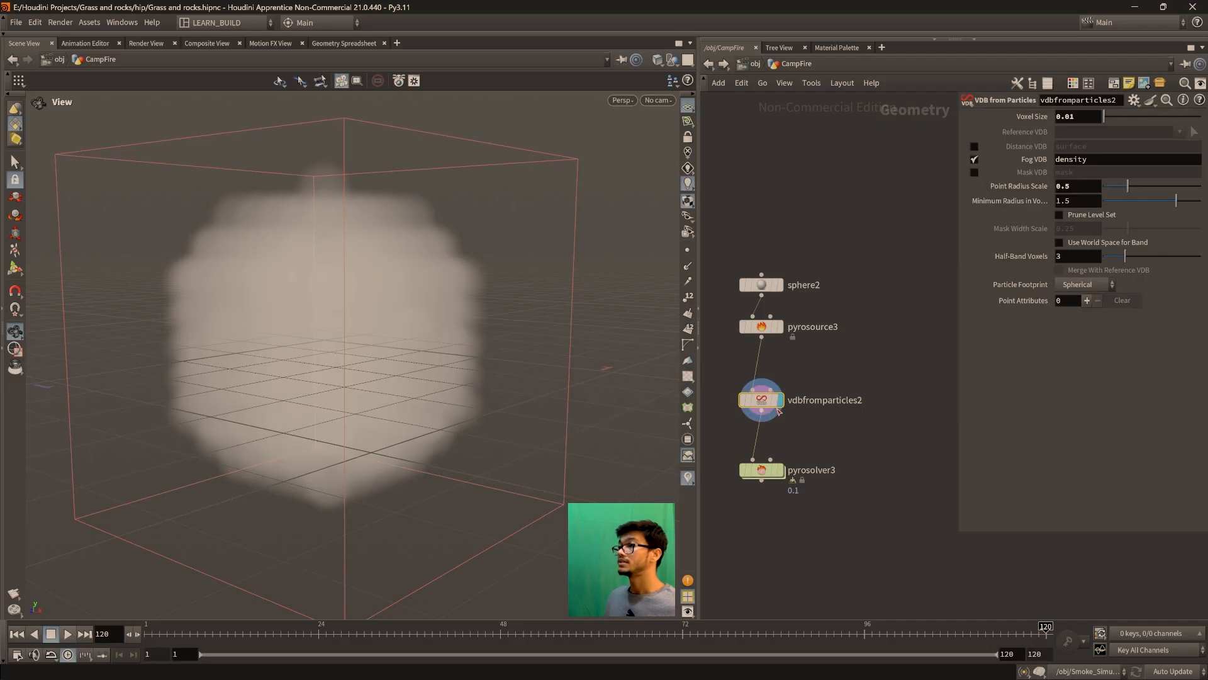
middle_click_drag(789, 418, 819, 421)
left_click_drag(794, 405, 745, 405)
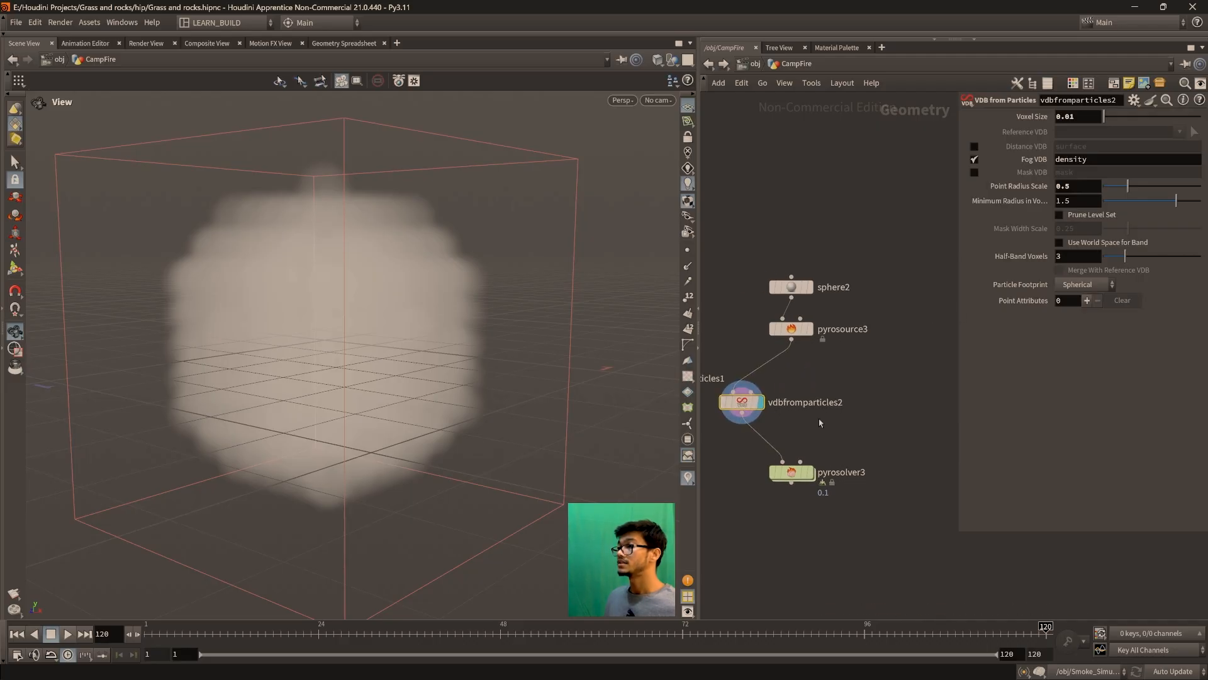
middle_click_drag(813, 420, 840, 433)
left_click_drag(825, 344, 825, 358)
left_click_drag(774, 419, 776, 425)
double_click(1086, 161)
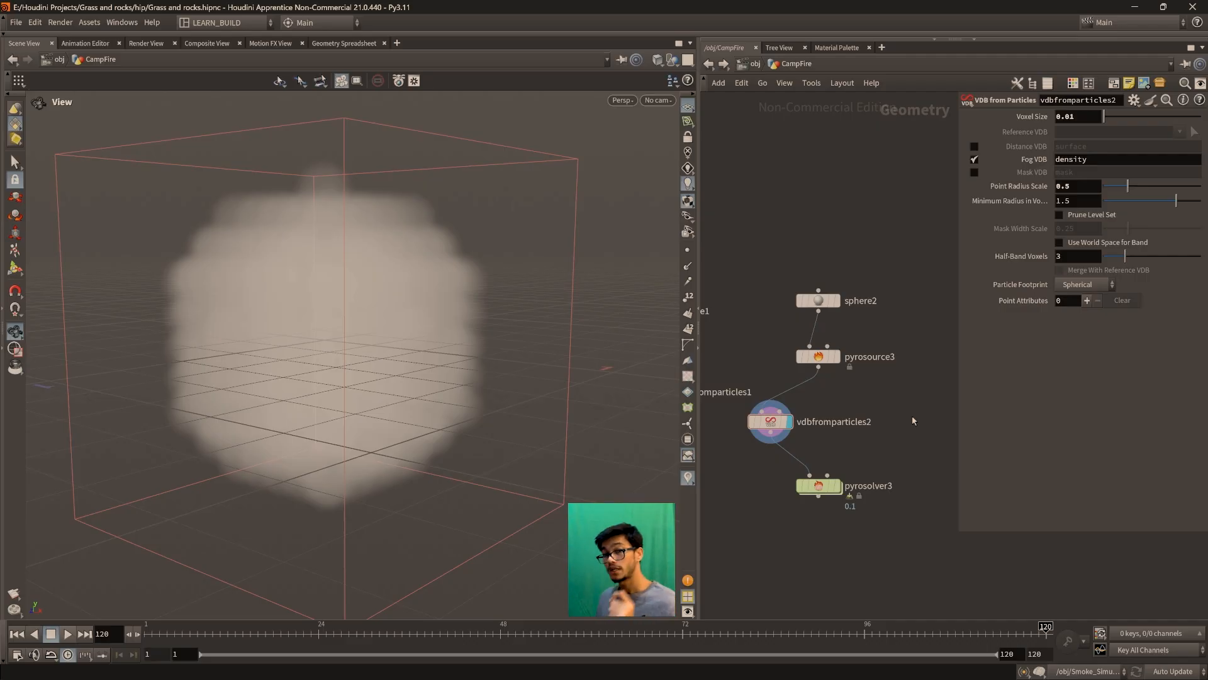
middle_click_drag(897, 413, 924, 412)
left_click_drag(896, 455, 754, 408)
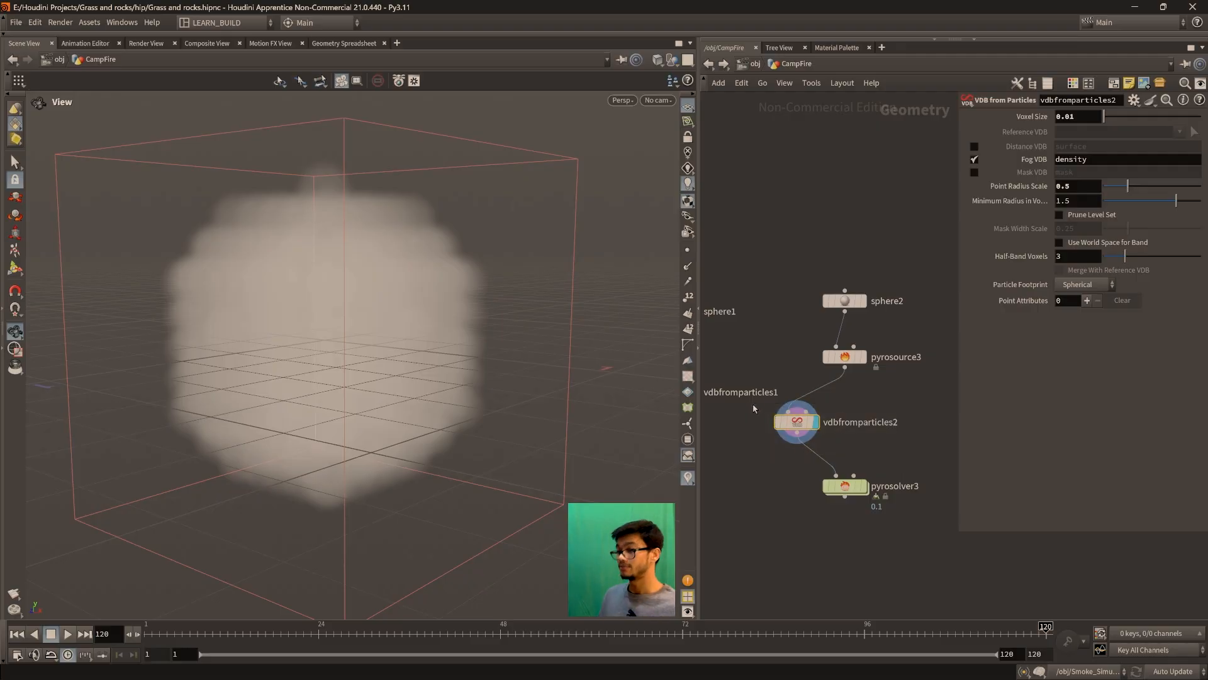
key("Delete")
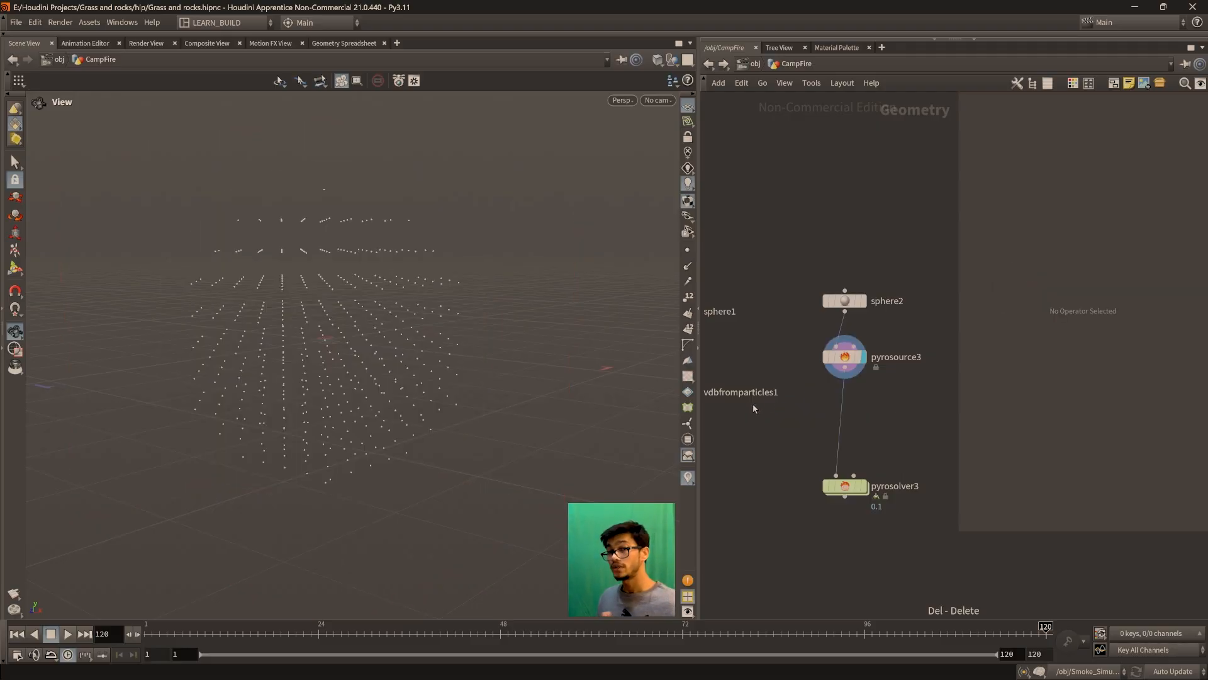
Inspect the parameters of pyrosource3 and its input sphere2
left_click_drag(919, 393, 800, 328)
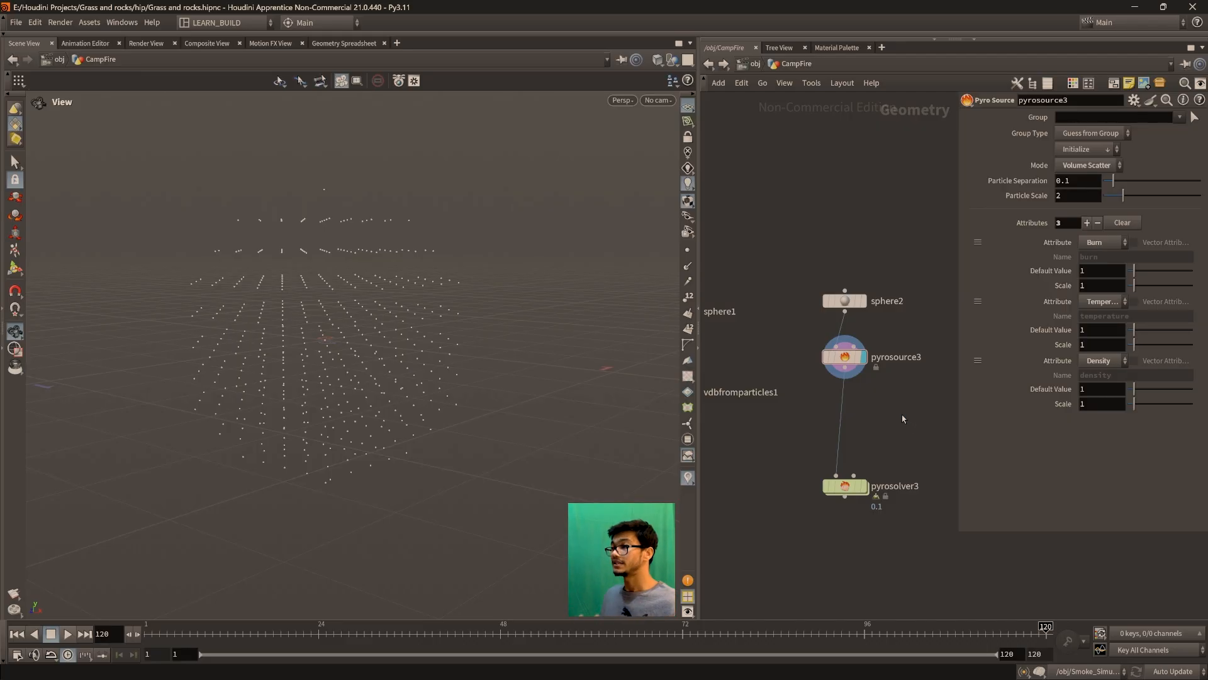
middle_click_drag(909, 422, 854, 413)
scroll(852, 411, "up", 2)
scroll(856, 414, "up", 1)
key("Up")
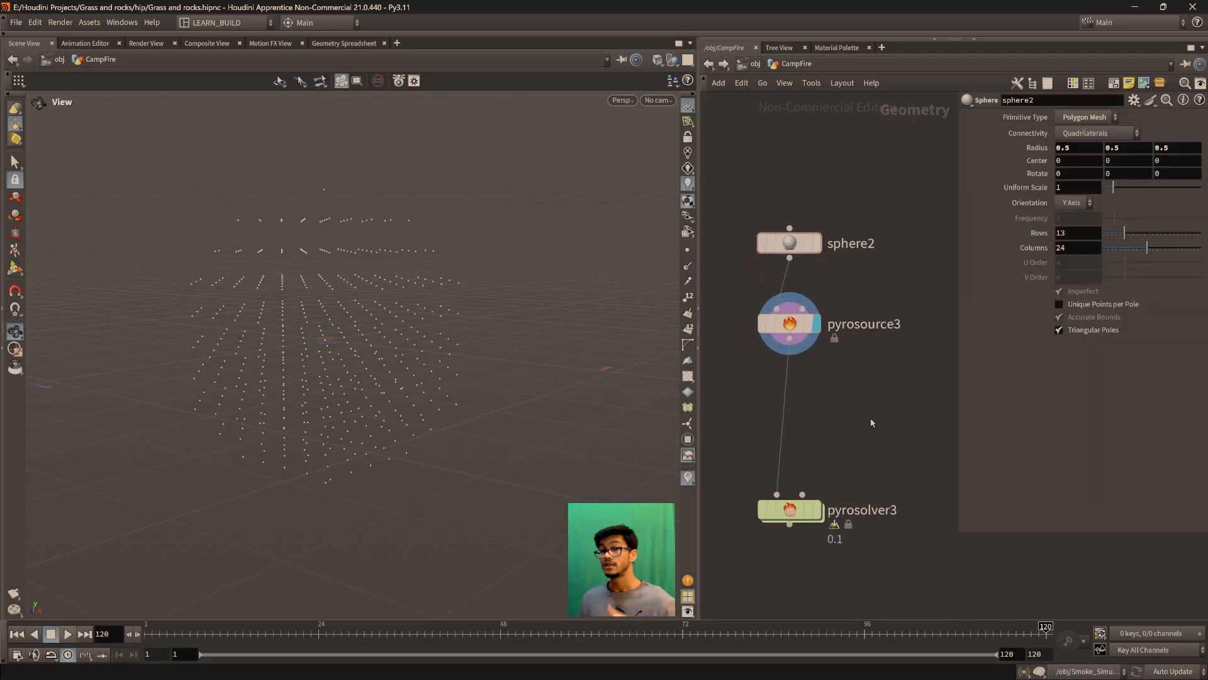
scroll(871, 422, "down", 2)
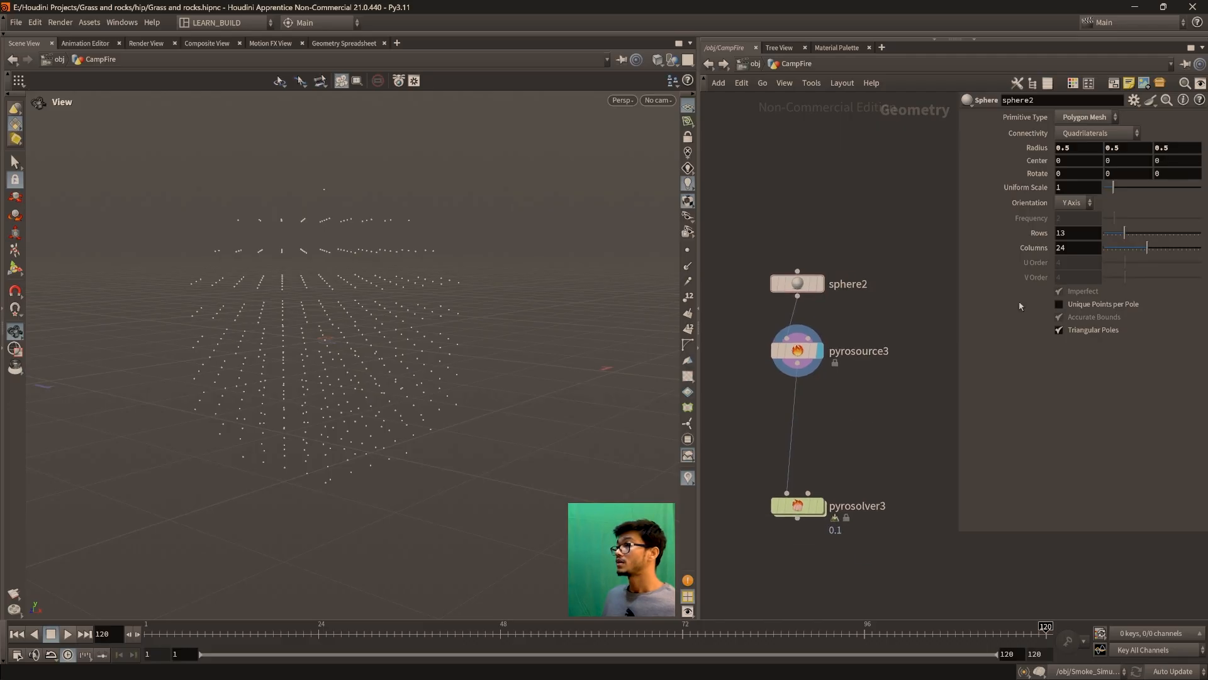
Insert a Volume Rasterize Attributes node between pyrosource3 and pyrosolver3 and display its output
key("Tab")
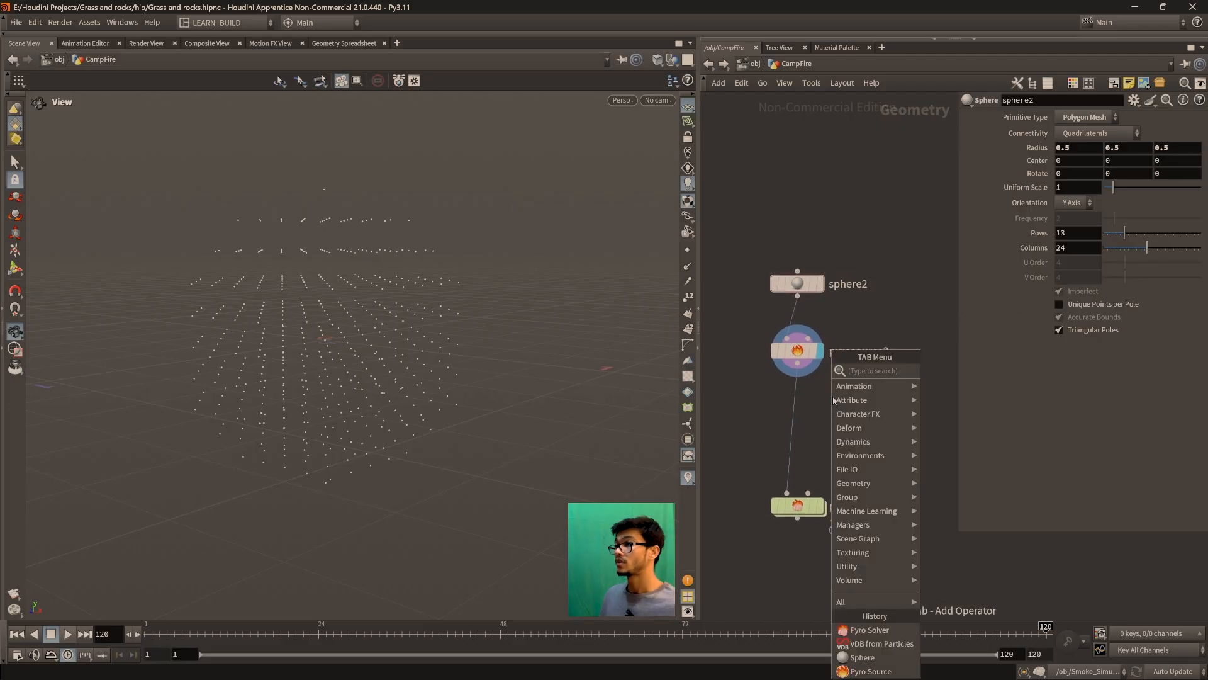
key("Escape")
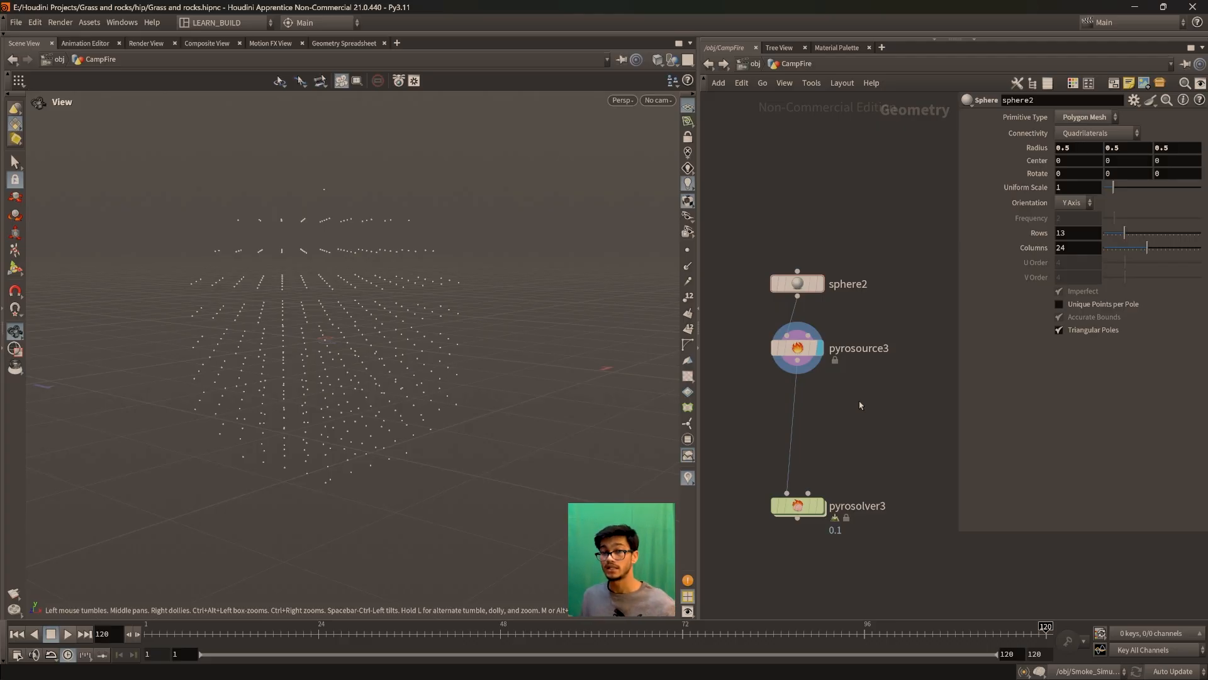
key("Tab")
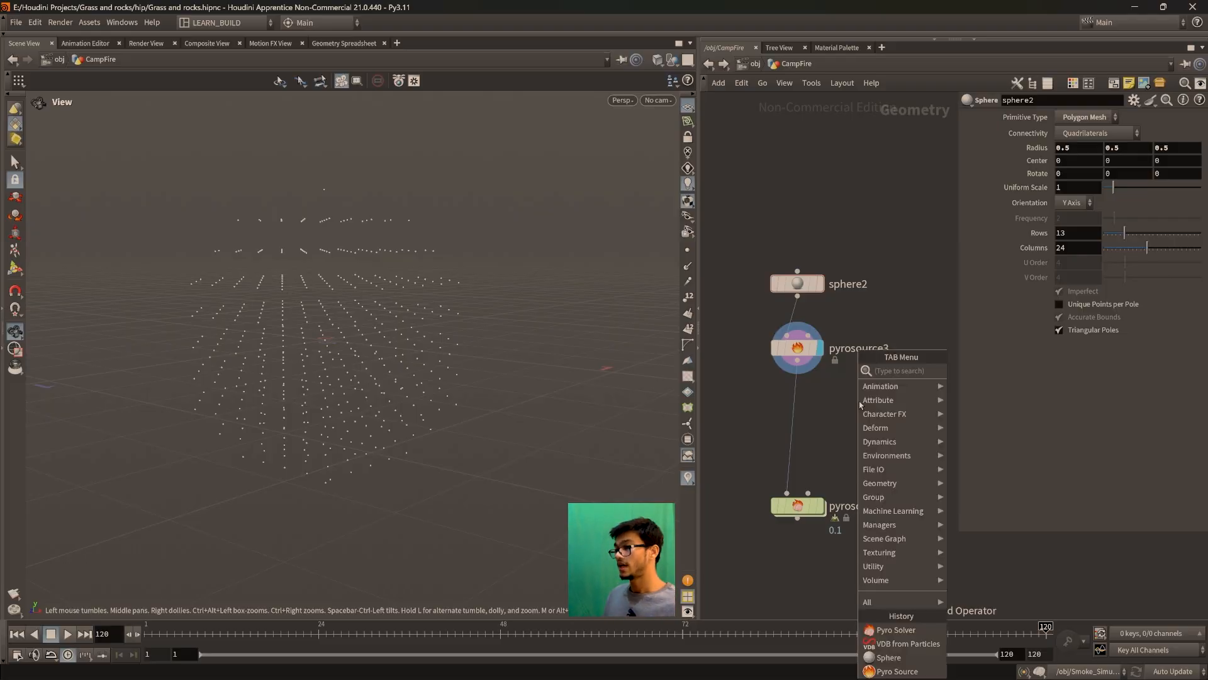
type("volume")
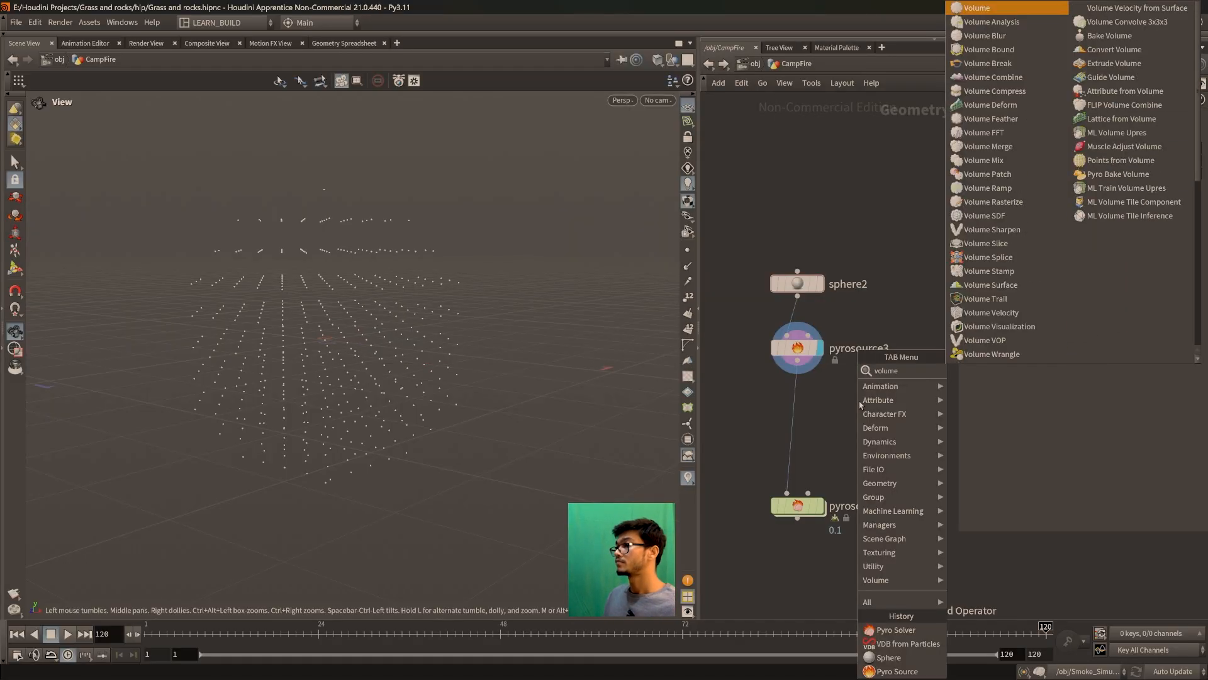
type(" ra")
key("Down")
key("Down")
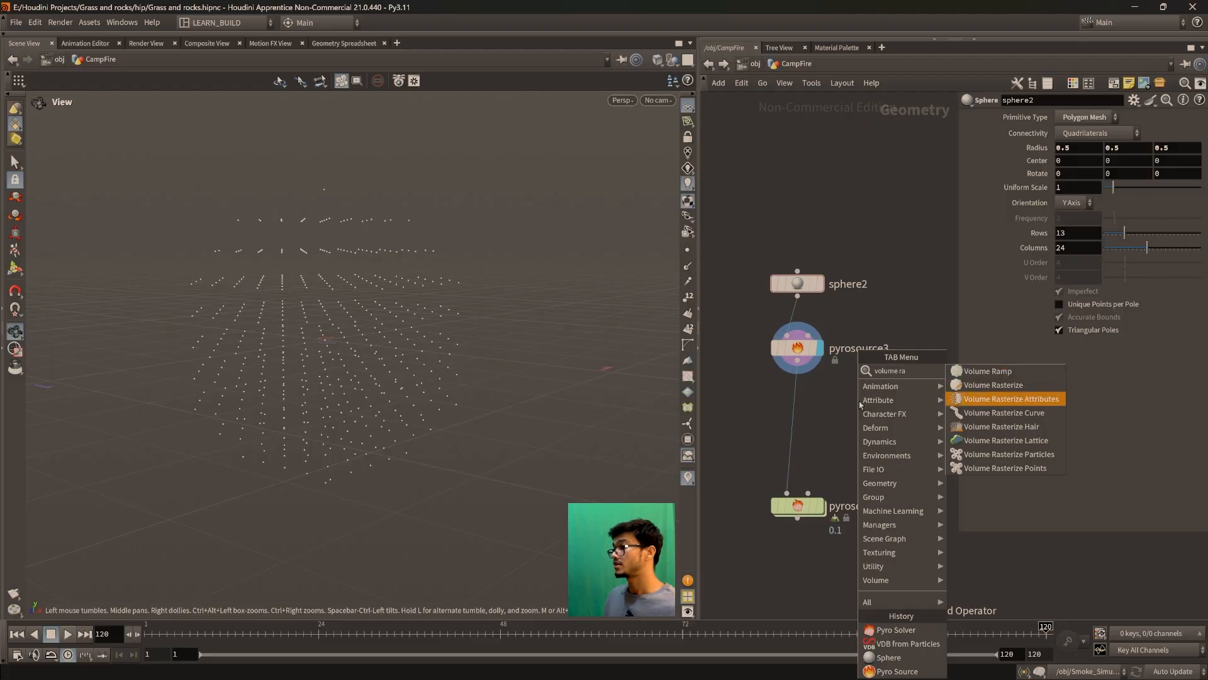
key("Return")
left_click(800, 401)
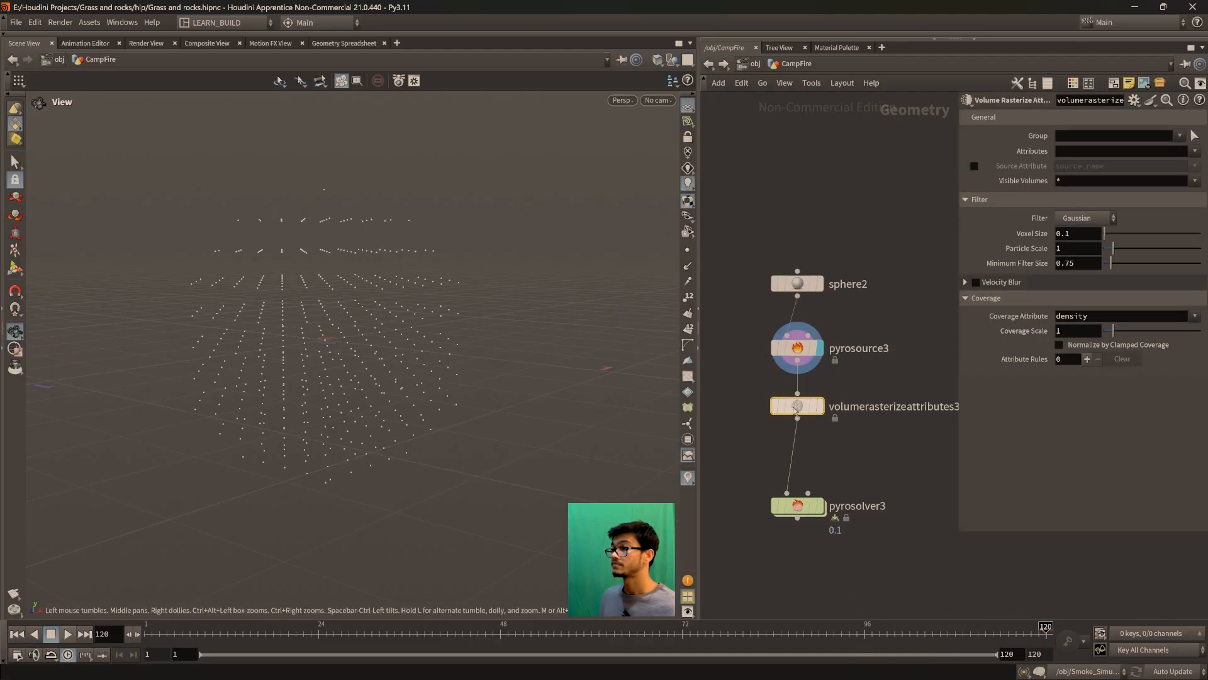
left_click(819, 406)
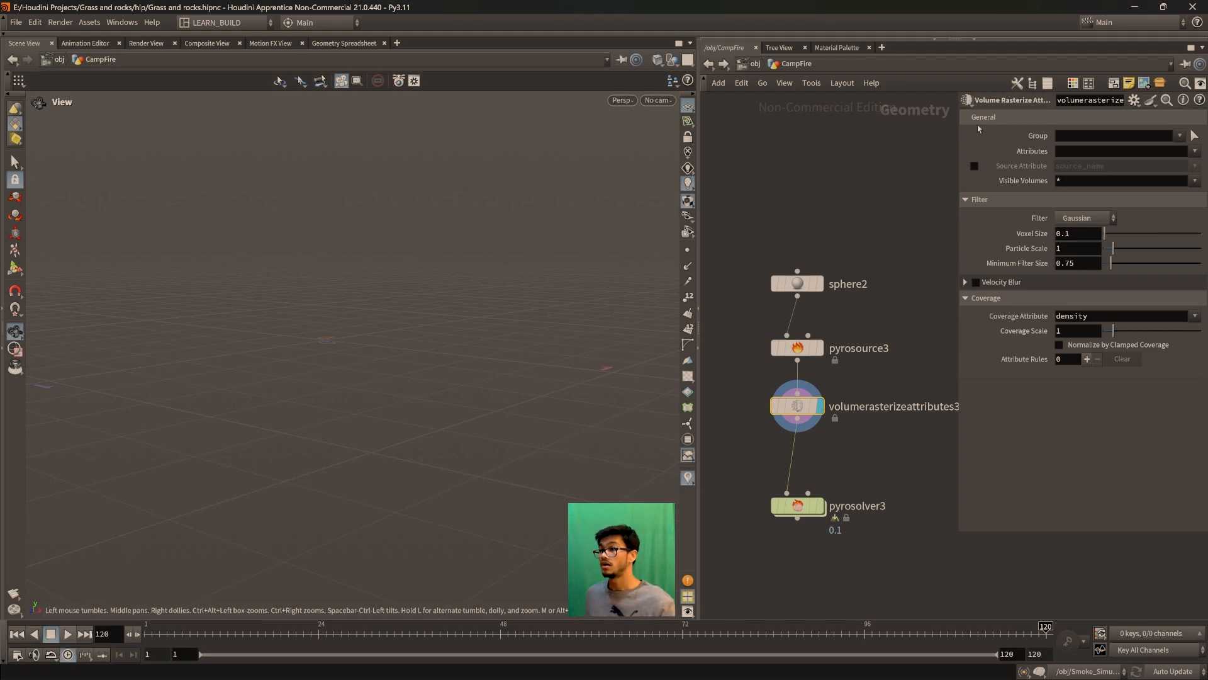
left_click_drag(805, 408, 805, 411)
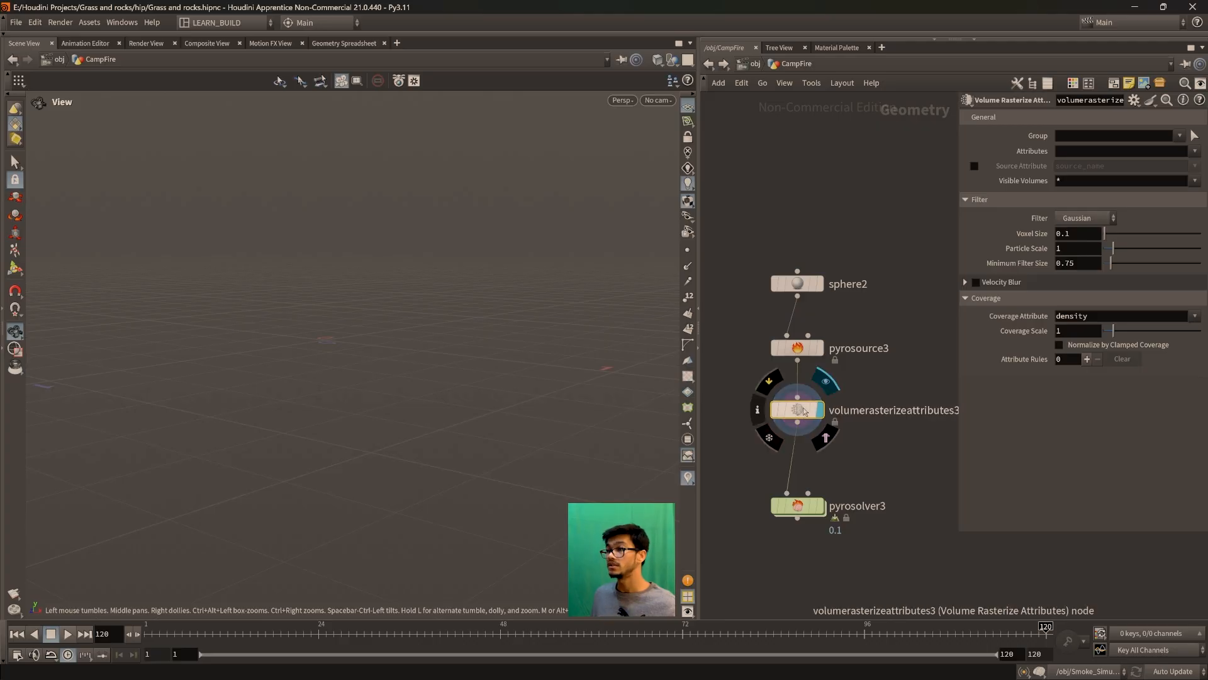
Set the rasterize node's Attributes to density, temperature and burn
left_click(1197, 155)
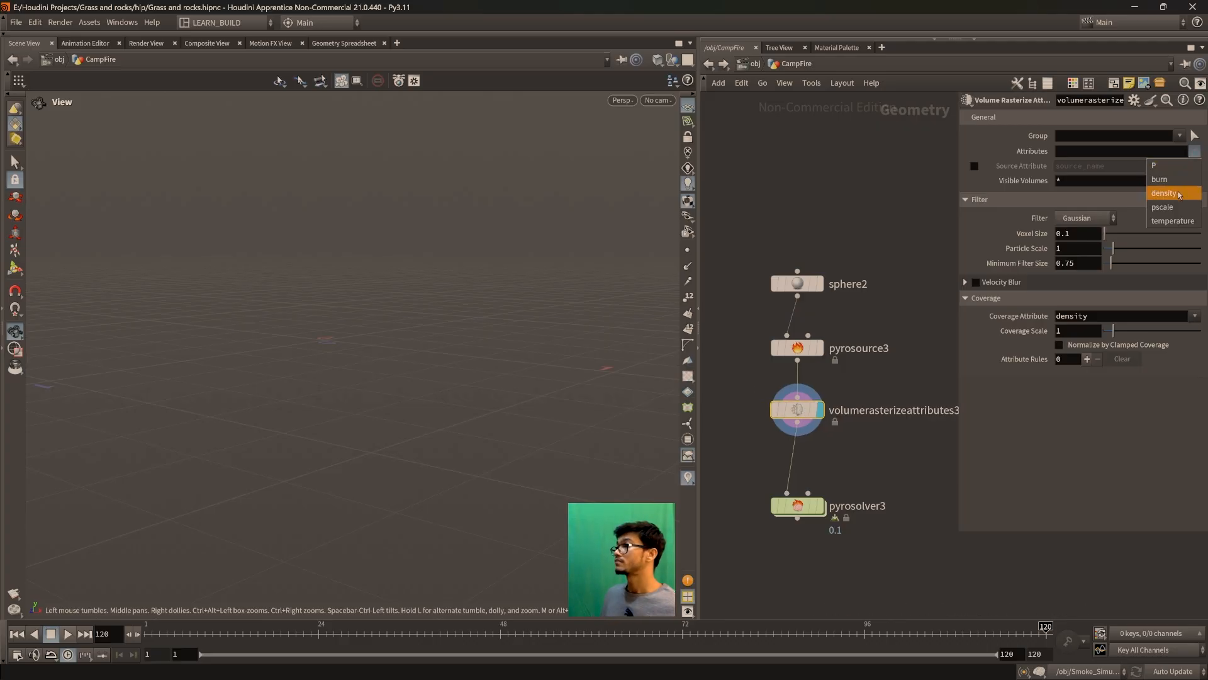
left_click(1169, 188)
scroll(390, 401, "down", 5)
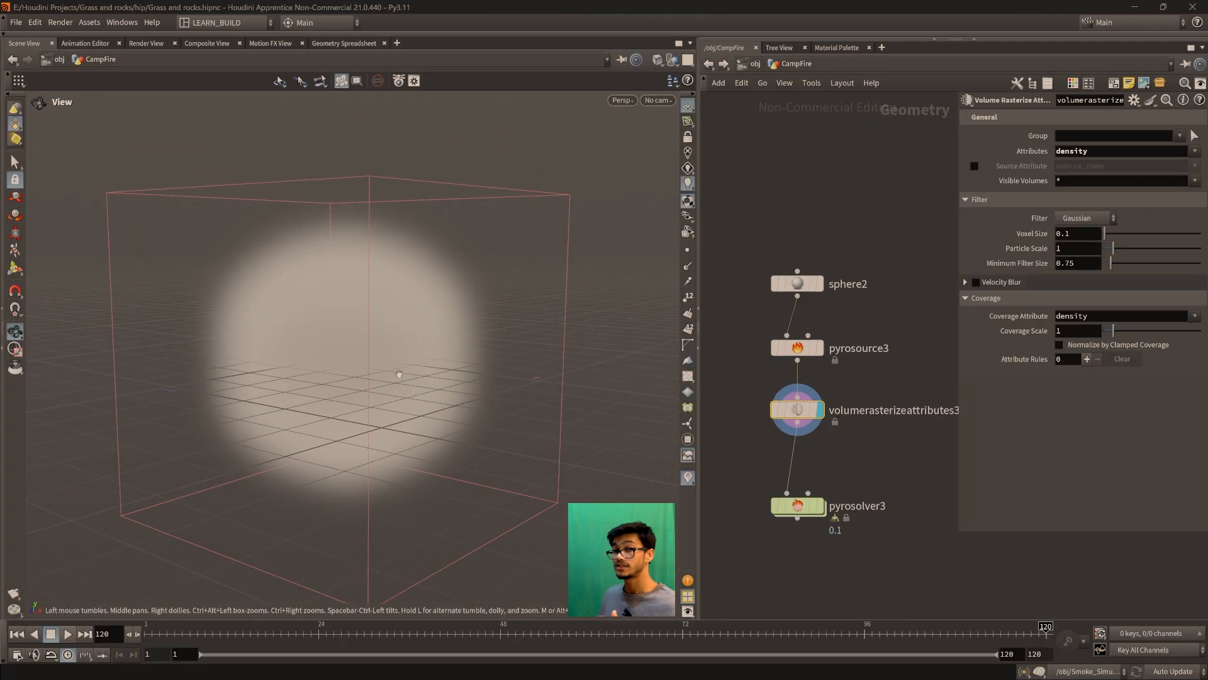
left_click(1195, 151)
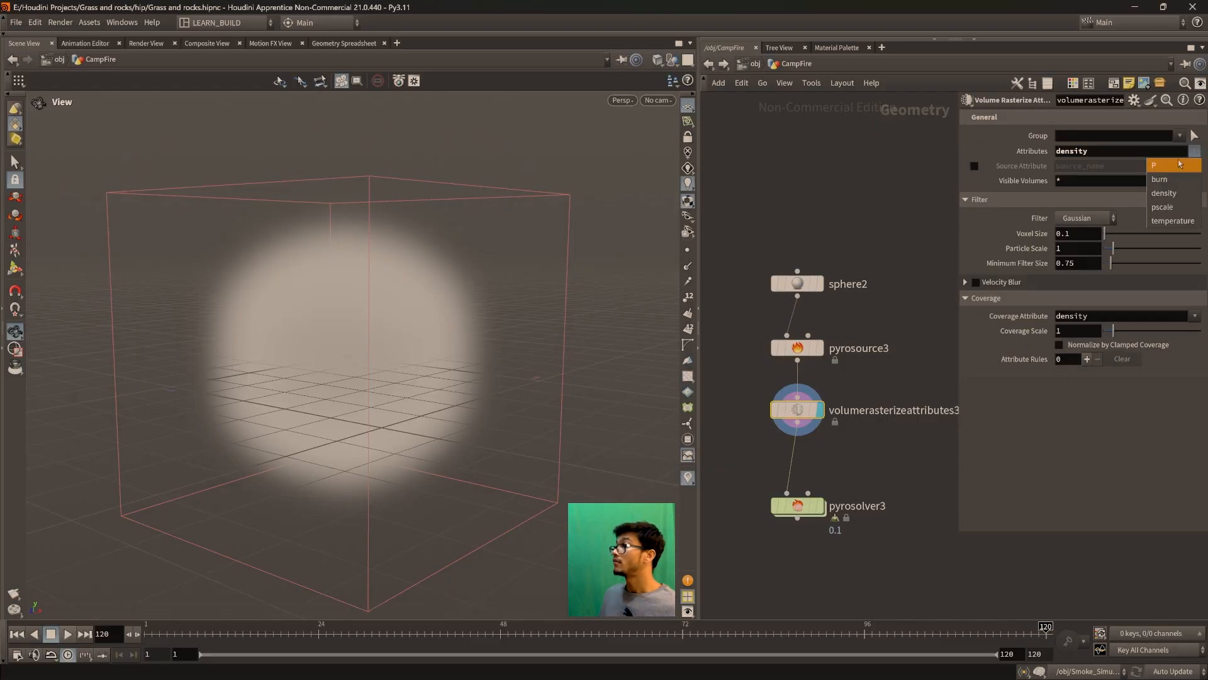
left_click(1164, 220)
left_click(1195, 151)
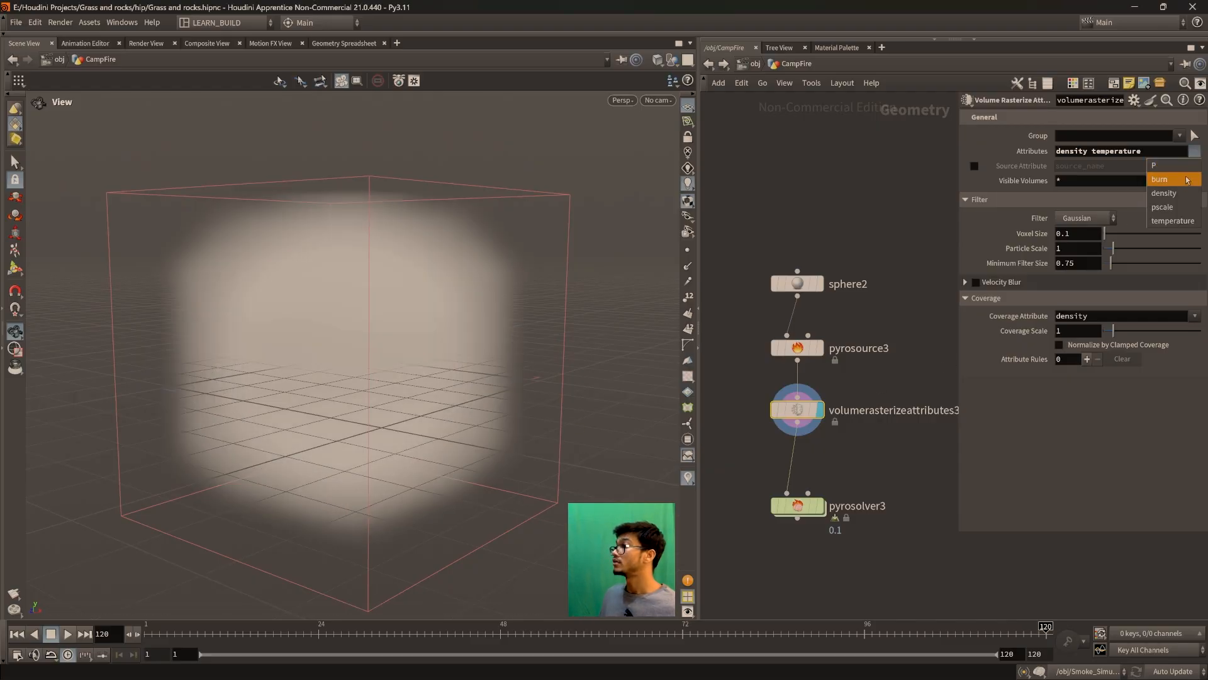
left_click(1165, 173)
scroll(334, 359, "down", 3)
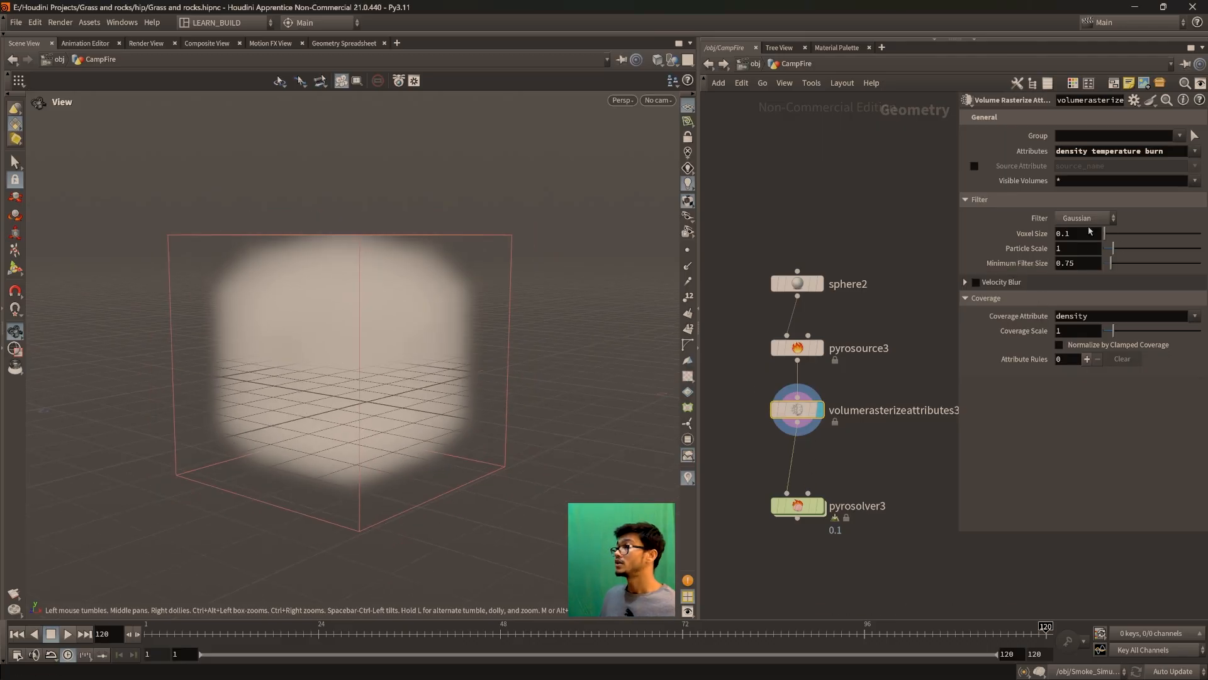
Reduce the Particle Scale of the rasterize node to 0.63
left_click_drag(1113, 248, 1110, 259)
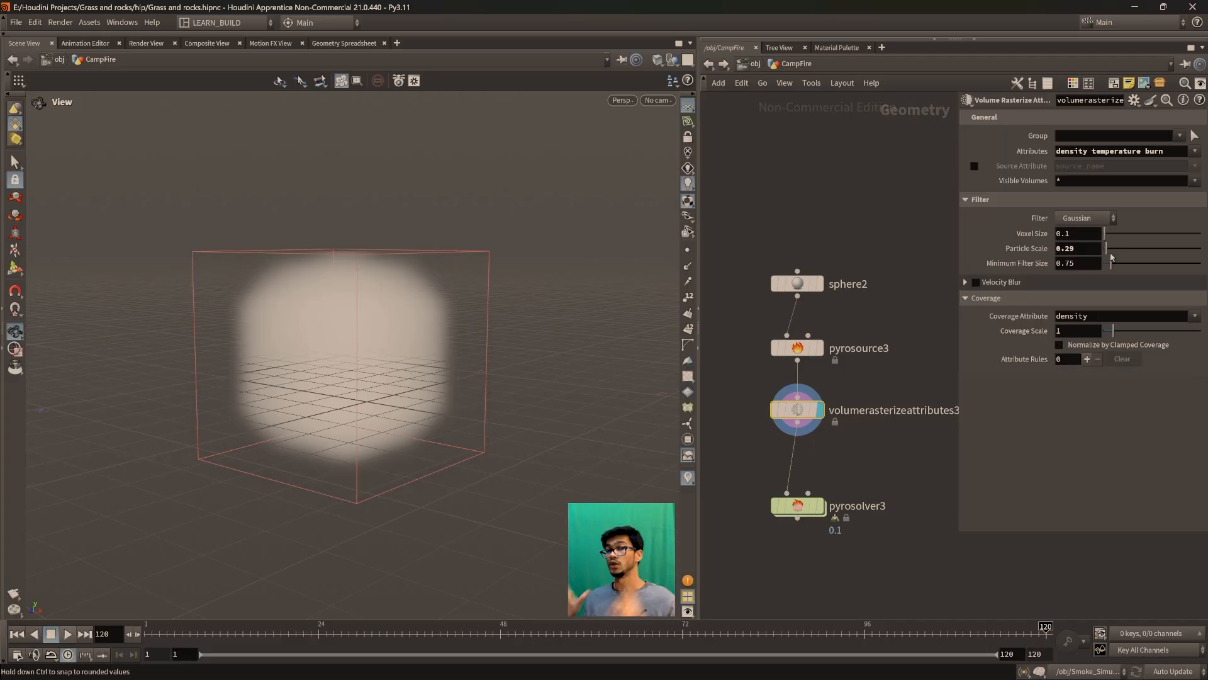
left_click_drag(1107, 248, 1112, 254)
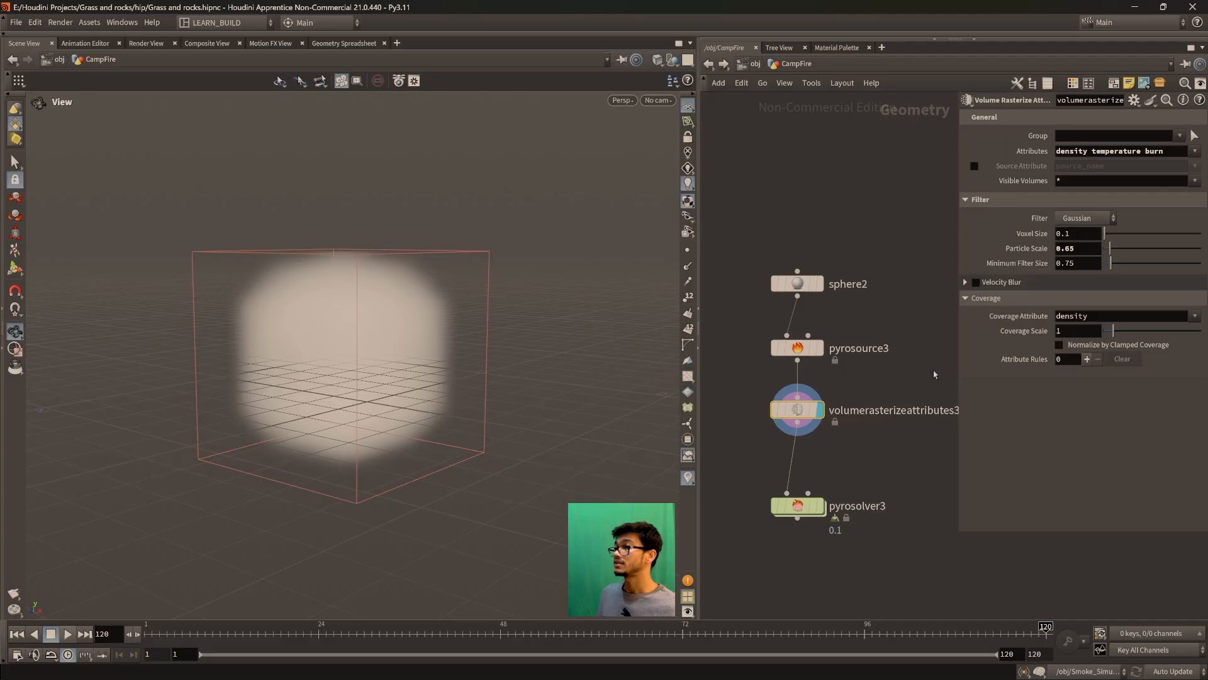
scroll(848, 491, "down", 1)
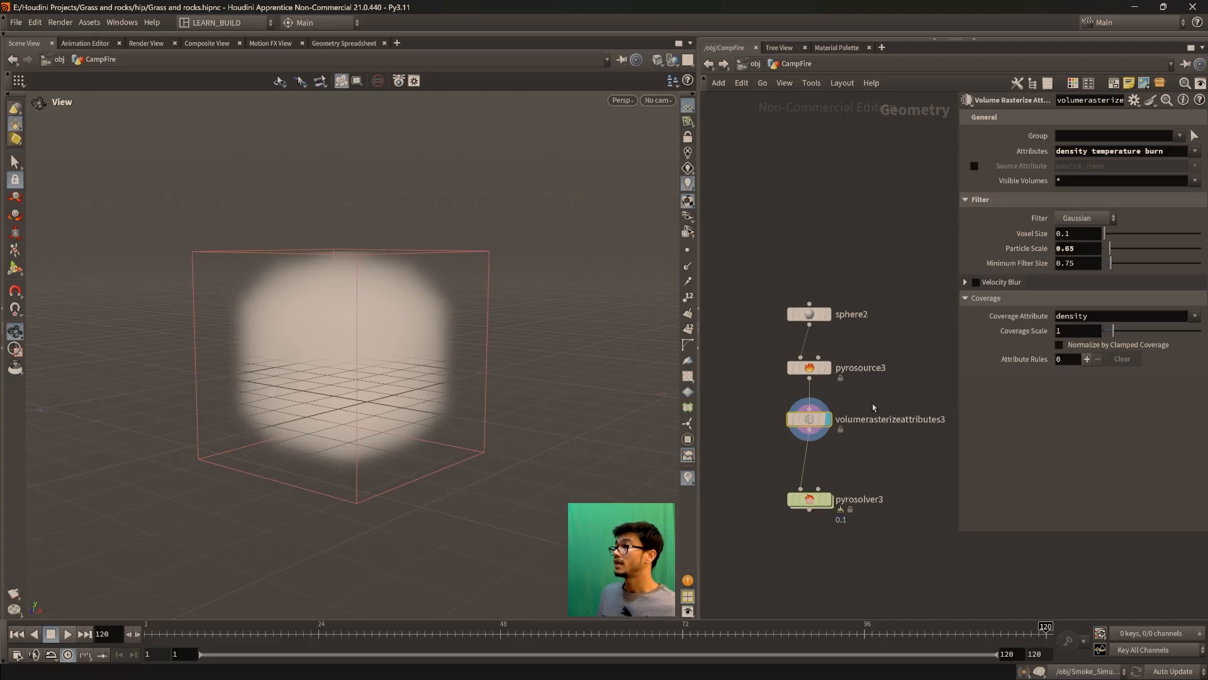
Space out the CampFire node chain by moving the rasterize node lower and pyrosource3 higher
left_click_drag(908, 464, 763, 413)
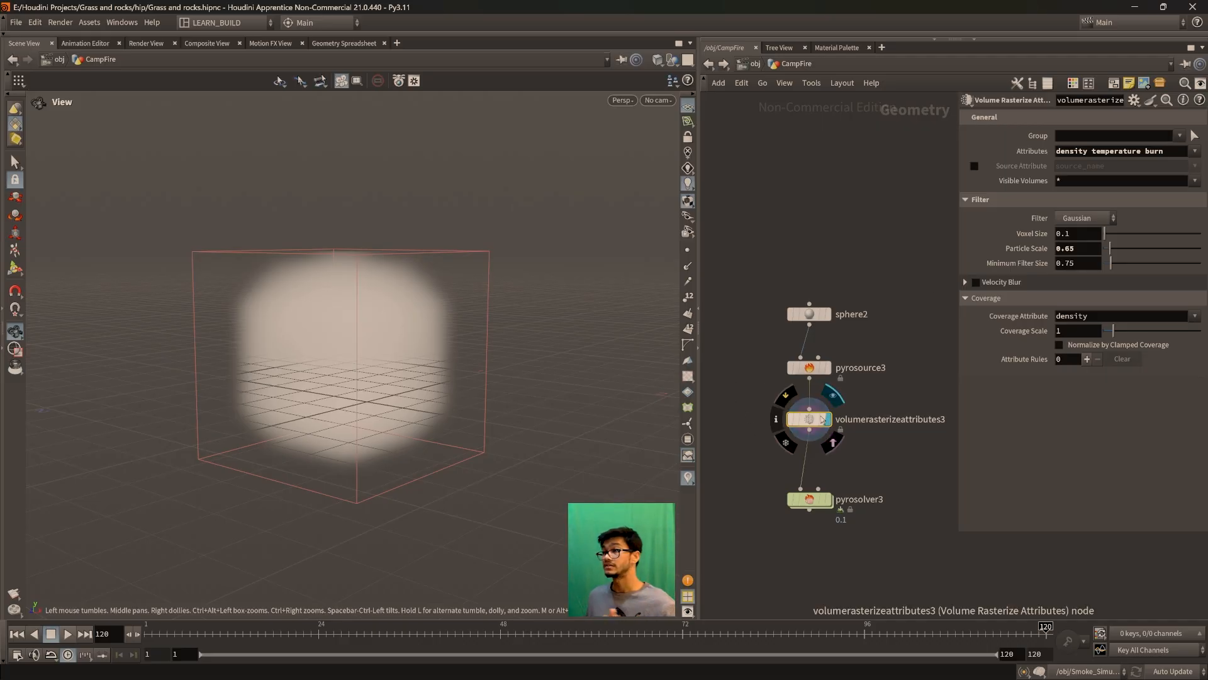
left_click_drag(809, 419, 810, 428)
scroll(247, 336, "up", 3)
left_click_drag(318, 343, 342, 357)
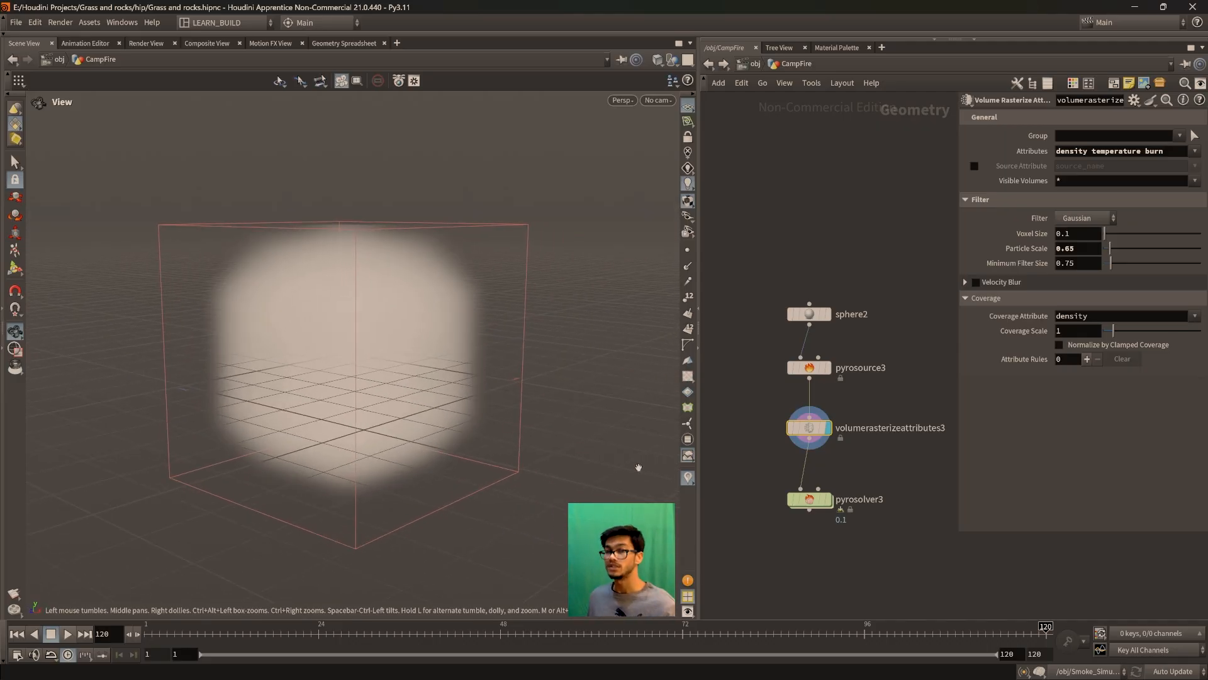
left_click_drag(813, 430, 814, 436)
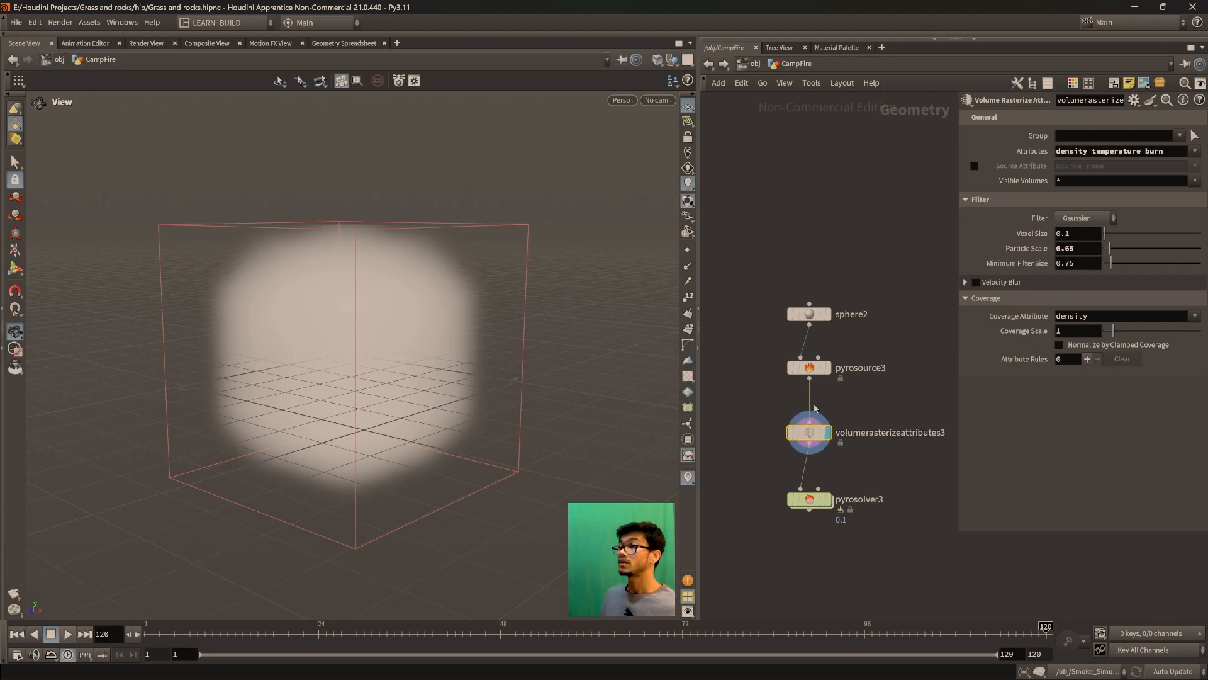
left_click_drag(816, 369, 816, 360)
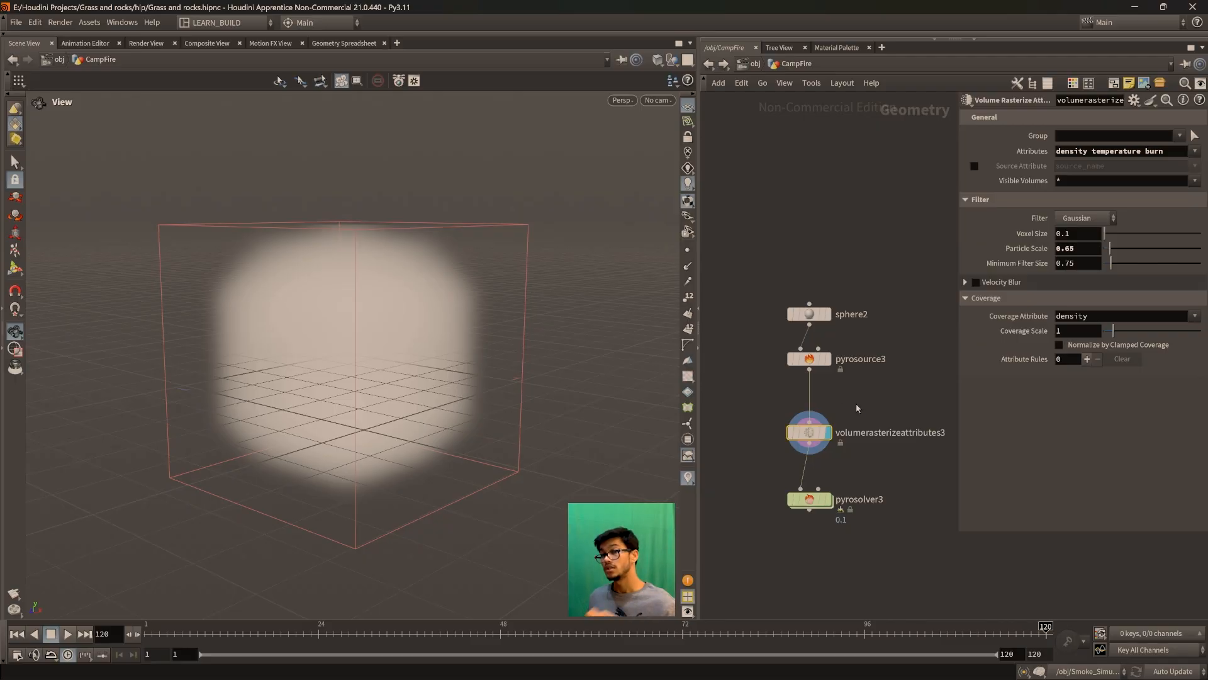
middle_click_drag(880, 482, 860, 490)
Set the rasterize node's Voxel Size to 0.01
left_click_drag(1105, 233, 1107, 234)
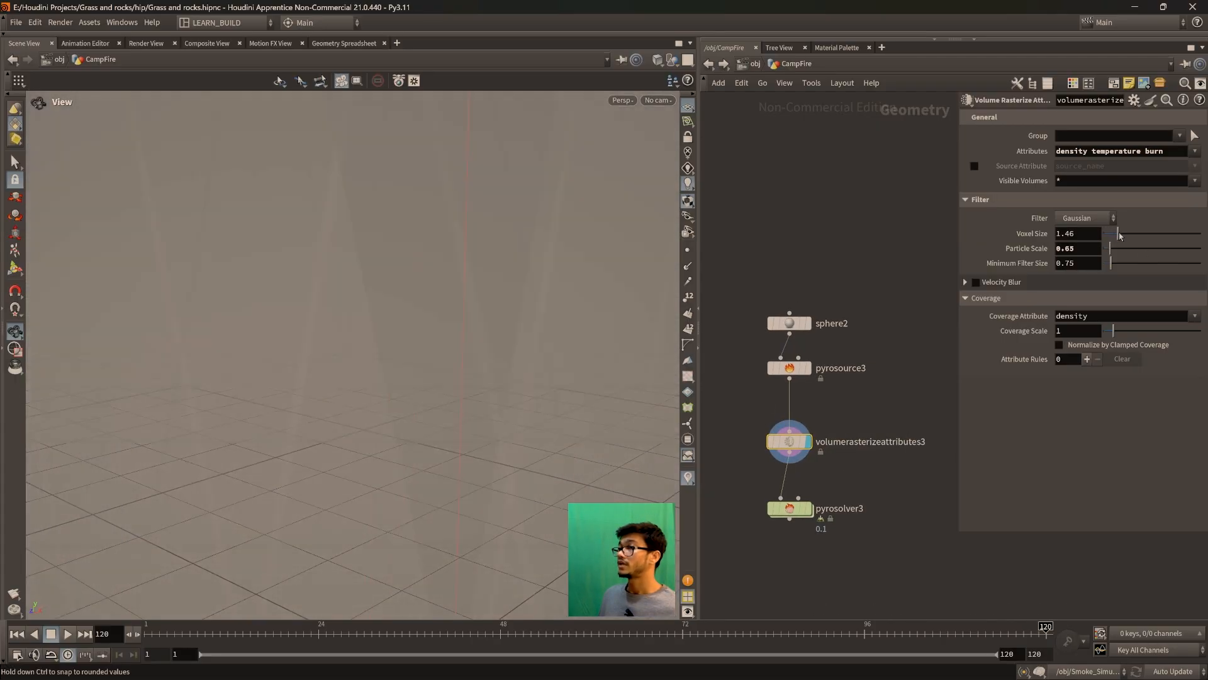
mouse_move(1080, 233)
middle_mouse_down()
mouse_move(1053, 236)
mouse_move(1087, 238)
middle_mouse_up()
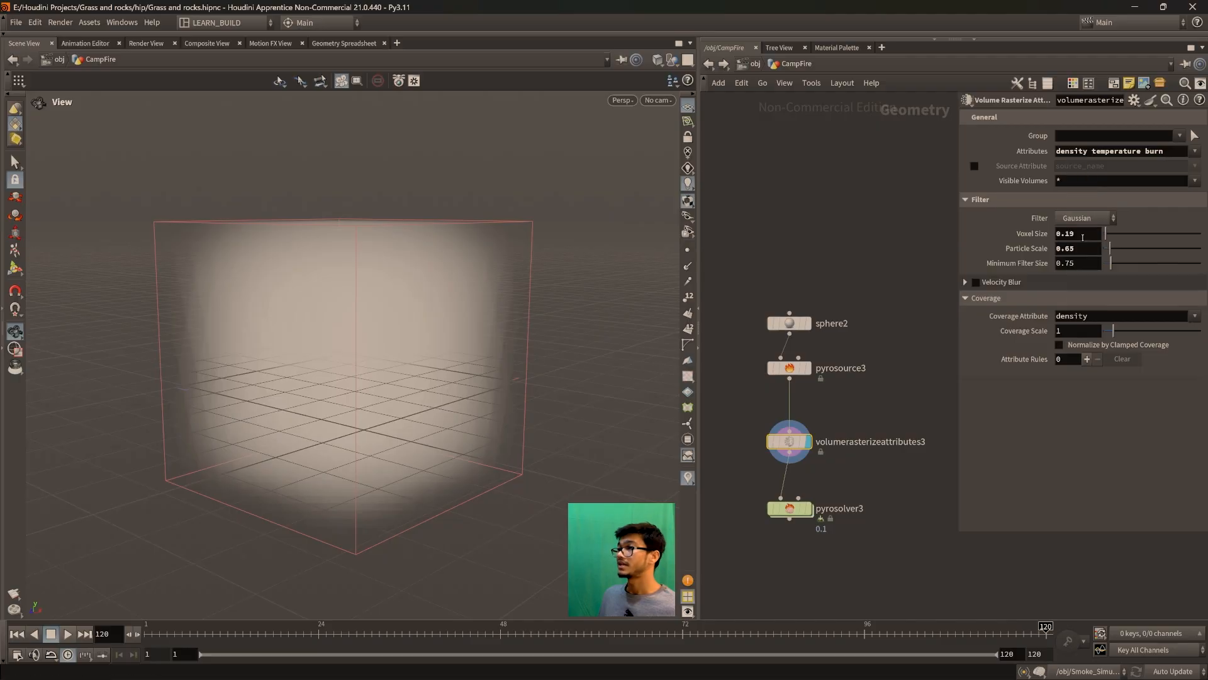
type("1")
key("Return")
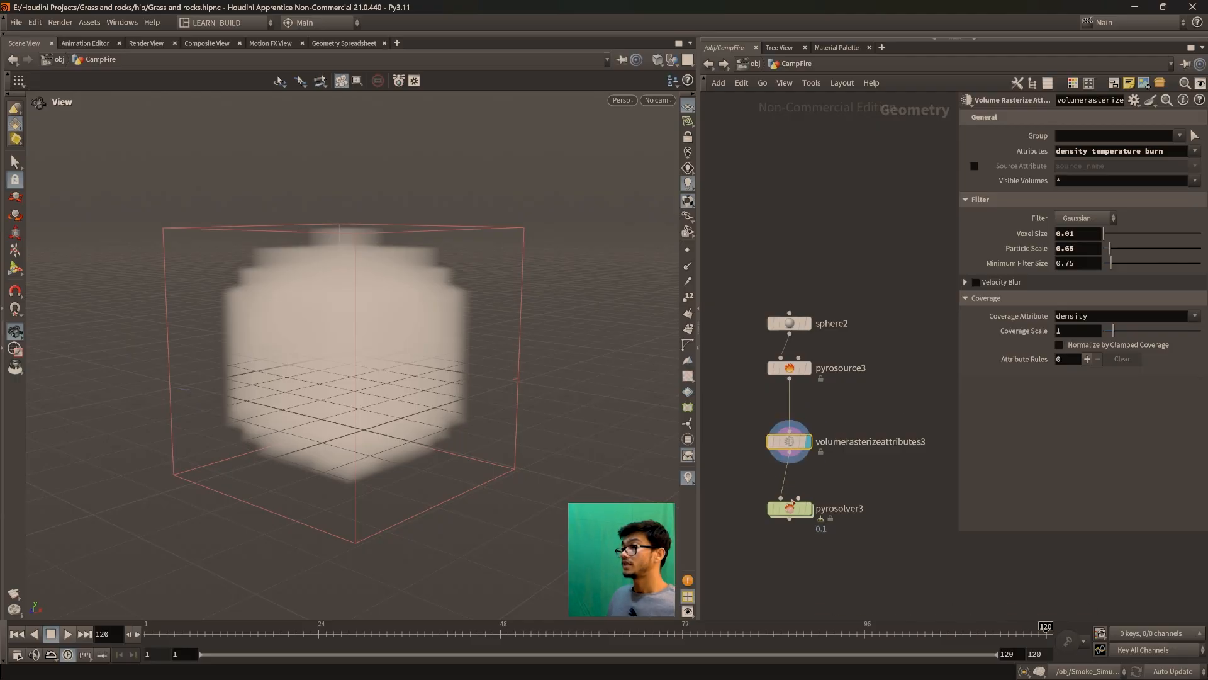
Display pyrosolver3's output at frame 1 and show the solver's parameters
left_click(813, 489)
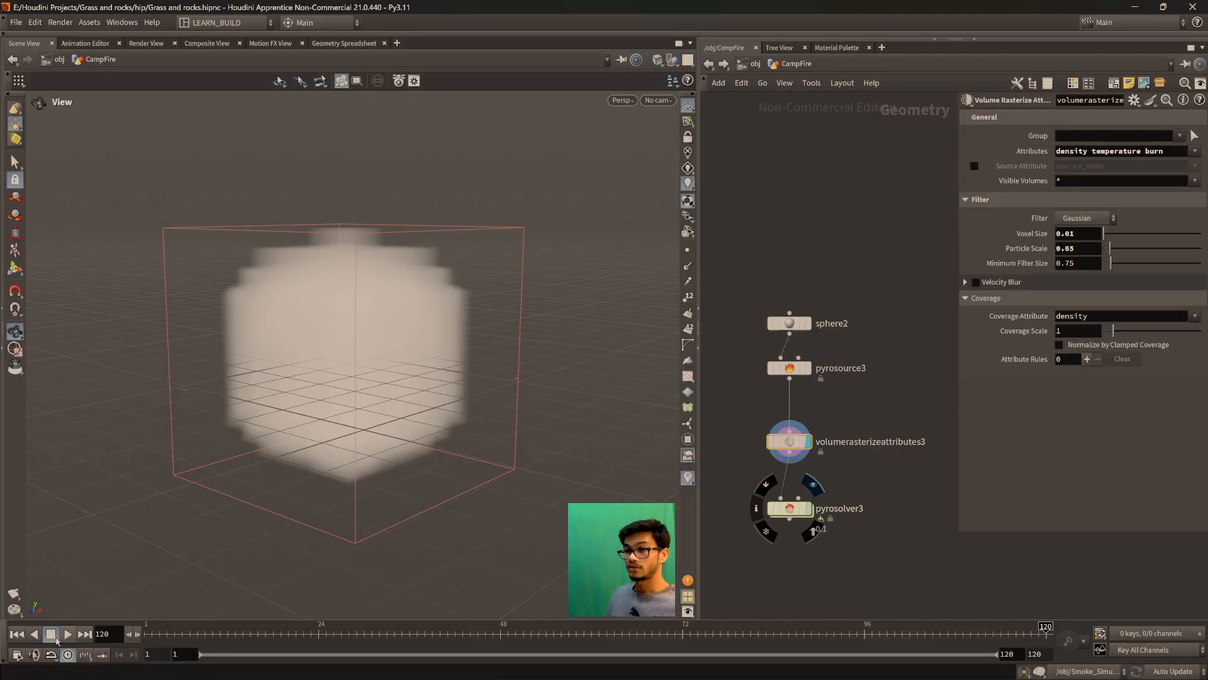
left_click_drag(160, 631, 123, 636)
left_click_drag(484, 435, 393, 366)
left_click(794, 512)
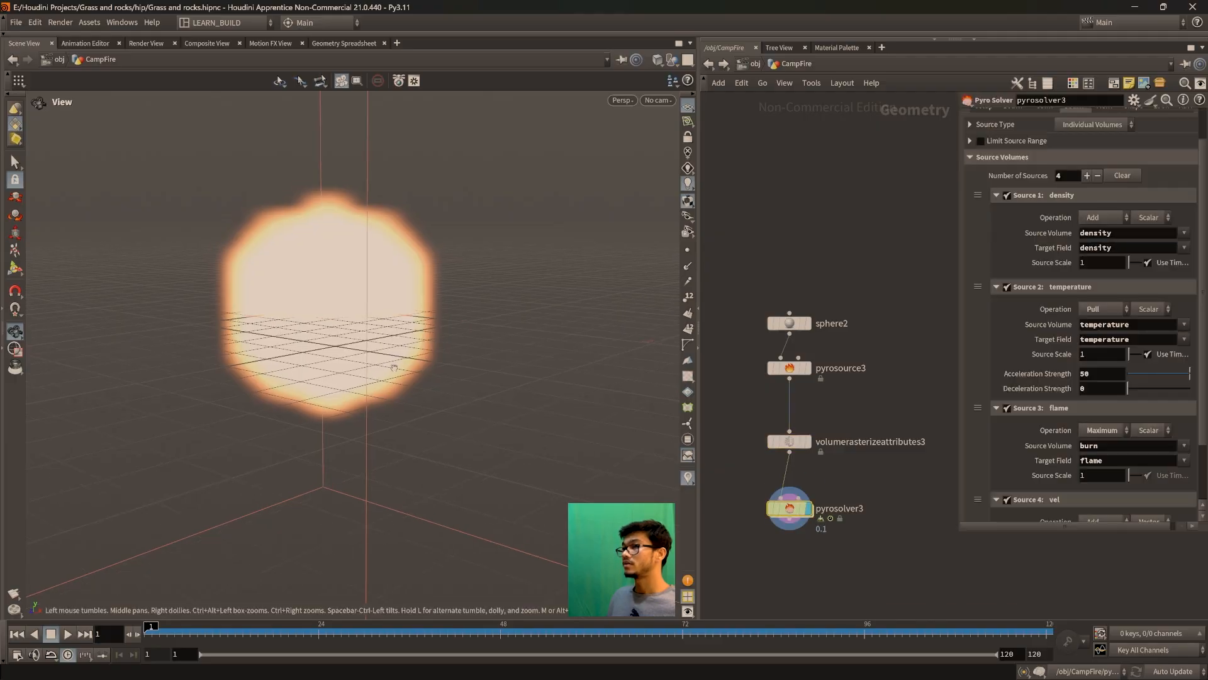
Play the pyro simulation to watch the flame rise, stop it and return to the first frame
scroll(396, 367, "down", 2)
middle_click_drag(401, 352, 418, 421)
left_click_drag(418, 421, 393, 501)
key("Up")
left_click_drag(345, 408, 298, 540)
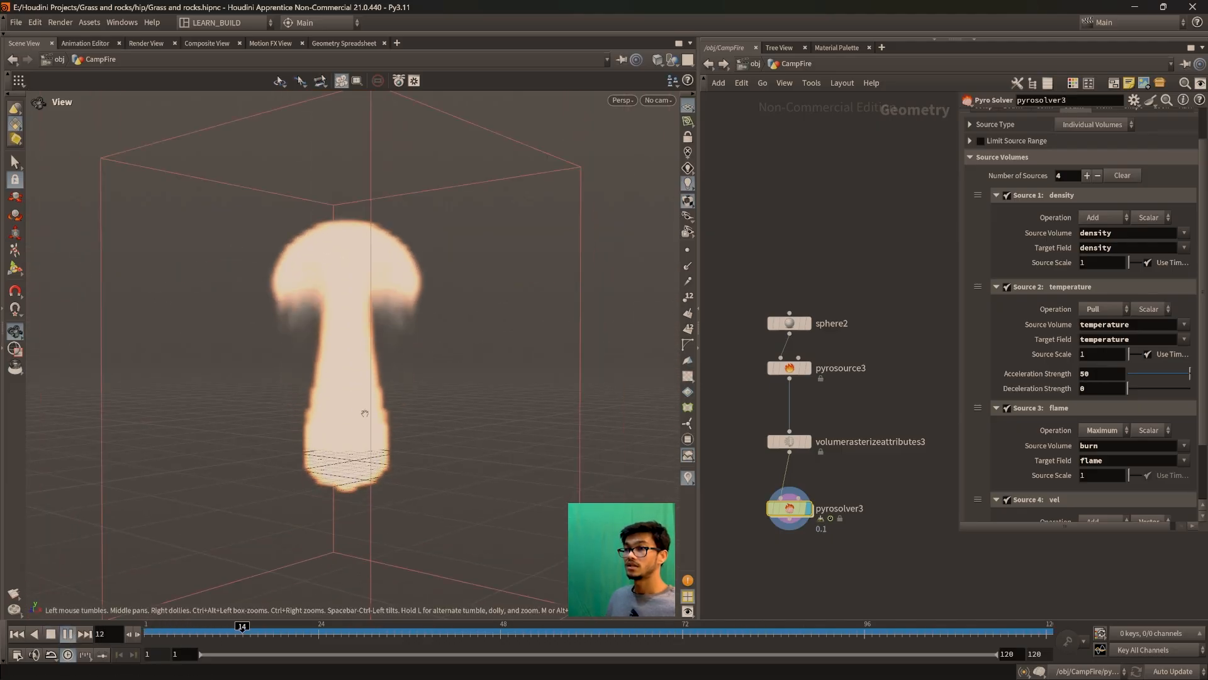
left_click(67, 634)
left_click(17, 634)
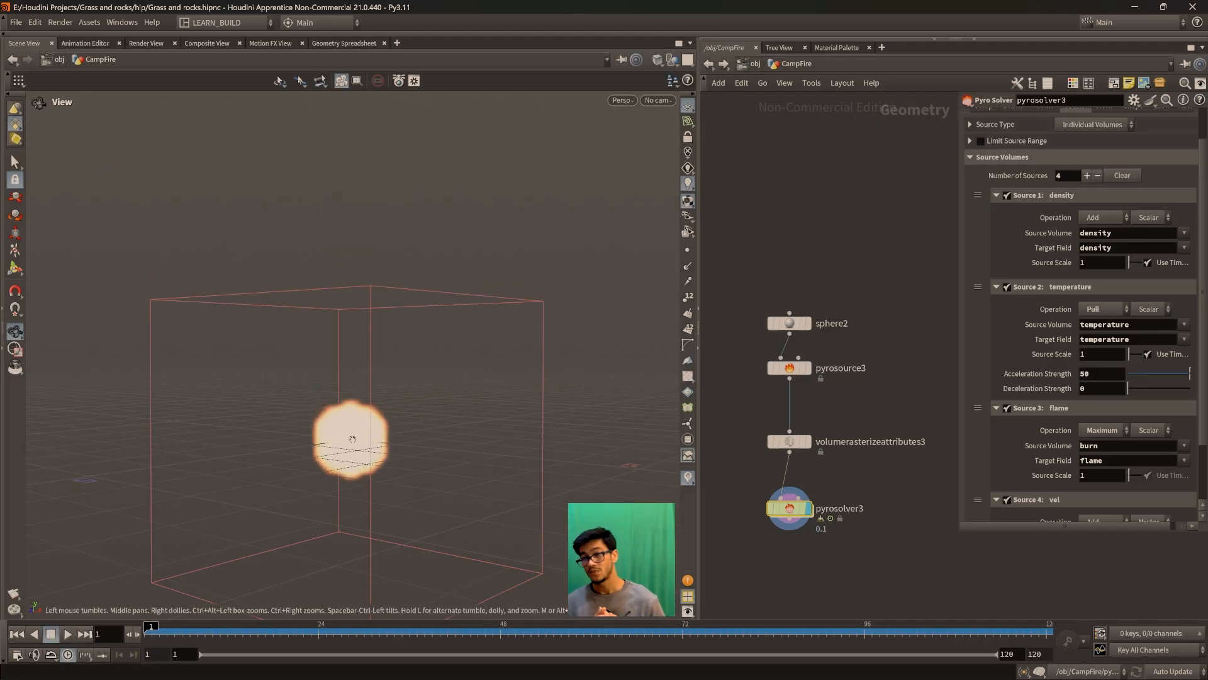
Inspect pyrosolver3's burn and temperature source volumes, its Fields settings and its Shape settings
double_click(1086, 445)
left_click_drag(284, 457, 347, 384)
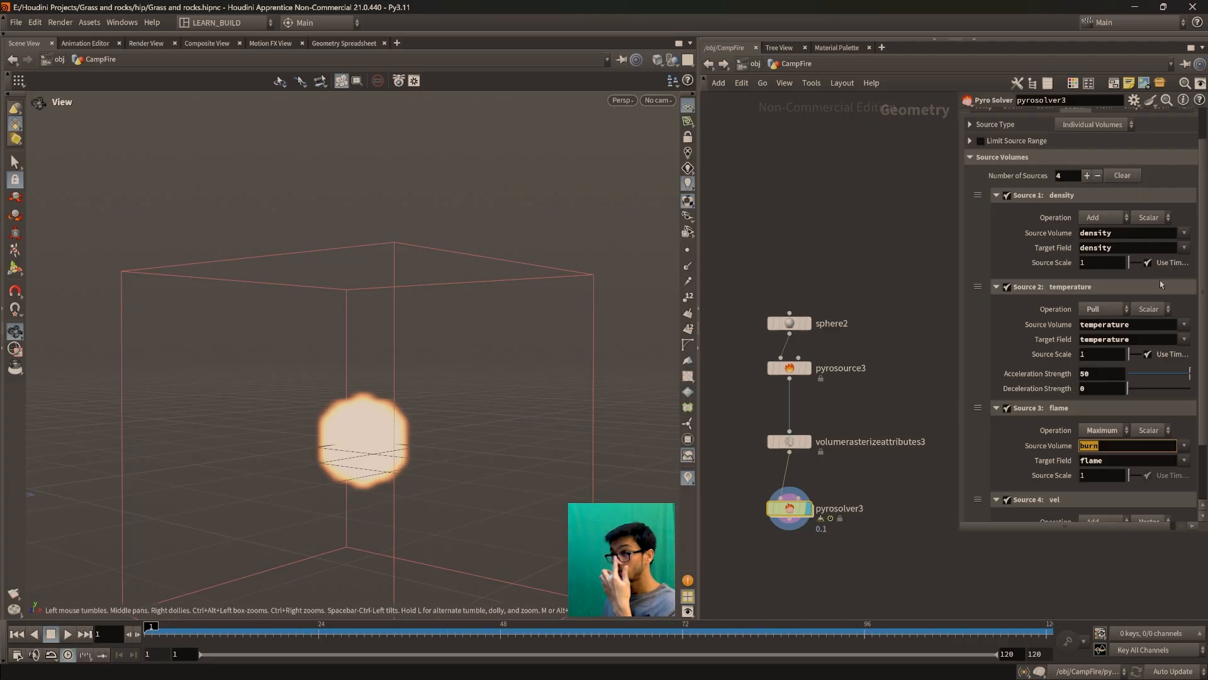
left_click(1144, 323)
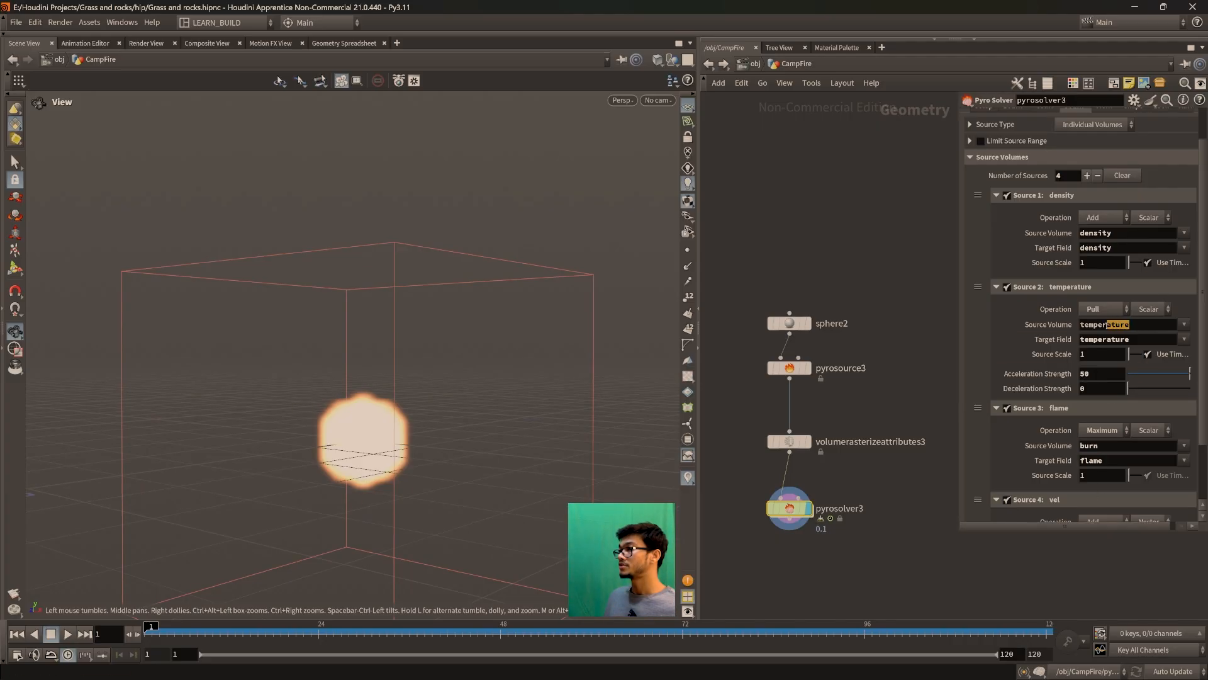
scroll(1098, 218, "up", 2)
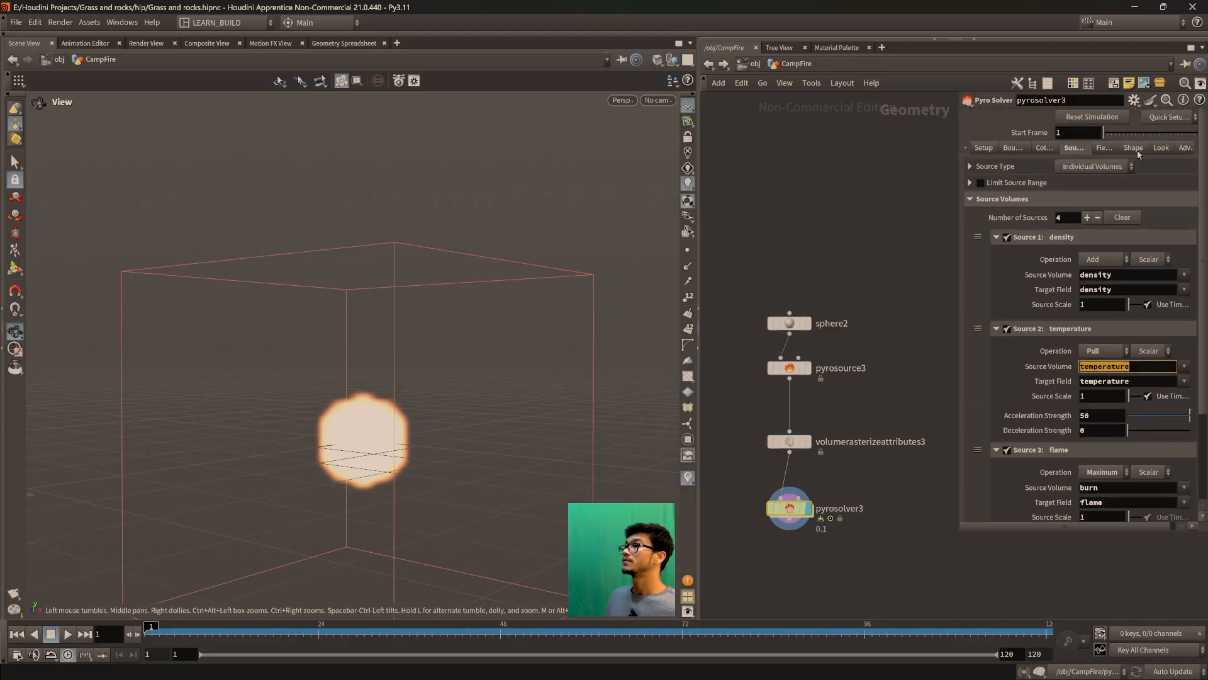
left_click(1104, 148)
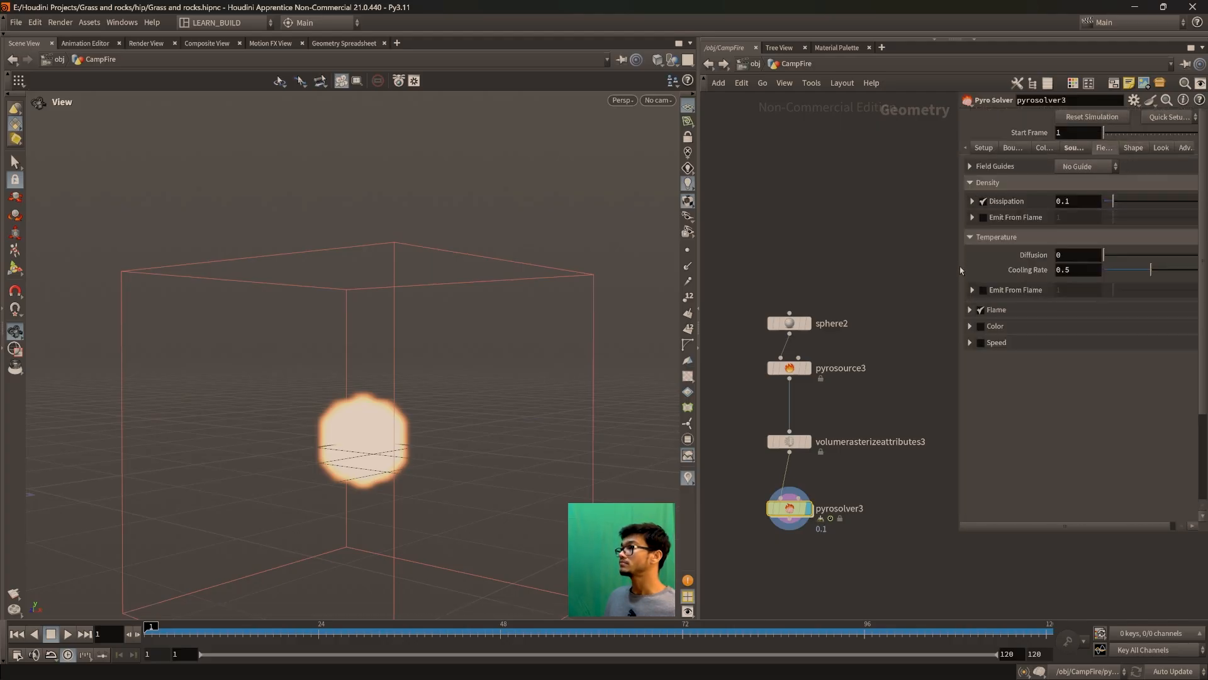
left_click_drag(958, 271, 909, 279)
left_click(1087, 148)
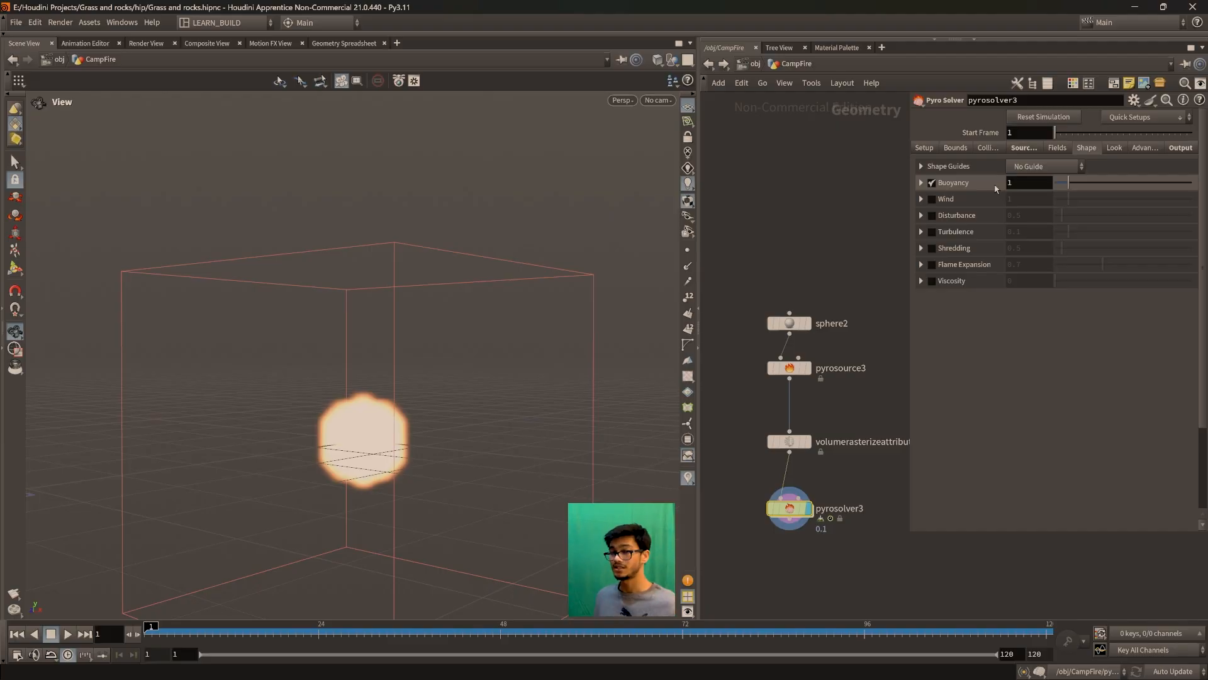
Display the volume rasterize node's output and show its parameters
middle_click_drag(796, 419, 800, 360)
mouse_move(801, 360)
left_click(817, 340)
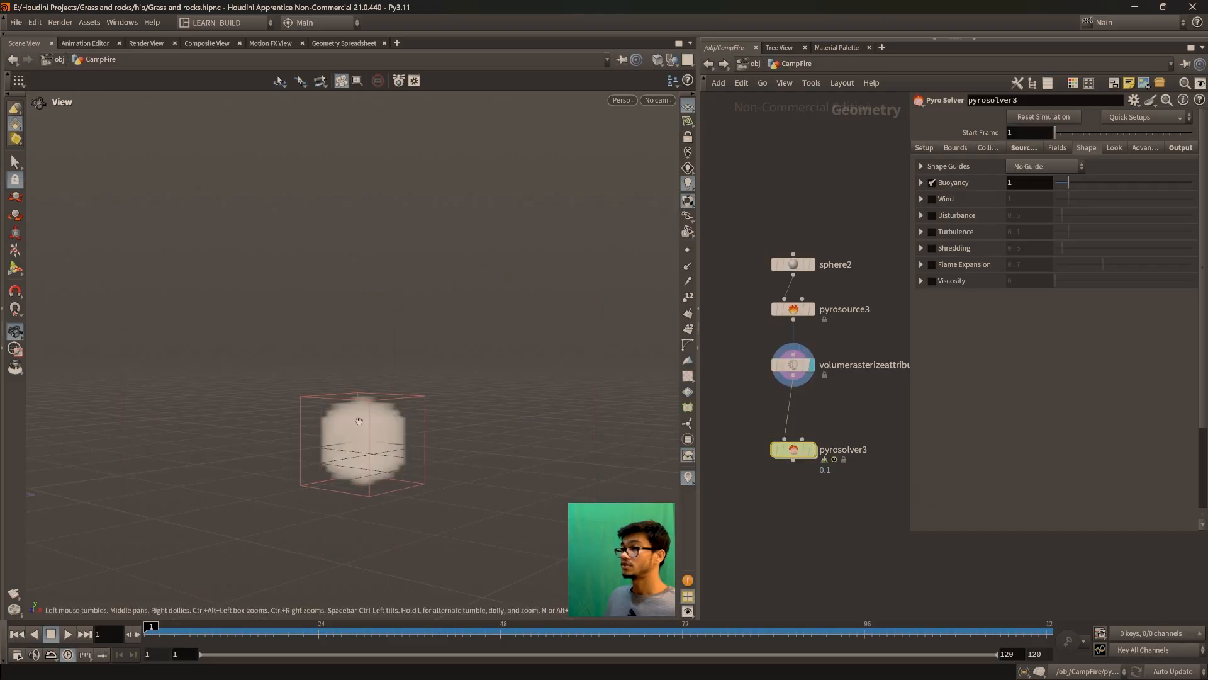
scroll(440, 424, "up", 5)
middle_click_drag(438, 426, 546, 350)
left_click_drag(546, 350, 545, 375)
middle_click_drag(545, 375, 524, 405)
left_click(795, 365)
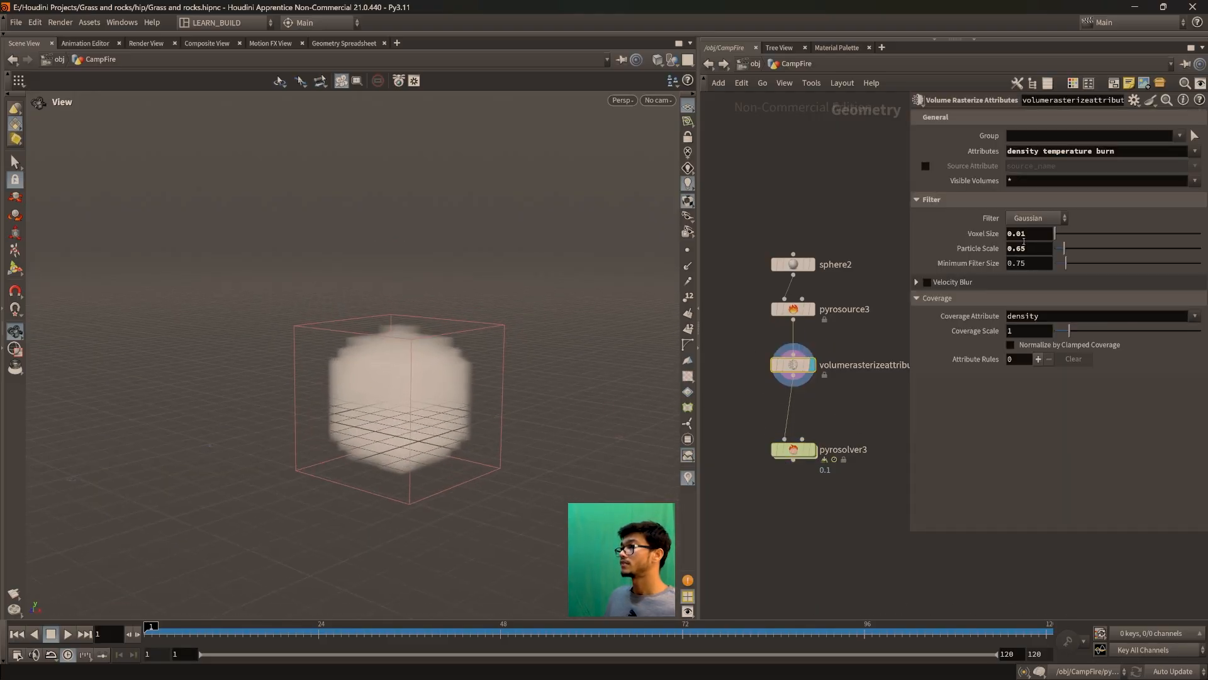
Set the rasterize node's Voxel Size to 0.04
left_click(1044, 237)
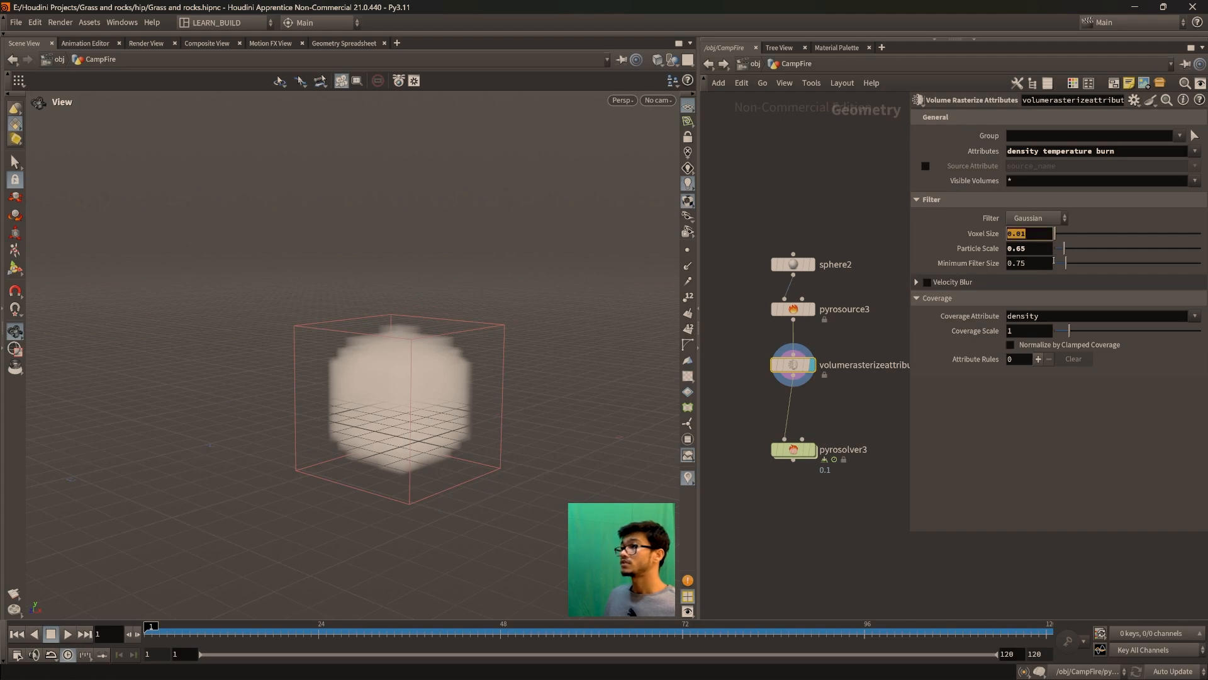
scroll(837, 239, "up", 1)
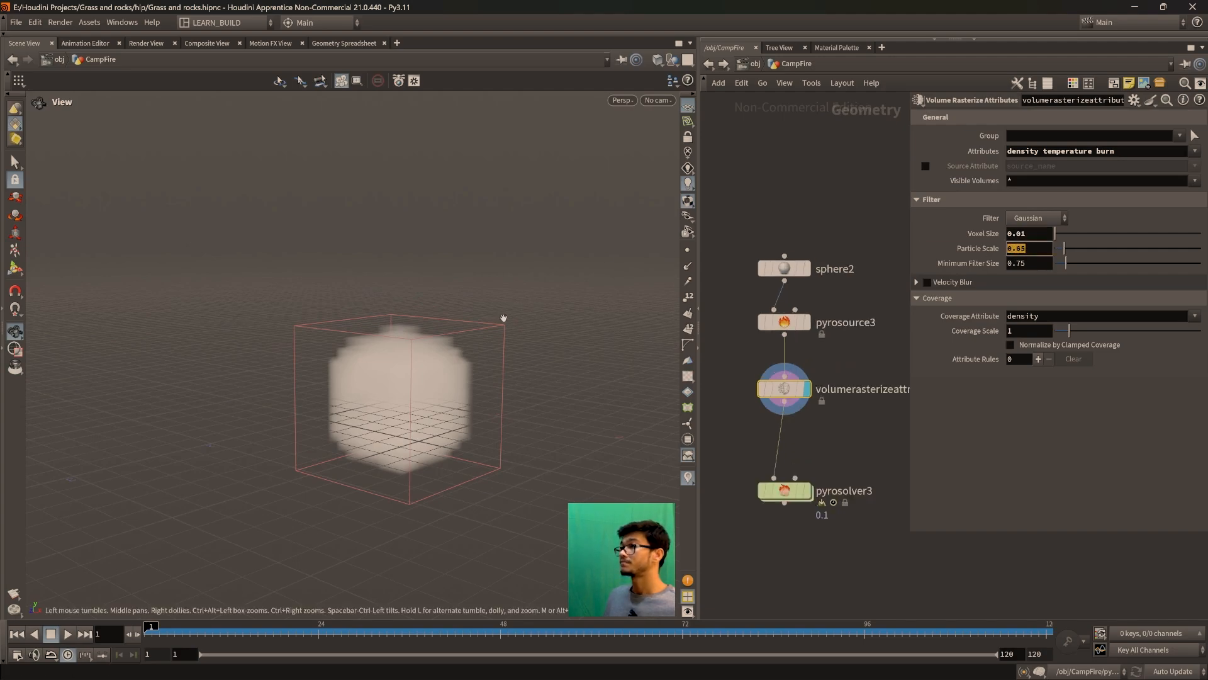
left_click_drag(505, 315, 503, 433)
left_click_drag(1055, 233, 1058, 235)
left_click(1026, 234)
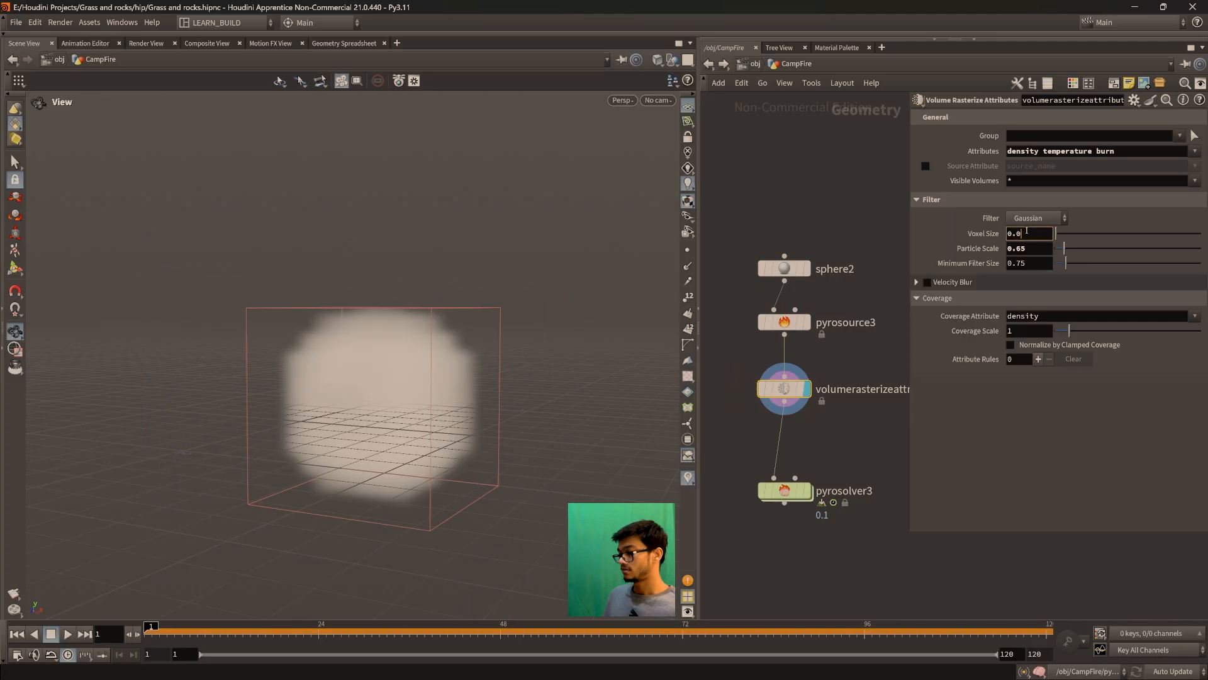
type("4")
key("Return")
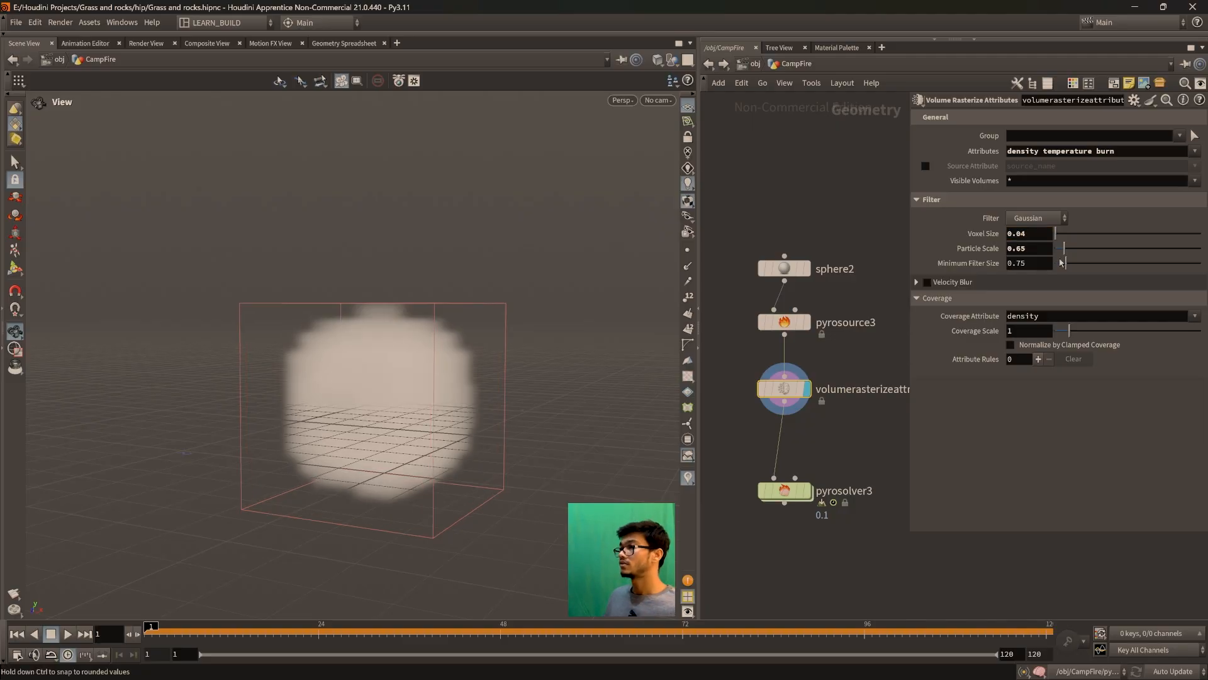
Try a much smaller Particle Scale on the rasterize node, settle on 0.58 and keep the timeline at frame 1
left_click_drag(1064, 254, 1059, 254)
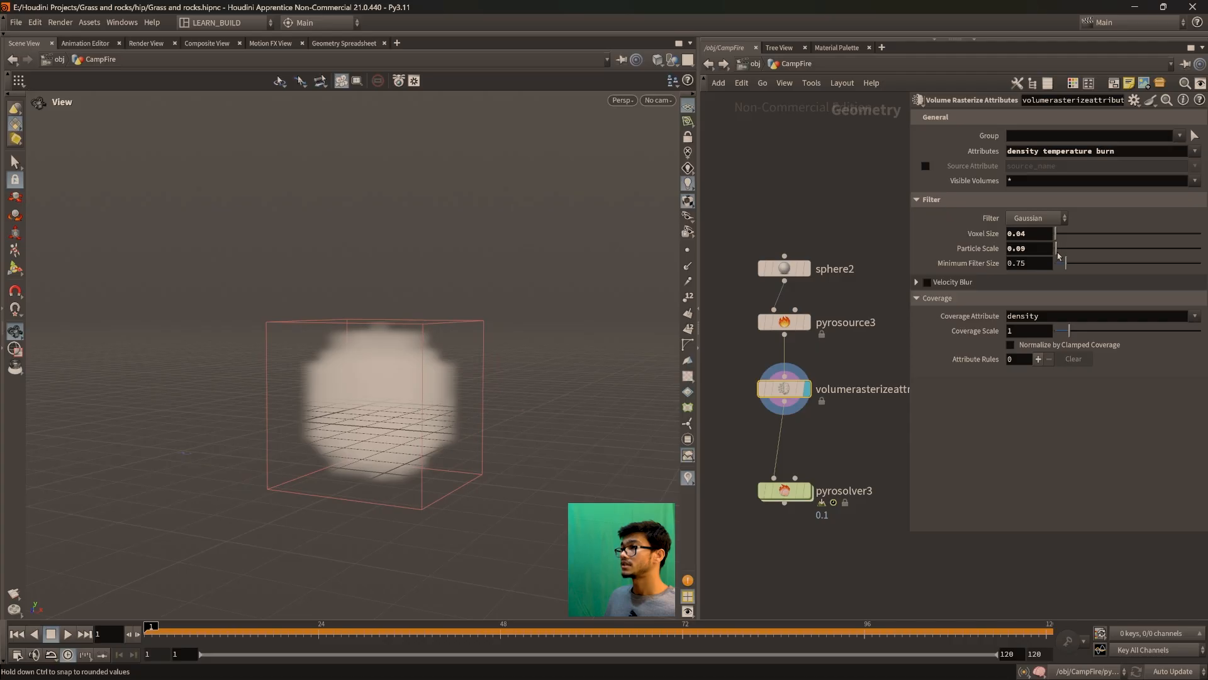
left_click_drag(1056, 252, 1066, 257)
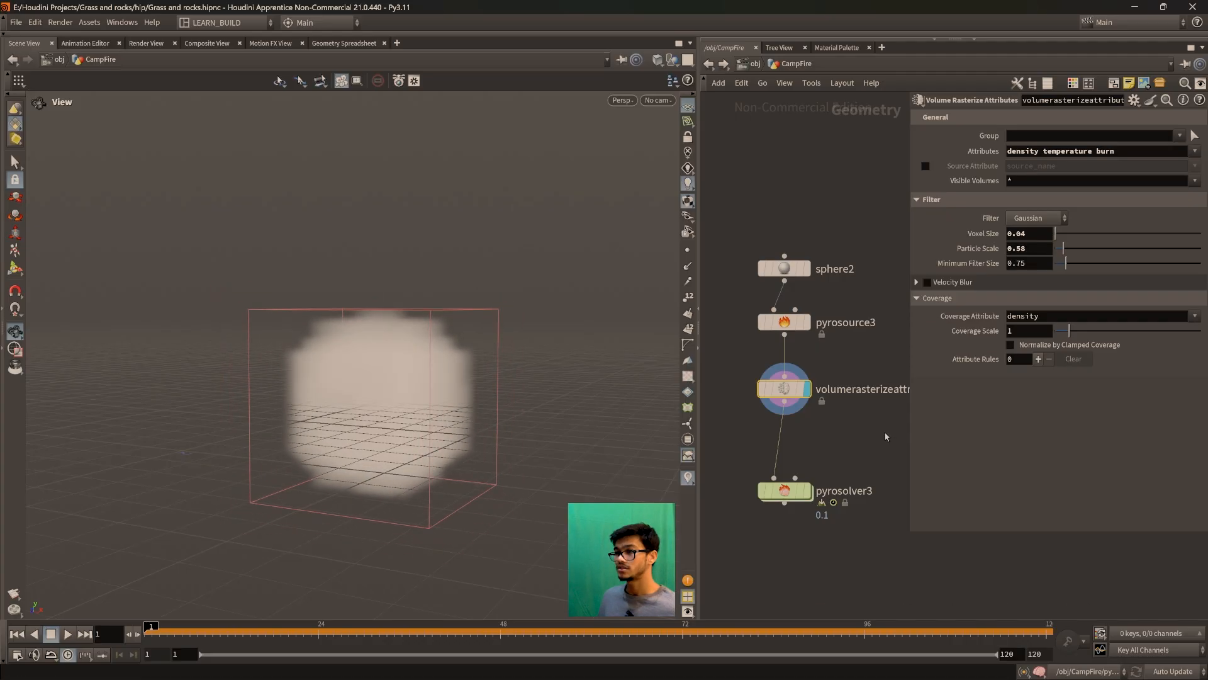
mouse_move(158, 631)
left_mouse_down()
mouse_move(176, 632)
mouse_move(148, 631)
left_mouse_up()
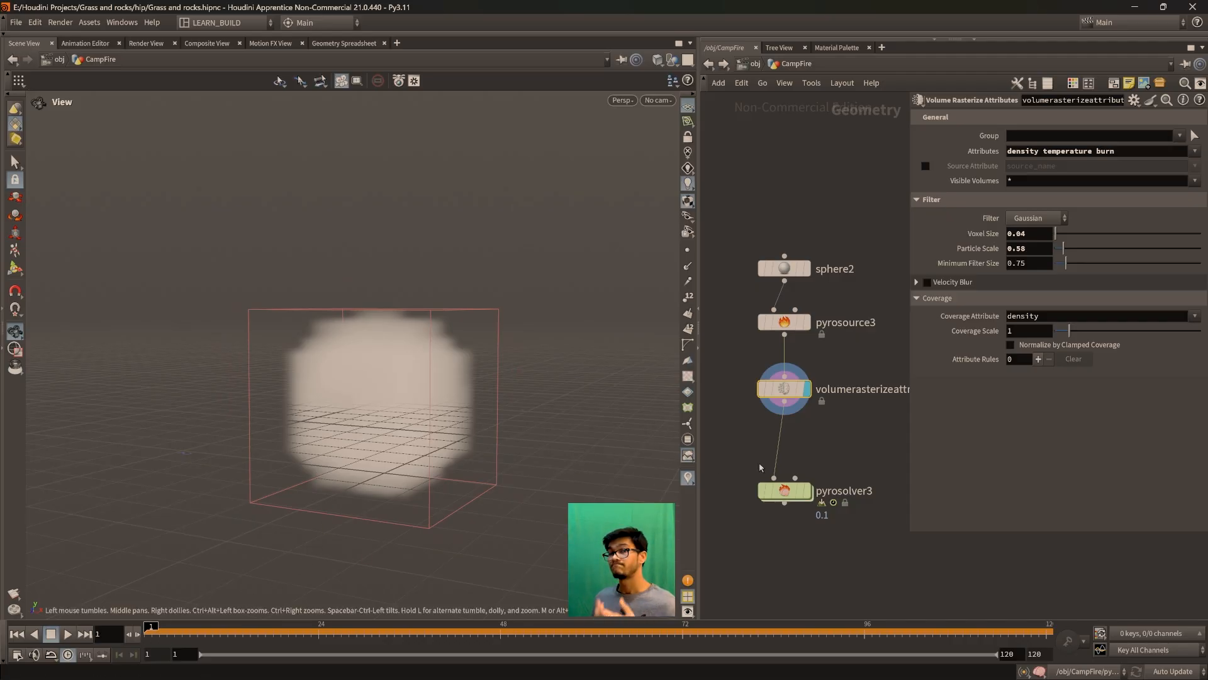
Compare the displayed outputs of pyrosource3, sphere2 and the volume rasterize node, ending on pyrosource3's points
left_click(813, 293)
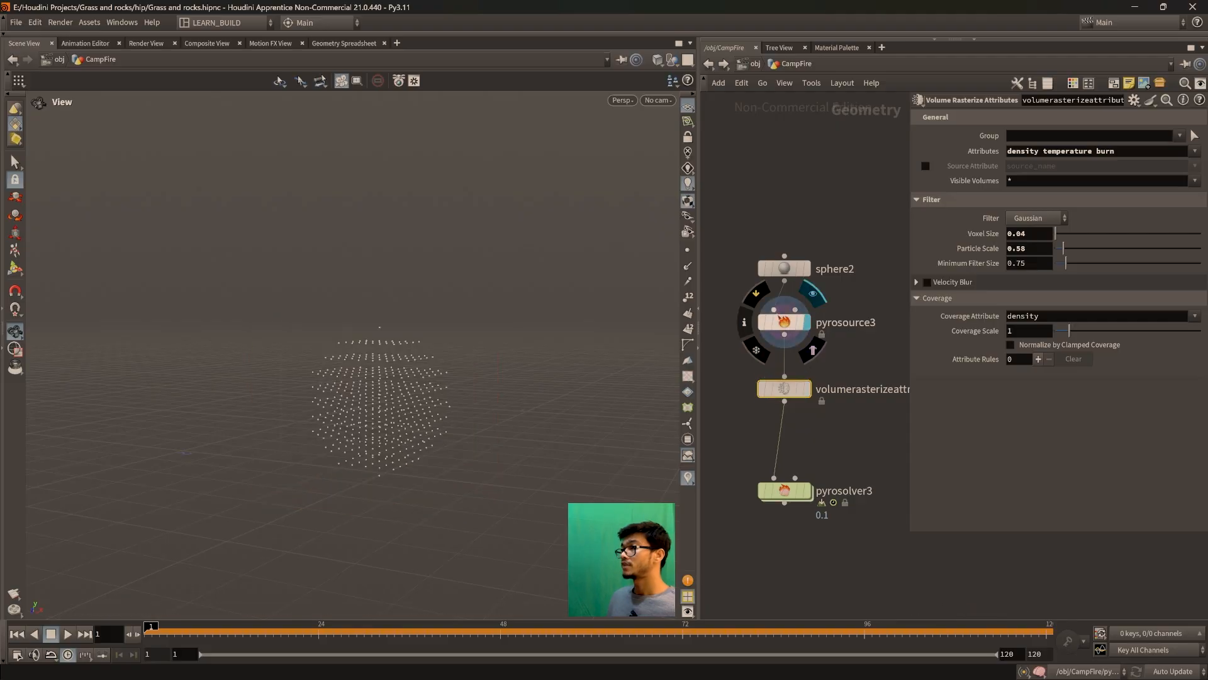
left_click(812, 240)
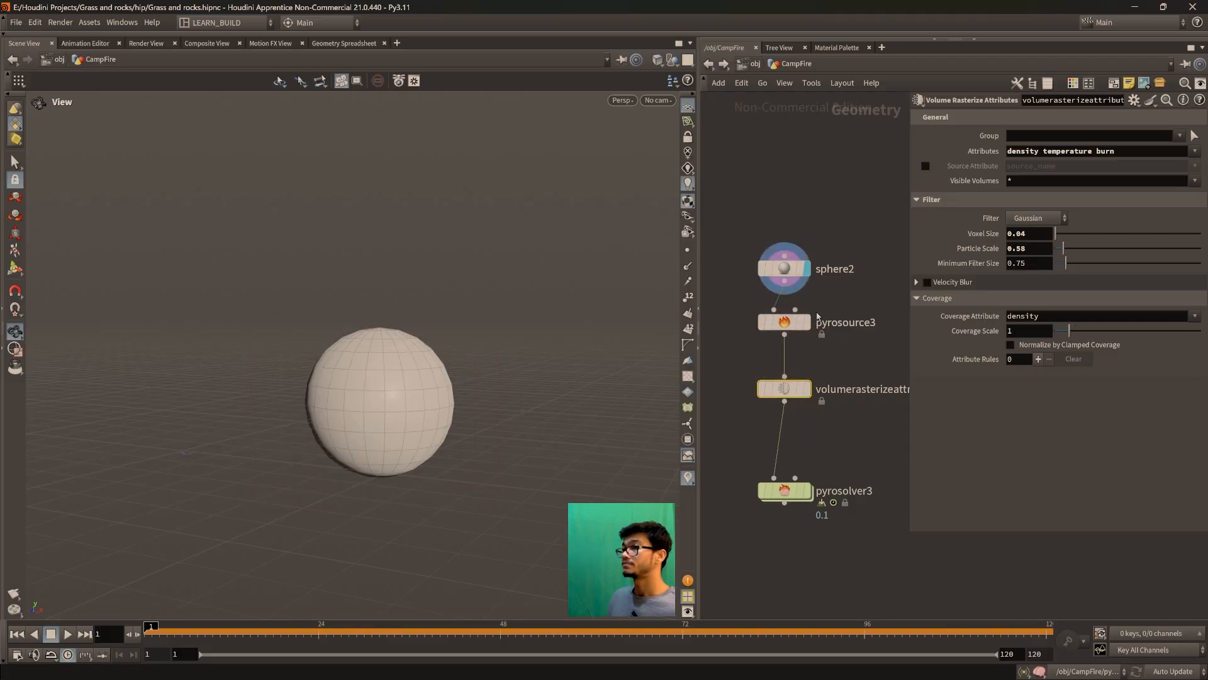
middle_click_drag(849, 453, 824, 463)
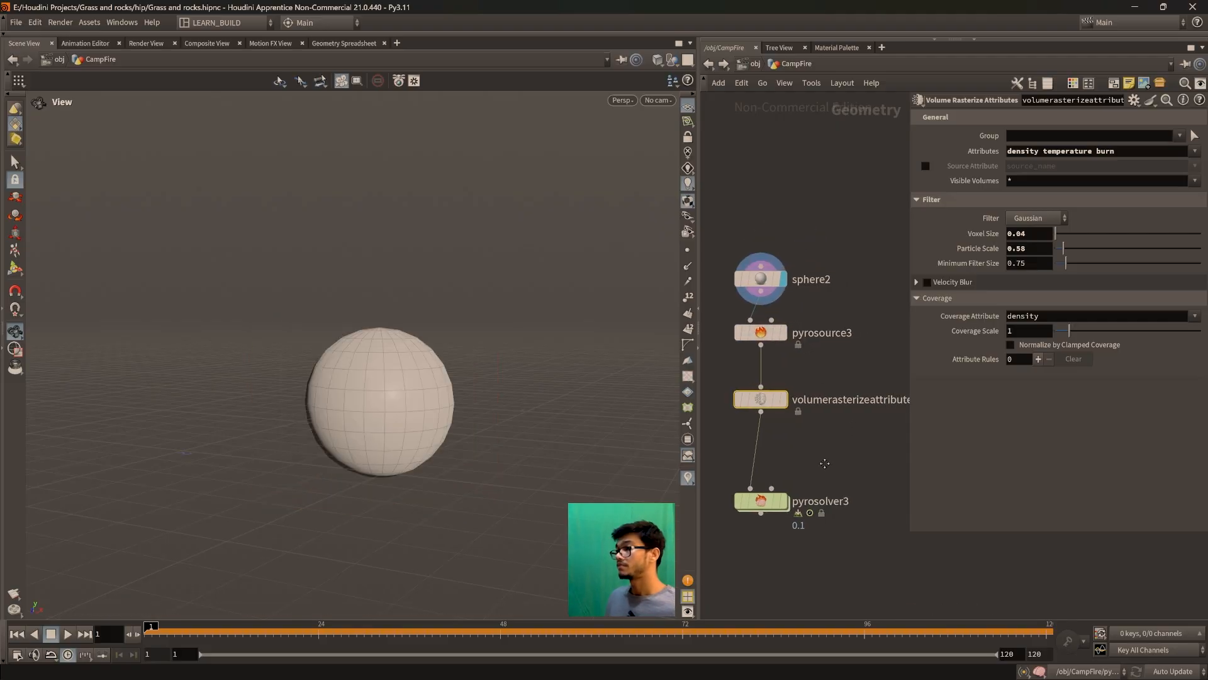
left_click(774, 407)
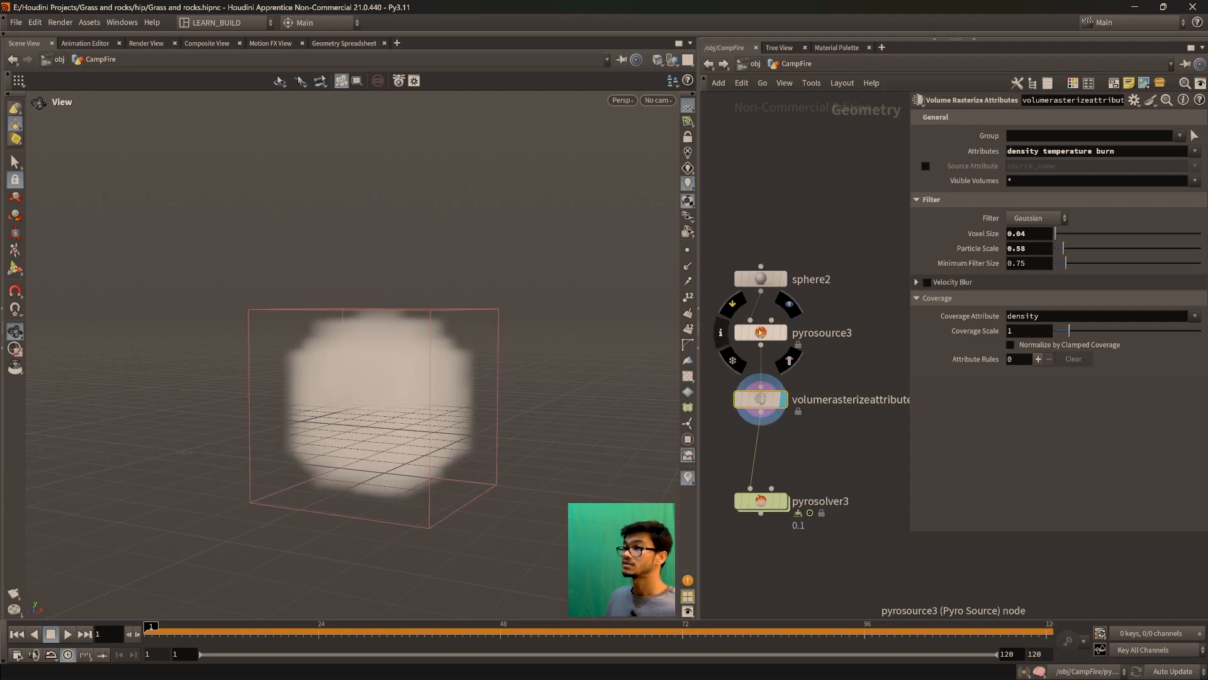
left_click(780, 333)
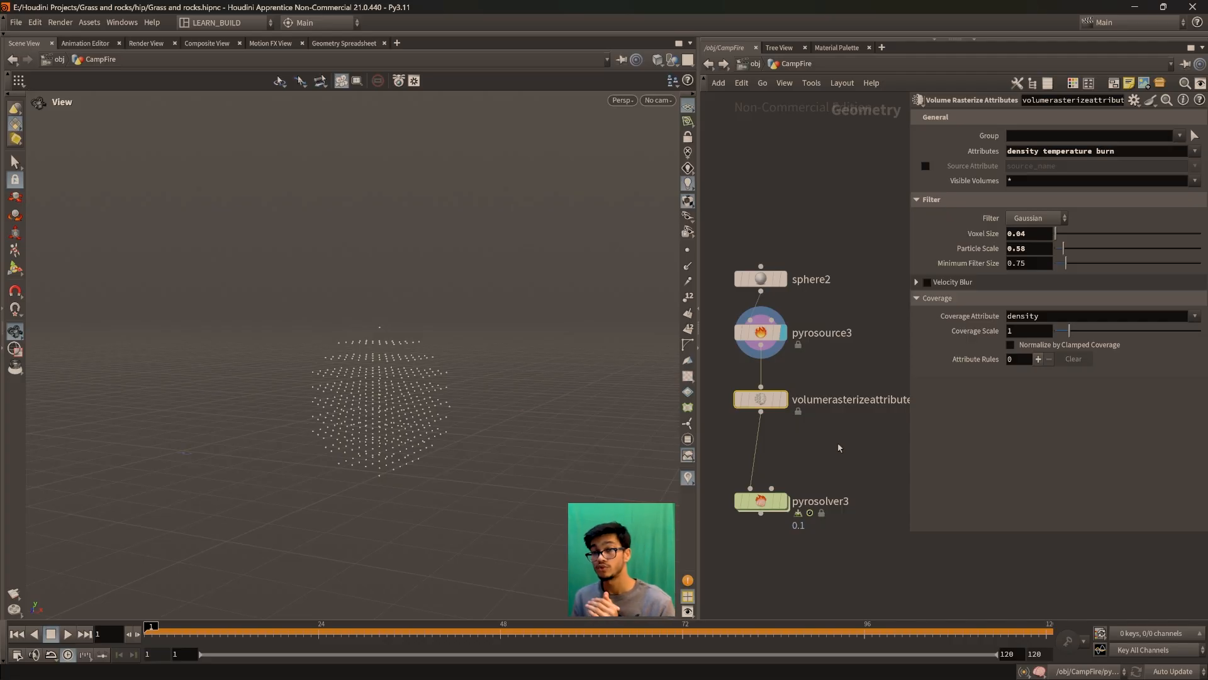
Add a new File node in an empty area of the CampFire network and display its geometry
scroll(838, 447, "down", 2)
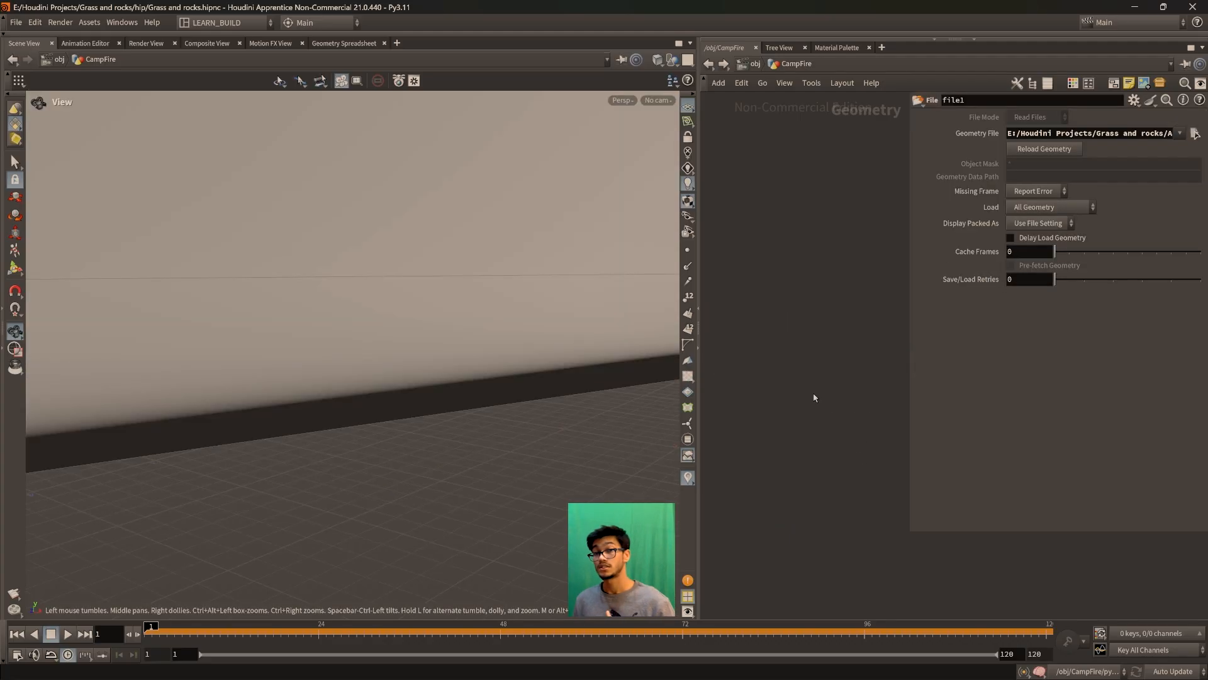
key("Tab")
type("fli")
key("BackSpace")
key("BackSpace")
type("il")
key("Return")
left_click(812, 395)
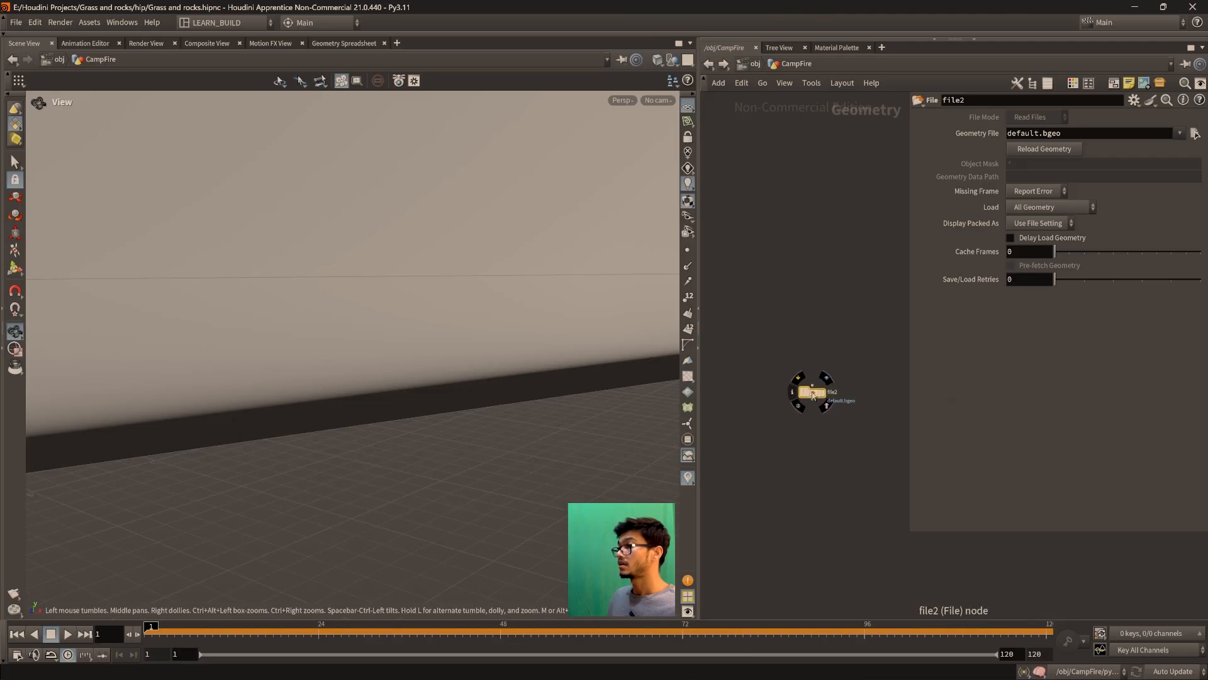
key("f")
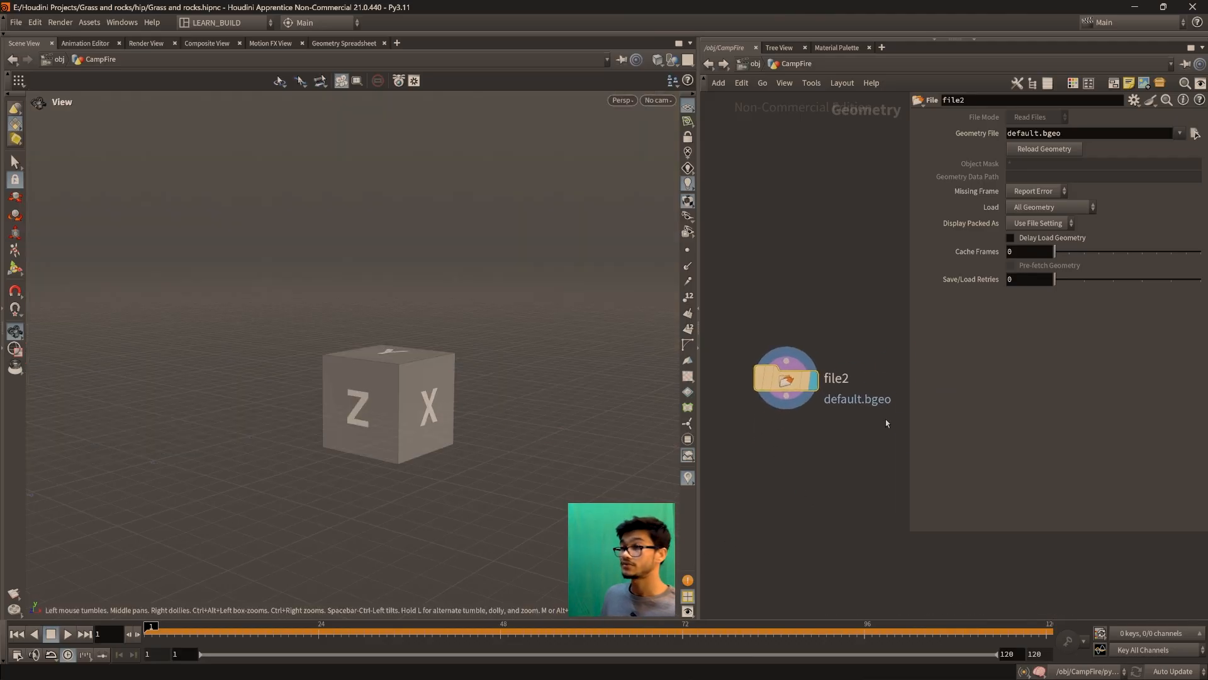
mouse_move(788, 381)
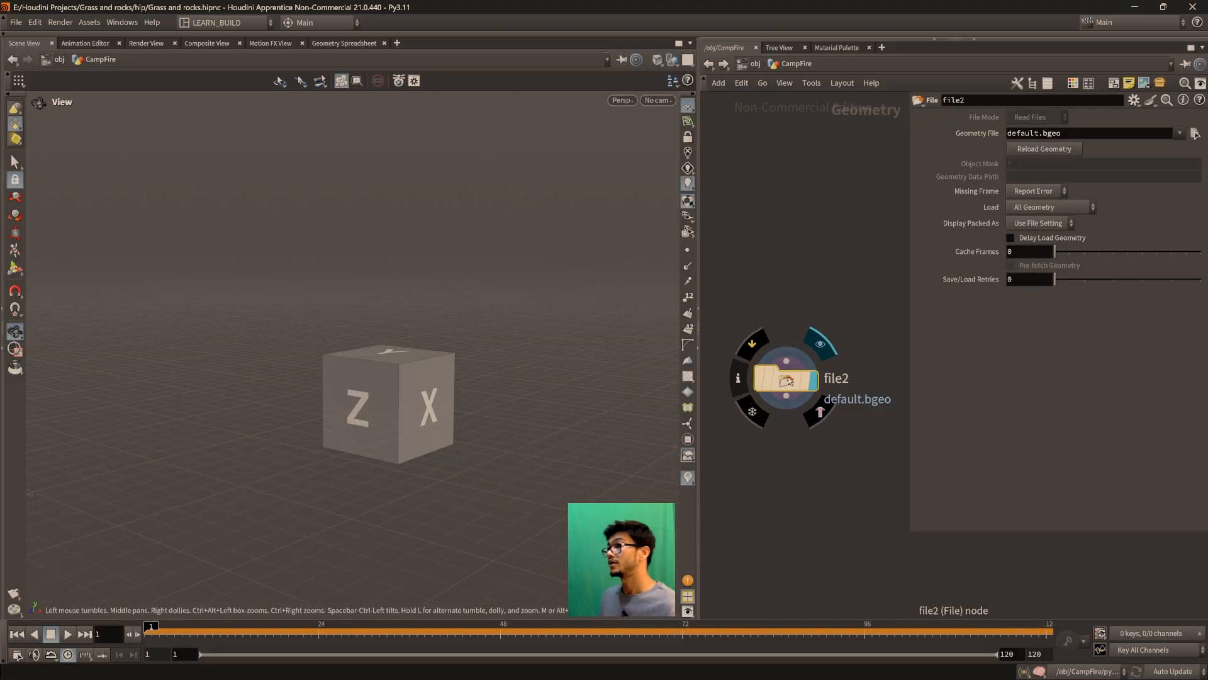
left_click_drag(791, 385, 795, 371)
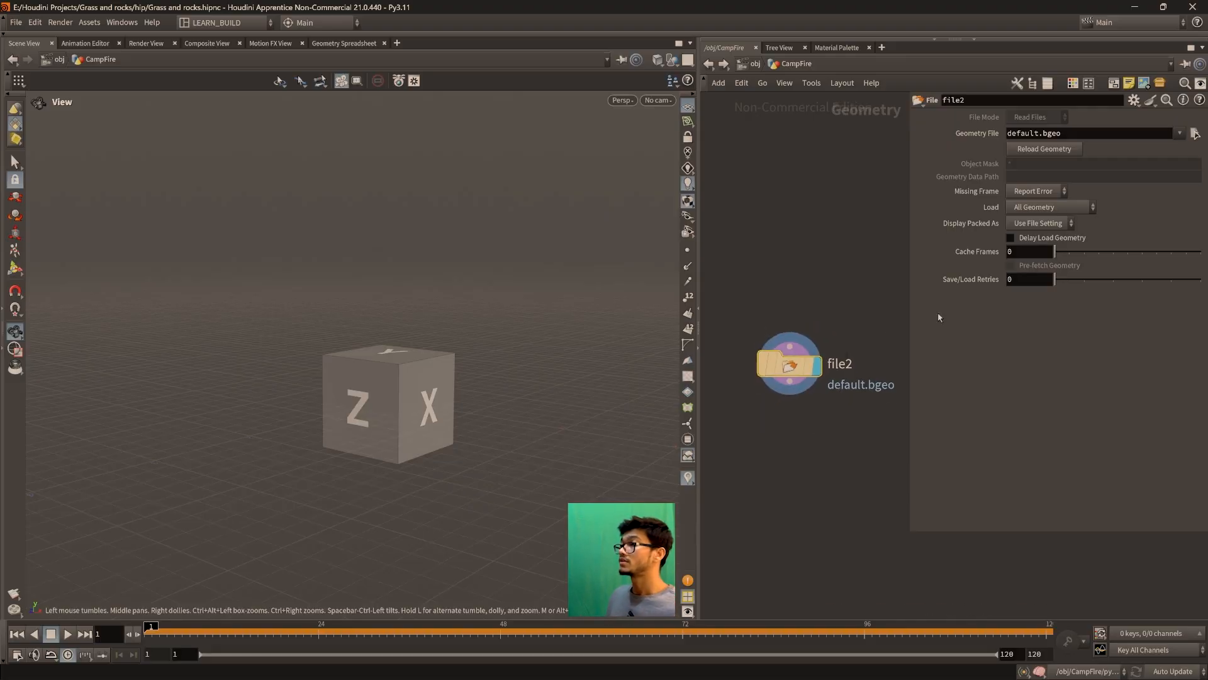
Load Campfire.fbx from the project's Assets folder into the new File node and frame the model in the viewport
left_click(1195, 134)
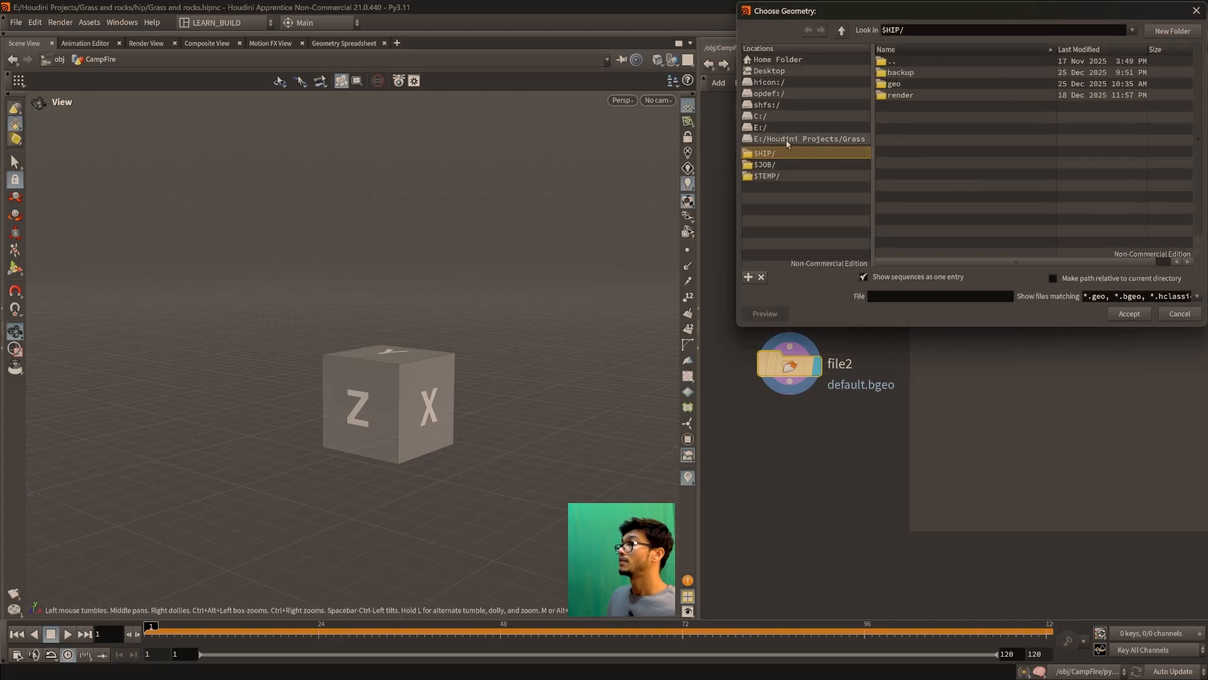
left_click(812, 138)
left_click(927, 63)
double_click(927, 63)
double_click(927, 73)
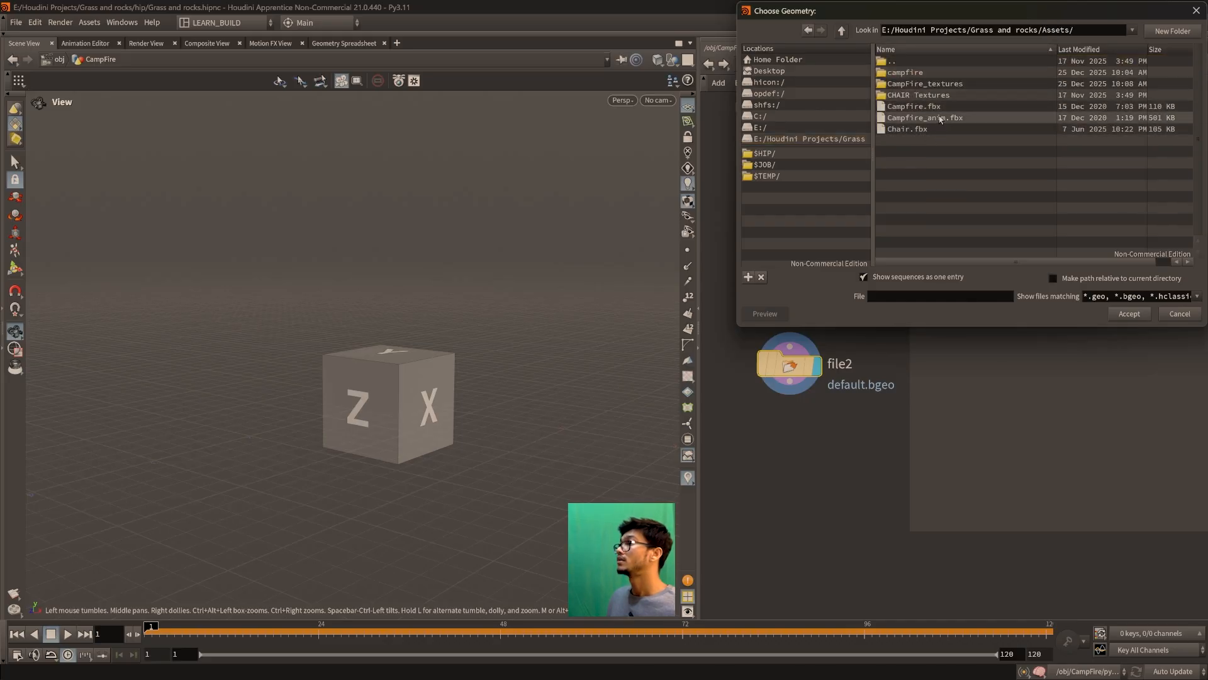
left_click(940, 107)
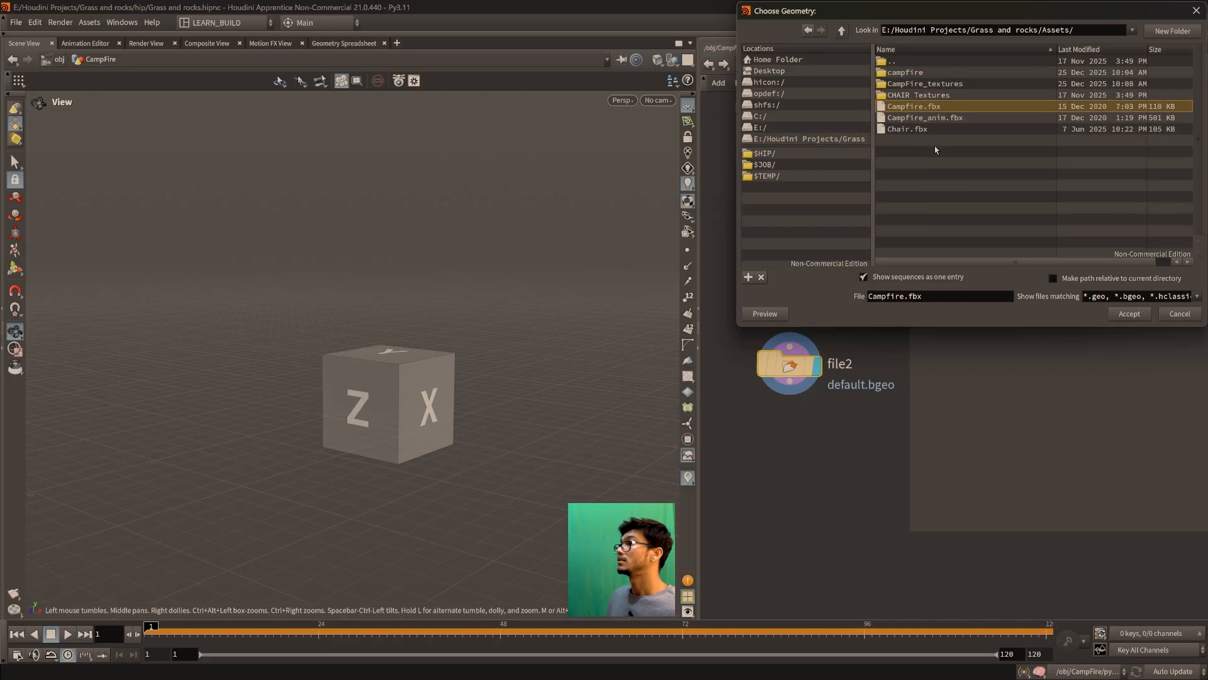
left_click(1129, 314)
key("f")
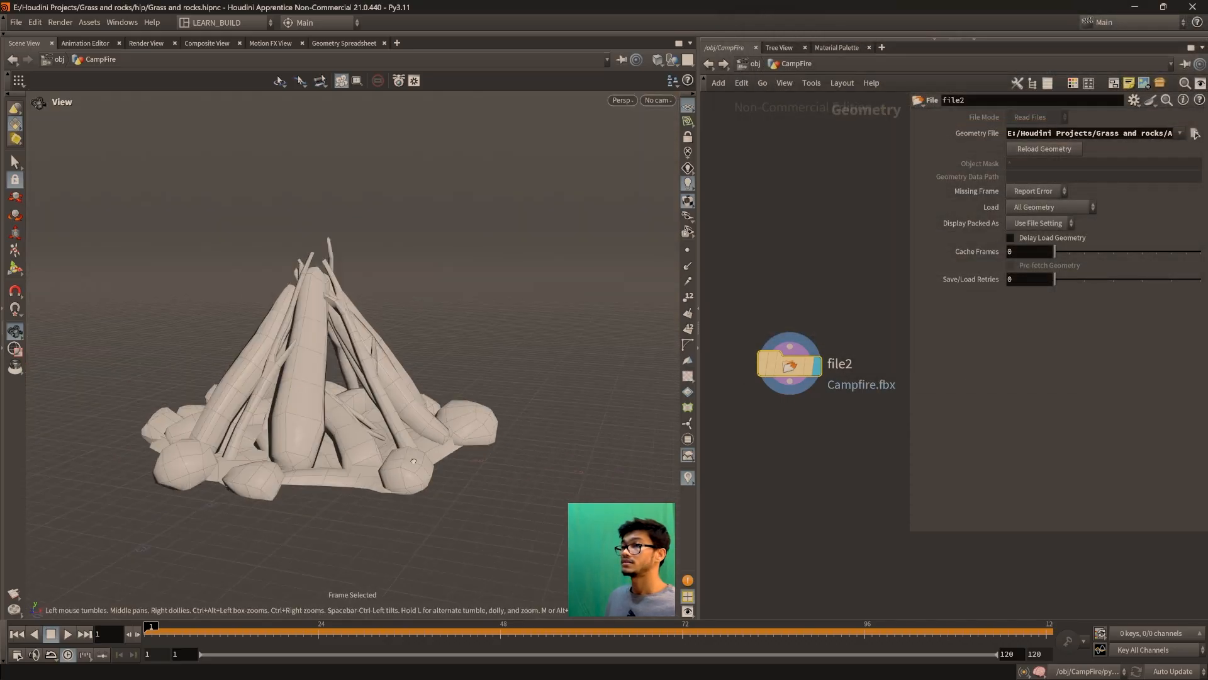
Add a Match Size node under the campfire File node, wired to its output, and display it
key("Tab")
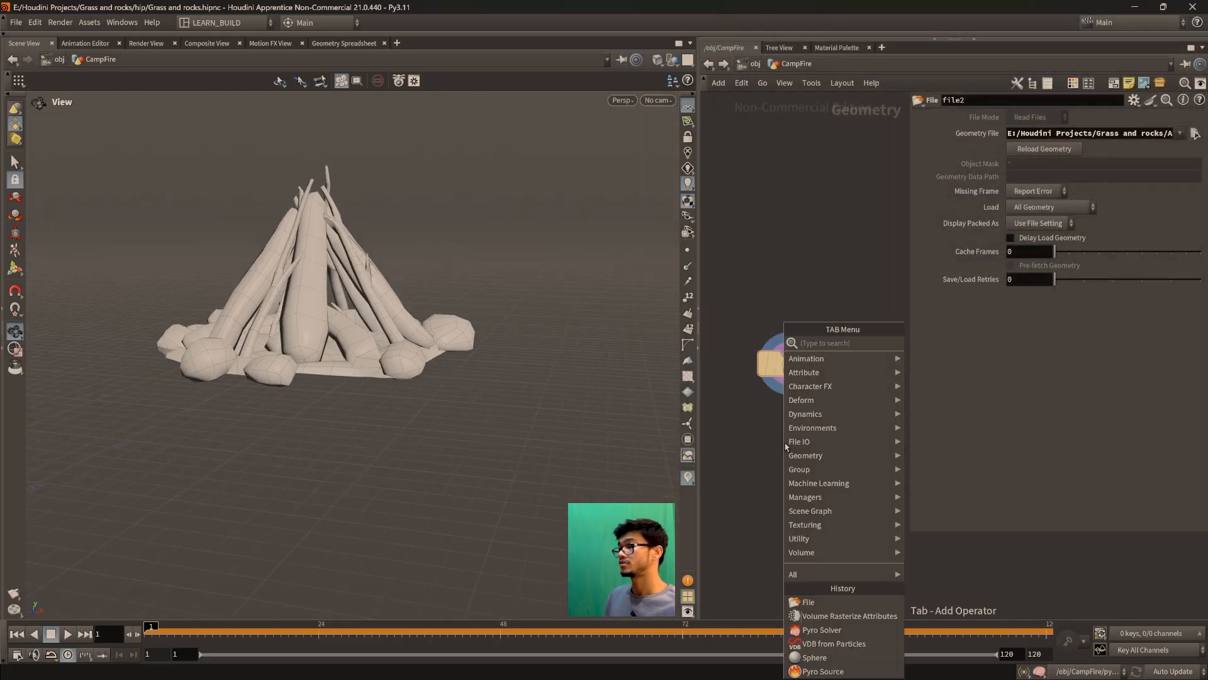
type("matchs")
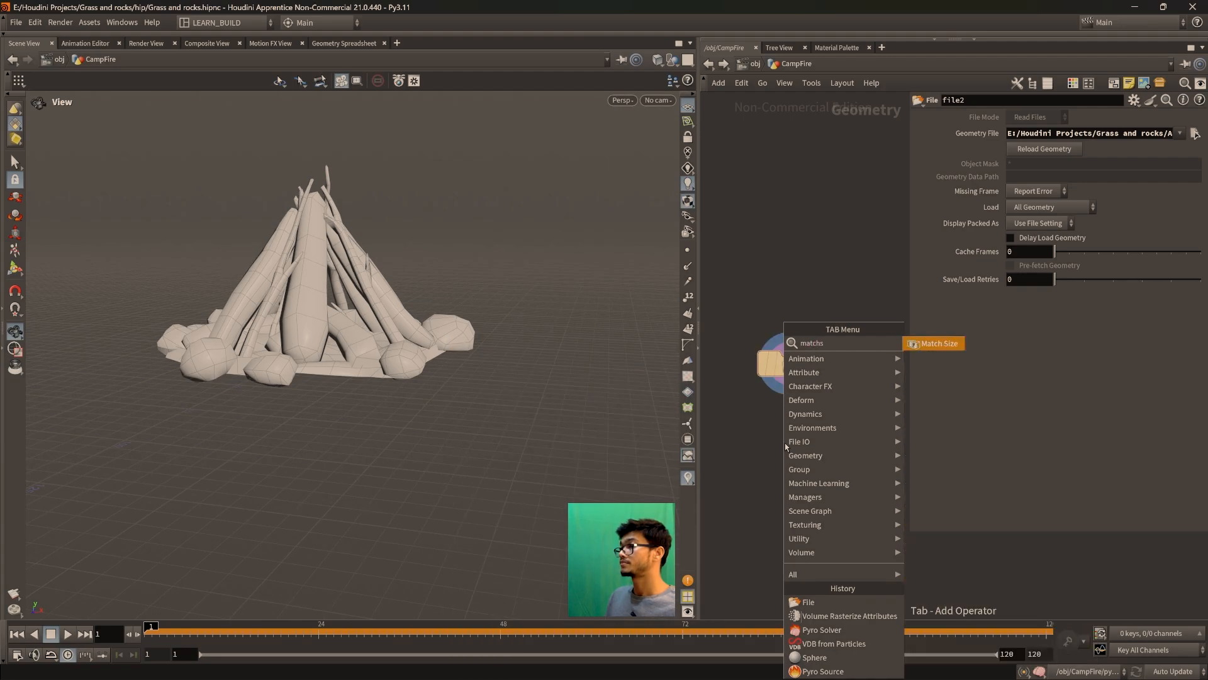
key("Return")
left_click(786, 447)
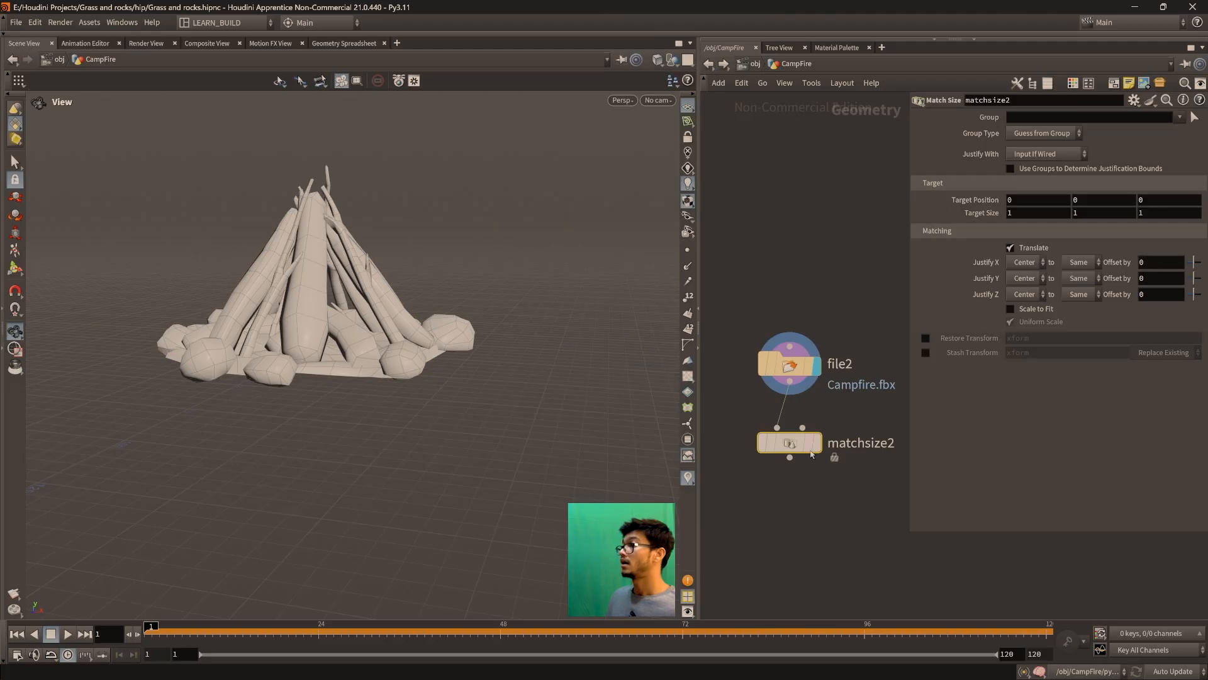
left_click(816, 442)
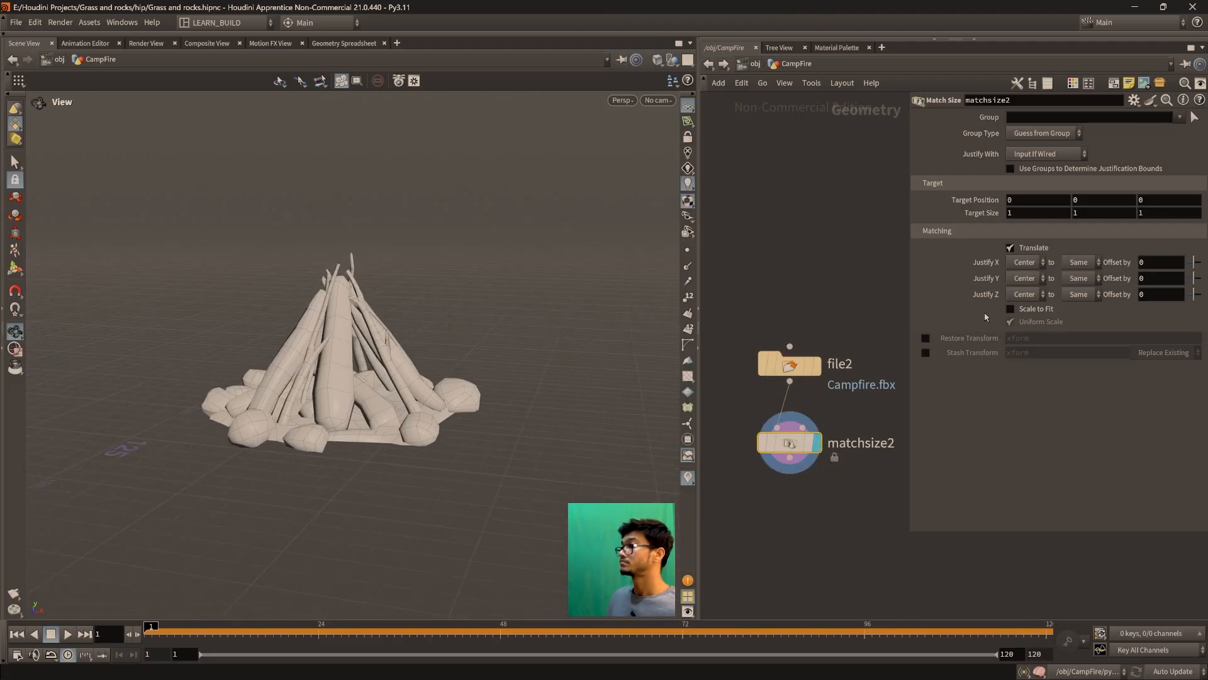
Enable Scale to Fit on the Match Size node and set the X and Y Target Size to 5
left_click(1012, 309)
left_click(1014, 214)
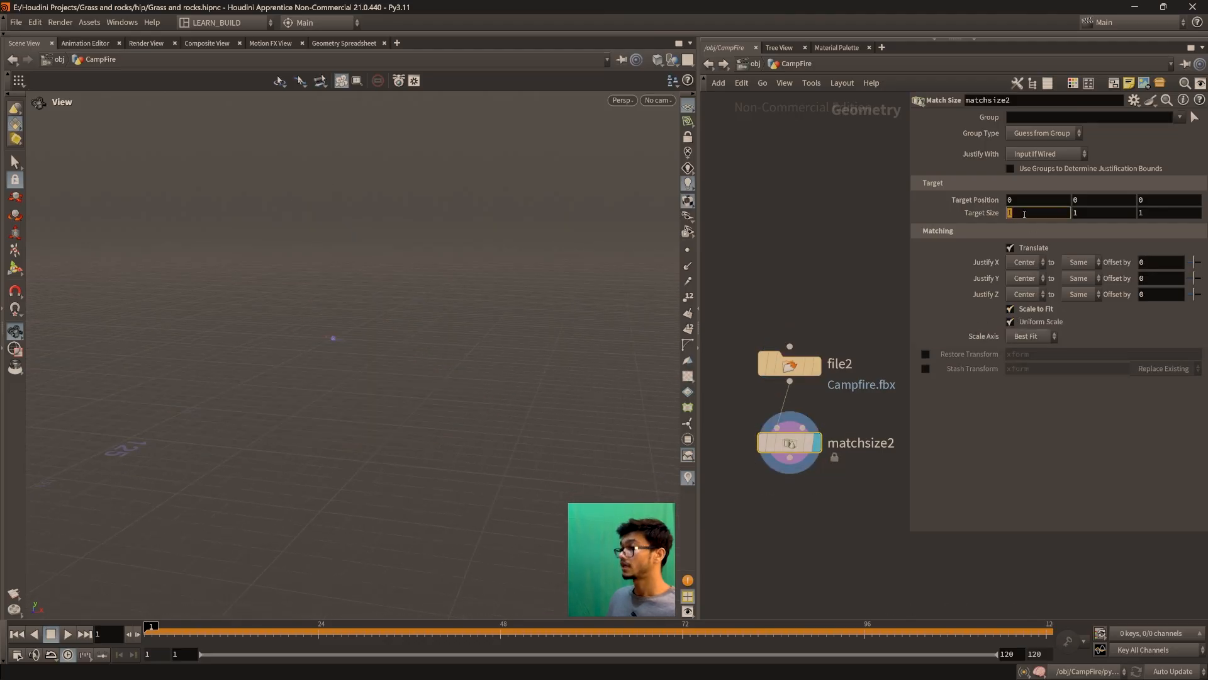
type("5")
key("Tab")
type("5")
key("Tab")
type("5")
scroll(332, 367, "up", 2)
type("f")
left_click(346, 361)
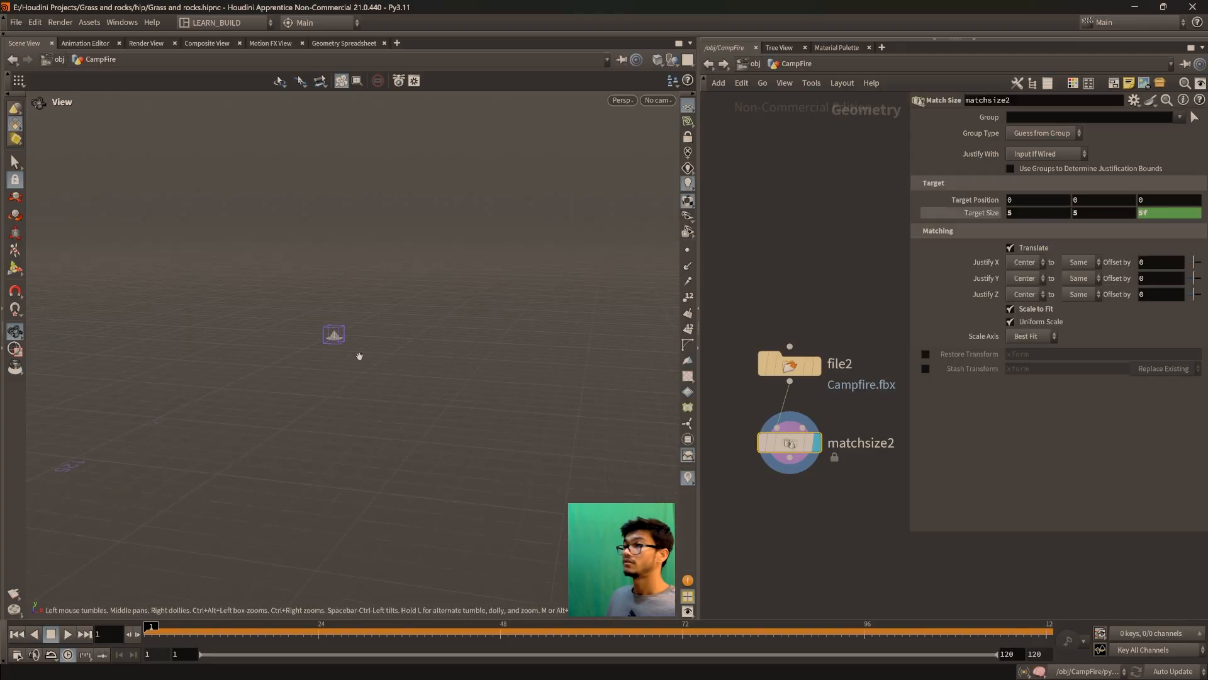
Correct the Match Size node's Z Target Size to 5 and frame the scaled campfire
left_click(1181, 212)
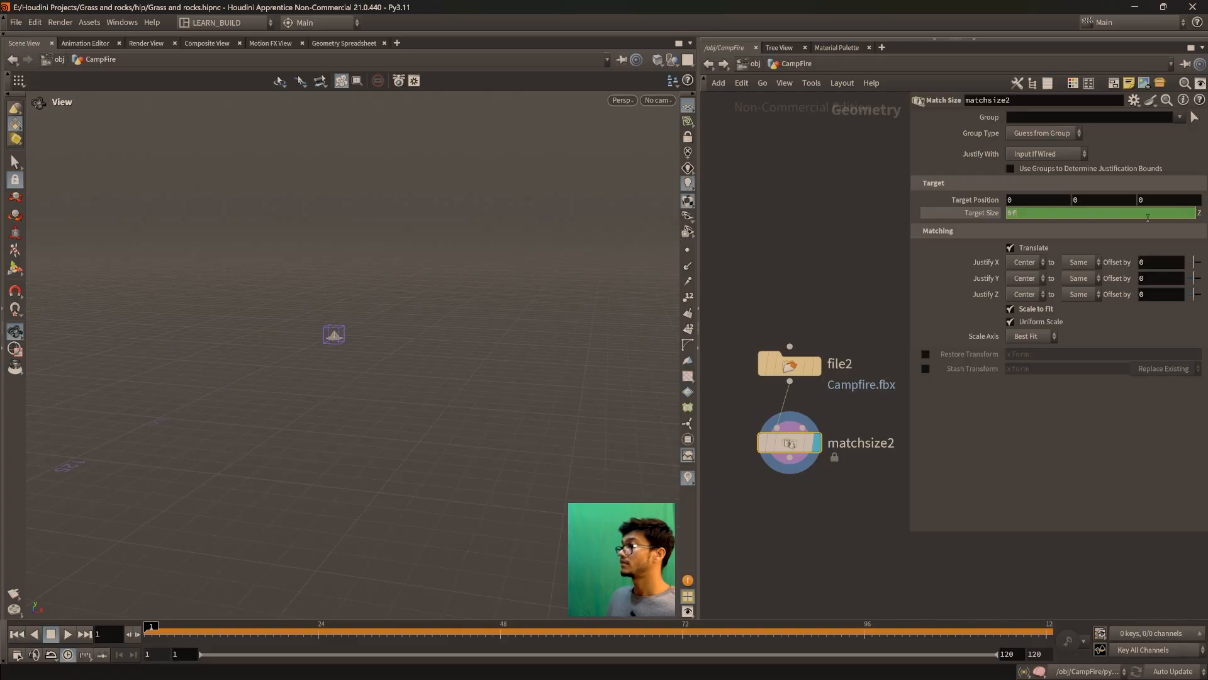
key("ctrl+z")
type("5")
key("Return")
key("f")
left_click_drag(406, 414, 412, 370)
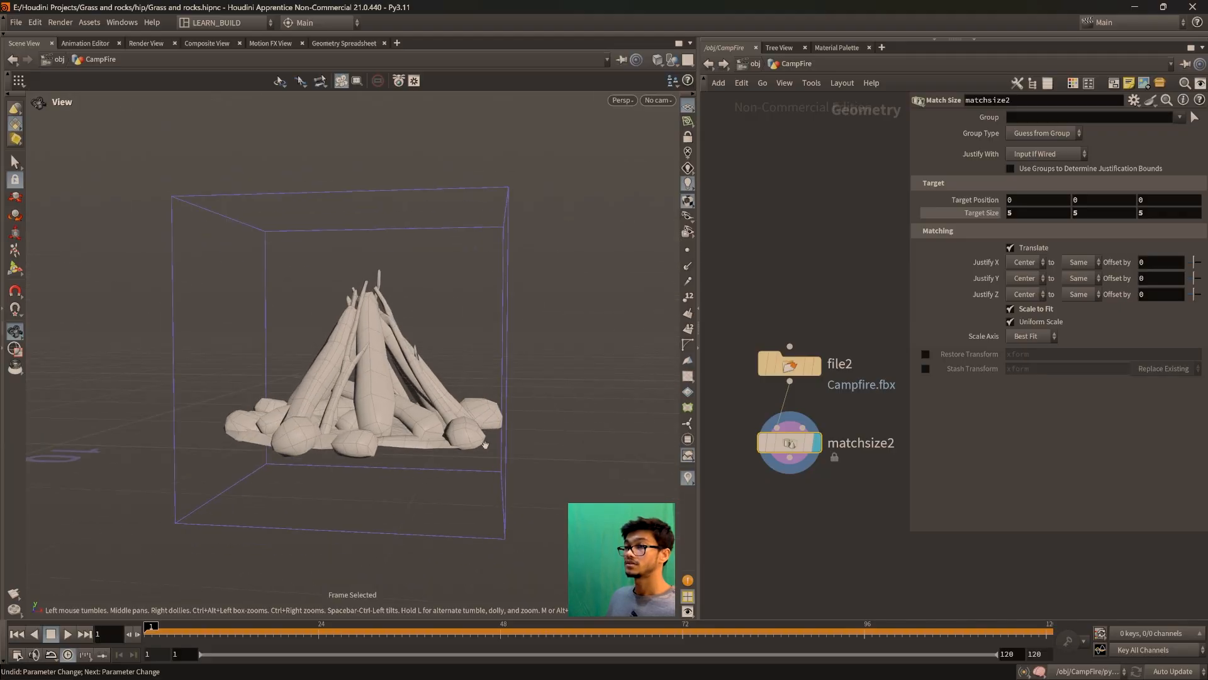
Set Justify Y to Min on the Match Size node and inspect the campfire's placement on the ground
left_click(1025, 279)
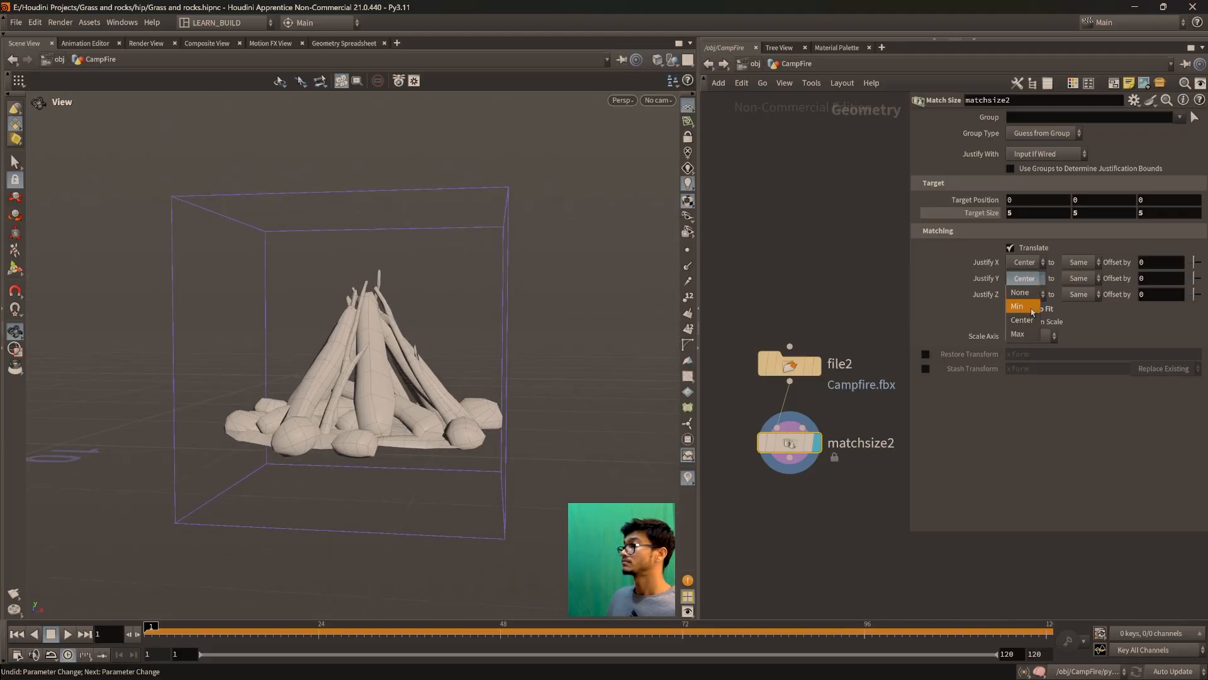
left_click(1022, 288)
left_click_drag(438, 445, 428, 507)
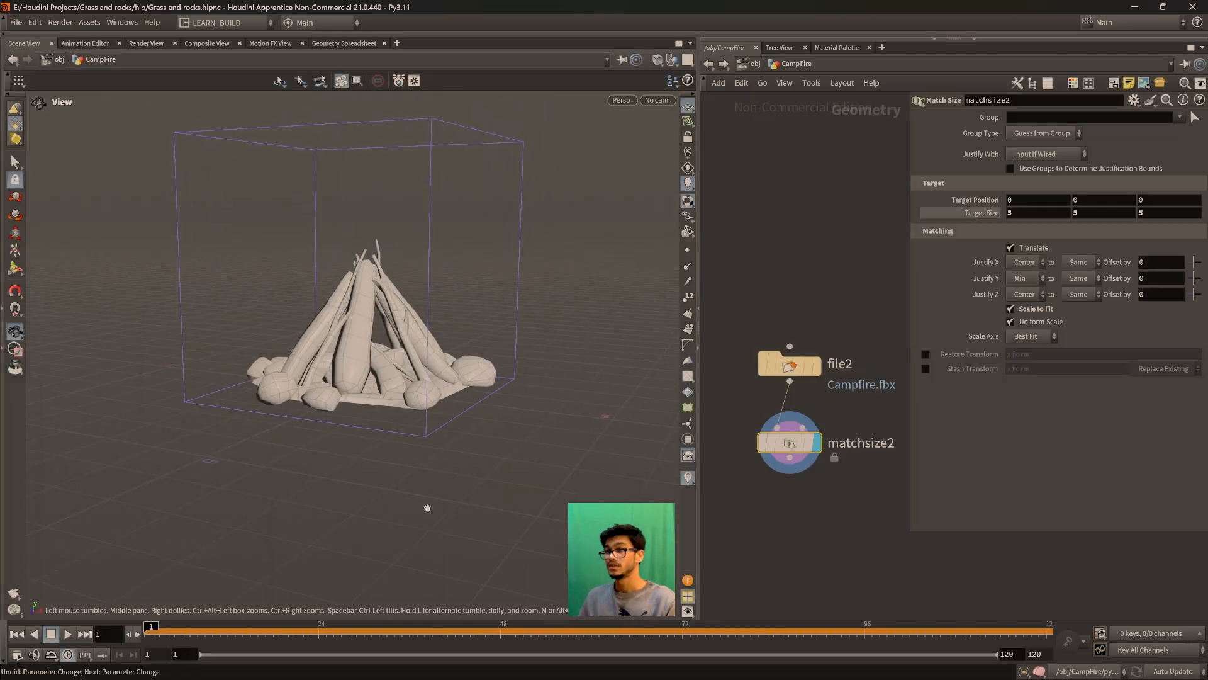
left_click_drag(427, 507, 466, 494)
middle_click_drag(830, 516, 830, 461)
scroll(485, 437, "down", 2)
left_click_drag(379, 371, 434, 387)
scroll(377, 428, "up", 2)
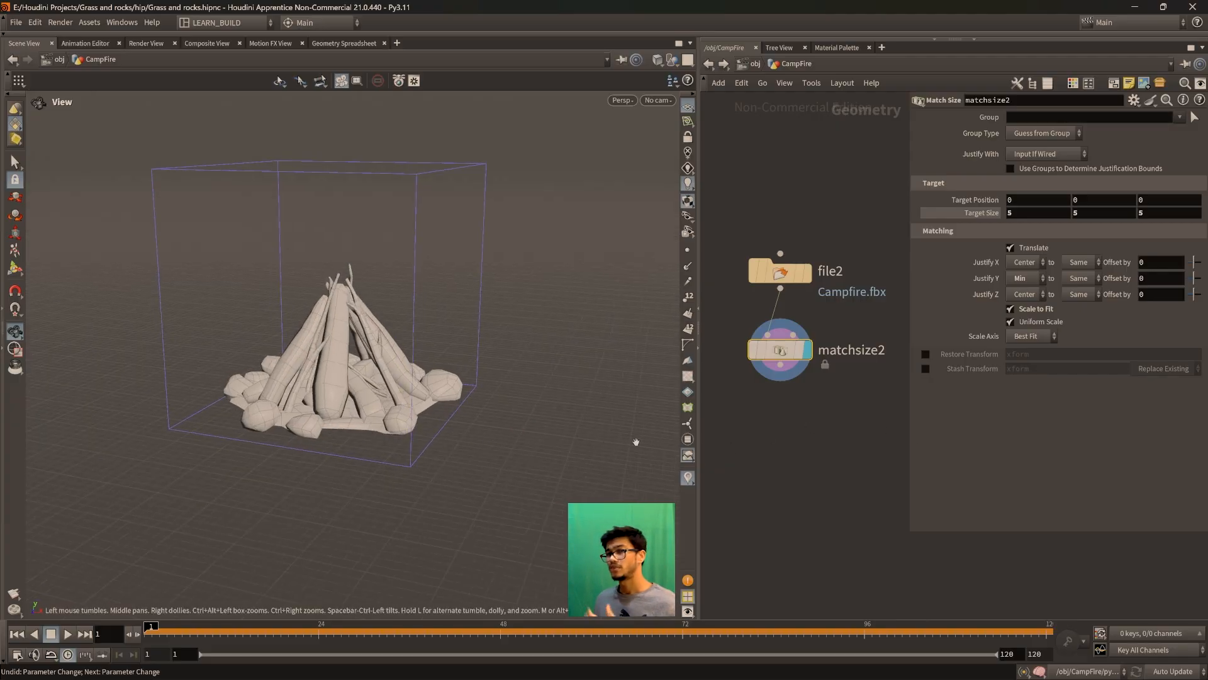
Add a Pyro Source node below matchsize2, wired to its output
middle_click_drag(816, 441, 808, 412)
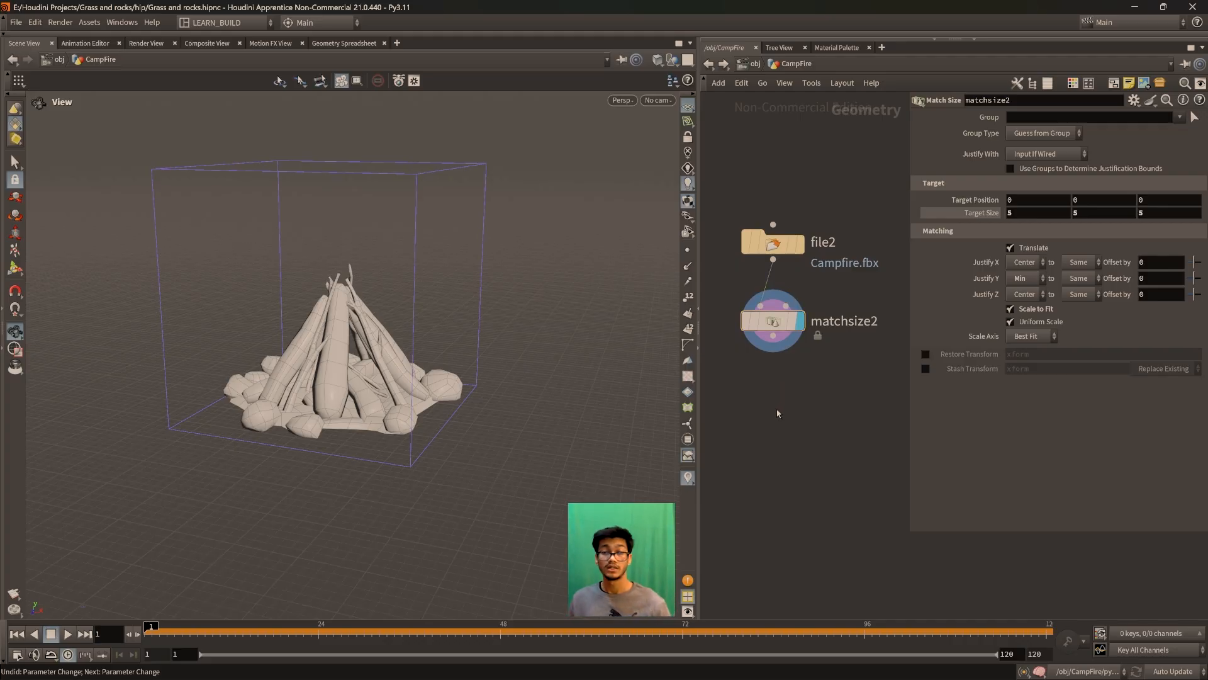
key("Tab")
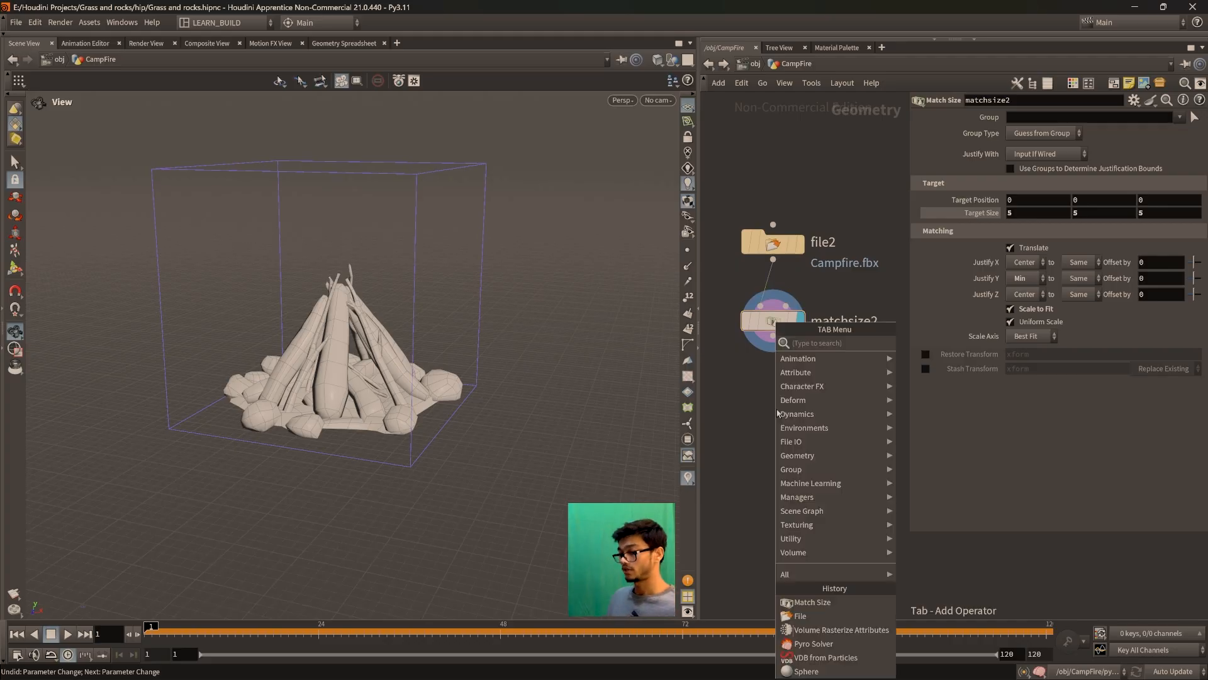
type("pryso")
key("BackSpace")
key("BackSpace")
key("BackSpace")
key("BackSpace")
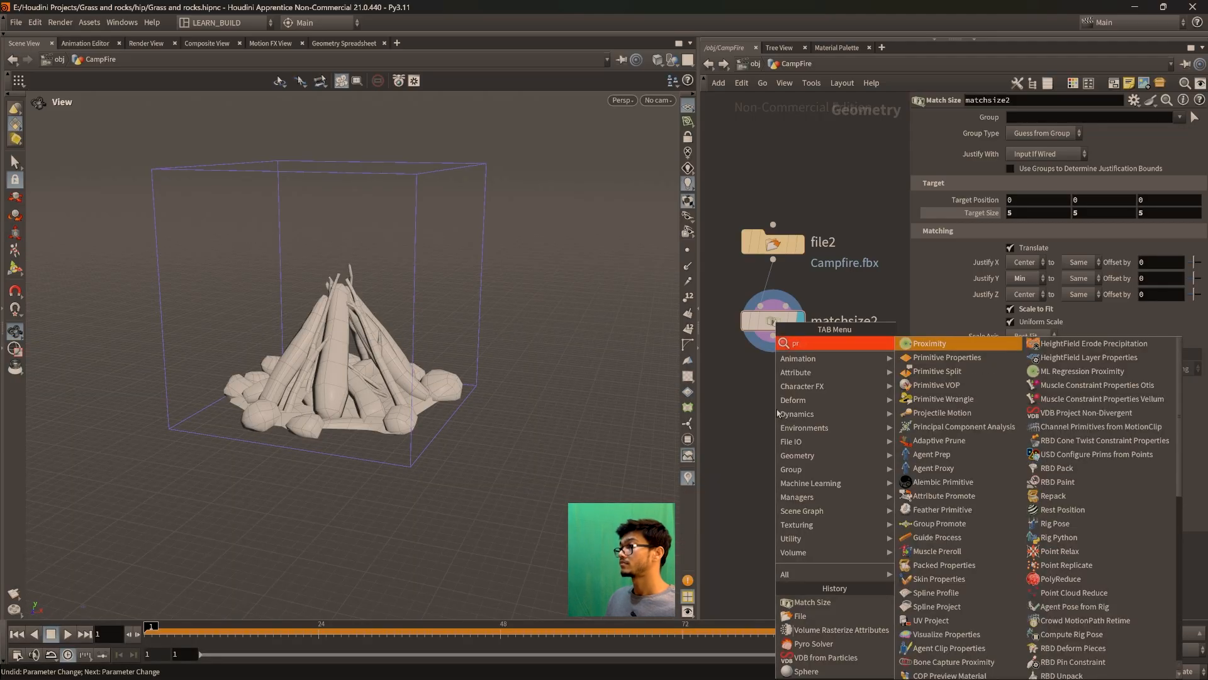
type("yroso")
key("Return")
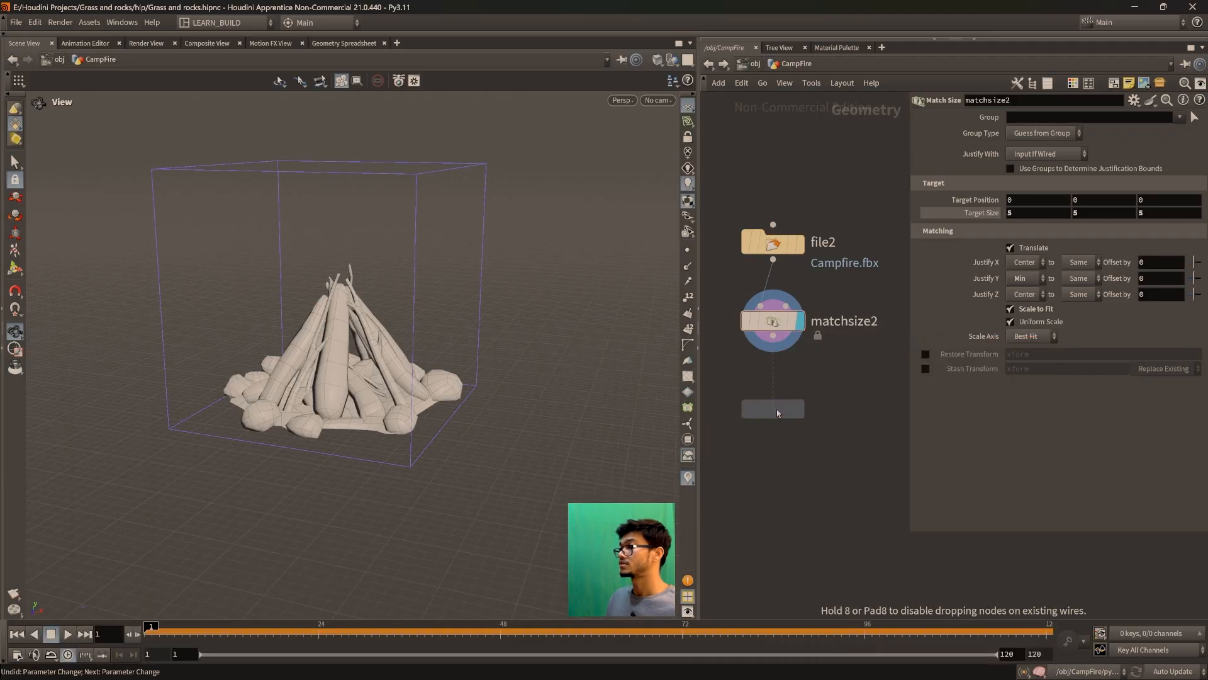
left_click(778, 414)
Display the new Pyro Source node's points, frame them, and align the node under matchsize2
left_click(761, 391)
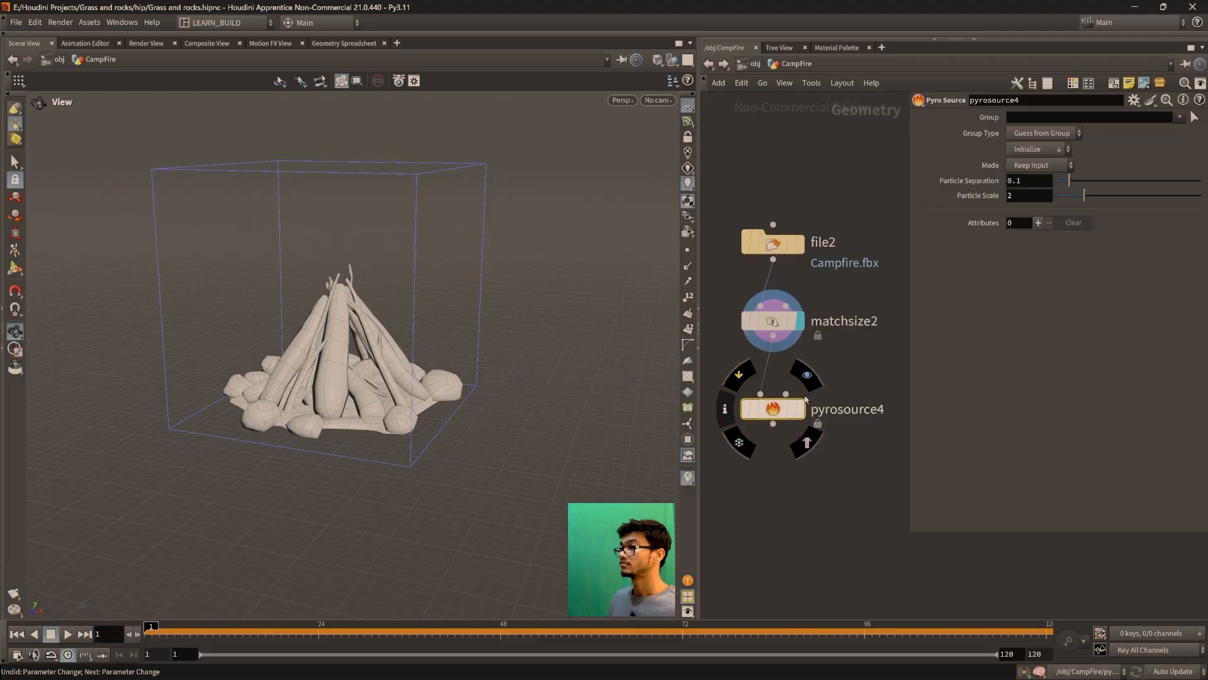
left_click(809, 375)
key("f")
left_click_drag(438, 410, 409, 368)
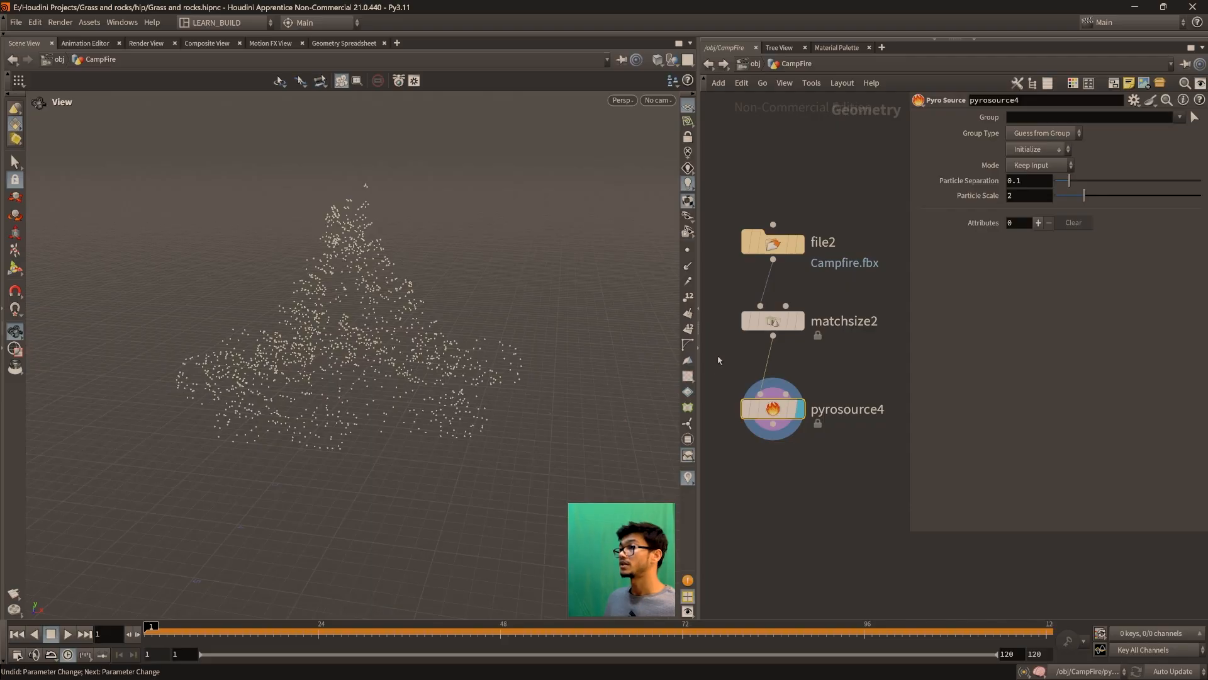
left_click_drag(769, 410, 770, 401)
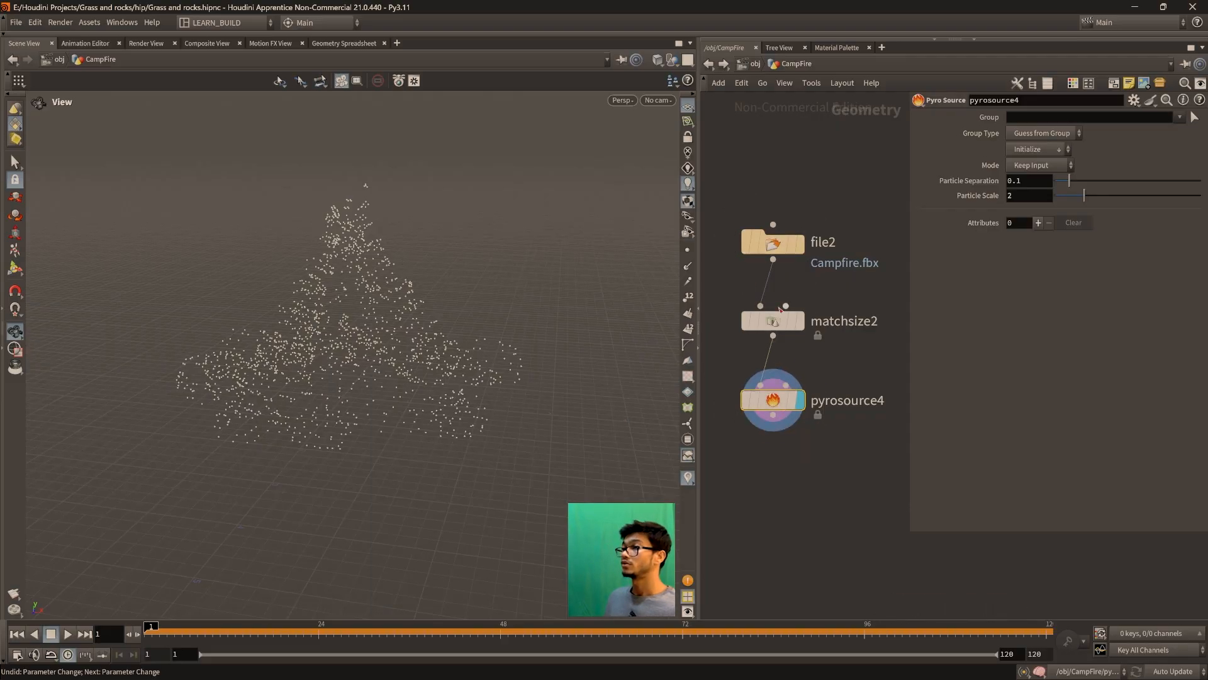
Set the Pyro Source node's Mode to Volume Scatter
left_click(1054, 150)
left_click(1118, 163)
left_click(1063, 167)
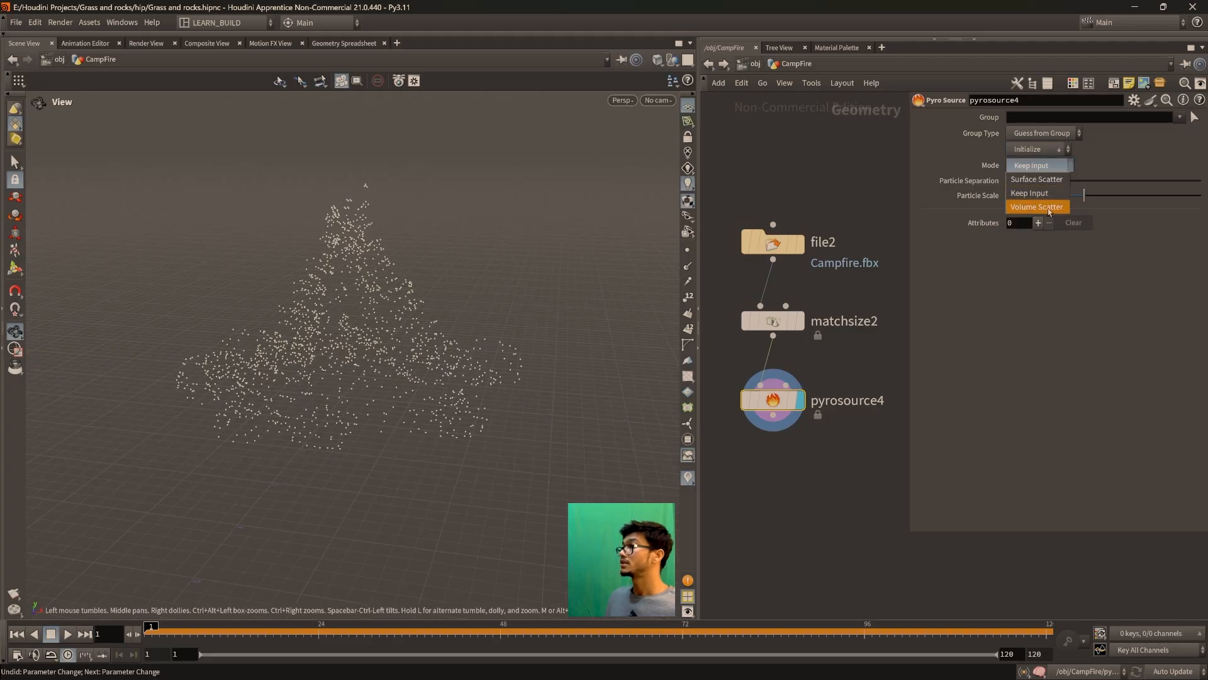
left_click(1049, 207)
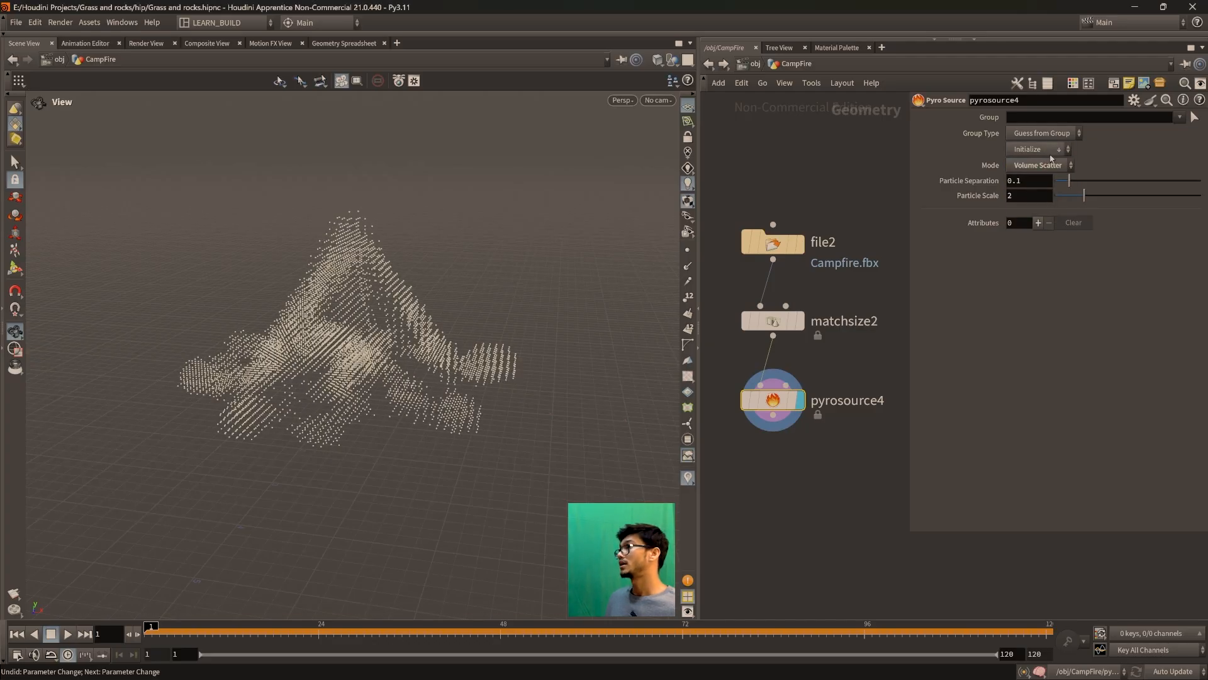
Initialize the Pyro Source node with Burn and Temperature attributes and inspect the scattered points
left_click(1046, 149)
left_click(1048, 179)
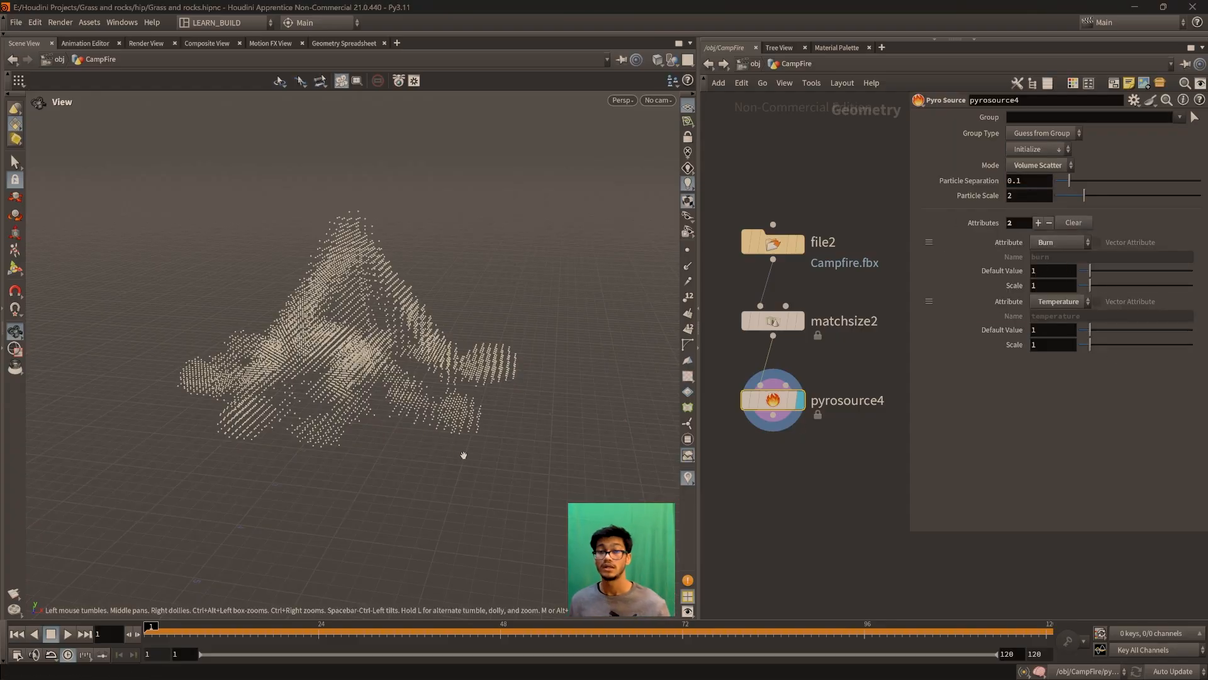
mouse_move(464, 454)
left_mouse_down()
mouse_move(446, 440)
mouse_move(485, 437)
mouse_move(446, 449)
left_mouse_up()
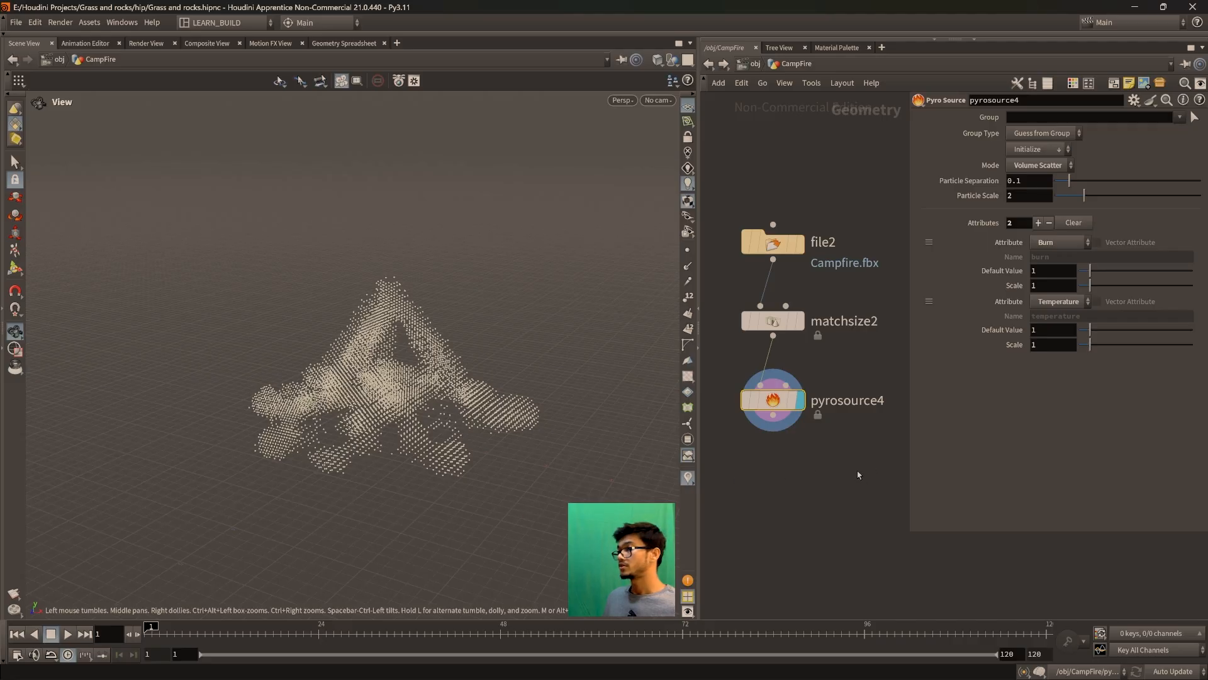
middle_click_drag(857, 476, 859, 444)
mouse_move(577, 445)
left_mouse_down()
mouse_move(485, 421)
mouse_move(575, 436)
left_mouse_up()
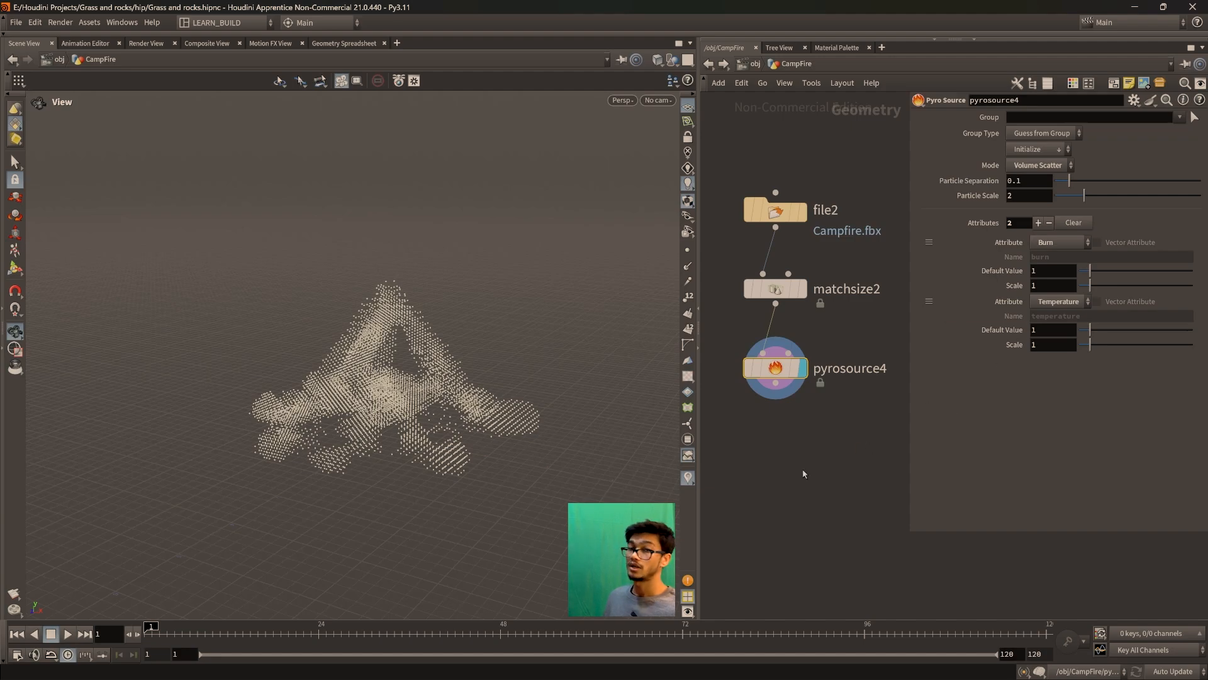
Add a Volume Rasterize Attributes node below pyrosource4, wired to its output, and display it
key("Tab")
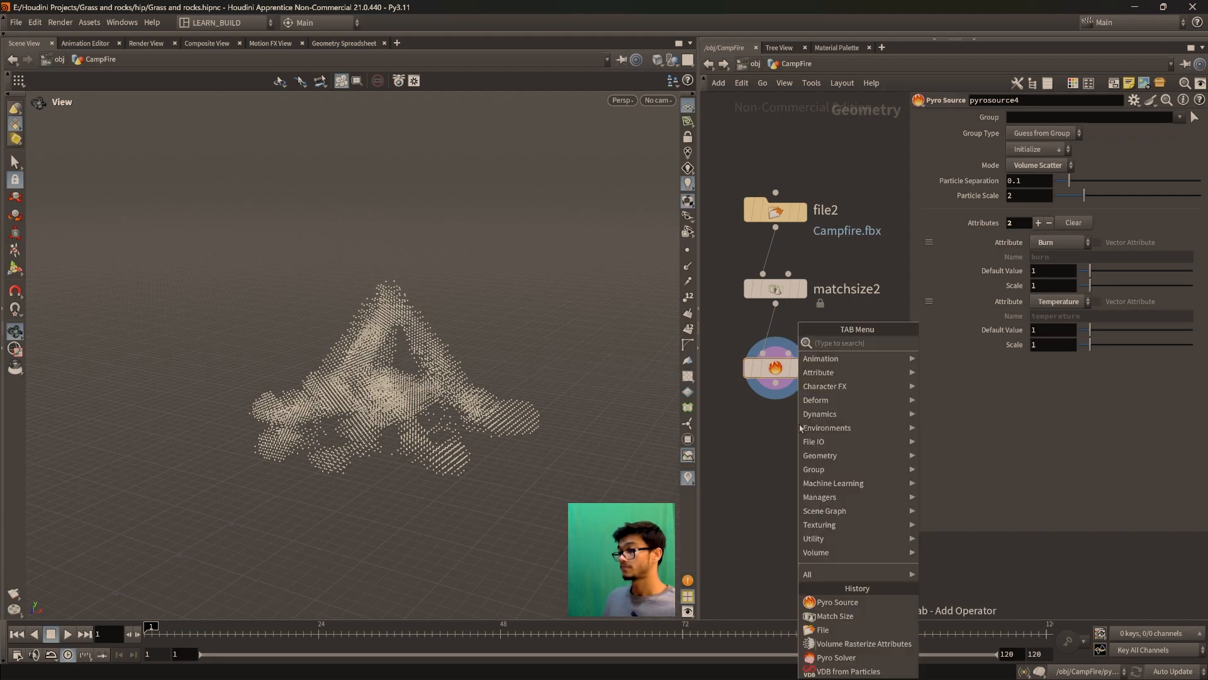
type("volu")
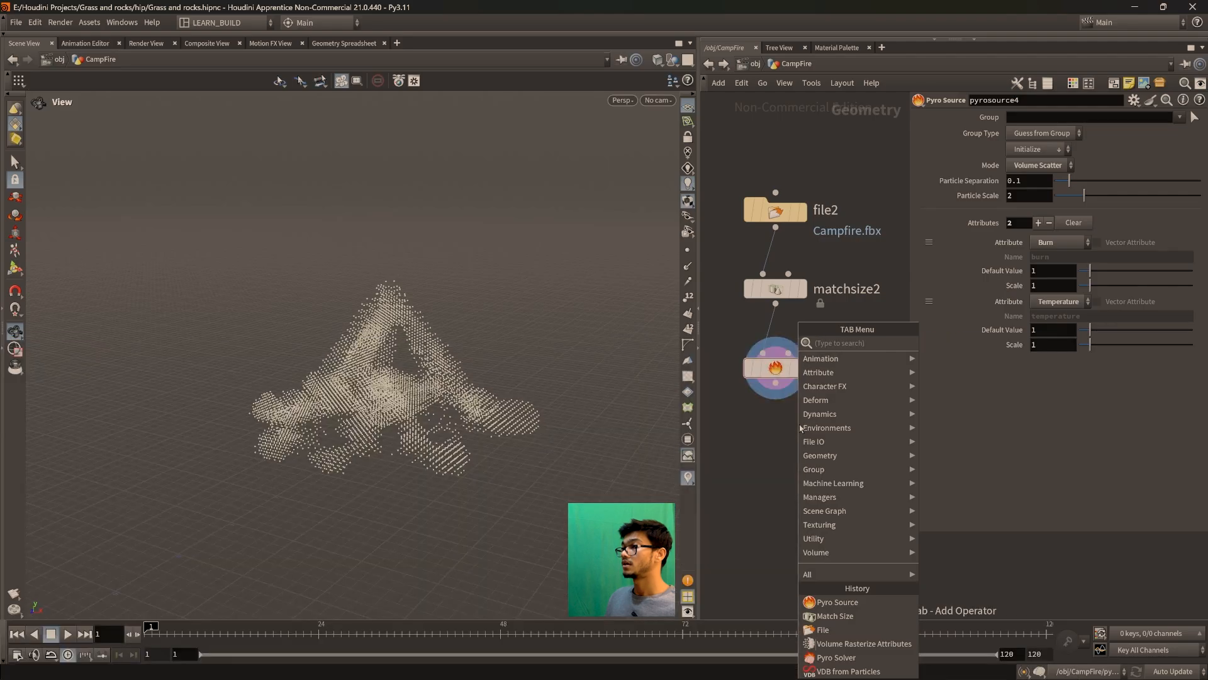
type("mera")
key("Down")
key("Down")
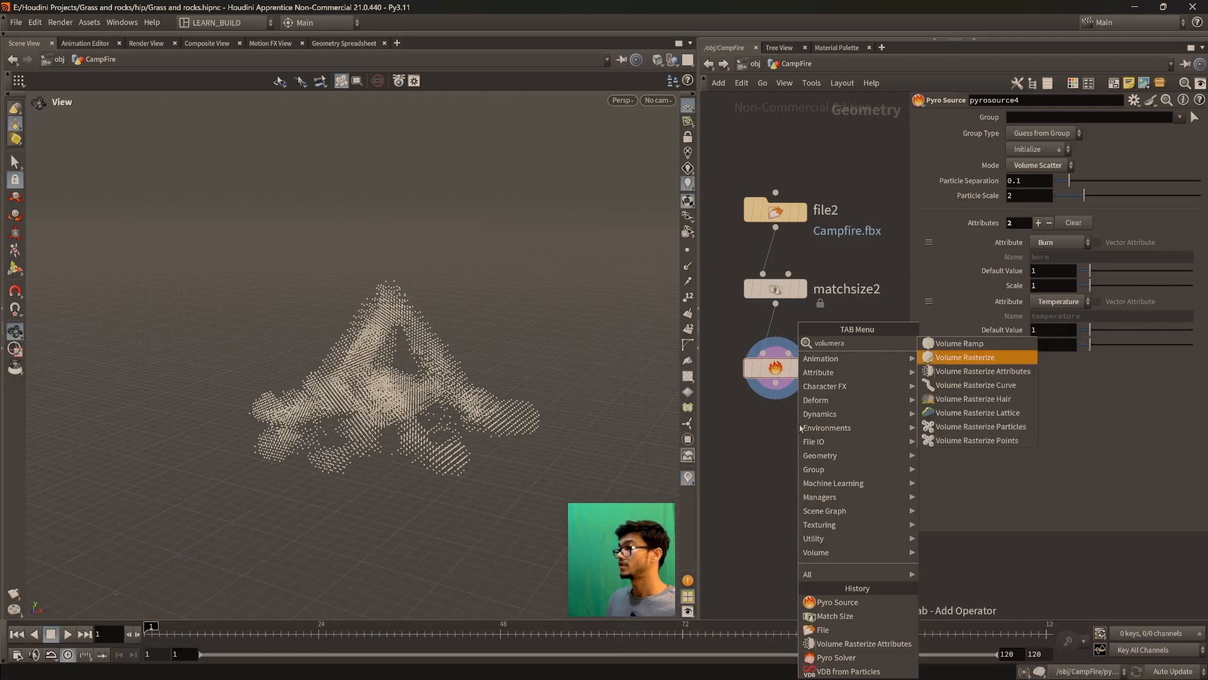
key("Return")
left_click(800, 427)
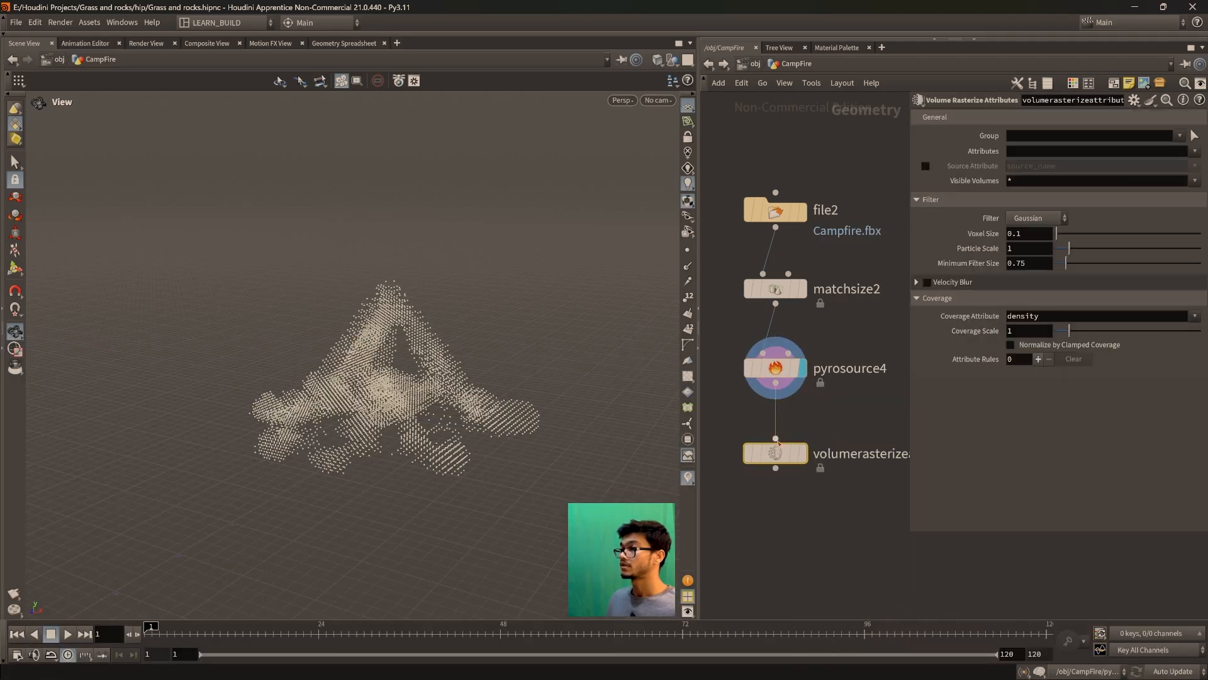
left_click(807, 426)
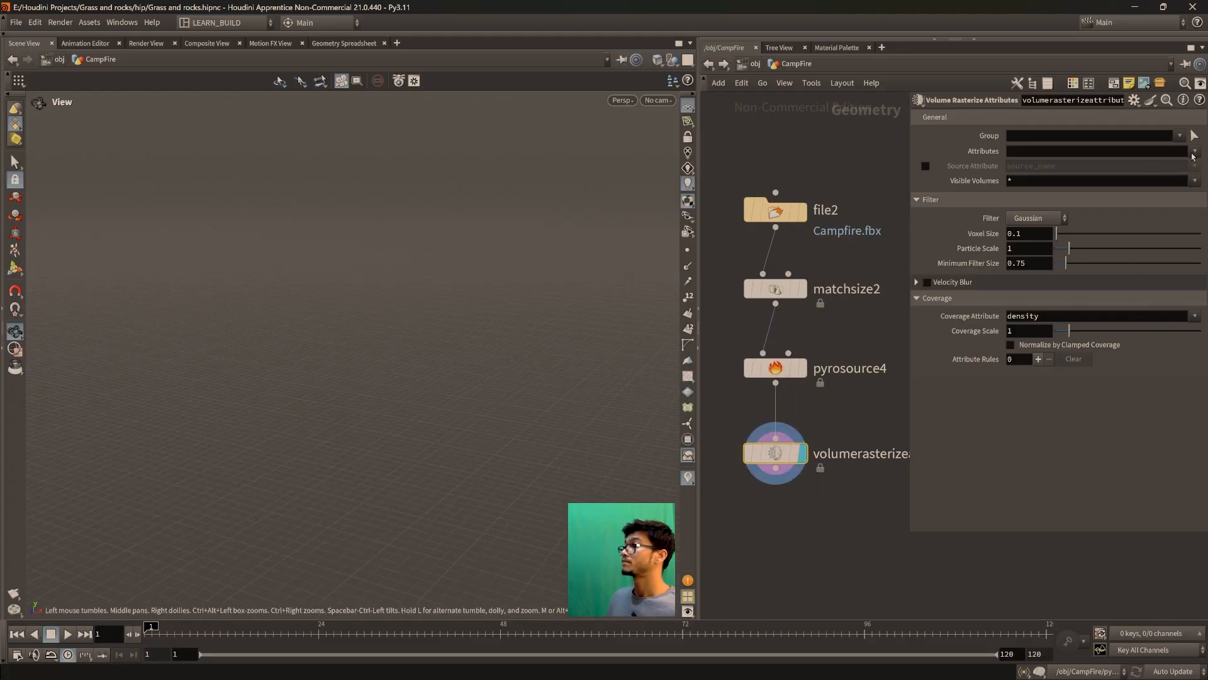
Set the Volume Rasterize Attributes node to rasterize the burn and temperature attributes
left_click(1193, 151)
left_click(1160, 179)
left_click(1194, 152)
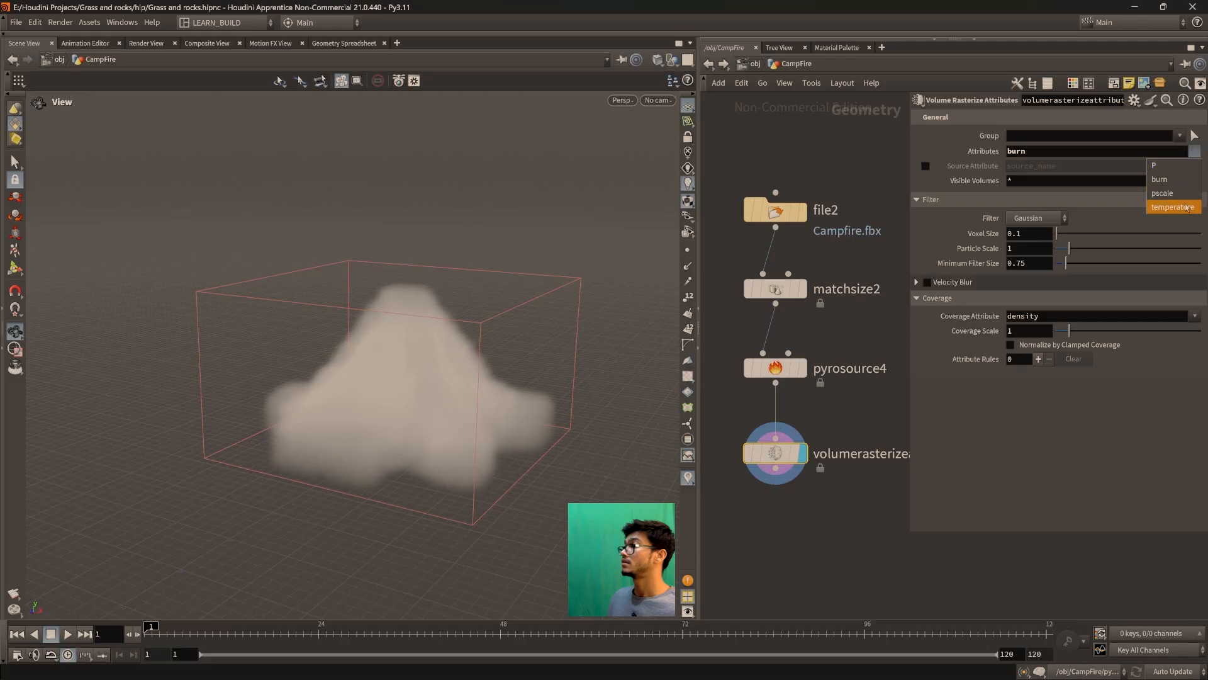
left_click(1172, 207)
mouse_move(461, 408)
left_mouse_down()
mouse_move(447, 418)
mouse_move(460, 464)
mouse_move(304, 432)
mouse_move(365, 421)
left_mouse_up()
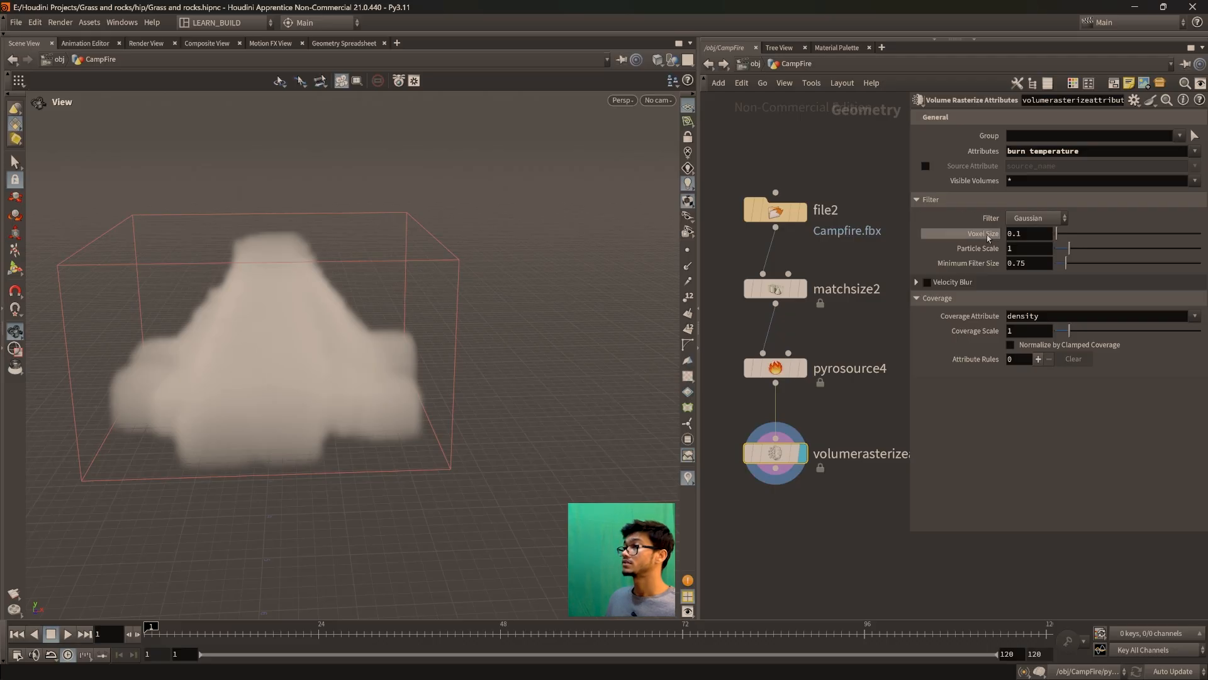
Display the pyrosource4 node and reduce its particle separation to 0.045
left_click(803, 368)
left_click(775, 371)
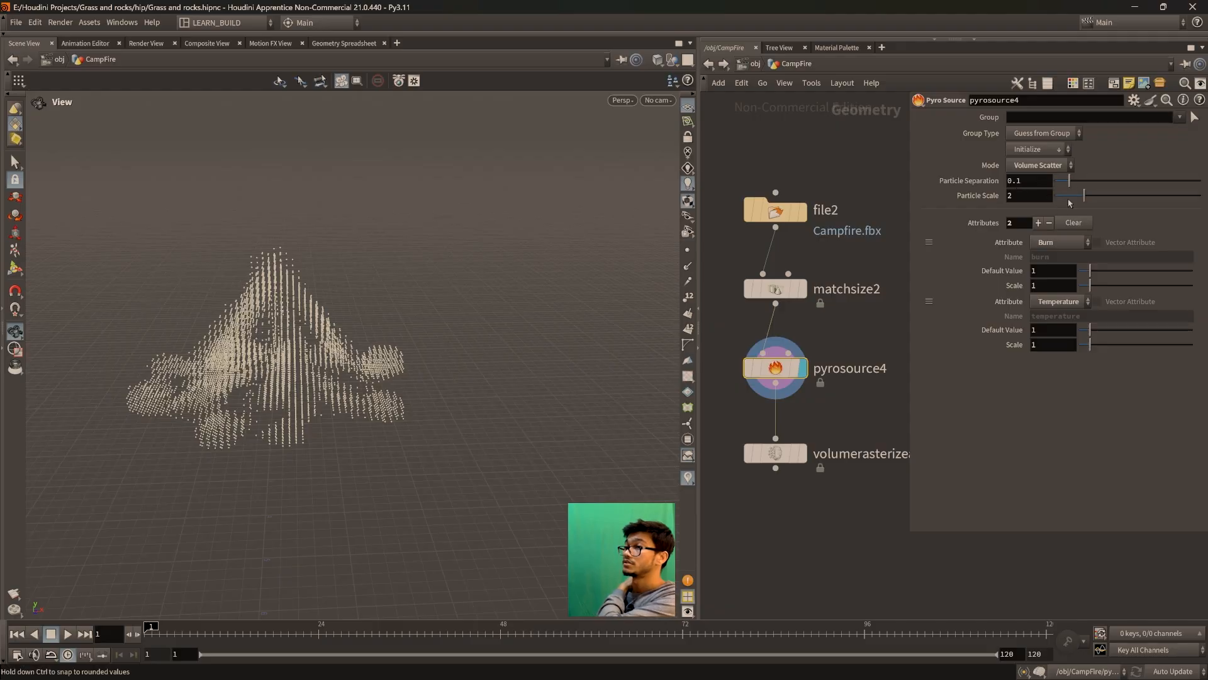
left_click_drag(1072, 183, 1064, 185)
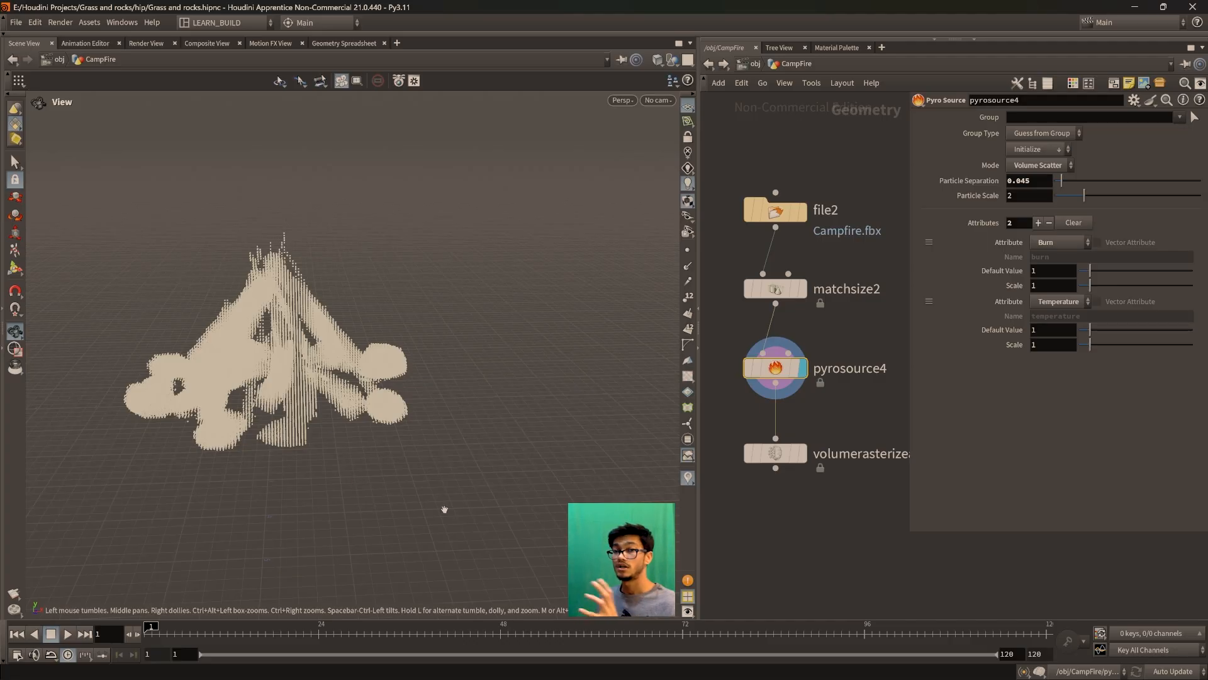
left_click_drag(378, 402, 449, 412)
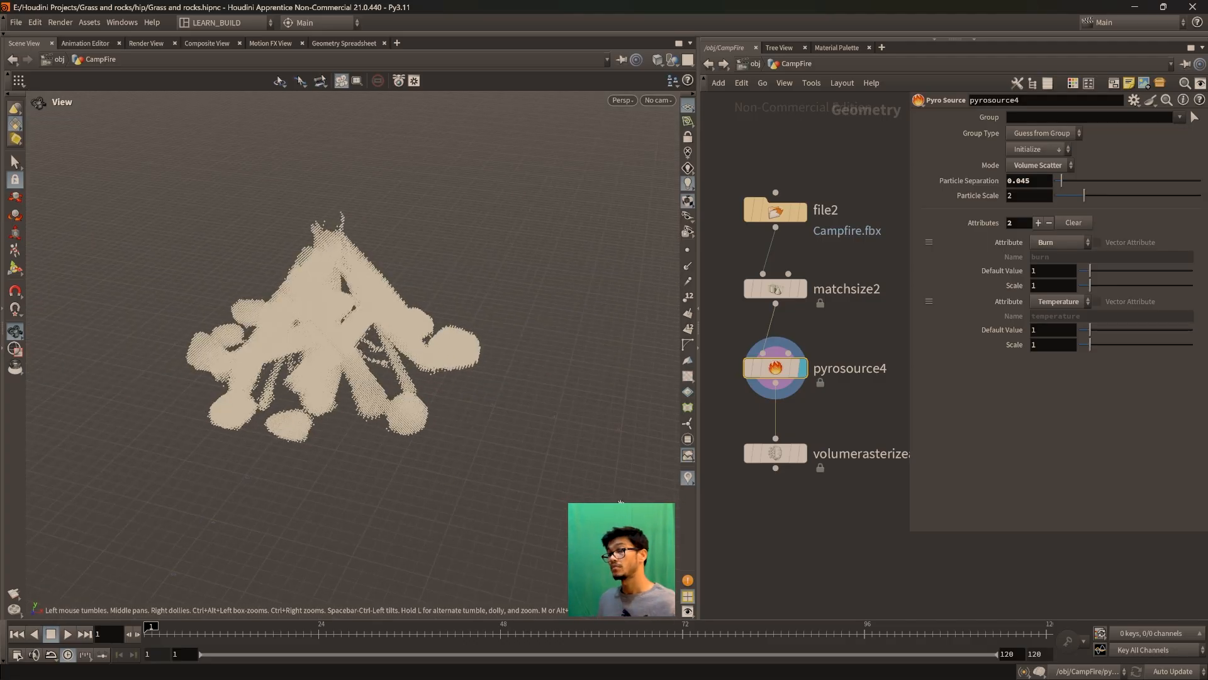
Display the Volume Rasterize Attributes node's output again to view the denser campfire volume
middle_click_drag(846, 520, 833, 517)
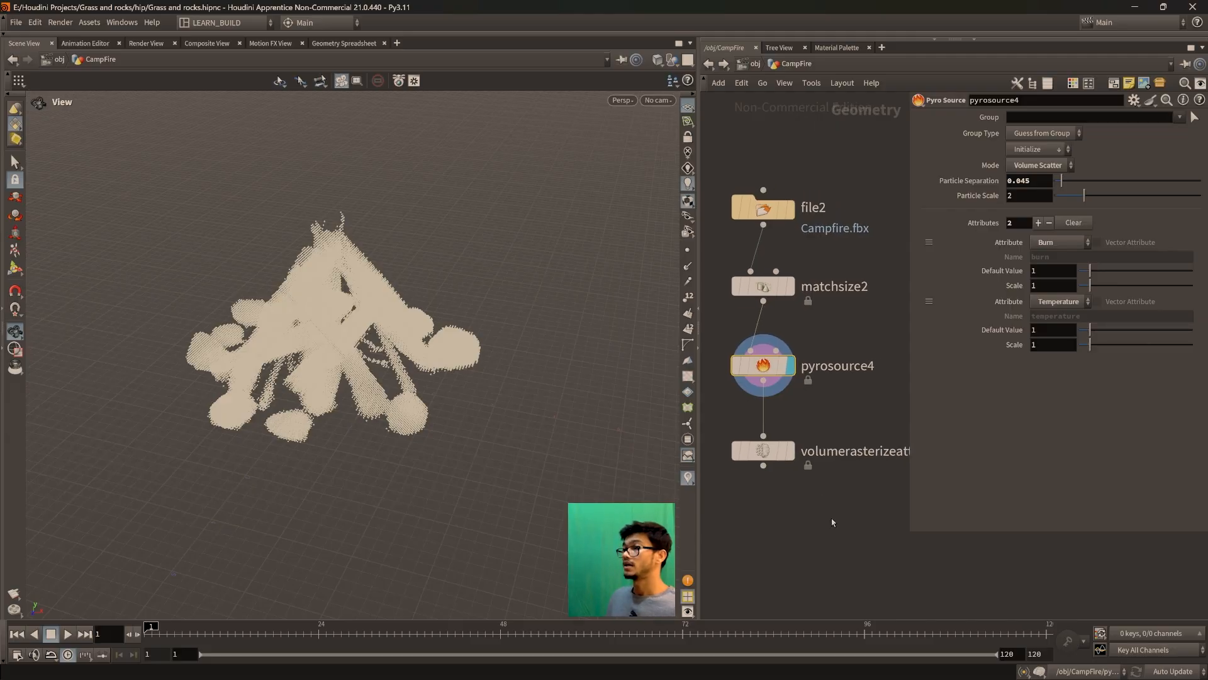
scroll(832, 523, "down", 2)
scroll(787, 508, "up", 2)
left_click_drag(415, 491, 369, 428)
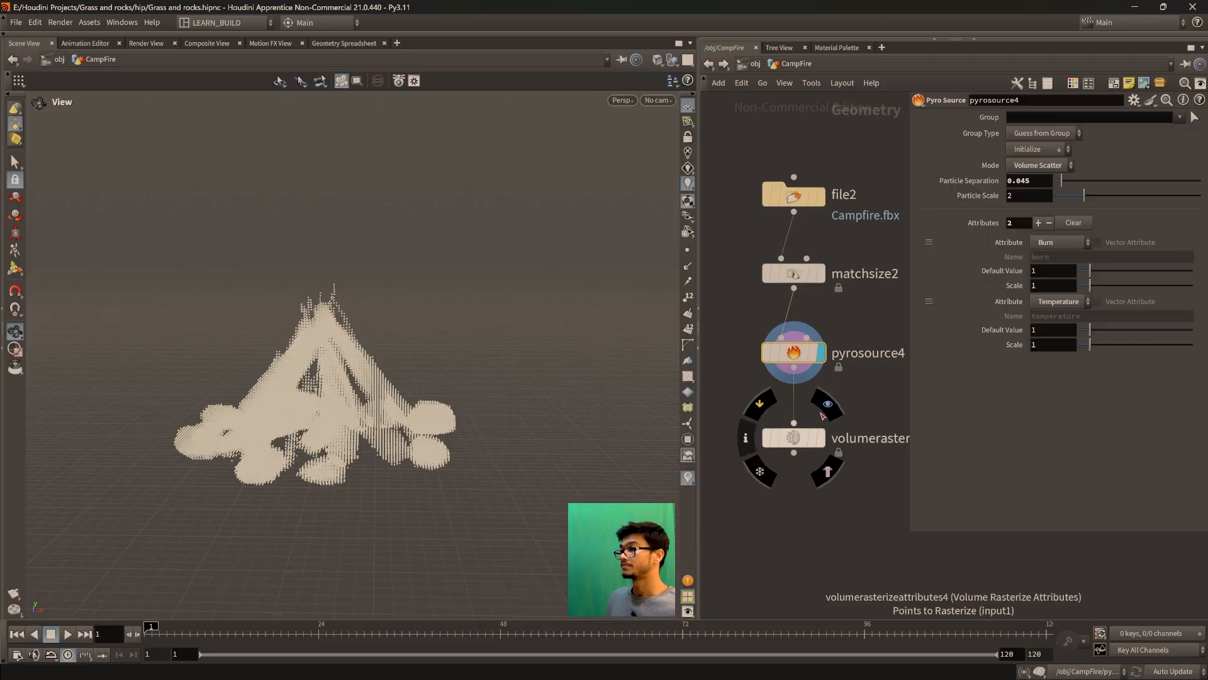
left_click(824, 412)
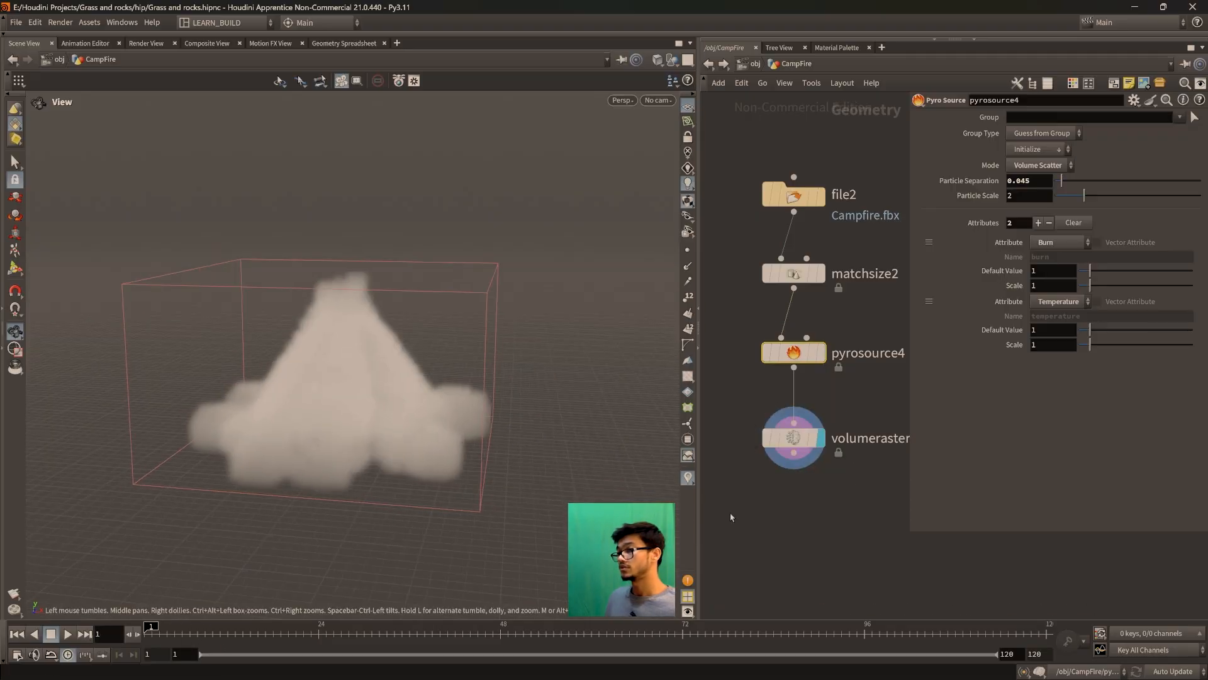
Add a Pyro Solver node below the Volume Rasterize Attributes node, connected to it and displayed
middle_click_drag(829, 517, 768, 482)
key("Tab")
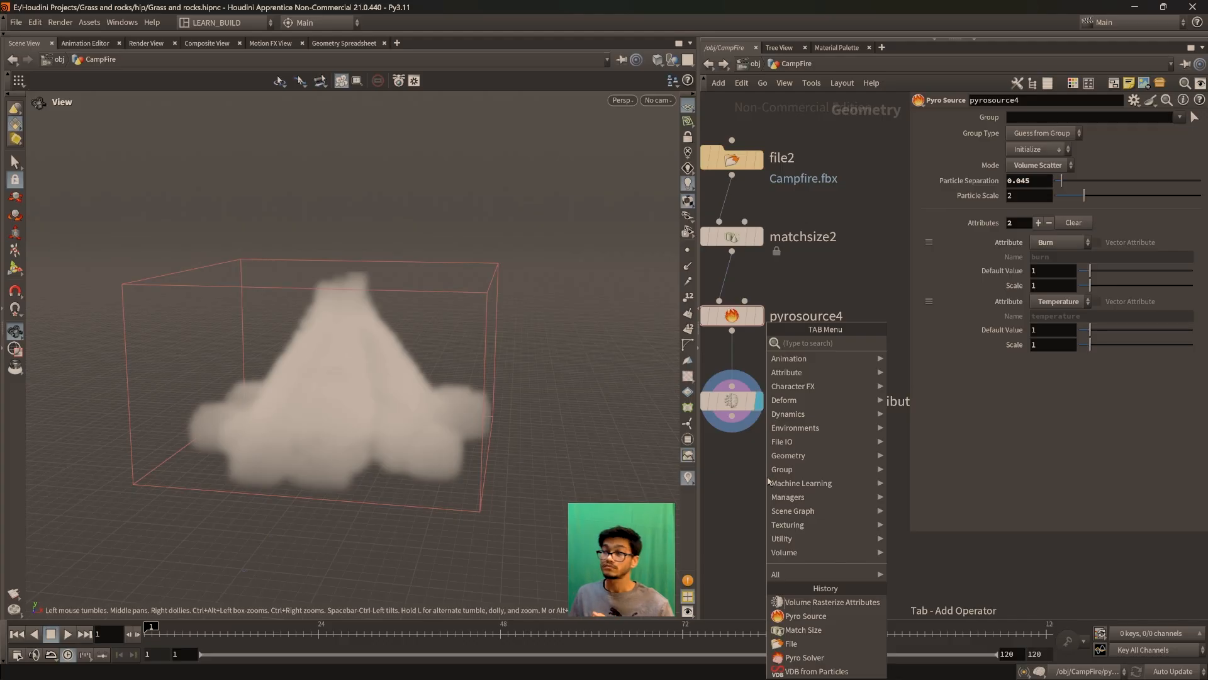
key("Escape")
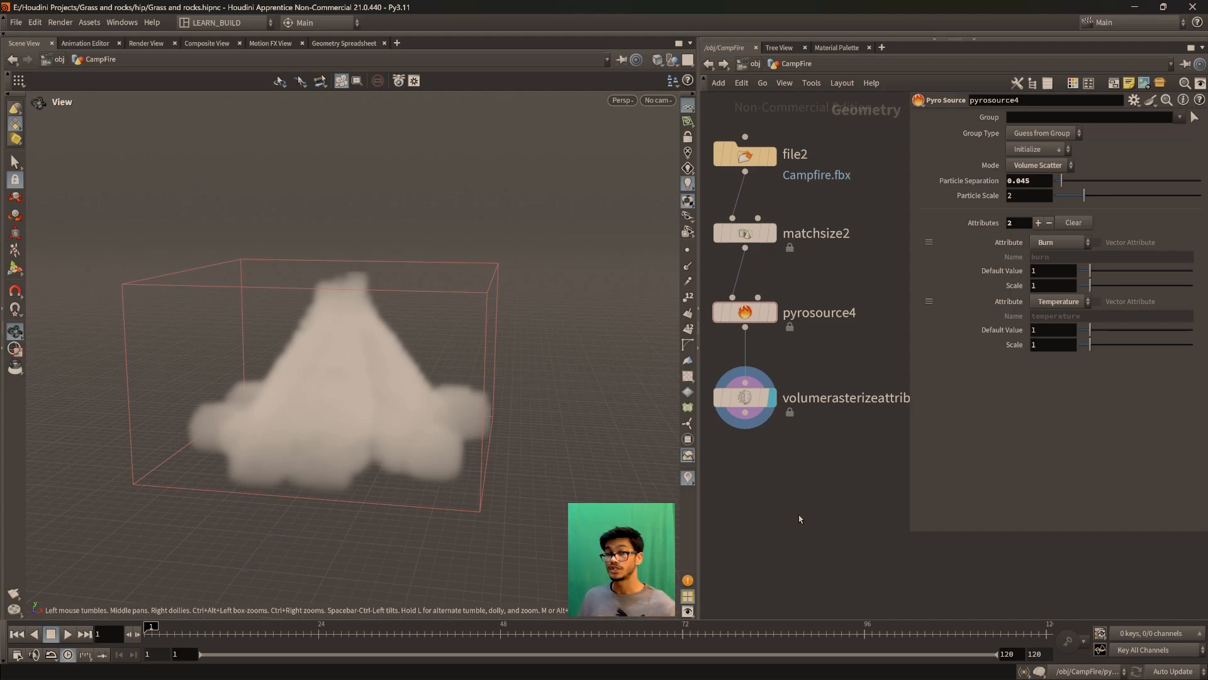
key("Tab")
type("pyros")
key("Return")
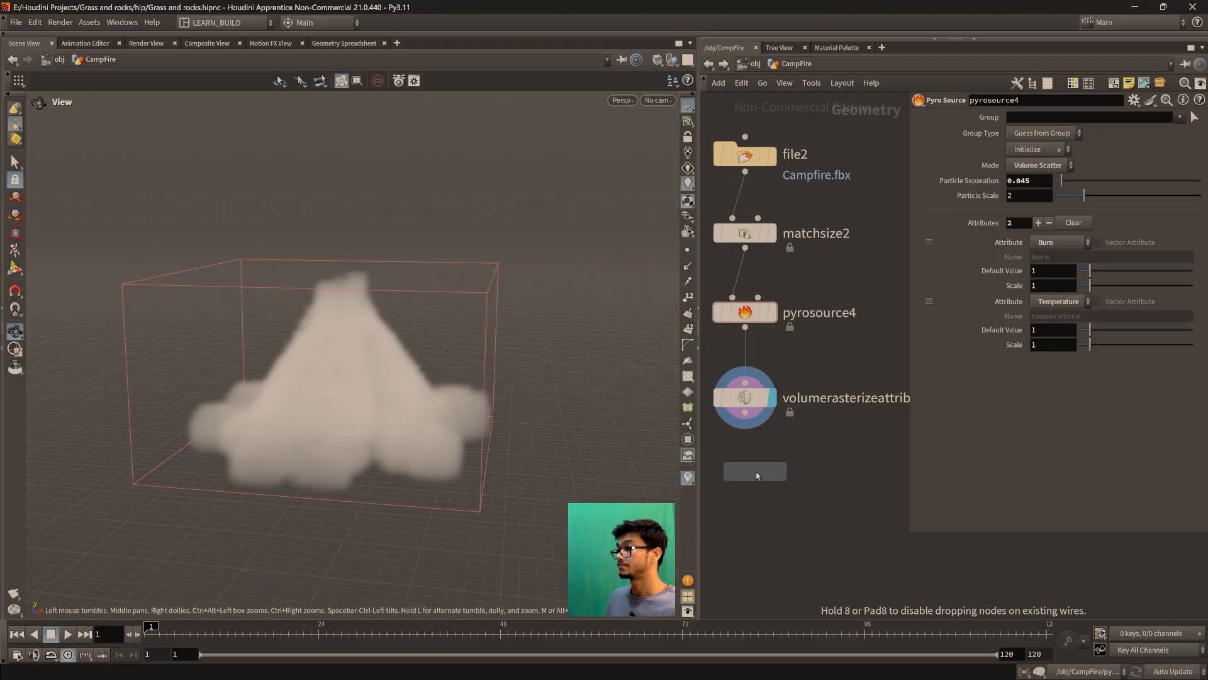
left_click(760, 470)
Play the fire simulation to about frame 41, stop it and return to the first frame
scroll(384, 402, "down", 2)
left_click_drag(383, 402, 419, 381)
left_click(67, 634)
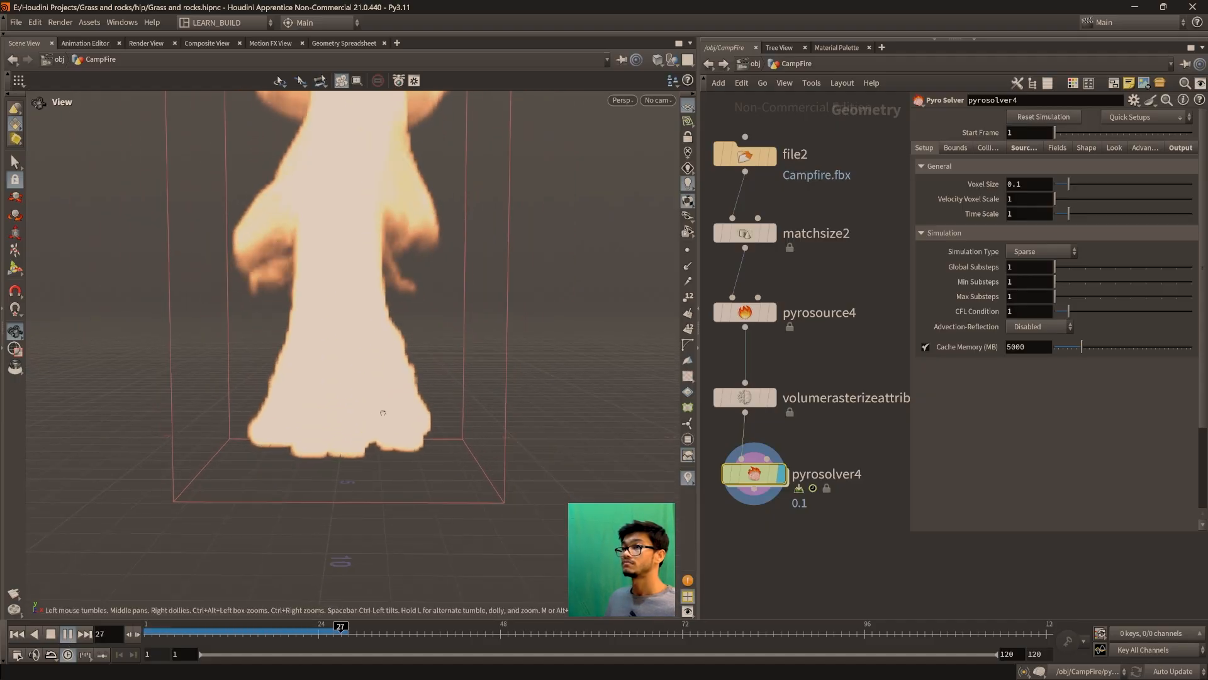
left_click_drag(382, 413, 474, 437)
left_click(68, 635)
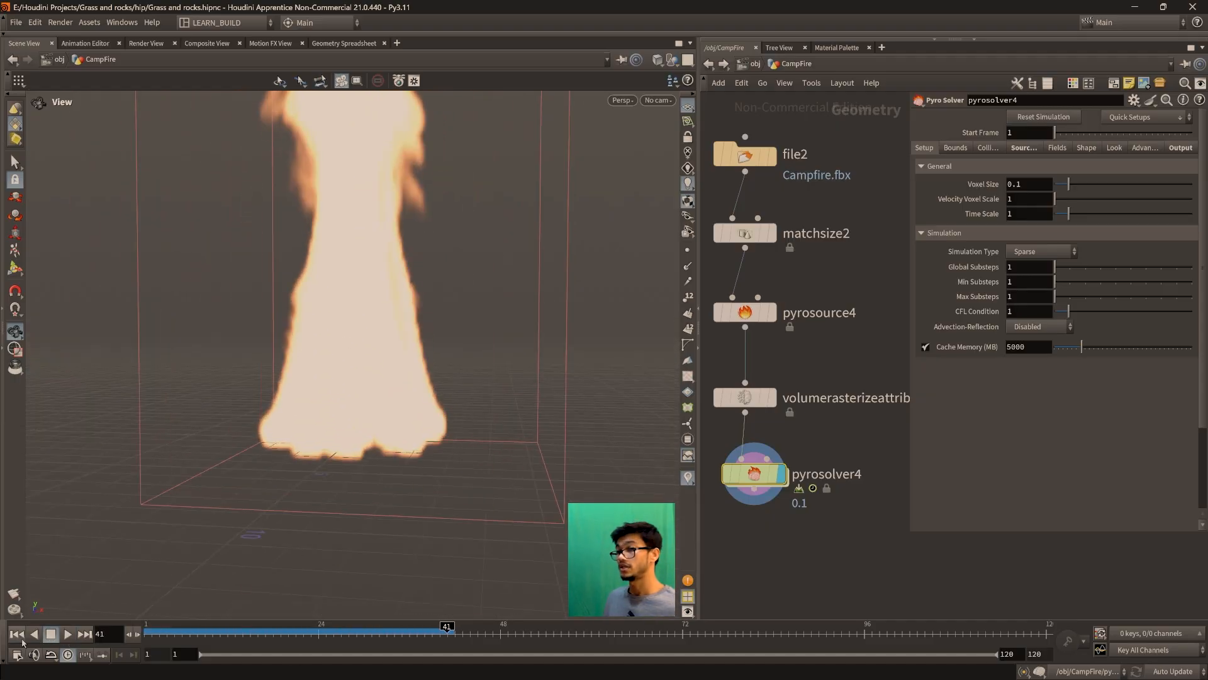
left_click(17, 633)
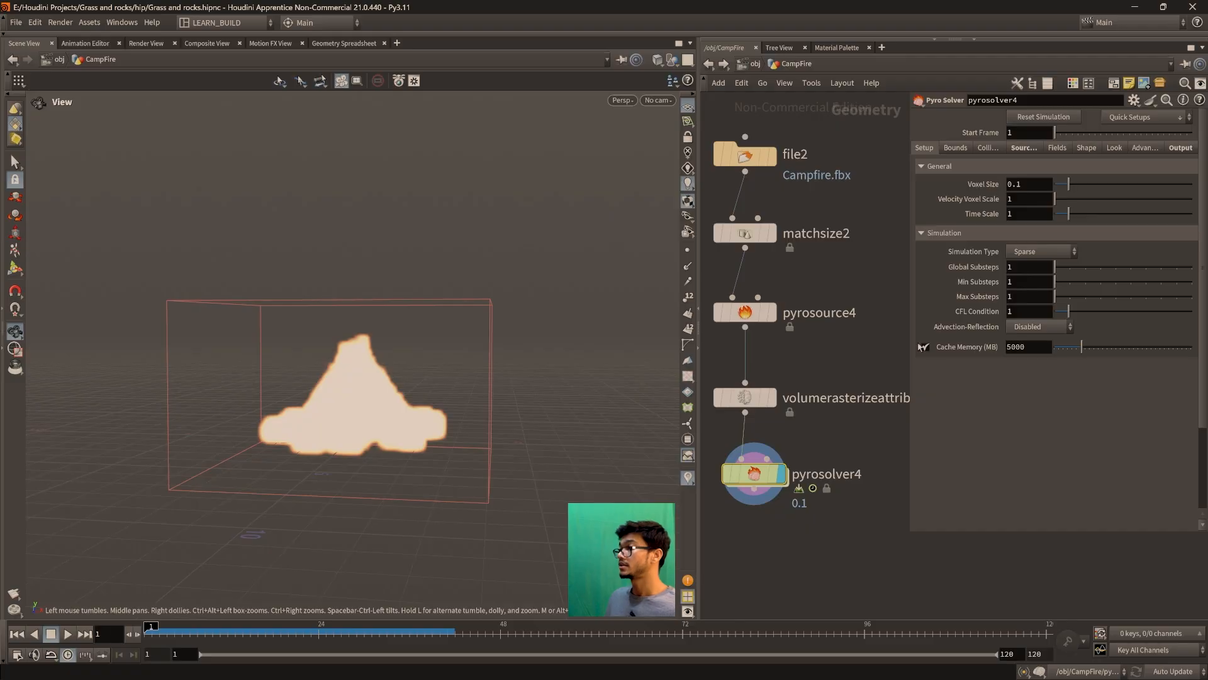
Disable the density and vel sources in the Pyro Solver's sourcing settings and collapse both entries
left_click(1093, 150)
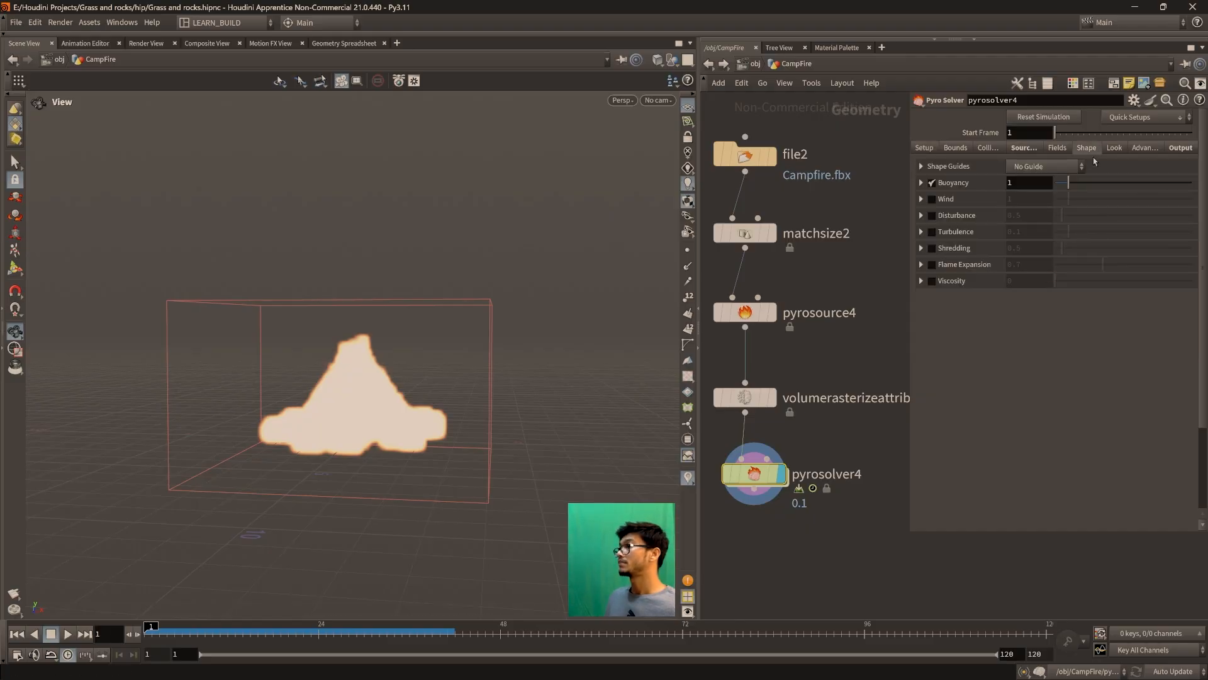
left_click(1038, 149)
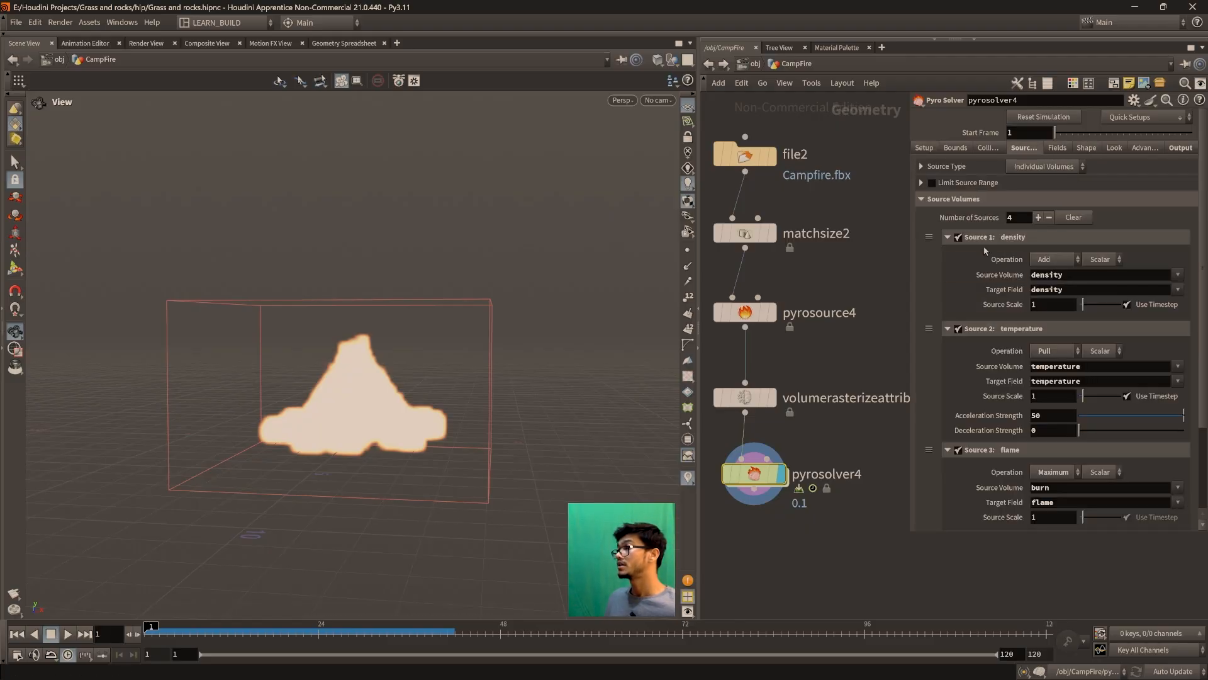
left_click(958, 237)
left_click(947, 236)
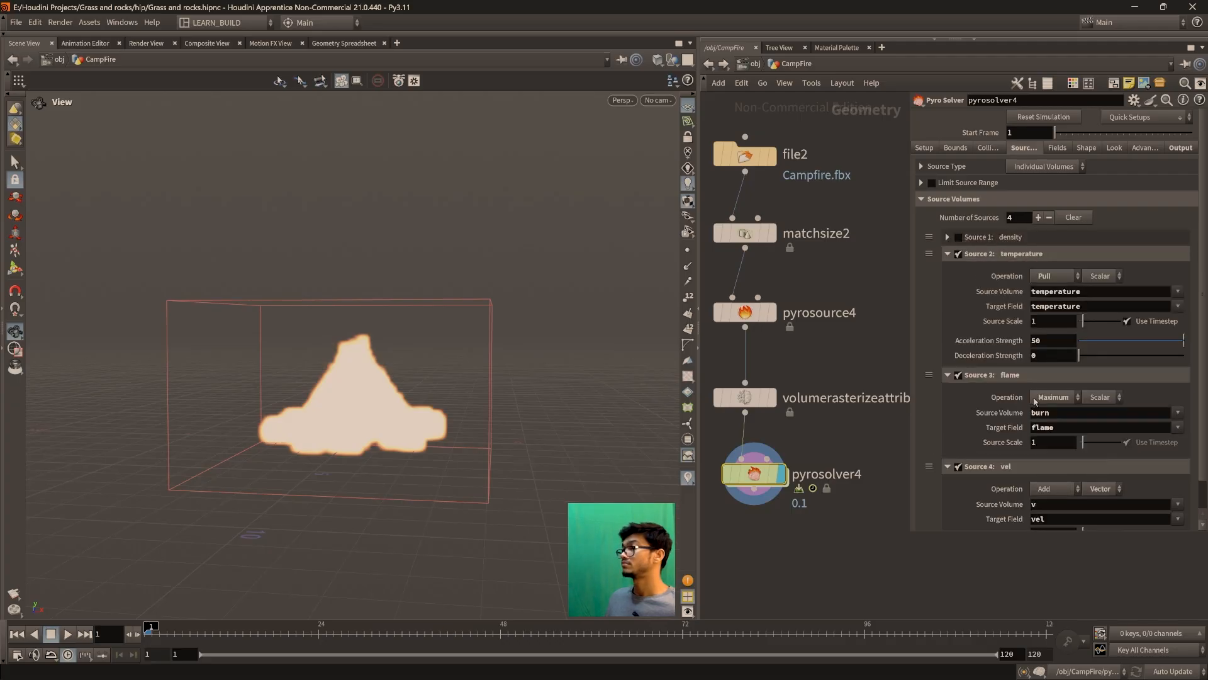
scroll(966, 443, "down", 2)
left_click(964, 435)
left_click(958, 459)
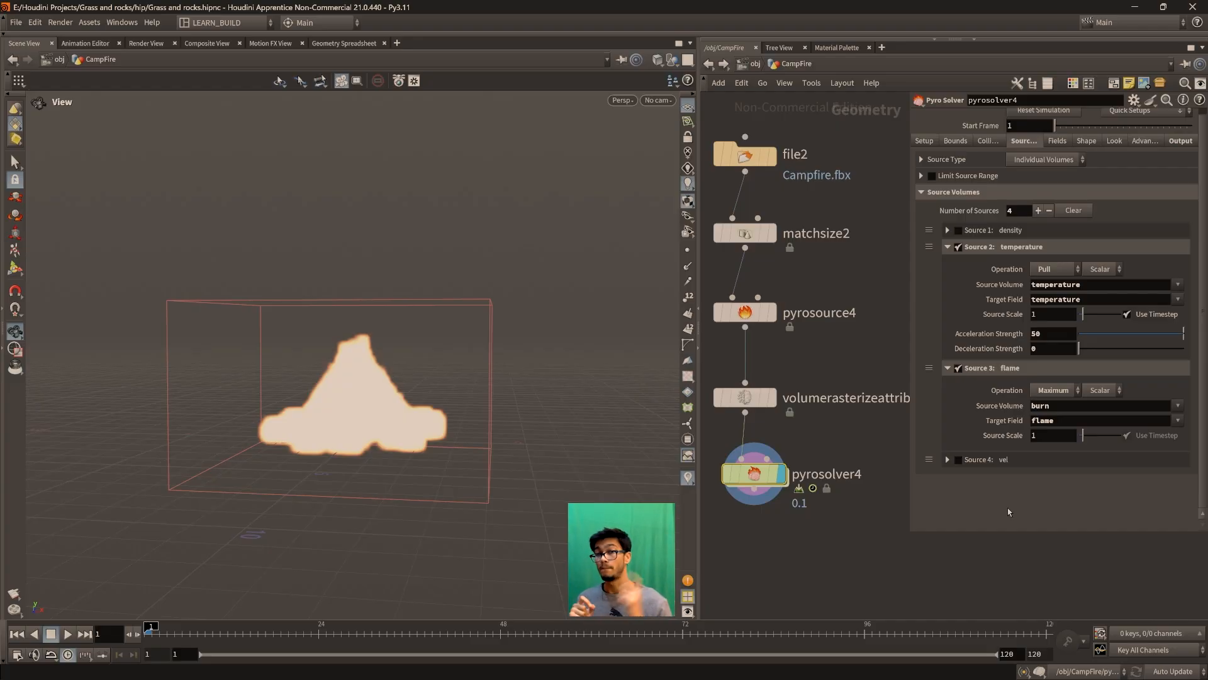
Review the Pyro Source attributes and the solver's source volumes, and expand the solver's buoyancy settings
middle_click_drag(800, 349, 810, 353)
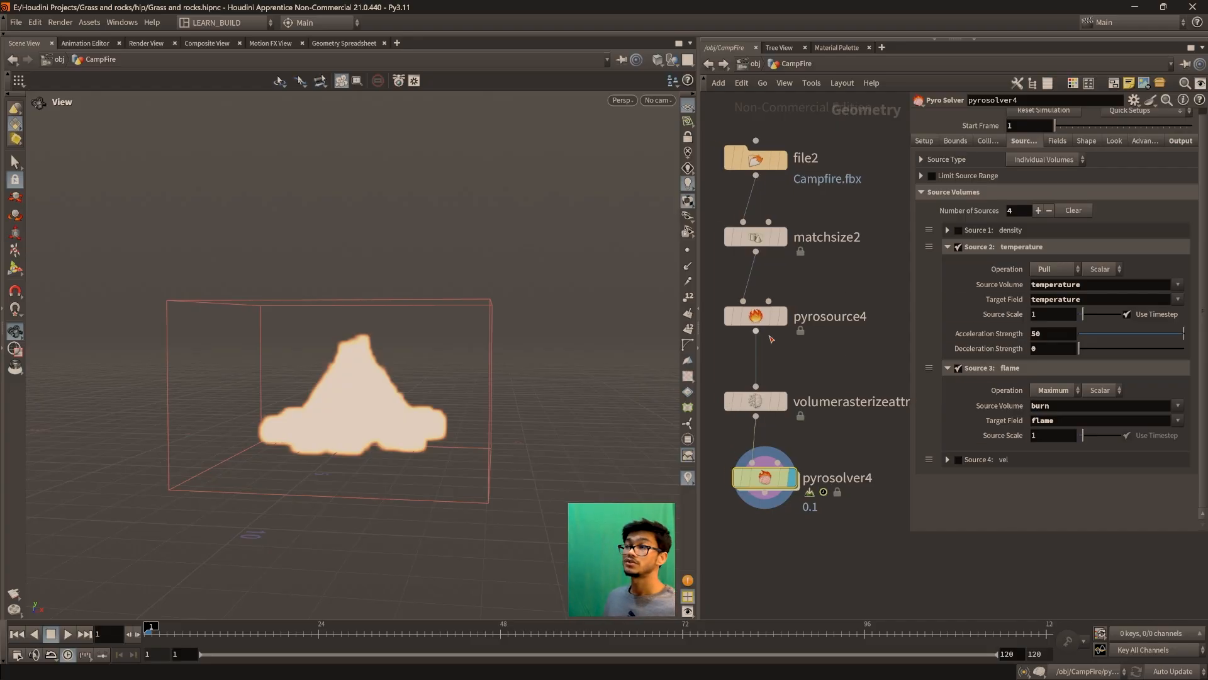
left_click(755, 316)
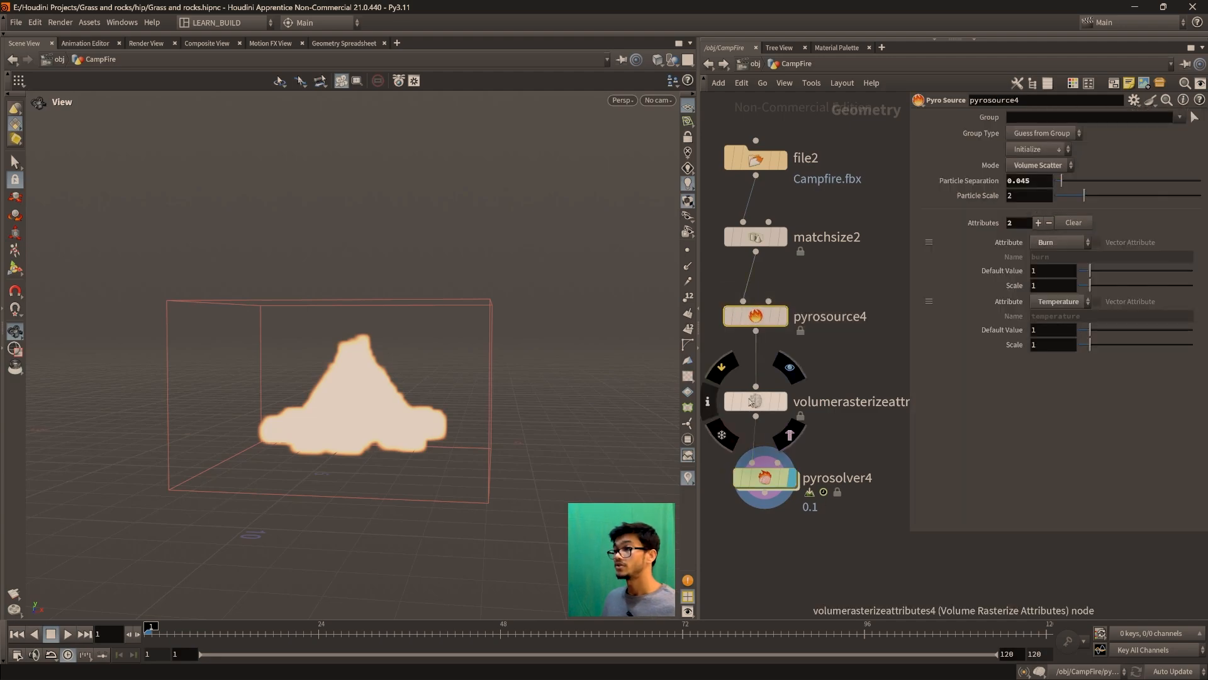
left_click(792, 488)
left_click(1023, 141)
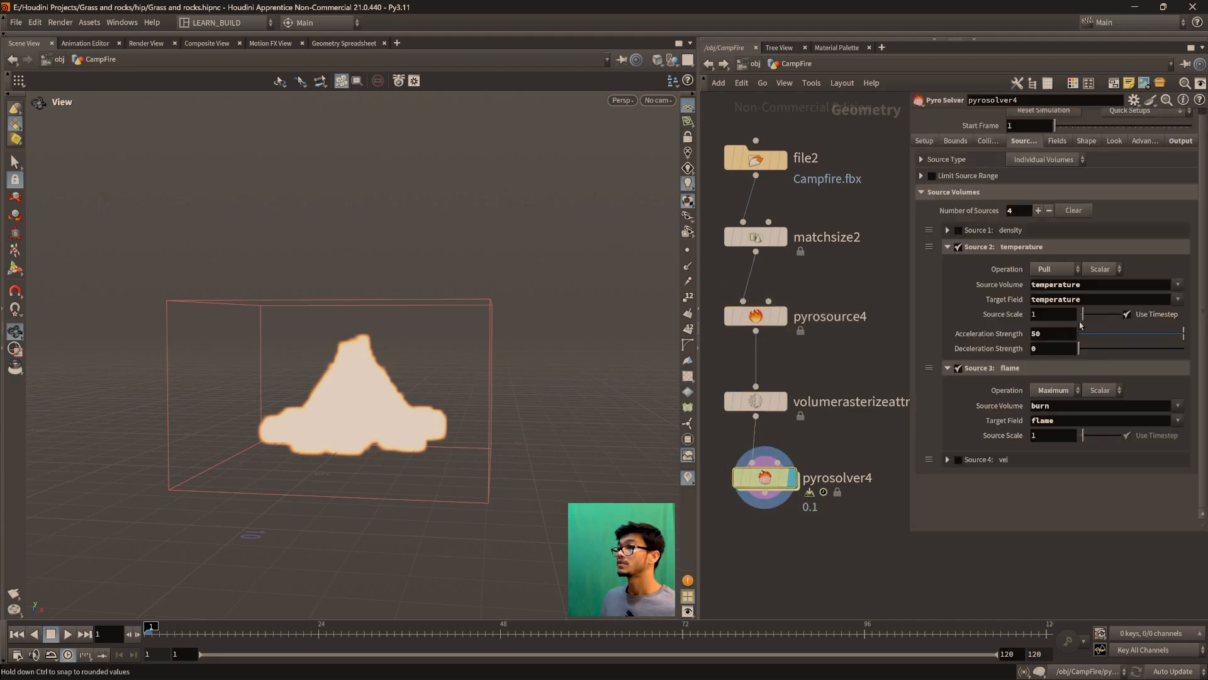
left_click(1088, 141)
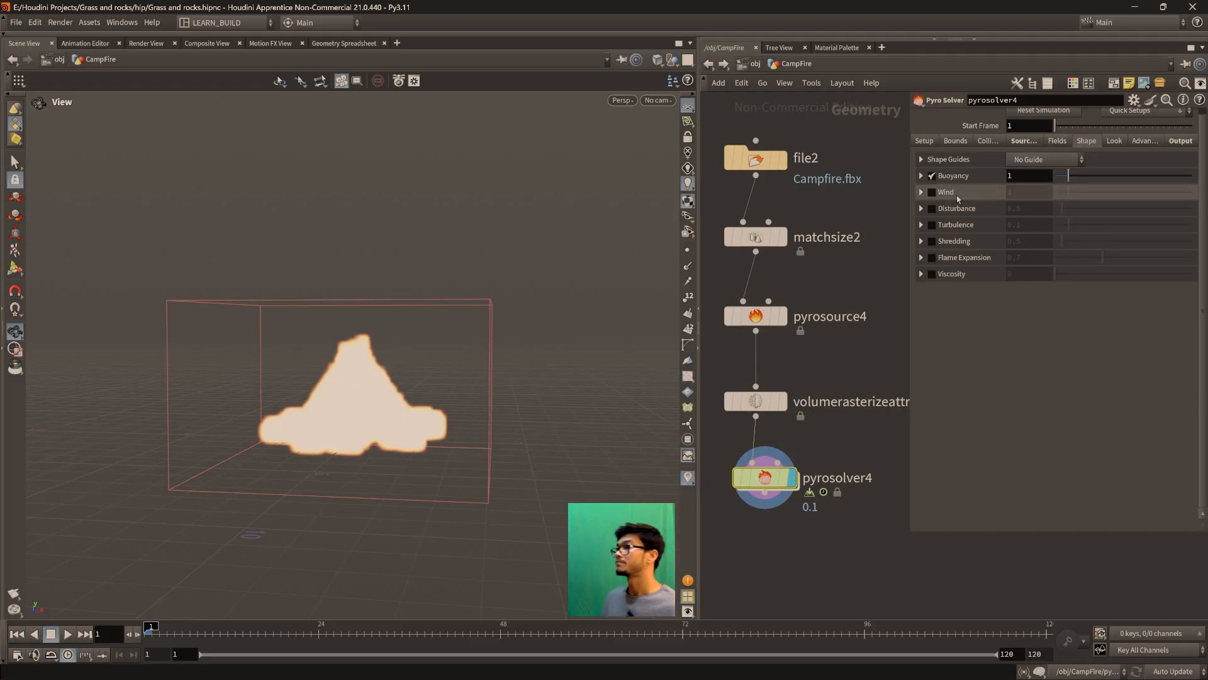
left_click(921, 176)
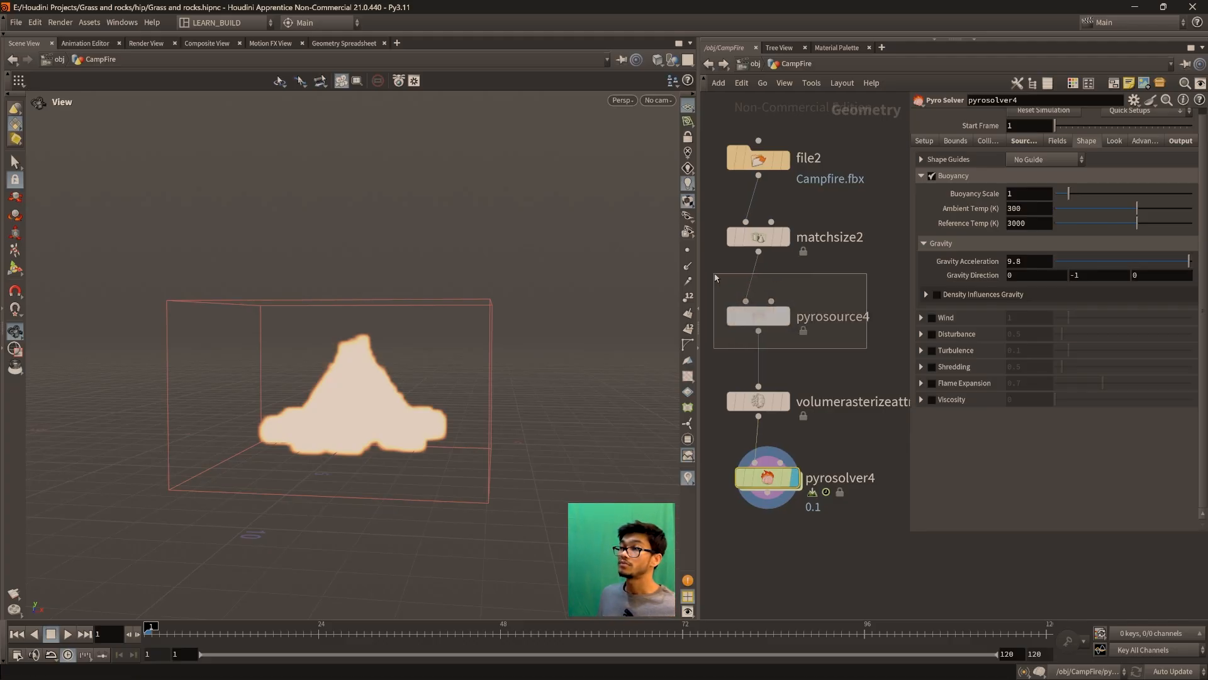
Reposition the pyrosource4 node in the network so it sits just above the Volume Rasterize Attributes node
left_click(761, 318)
left_click_drag(764, 321, 772, 306)
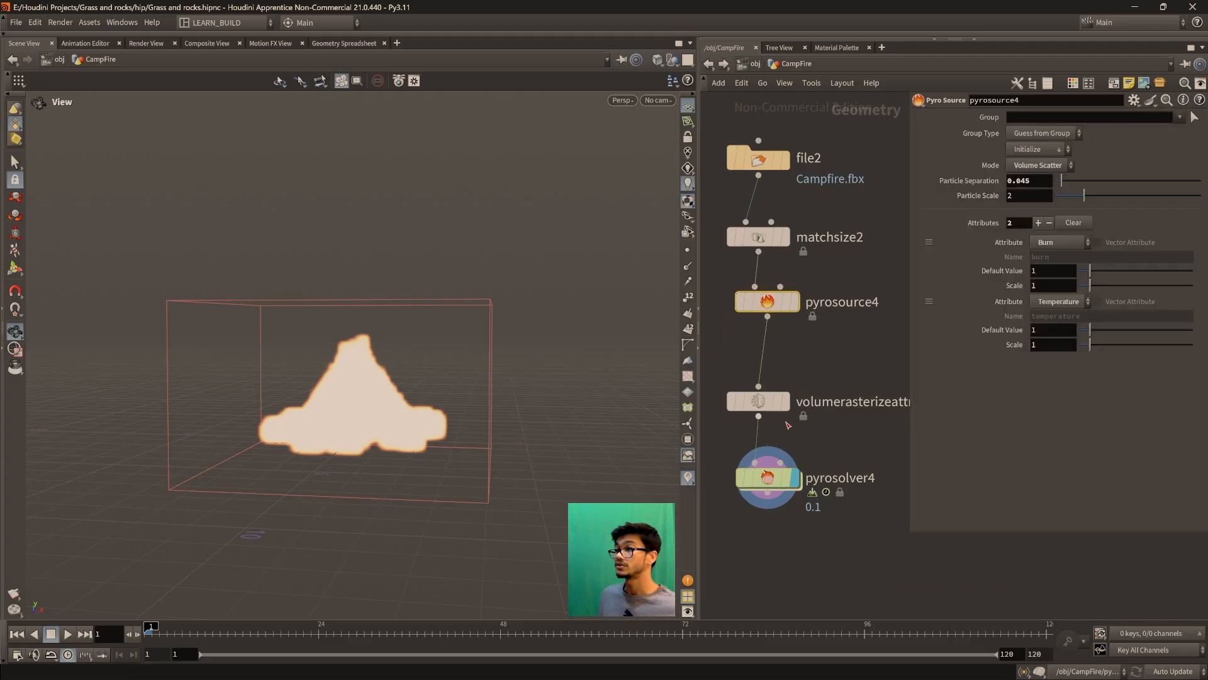
left_click_drag(764, 385, 764, 405)
left_click_drag(772, 305, 767, 336)
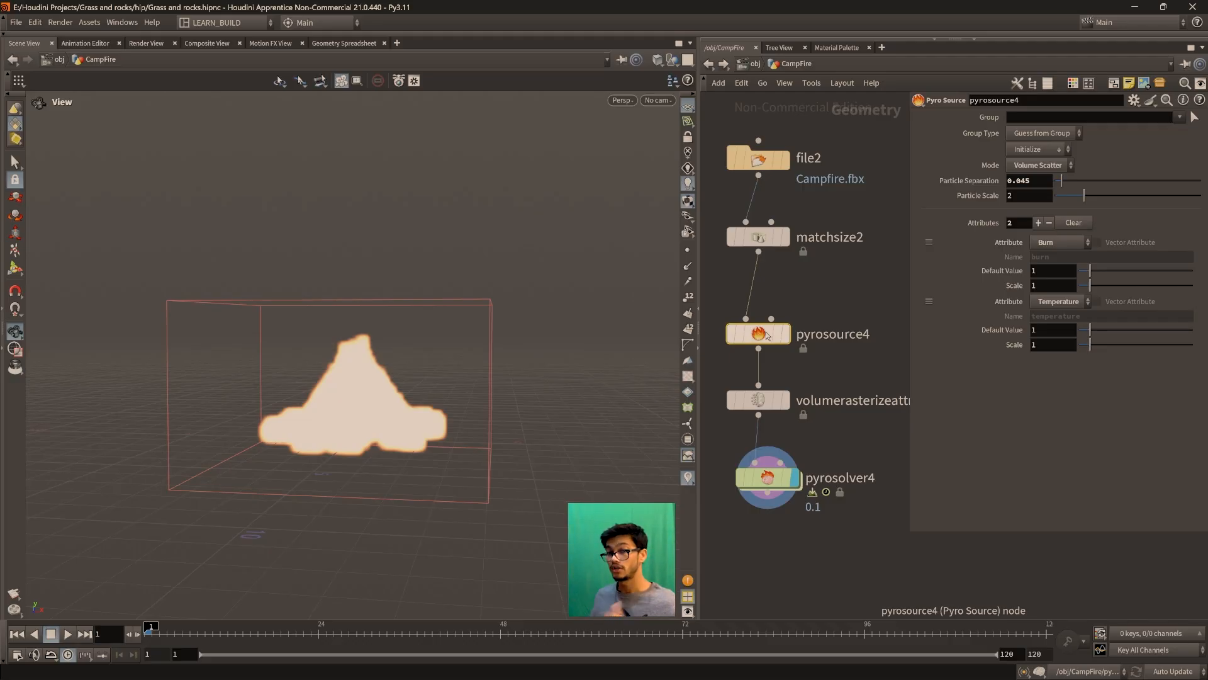
Examine the Pyro Solver's temperature source settings and its buoyancy temperature parameters
left_click(767, 477)
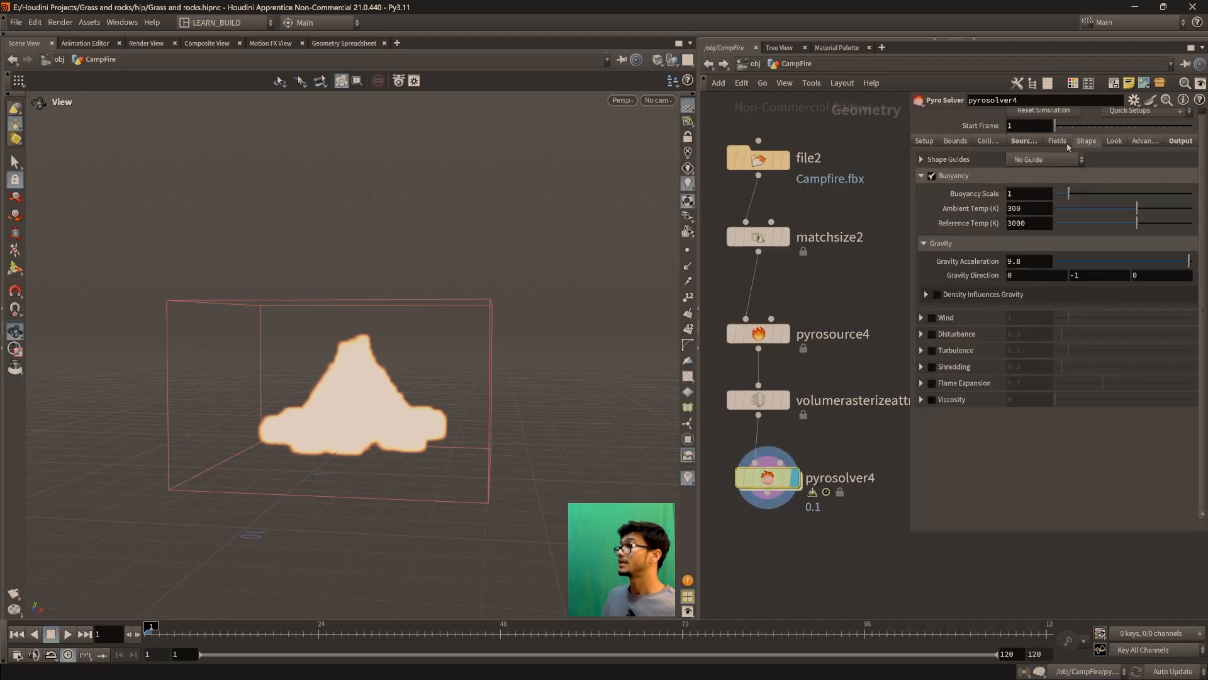
left_click(1024, 141)
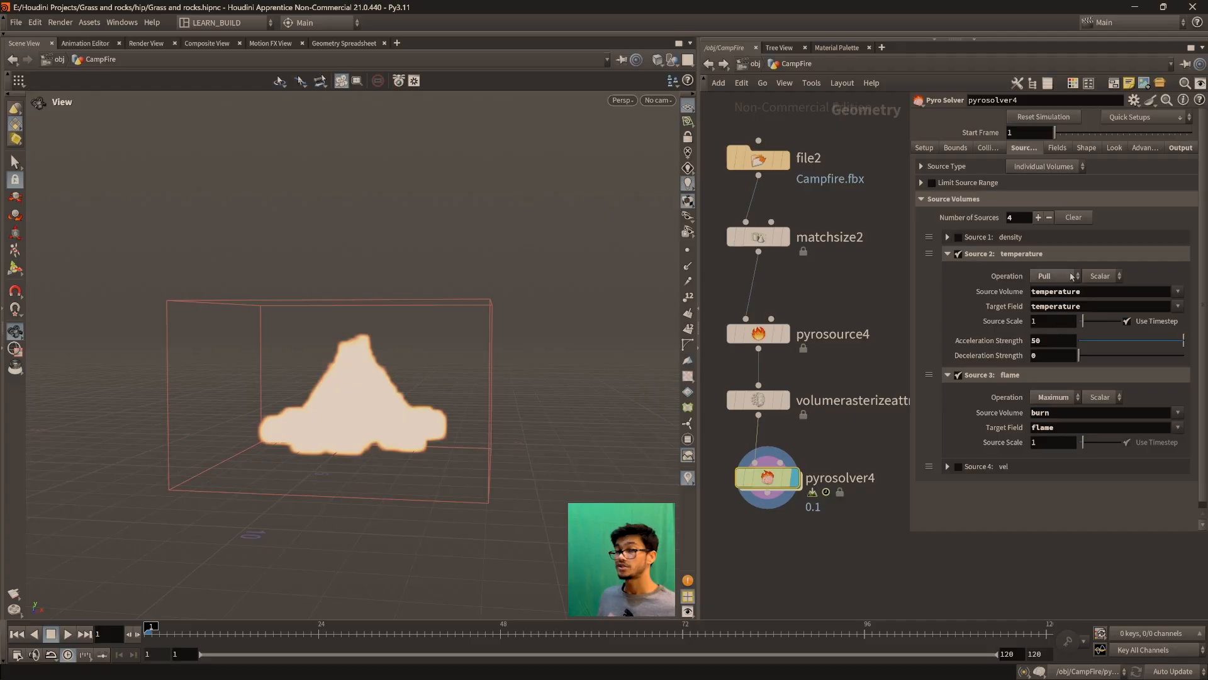
left_click(1086, 147)
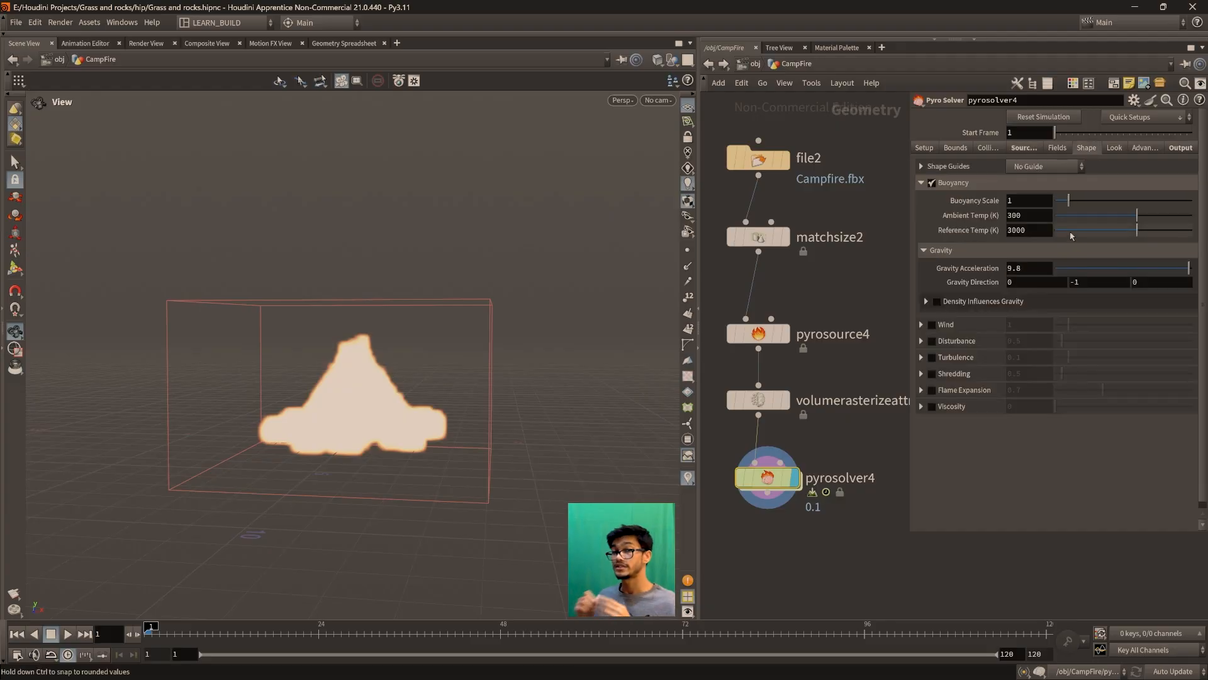
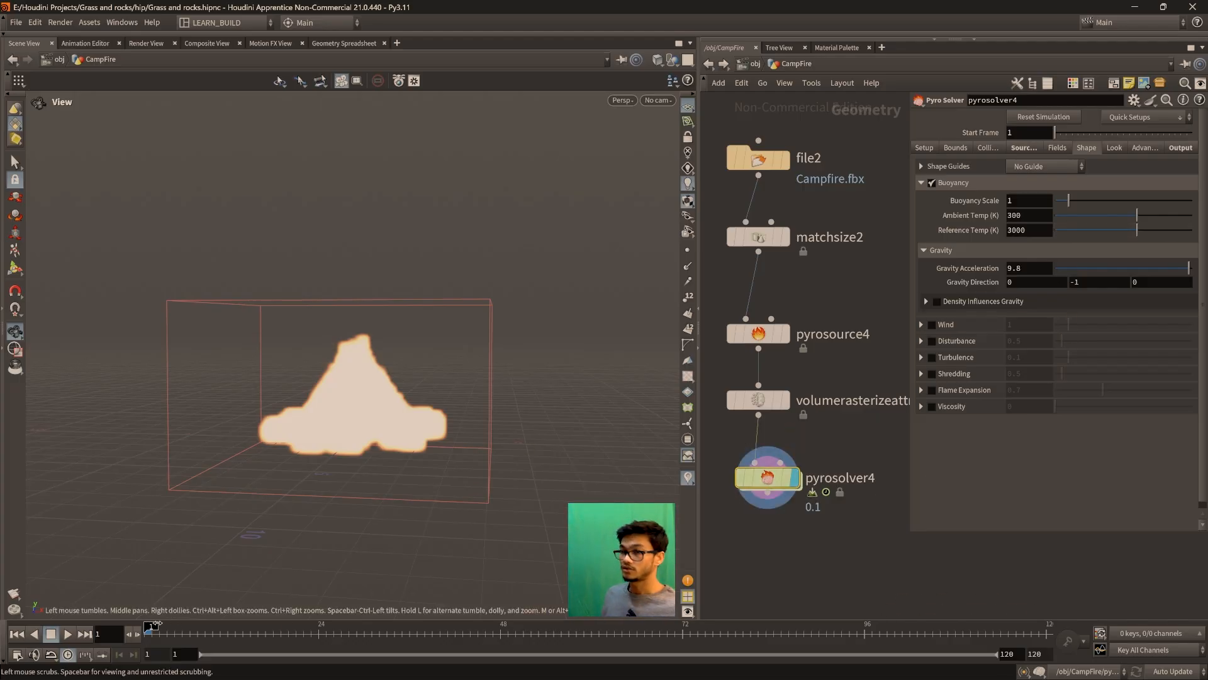
Play the simulation with only temperature and flame sources, stop at frame 33 and inspect the whole flame
left_click(67, 634)
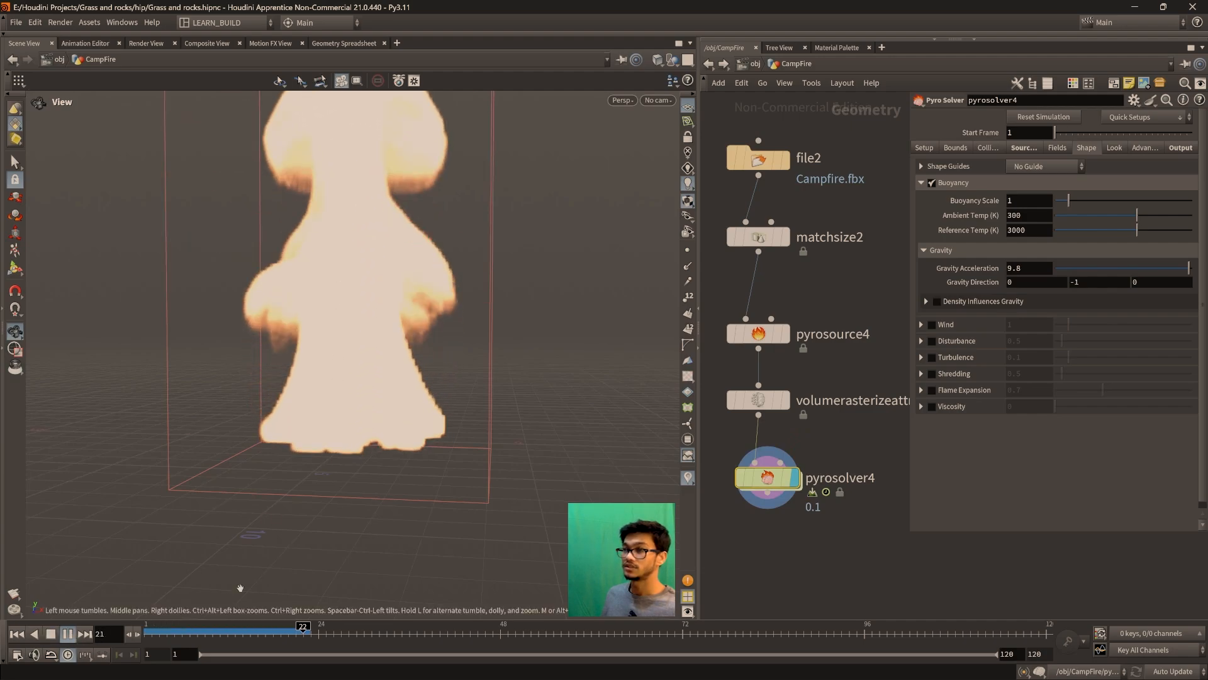
left_click(67, 633)
scroll(342, 422, "down", 1)
middle_click_drag(447, 272, 406, 405)
scroll(405, 405, "down", 1)
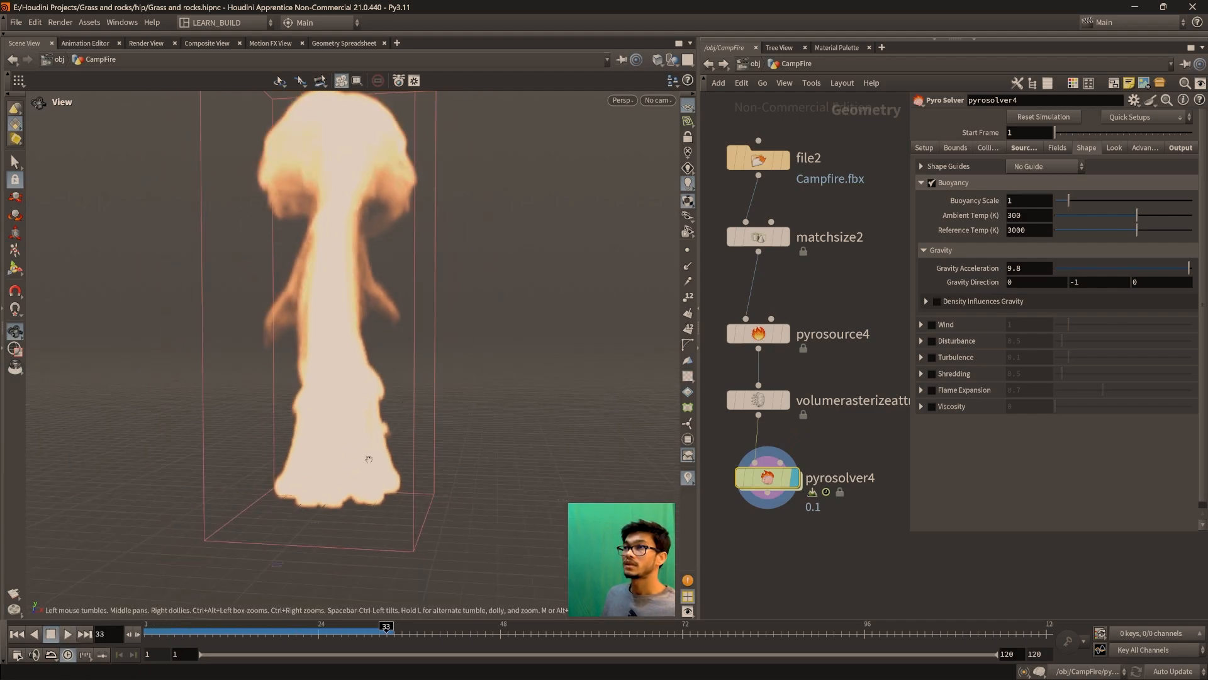
left_click_drag(405, 405, 450, 381)
middle_click_drag(451, 381, 424, 413)
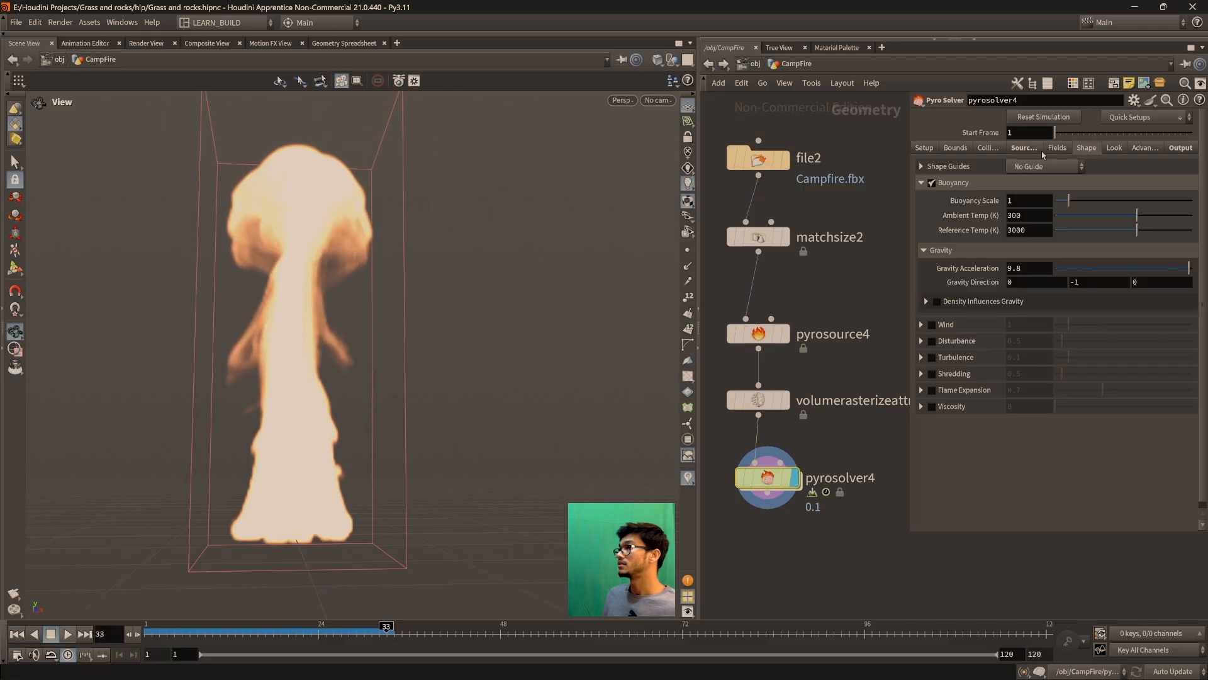
Check the Pyro Solver's temperature and flame source settings against the simulated fire plume
left_click(1024, 148)
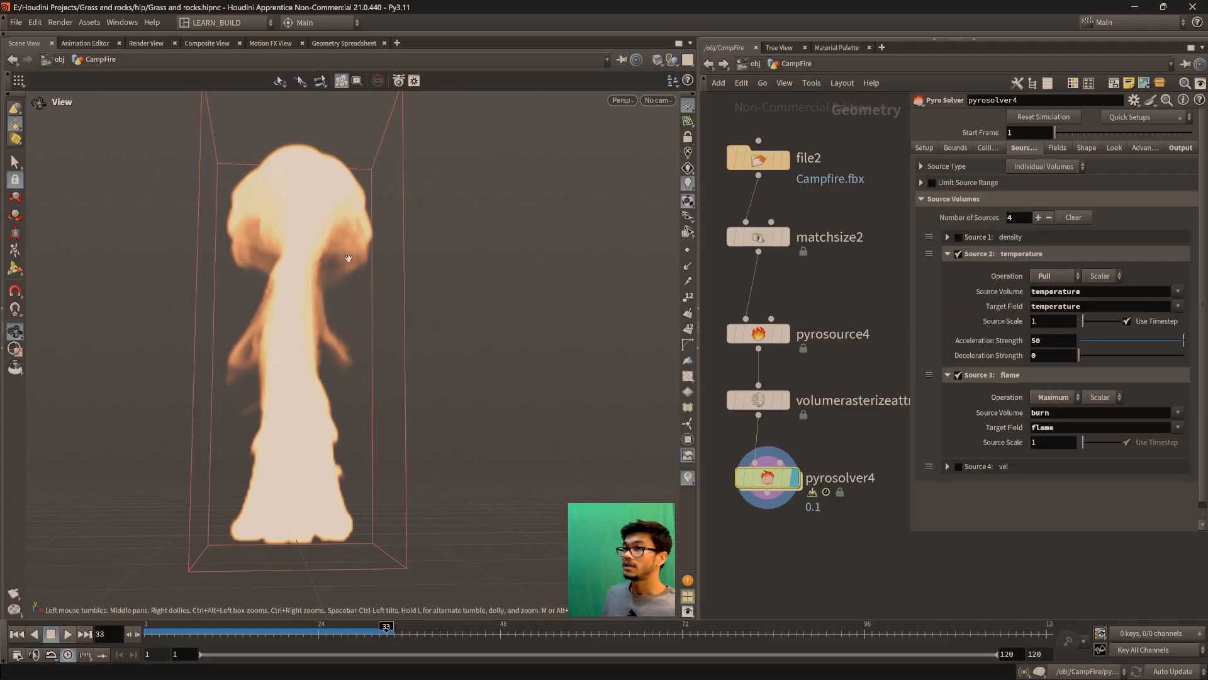
left_click_drag(346, 258, 334, 271)
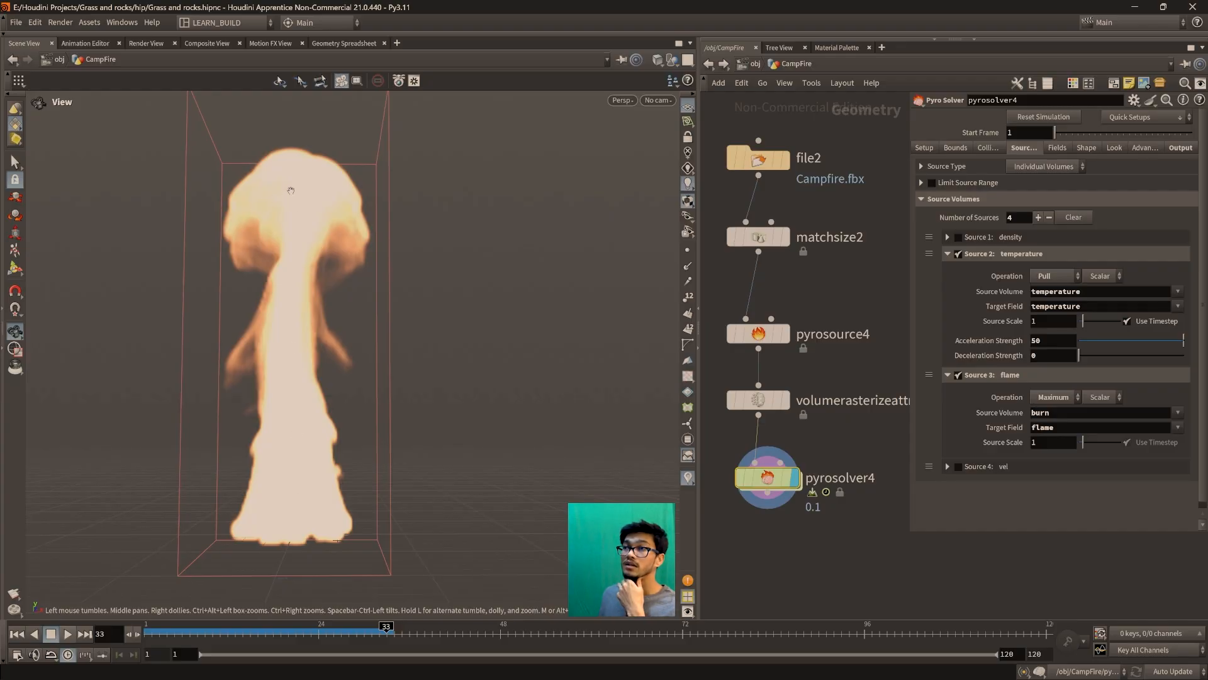
mouse_move(794, 483)
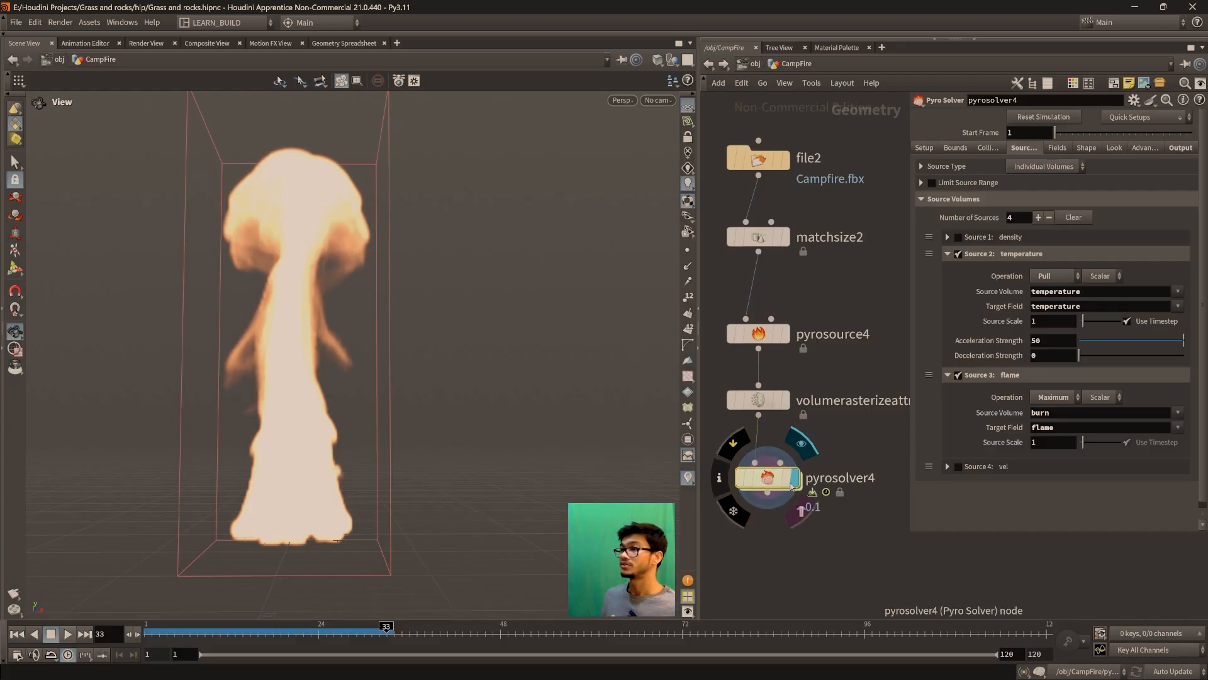
Move pyrosolver4 and the Volume Rasterize Attributes node down, align pyrosource4 beneath matchsize2, and display its points framed in the viewport
left_click_drag(794, 483, 780, 535)
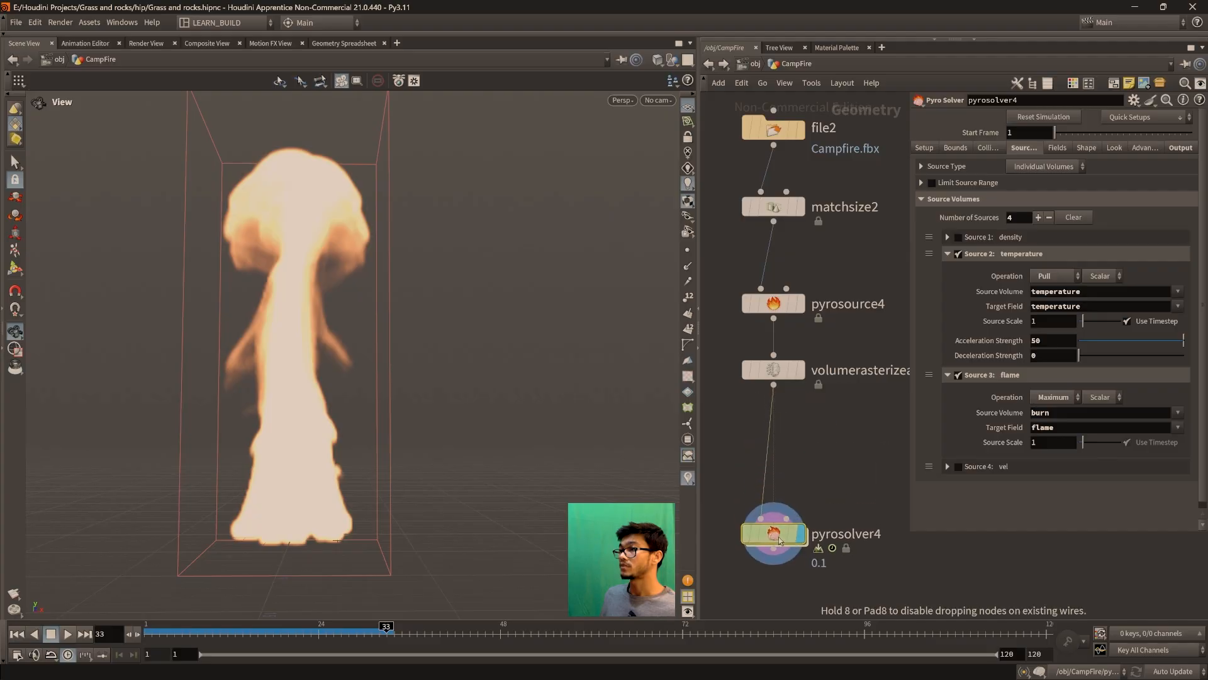
left_click(800, 369)
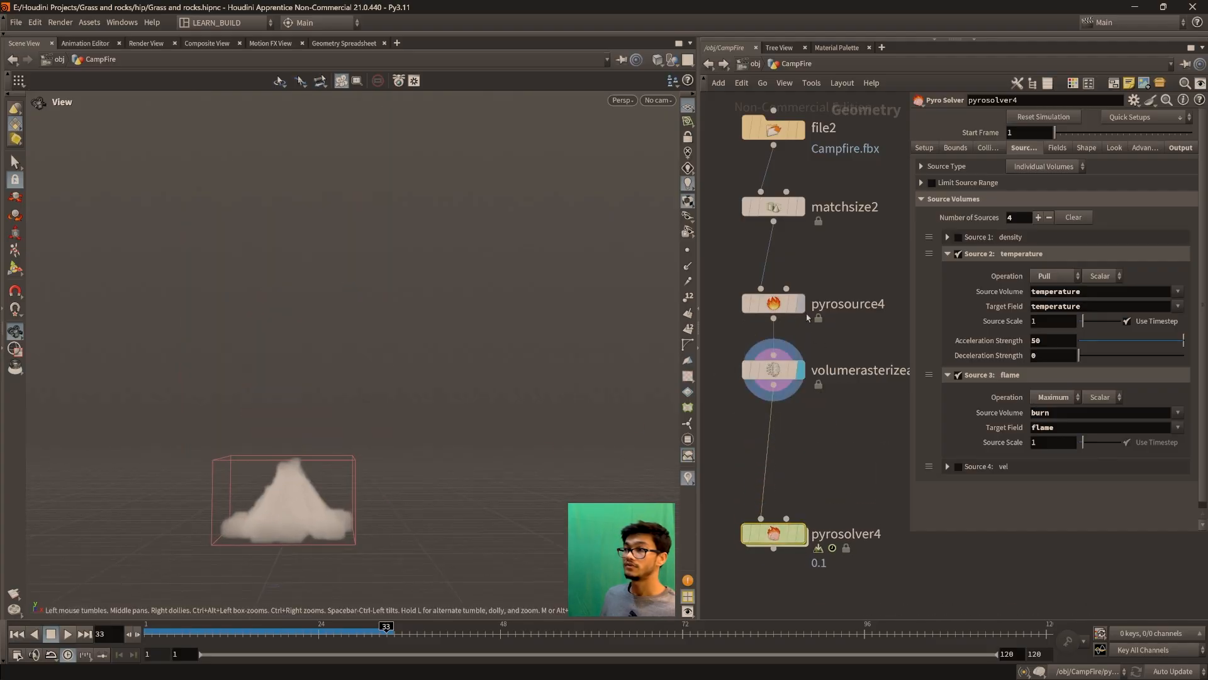
left_click_drag(773, 370, 763, 482)
left_click_drag(776, 312, 767, 264)
left_click(793, 225)
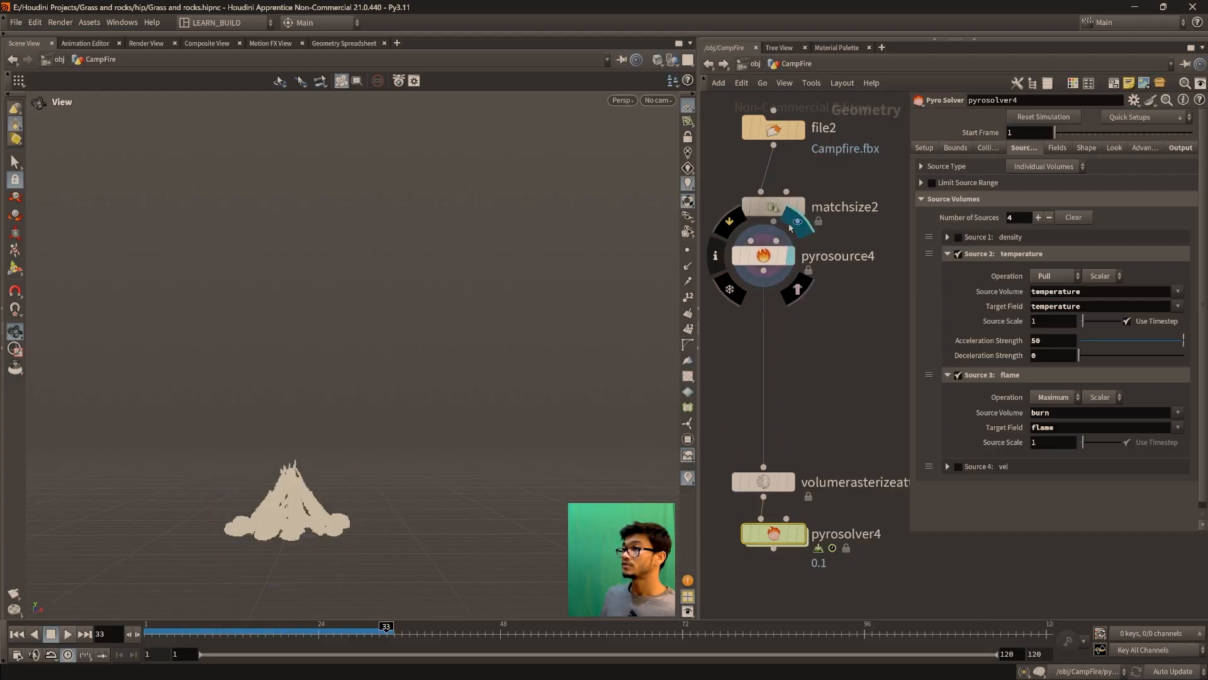
key("f")
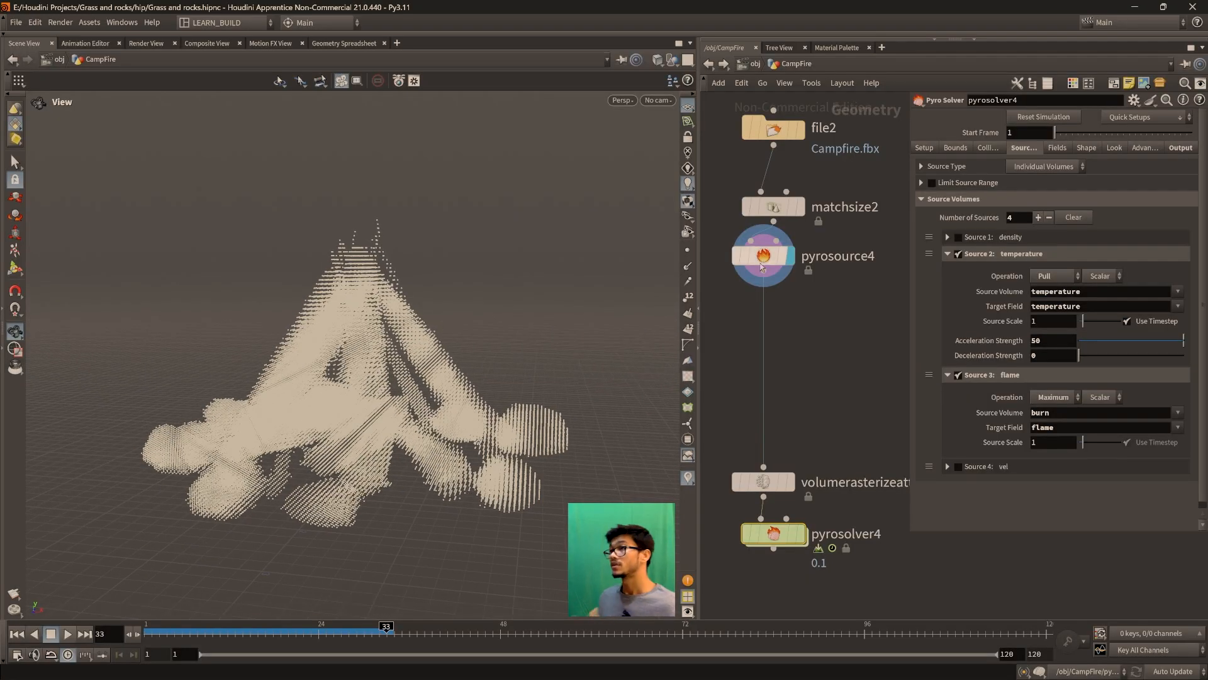
left_click_drag(762, 266, 771, 267)
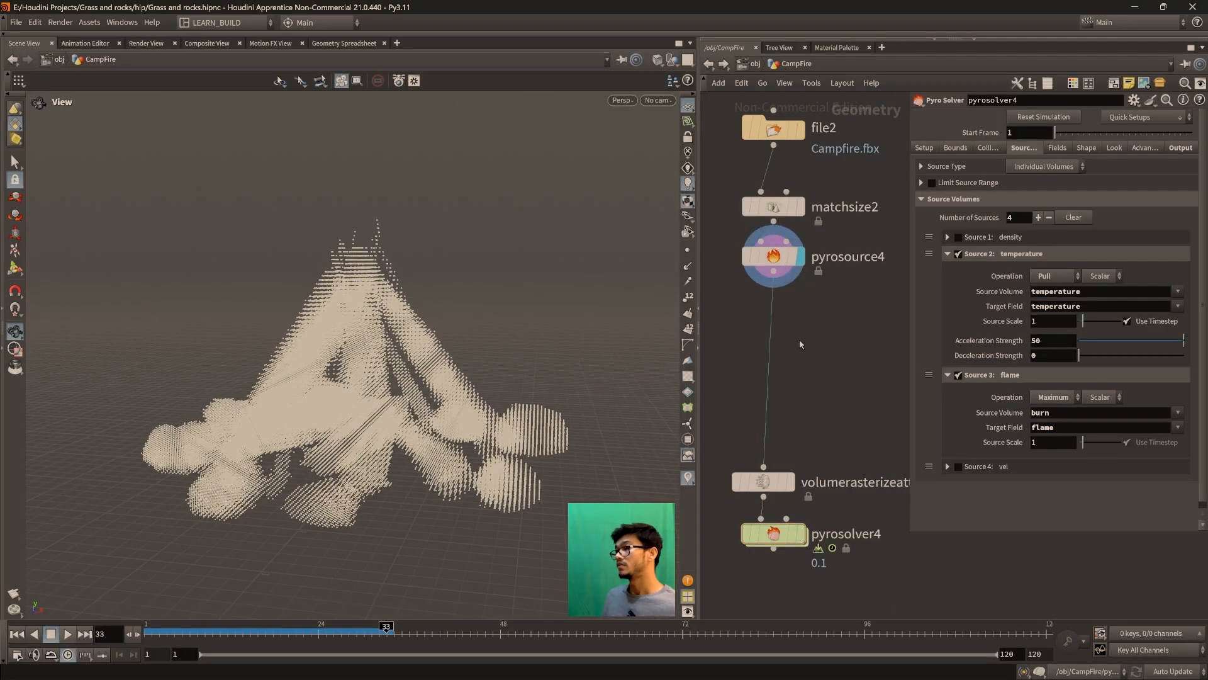
Insert an Attribute Noise node between pyrosource4 and the Volume Rasterize Attributes node, and display its output
key("Tab")
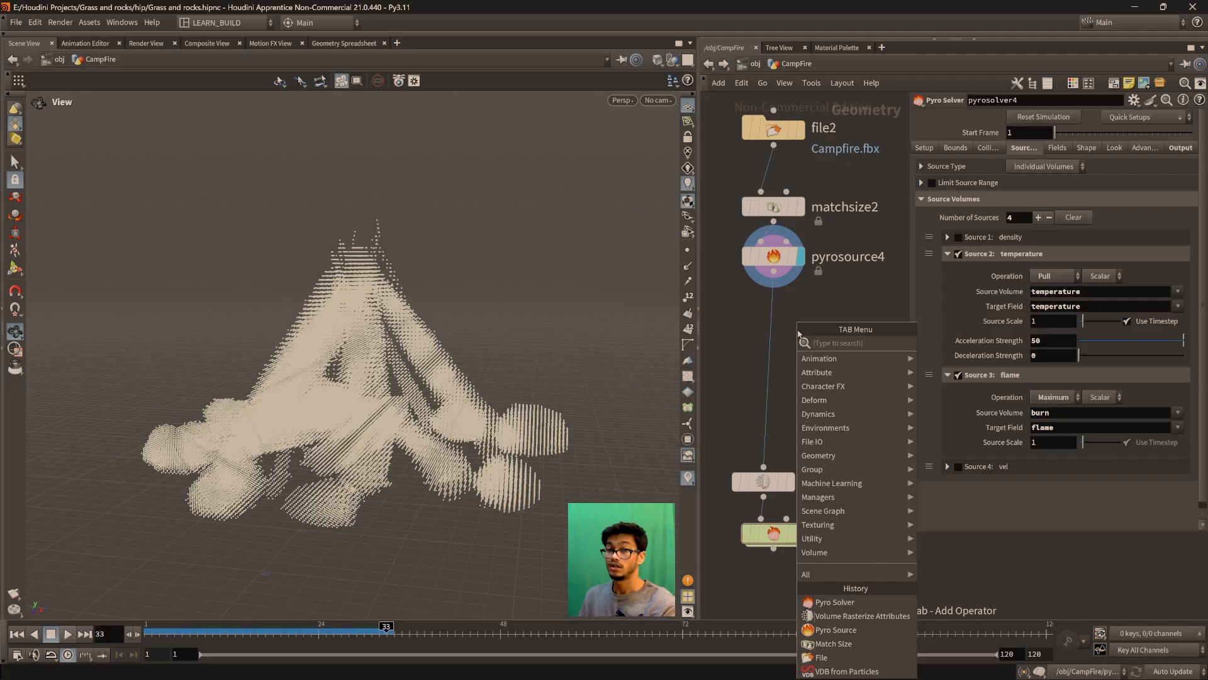
key("Escape")
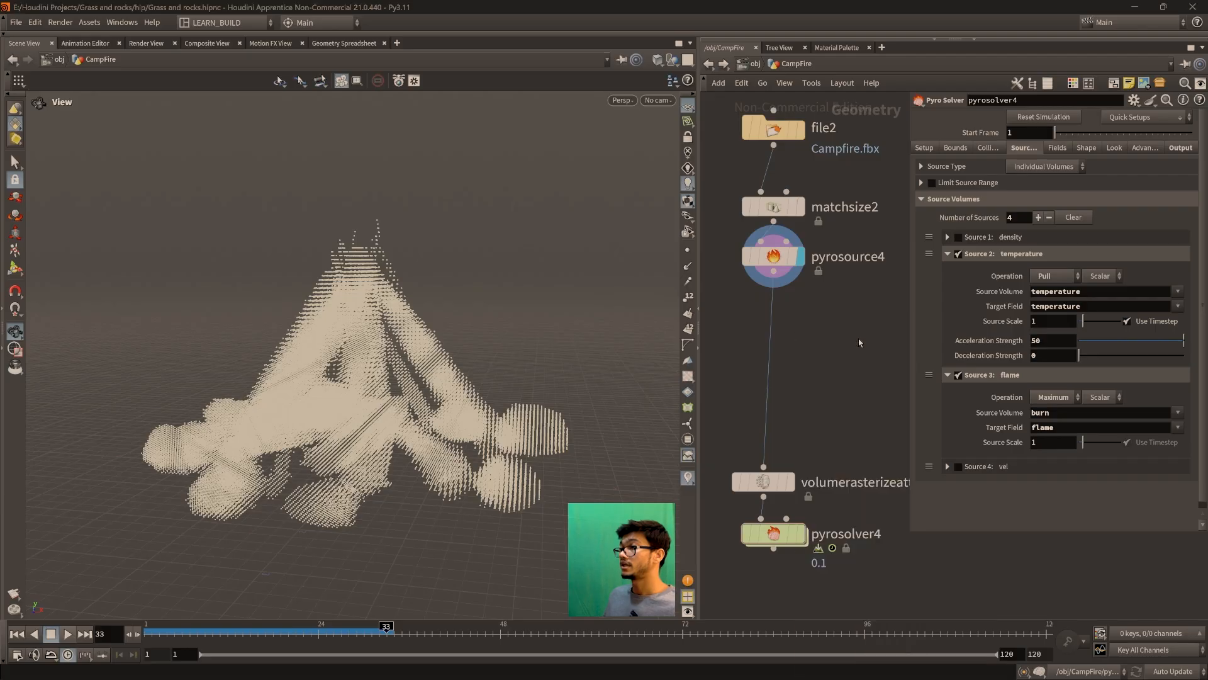
key("Tab")
type("a")
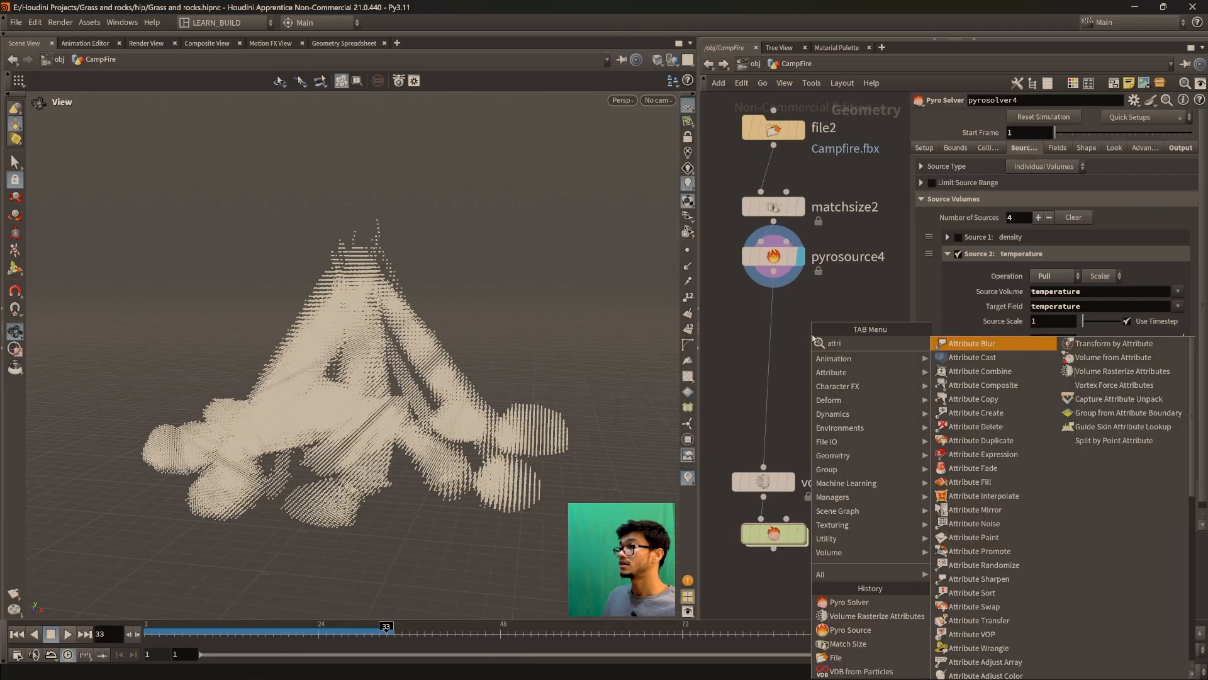
key("Return")
left_click(812, 338)
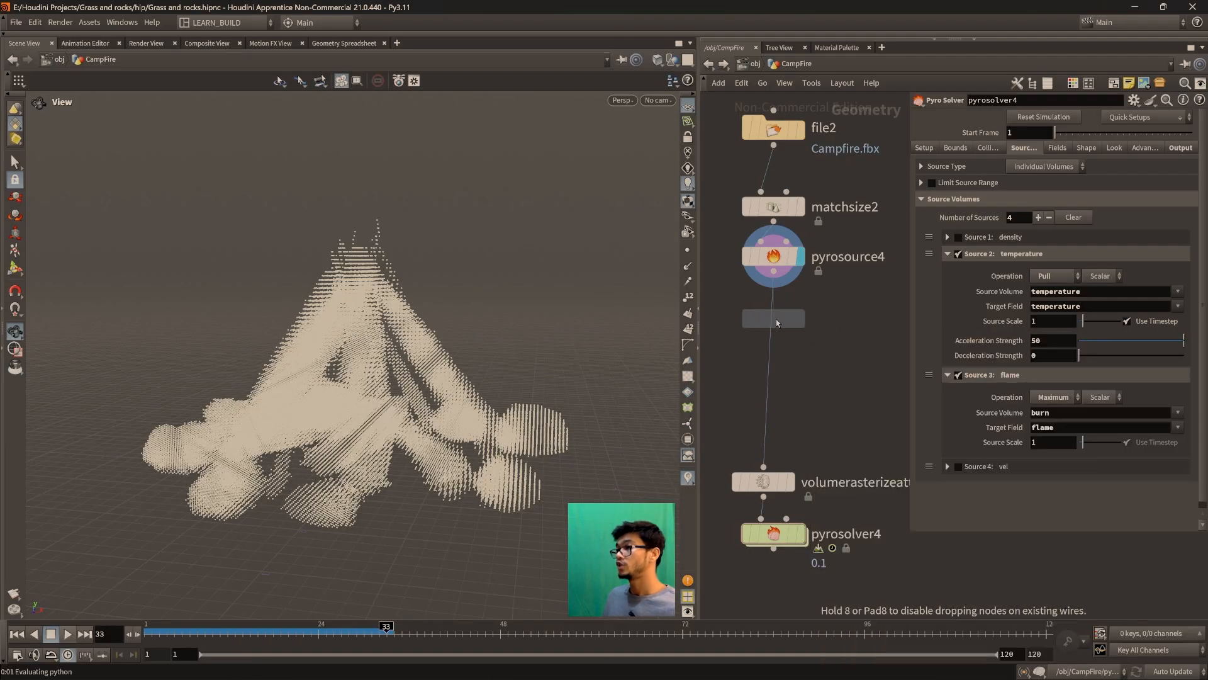
left_click_drag(818, 333, 782, 333)
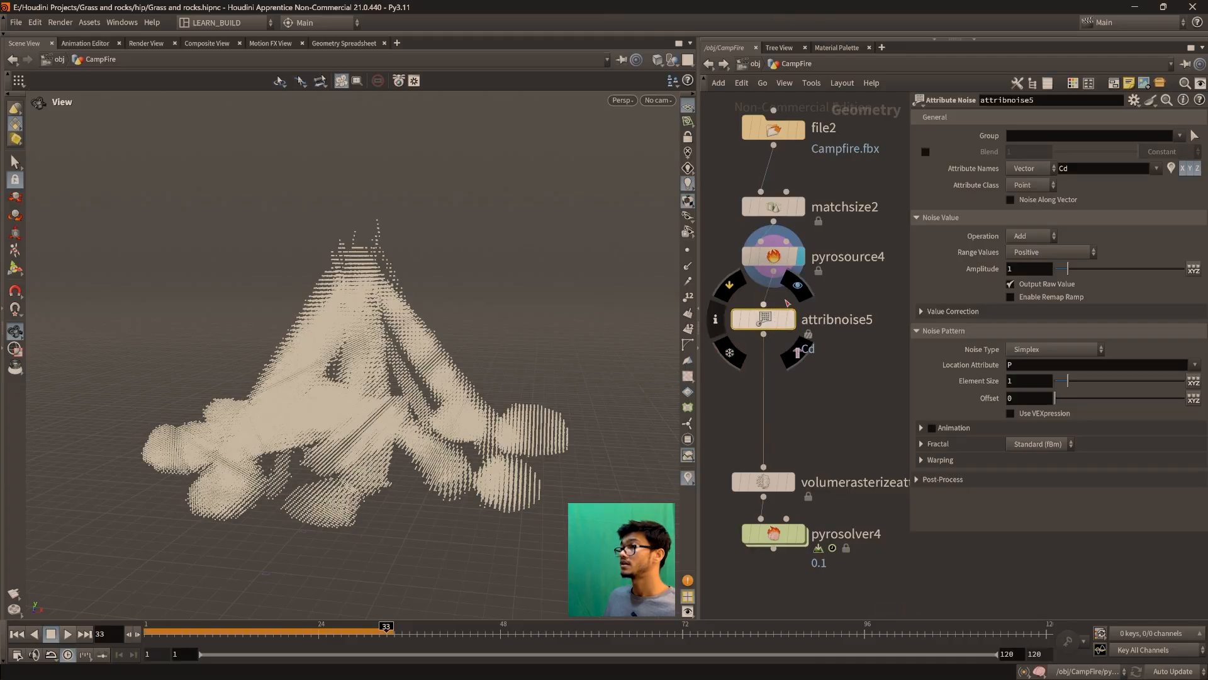
left_click(790, 319)
Make the Attribute Noise node affect a Float attribute named temperature instead of the vector colour attribute
left_click_drag(378, 353, 469, 406)
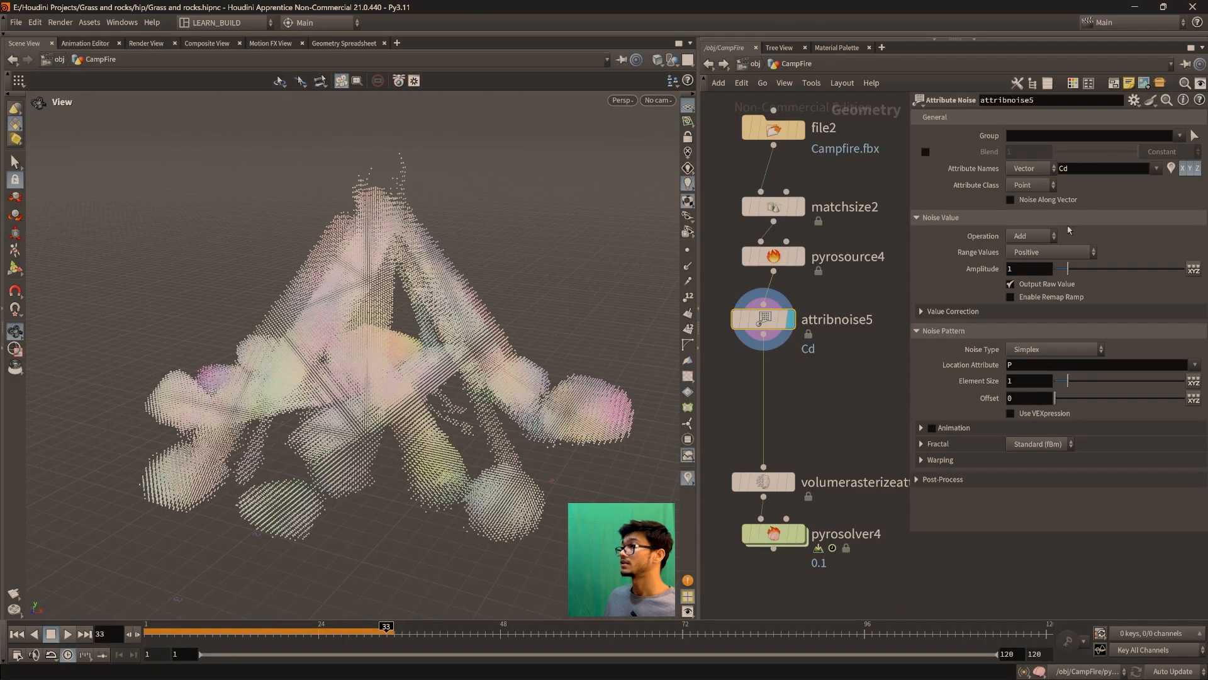
left_click(1030, 168)
left_click(1026, 176)
left_click(1157, 168)
left_click(1175, 210)
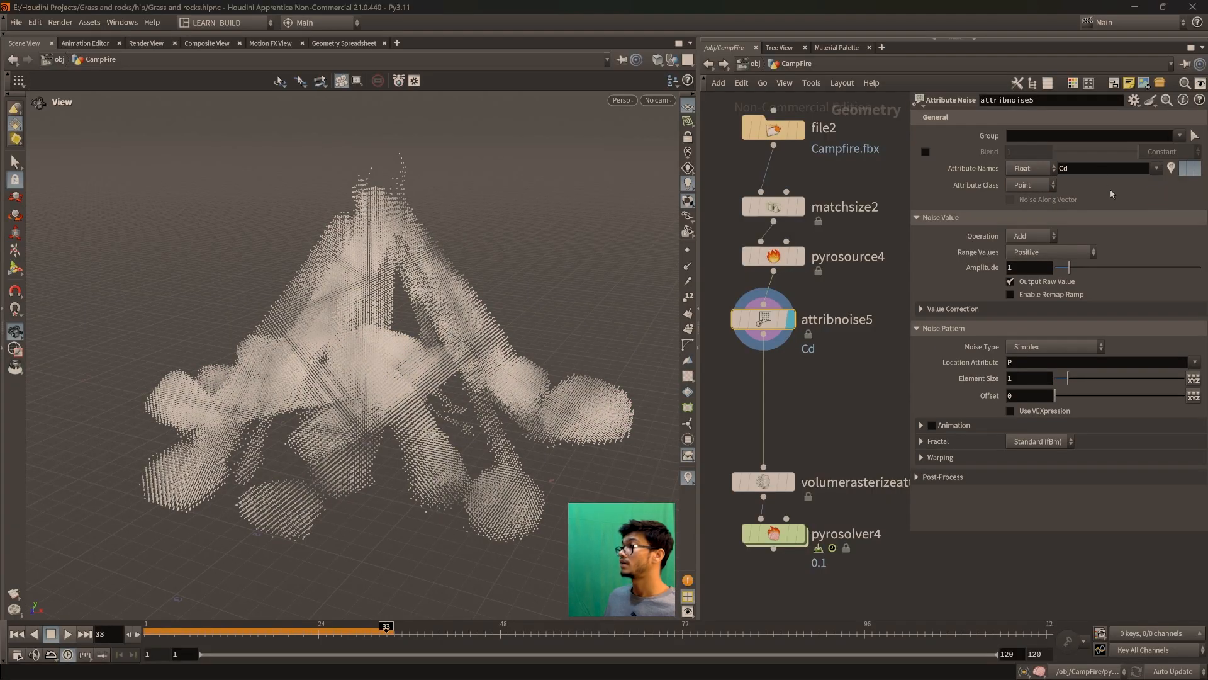
left_click_drag(1059, 168, 1074, 169)
key("BackSpace")
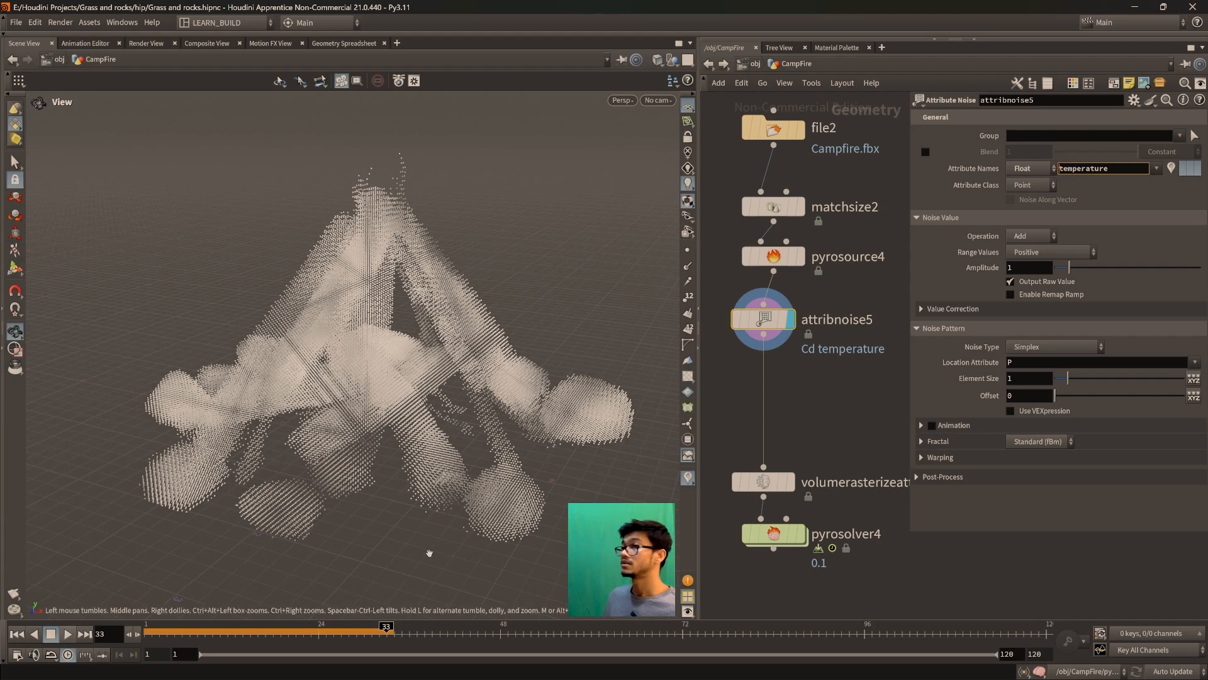
Return the timeline to frame 1 and visualize the temperature attribute as colours on the campfire points
left_click_drag(247, 628, 219, 628)
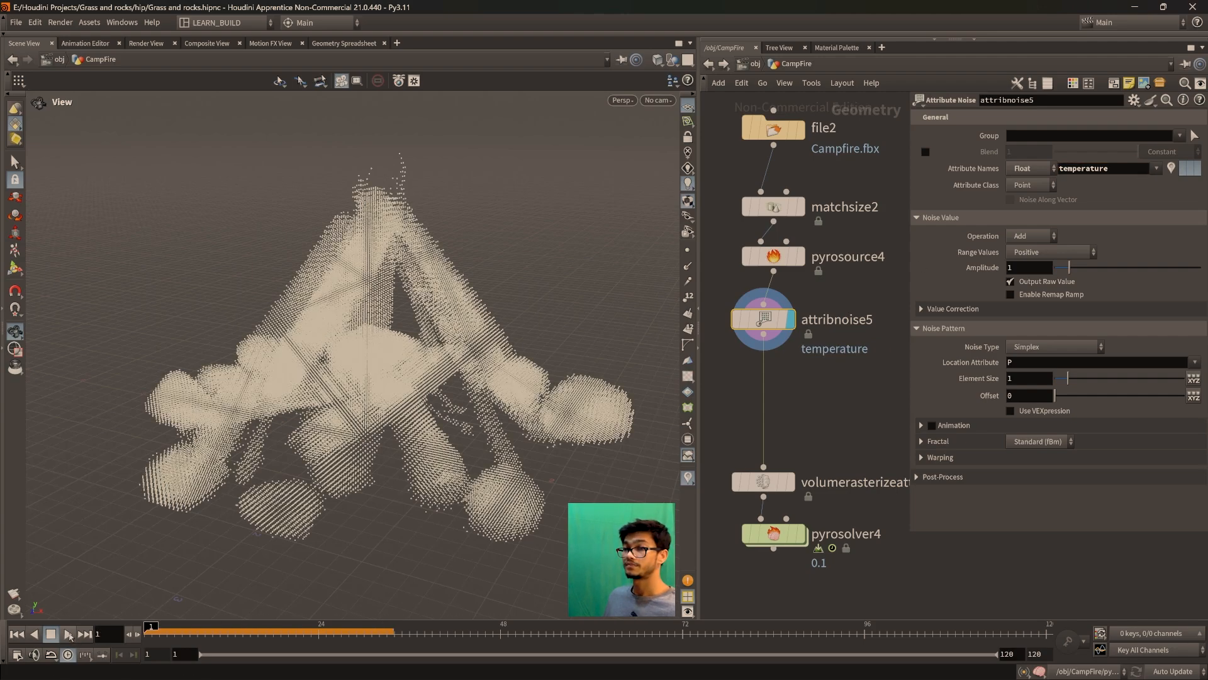
left_click(19, 635)
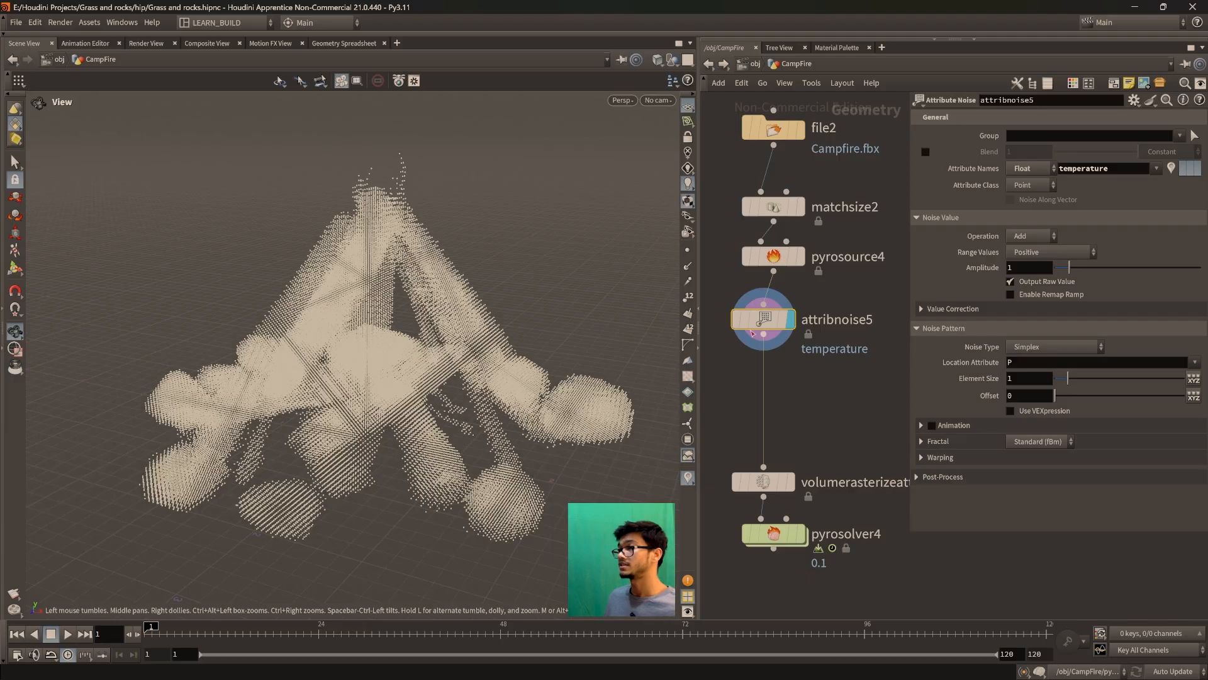
left_click_drag(495, 464, 416, 467)
left_click(1176, 172)
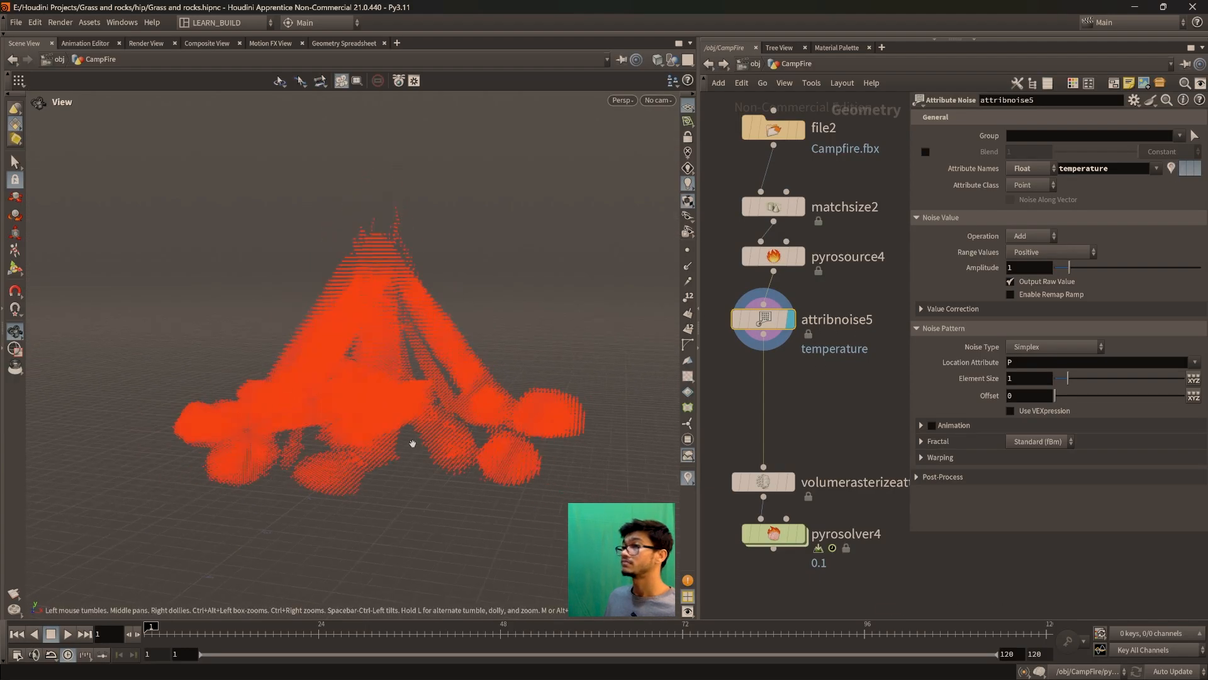
left_click_drag(409, 432, 420, 447)
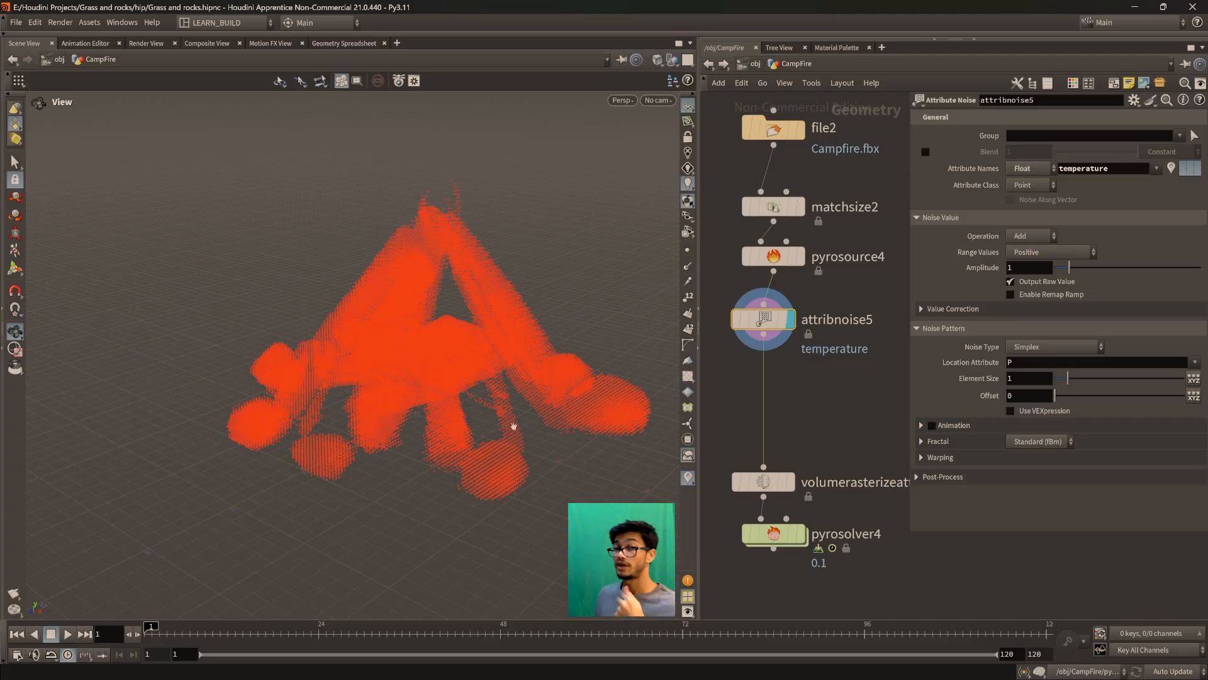
Align attribnoise5 beneath pyrosource4 and configure its noise with the Add operation and Zero Centered range values
left_click_drag(764, 327, 775, 322)
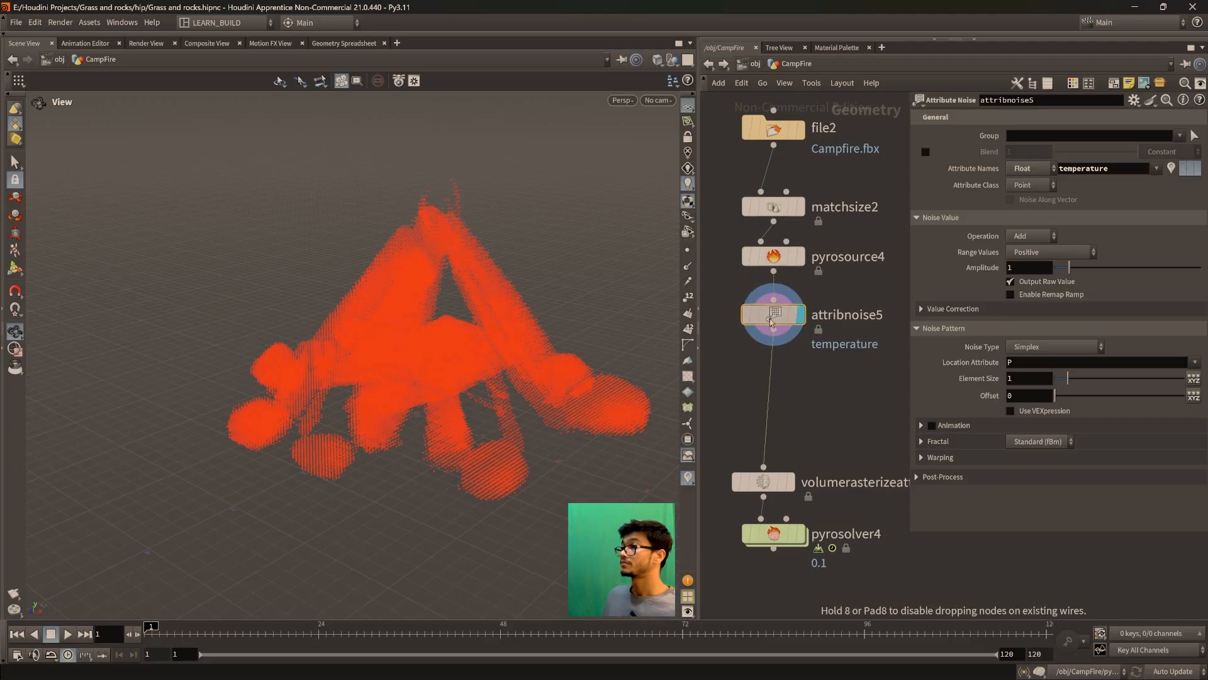
left_click(1031, 236)
left_click(1035, 237)
left_click(1031, 238)
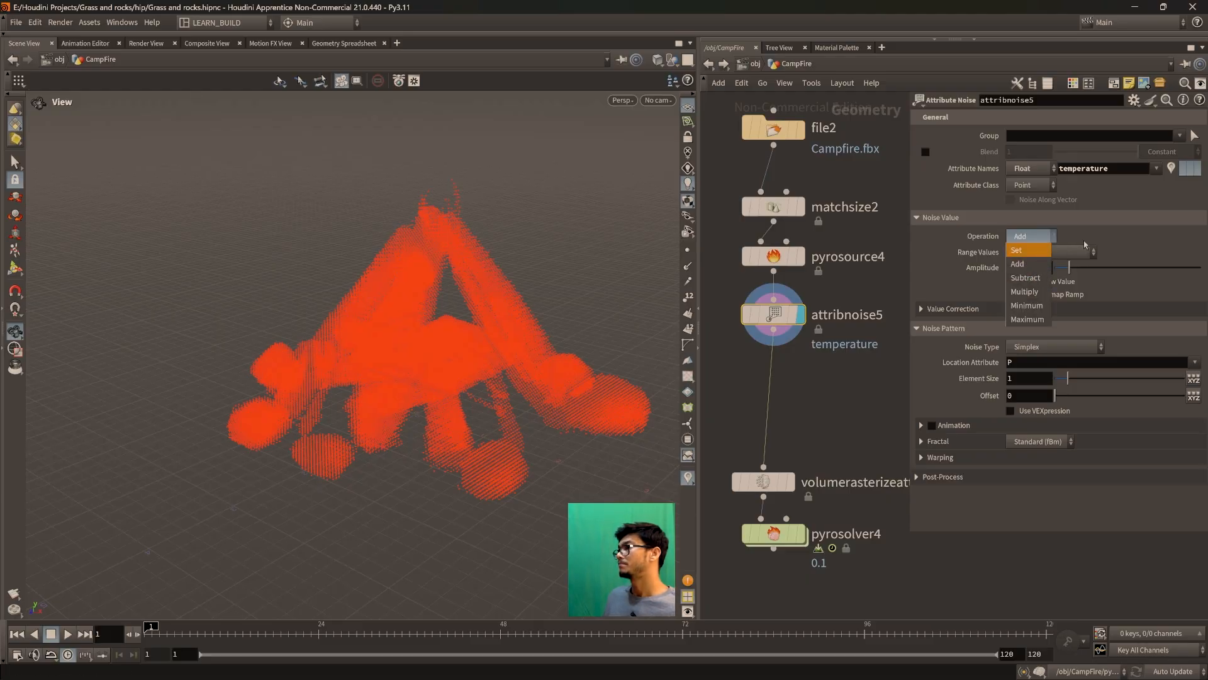
left_click(1032, 250)
left_click(1048, 252)
left_click(1051, 284)
left_click(1040, 237)
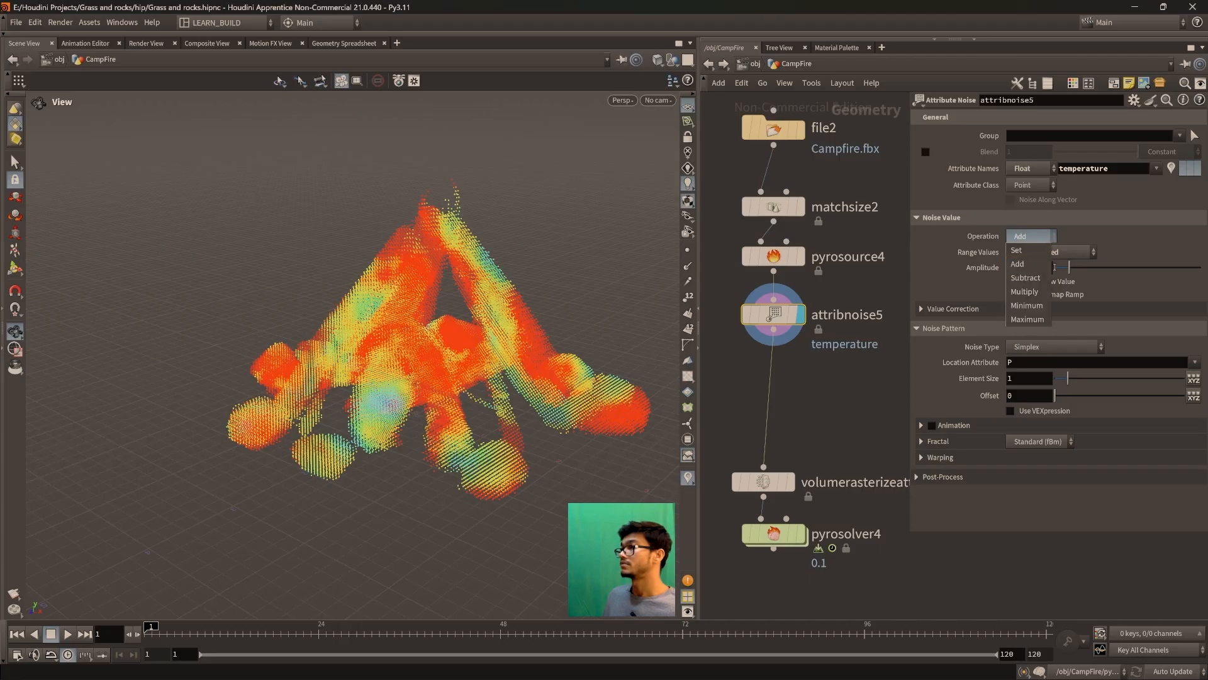
left_click(1037, 268)
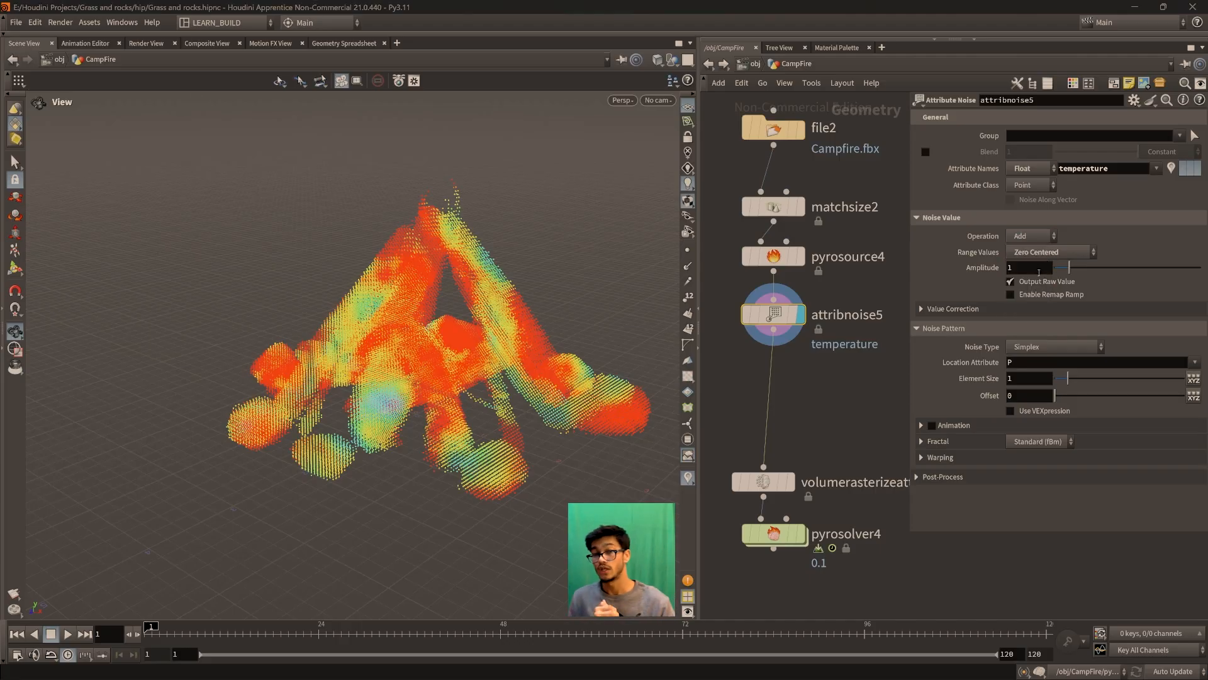
Raise the temperature noise amplitude to 2.46 and inspect the colour variation on the campfire points
left_click_drag(486, 406, 433, 407)
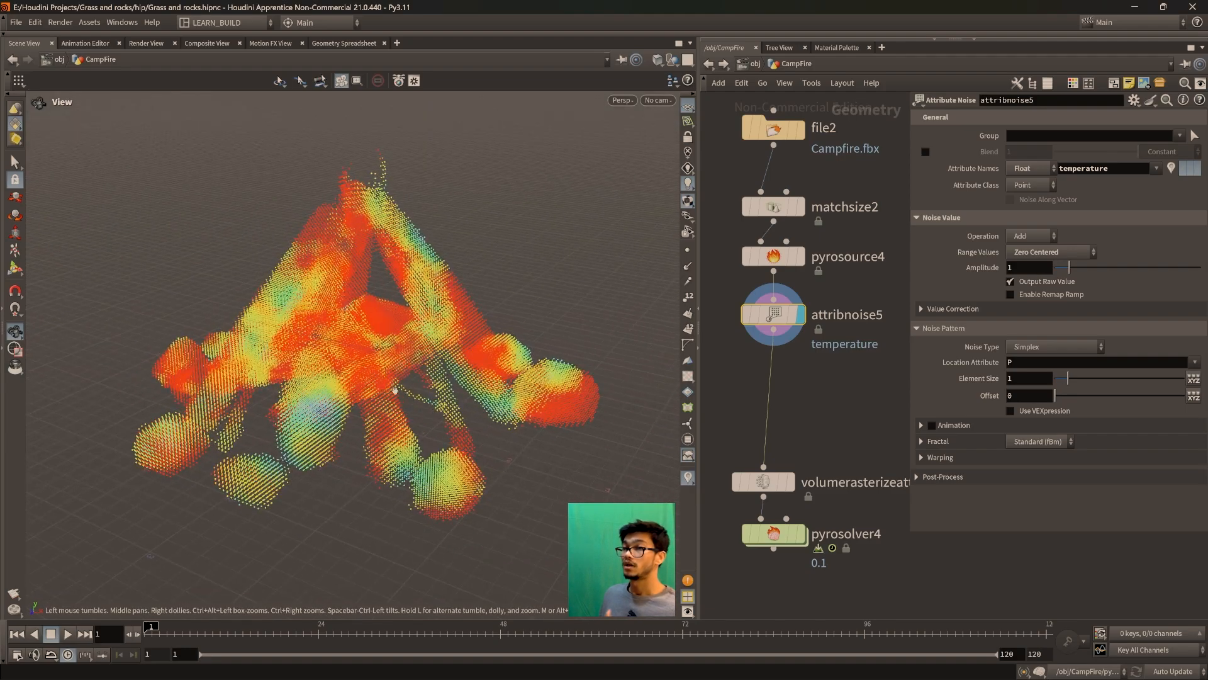
left_click_drag(425, 341, 450, 345)
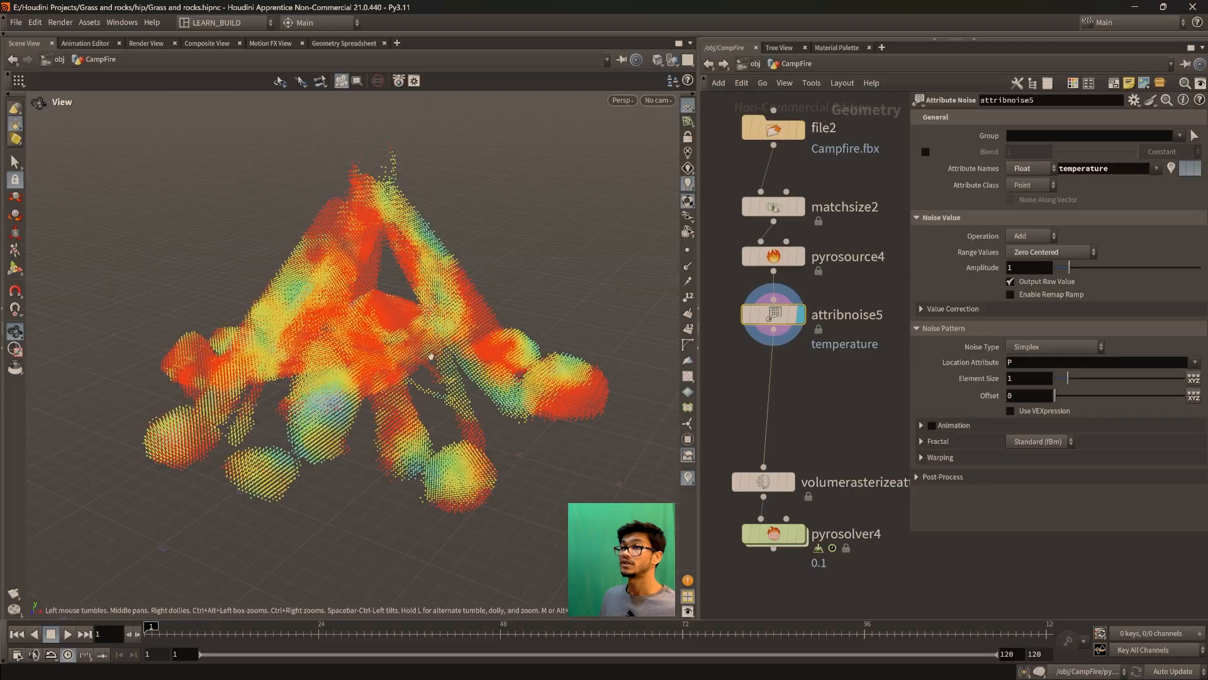
left_click(1033, 253)
left_click(1135, 233)
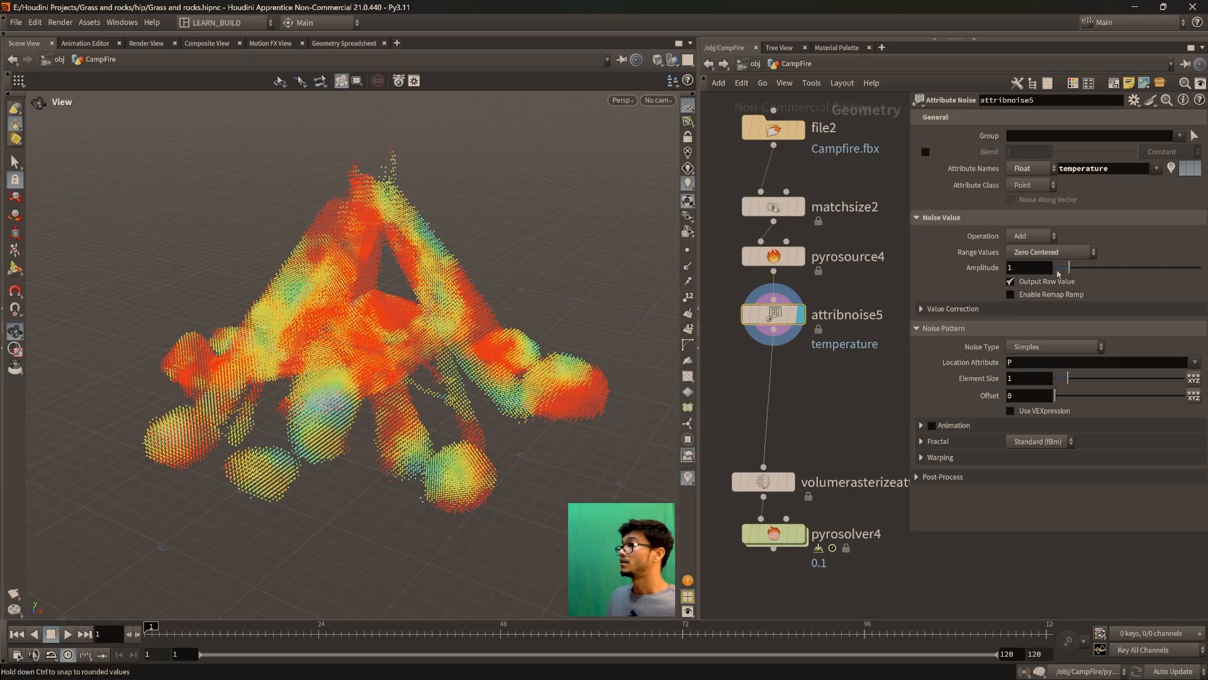
left_click_drag(1070, 268, 1091, 281)
left_click_drag(360, 278, 488, 289)
scroll(441, 302, "up", 1)
left_click_drag(391, 378, 253, 398)
scroll(267, 403, "up", 3)
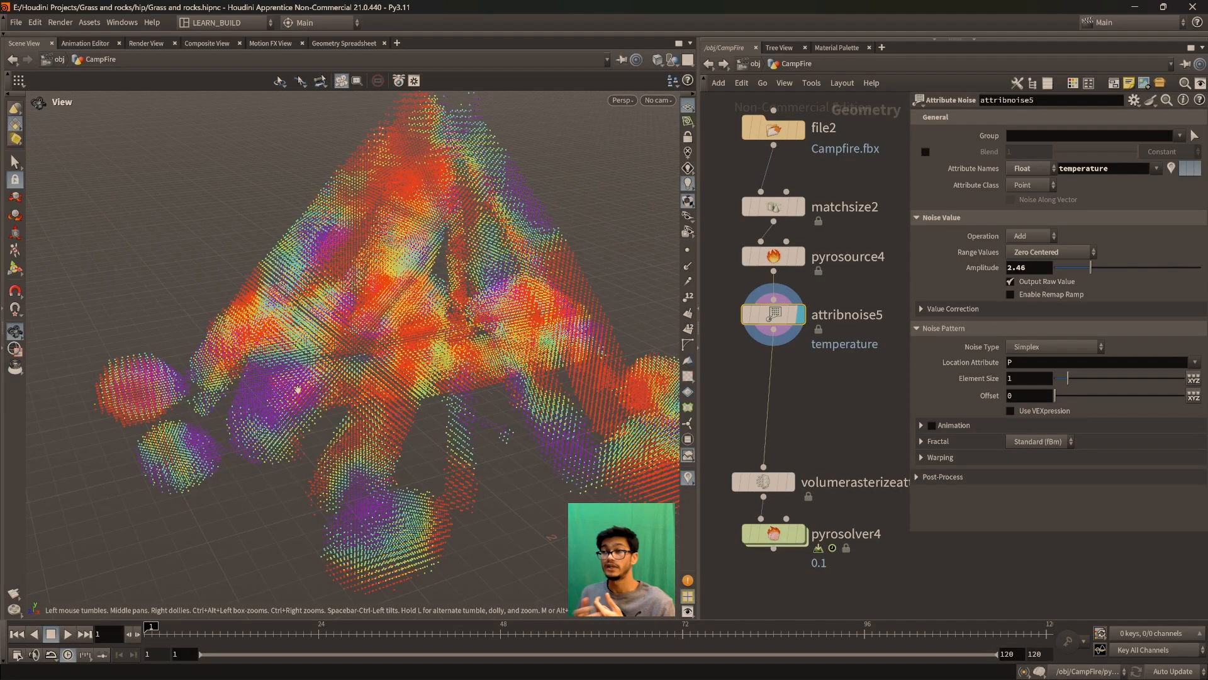
scroll(304, 403, "down", 2)
Try temperature noise amplitudes of 3.71 and 1.58, and settle on an amplitude of 3
mouse_move(1087, 269)
left_mouse_down()
mouse_move(1074, 270)
mouse_move(1151, 263)
mouse_move(1081, 267)
mouse_move(1110, 267)
left_mouse_up()
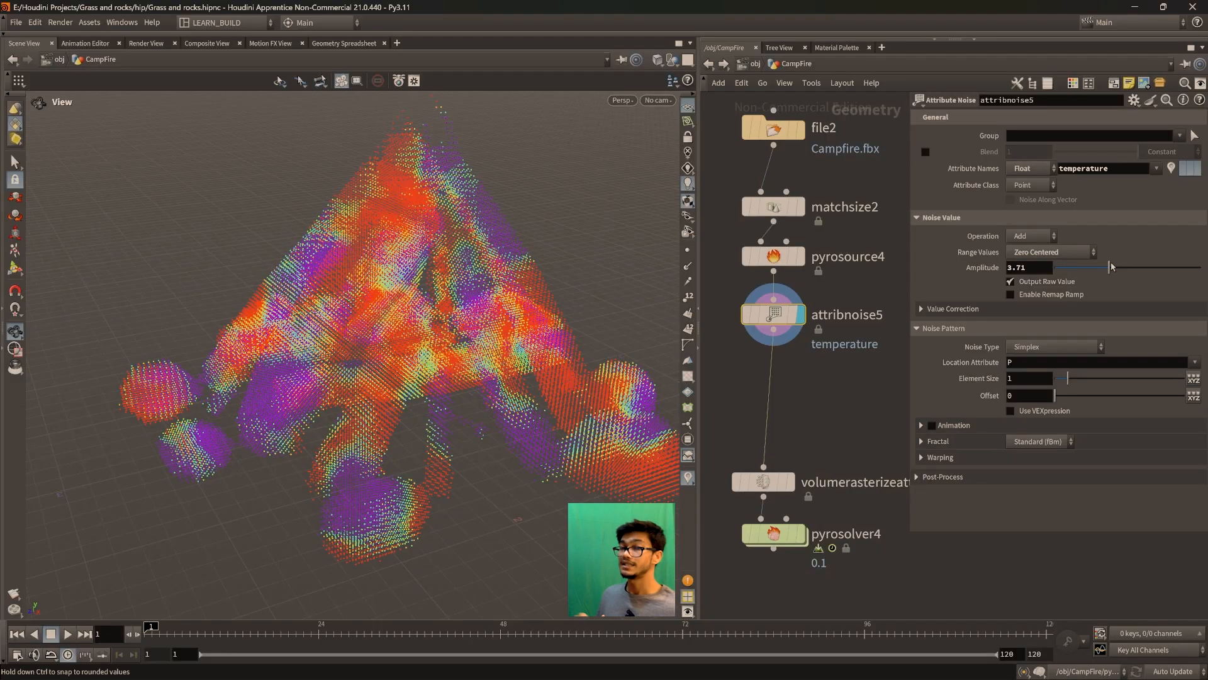
left_click_drag(466, 291, 383, 441)
left_click_drag(1109, 269, 1081, 277)
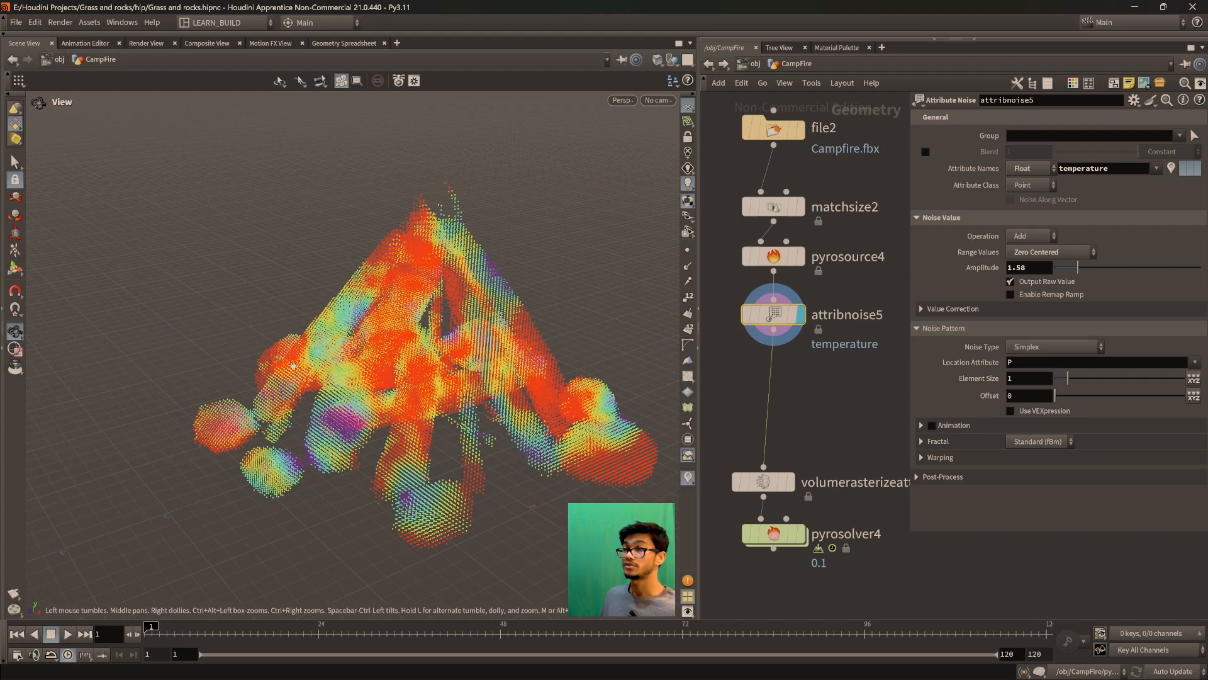
left_click_drag(293, 365, 341, 359)
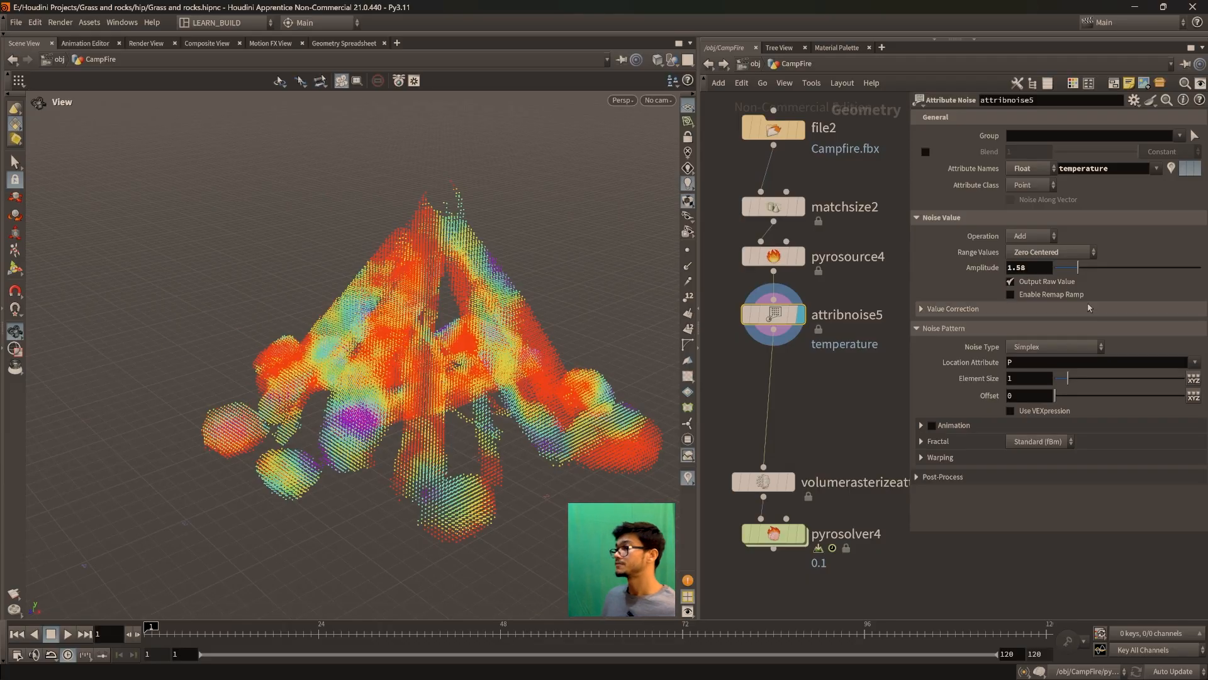
mouse_move(1079, 268)
left_mouse_down()
mouse_move(1110, 269)
mouse_move(1098, 269)
left_mouse_up()
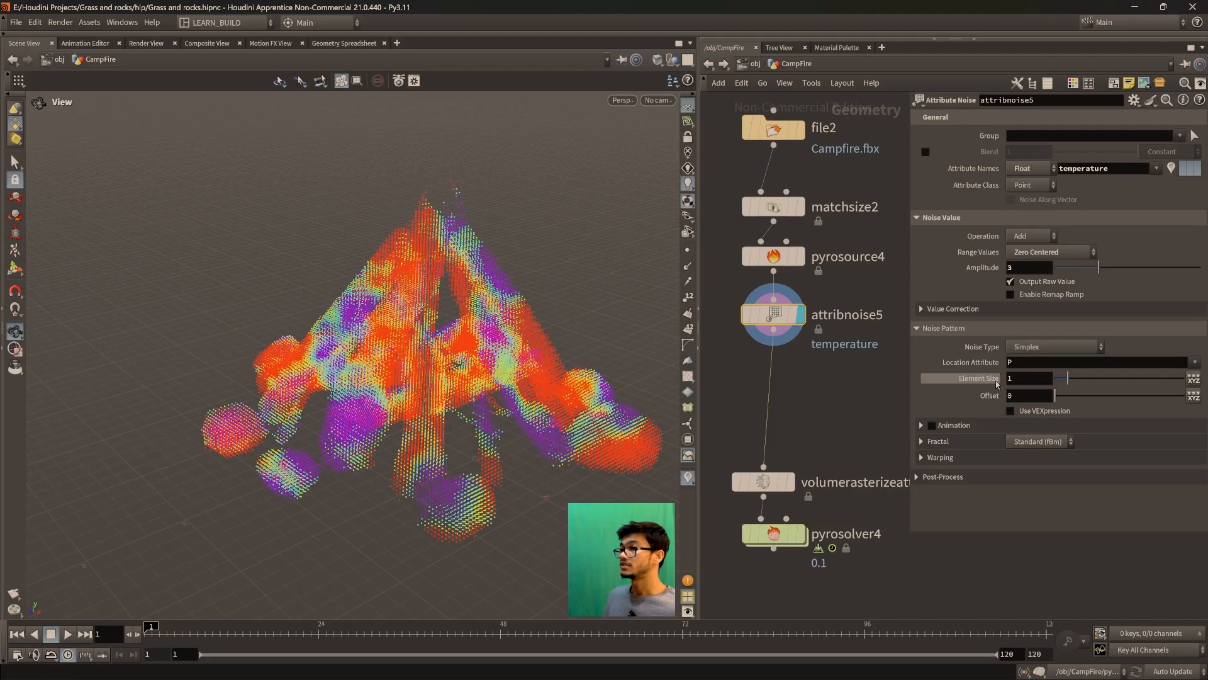
Enable animation for the temperature noise pattern with a pulse duration of 1
left_click(931, 426)
left_click(922, 426)
left_click_drag(1069, 444, 1061, 447)
left_click(1029, 443)
type("1")
key("Return")
Play the timeline in stretches up to frame 70 and inspect the animated temperature noise from several angles
left_click(68, 634)
left_click_drag(392, 367, 475, 390)
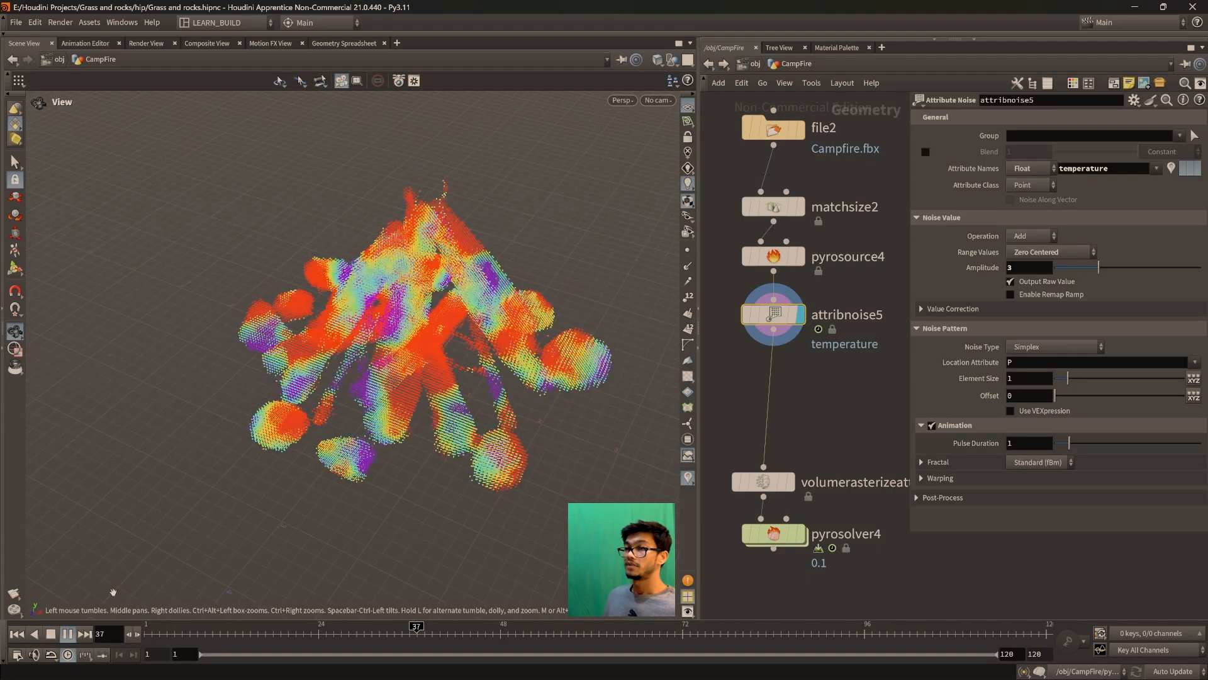
left_click(67, 634)
left_click_drag(391, 364, 324, 416)
left_click(68, 634)
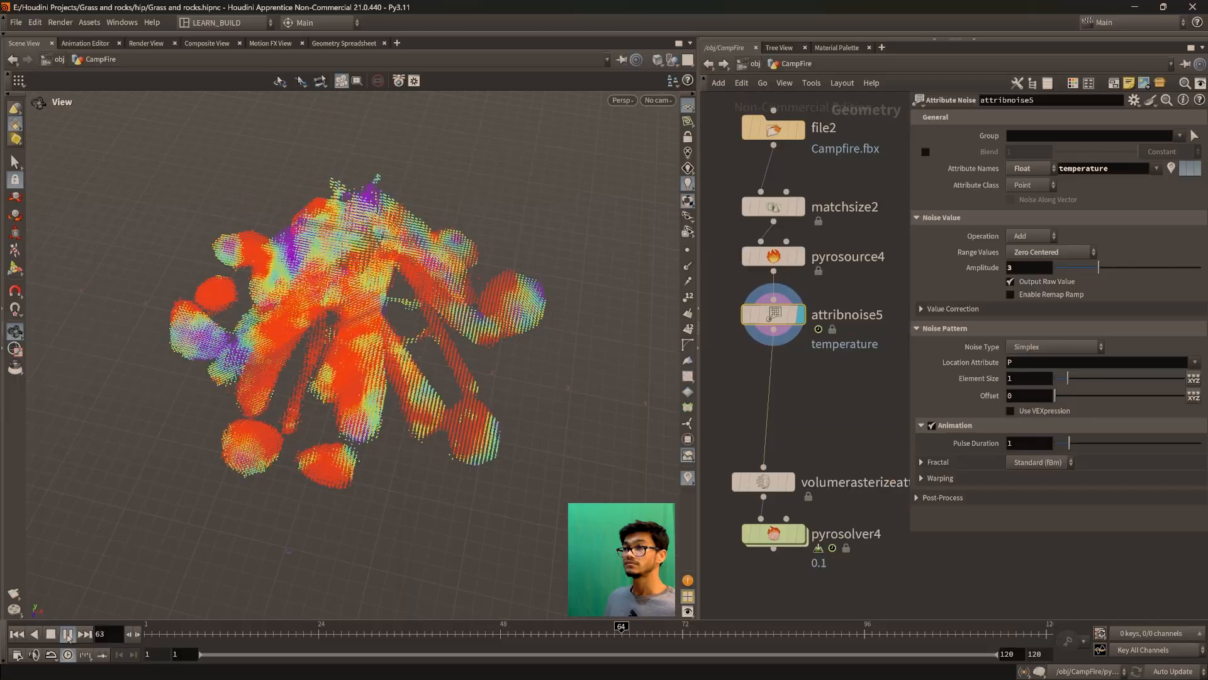
left_click(67, 634)
left_click_drag(343, 435, 345, 400)
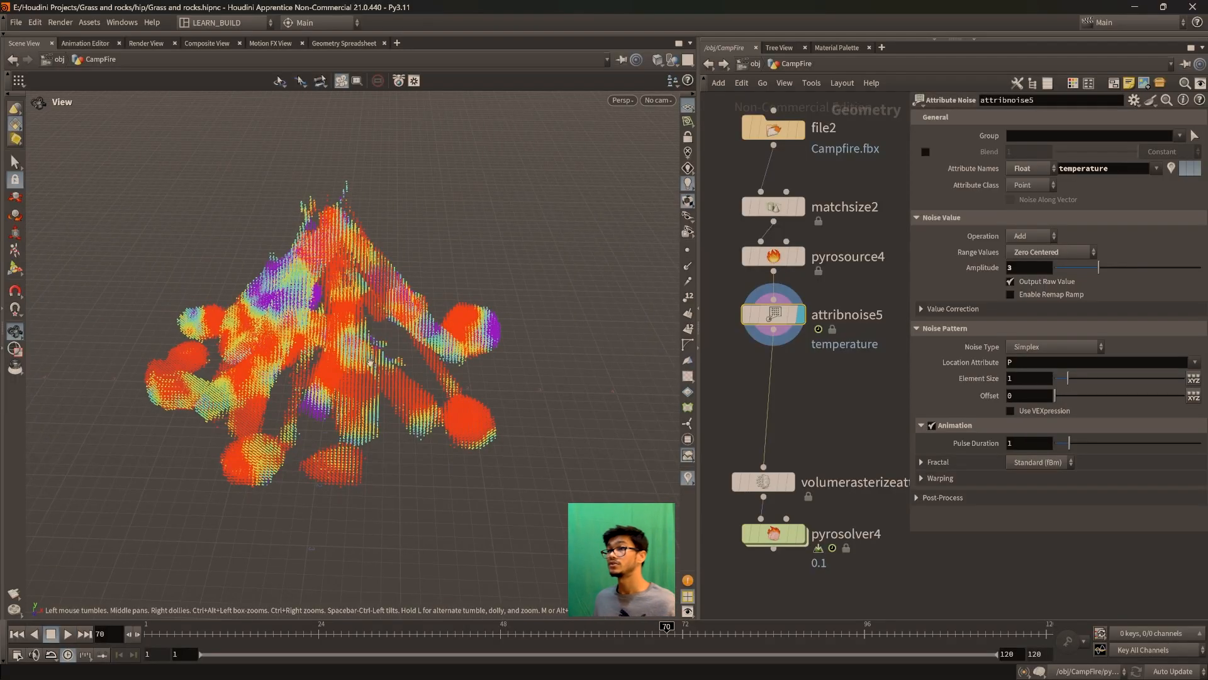
left_click_drag(369, 363, 356, 365)
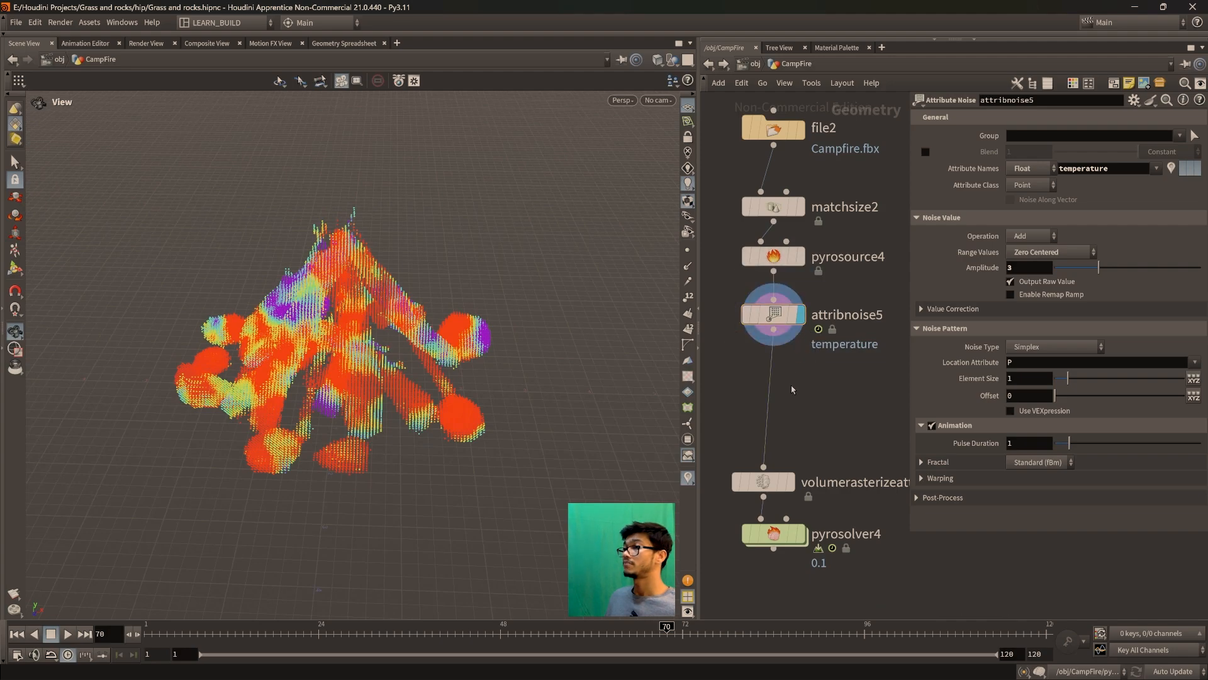
Display pyrosolver4's output, interrupt its cooking, and return the timeline to the opening frames
mouse_move(774, 535)
left_click(807, 501)
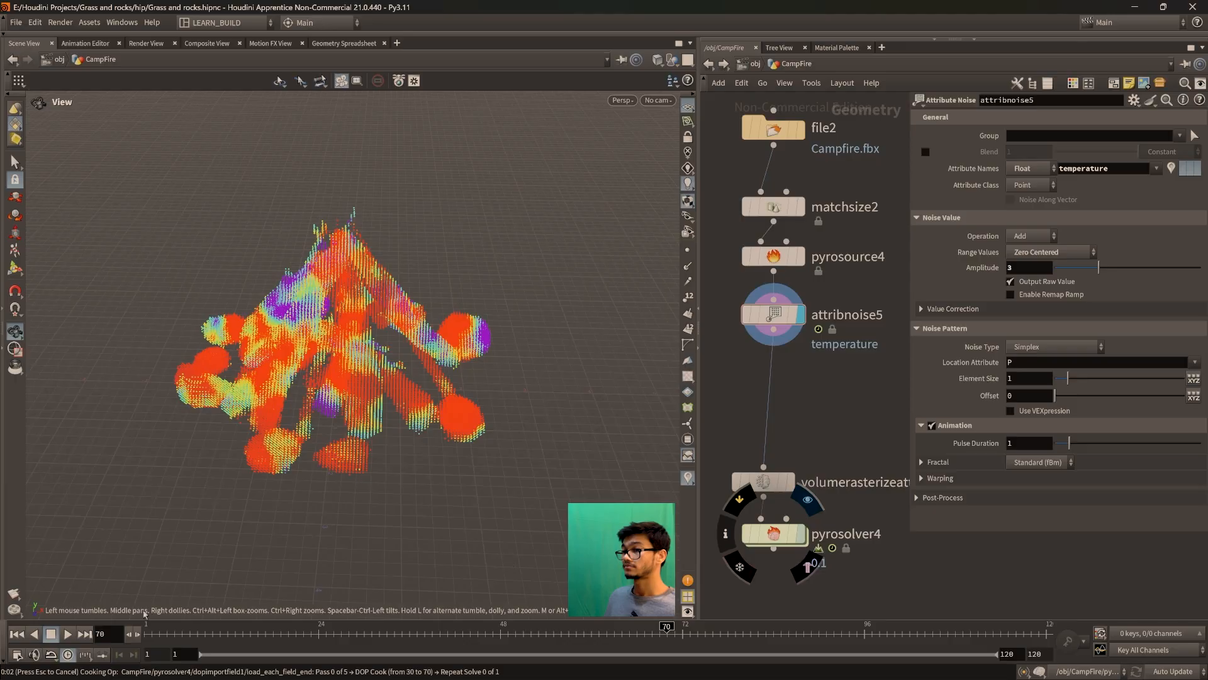
key("Escape")
left_click(150, 633)
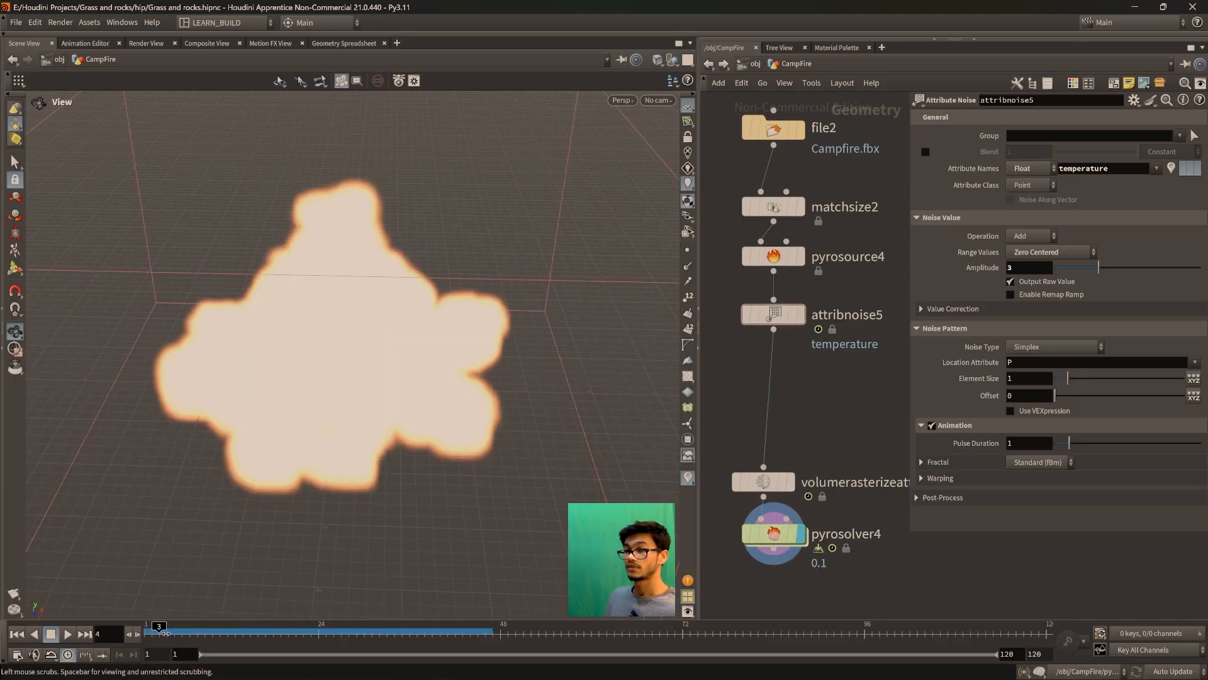
Move volumerasterizeattributes4 and pyrosolver4 up in the network so they sit closer beneath attribnoise5
left_click_drag(217, 583, 394, 510)
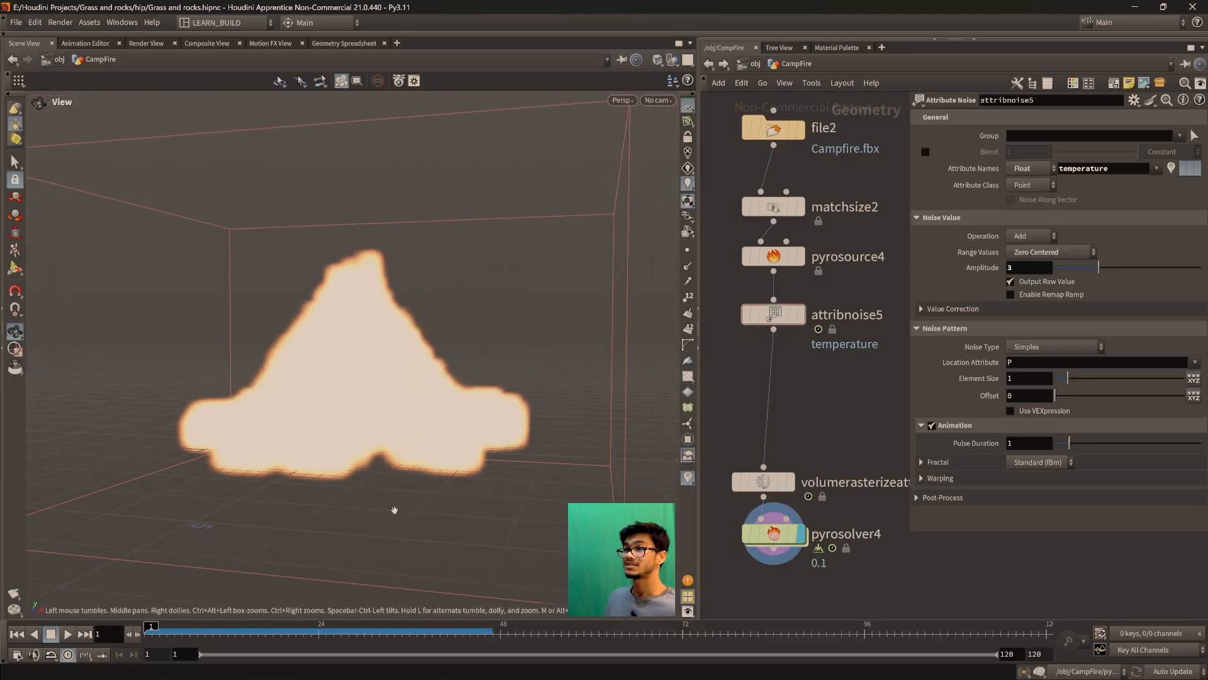
left_click_drag(764, 481, 773, 377)
left_click_drag(786, 534, 785, 470)
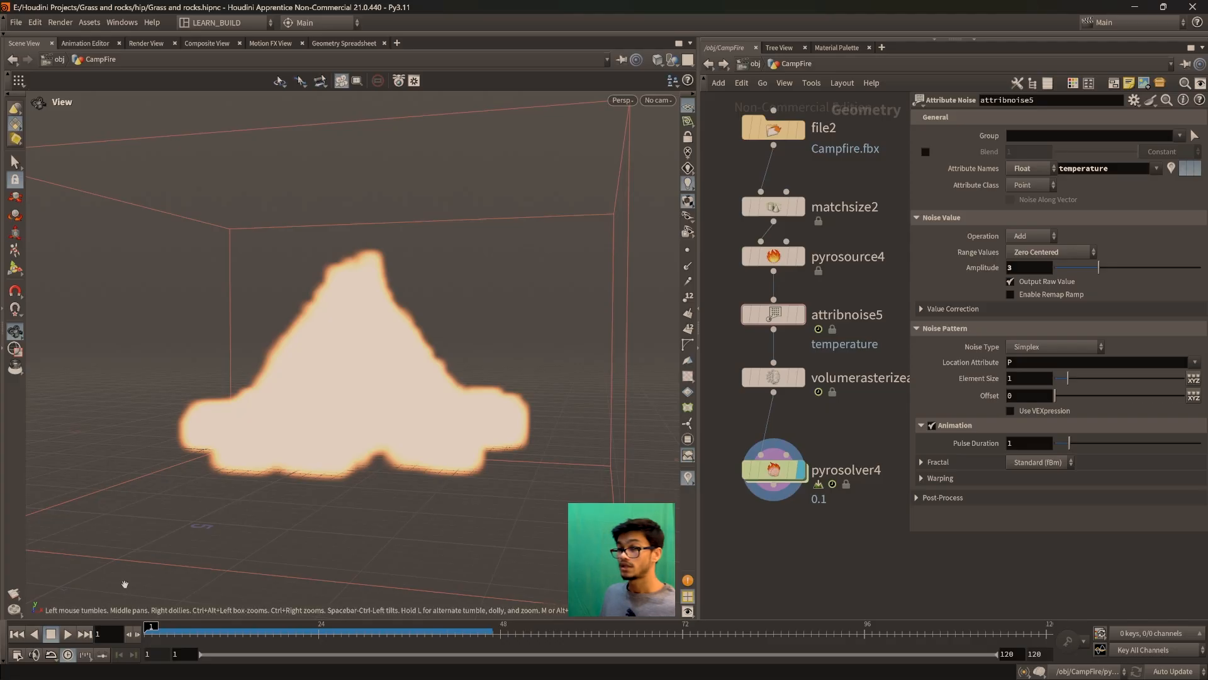
Display attribnoise5's output, play the timeline to inspect the animated temperature noise, and return to frame 1
left_click(67, 634)
middle_click_drag(377, 432, 384, 445)
scroll(384, 444, "down", 3)
scroll(386, 448, "down", 2)
scroll(440, 520, "down", 1)
left_click_drag(442, 523, 434, 518)
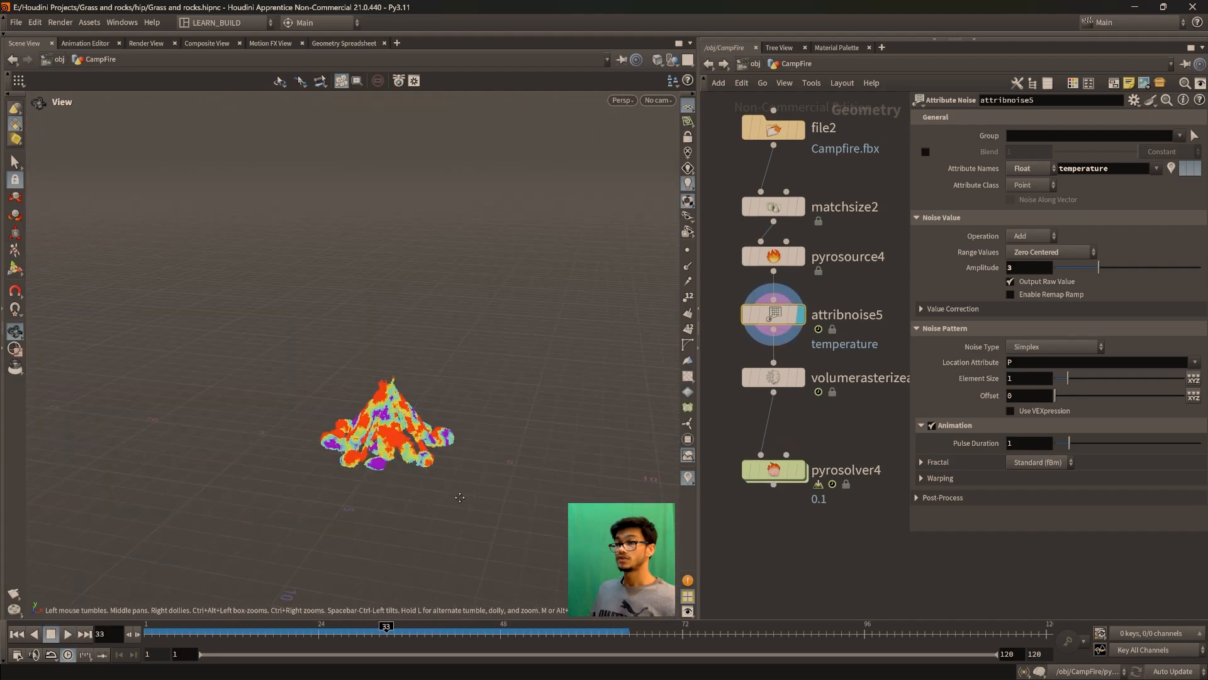
left_click(67, 634)
left_click(50, 635)
left_click(17, 635)
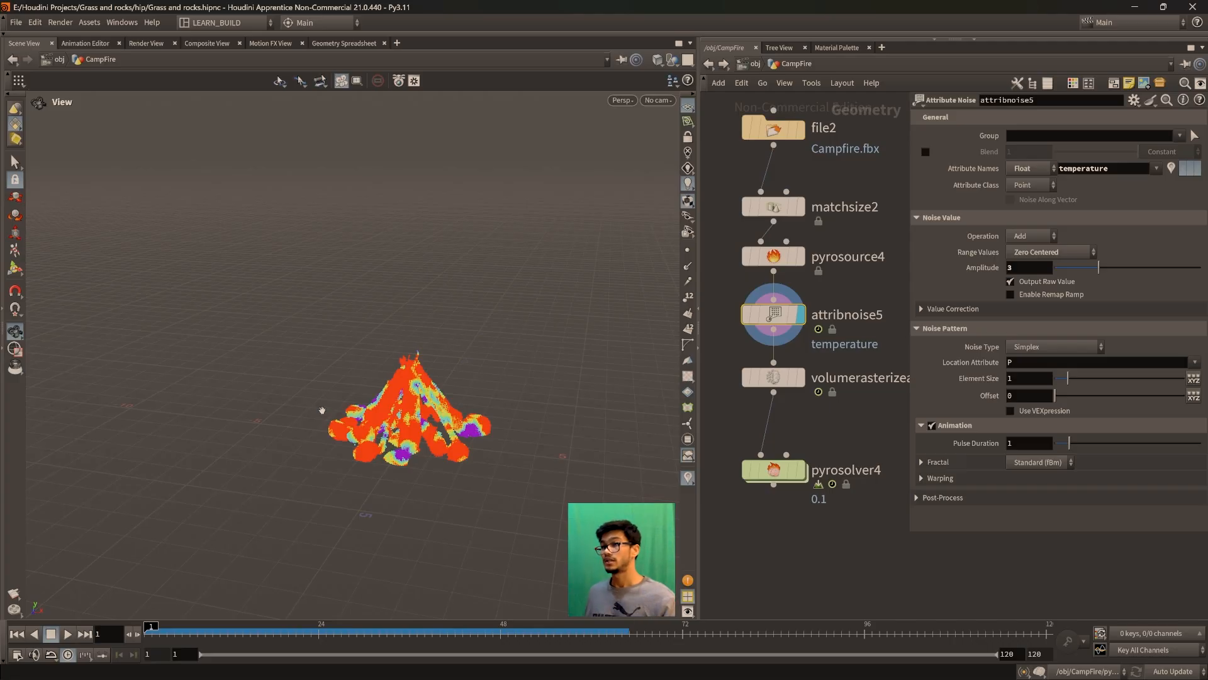
Insert a second Attribute Noise node between attribnoise5 and volumerasterizeattributes4, making room in the network for it
left_click_drag(790, 378, 790, 409)
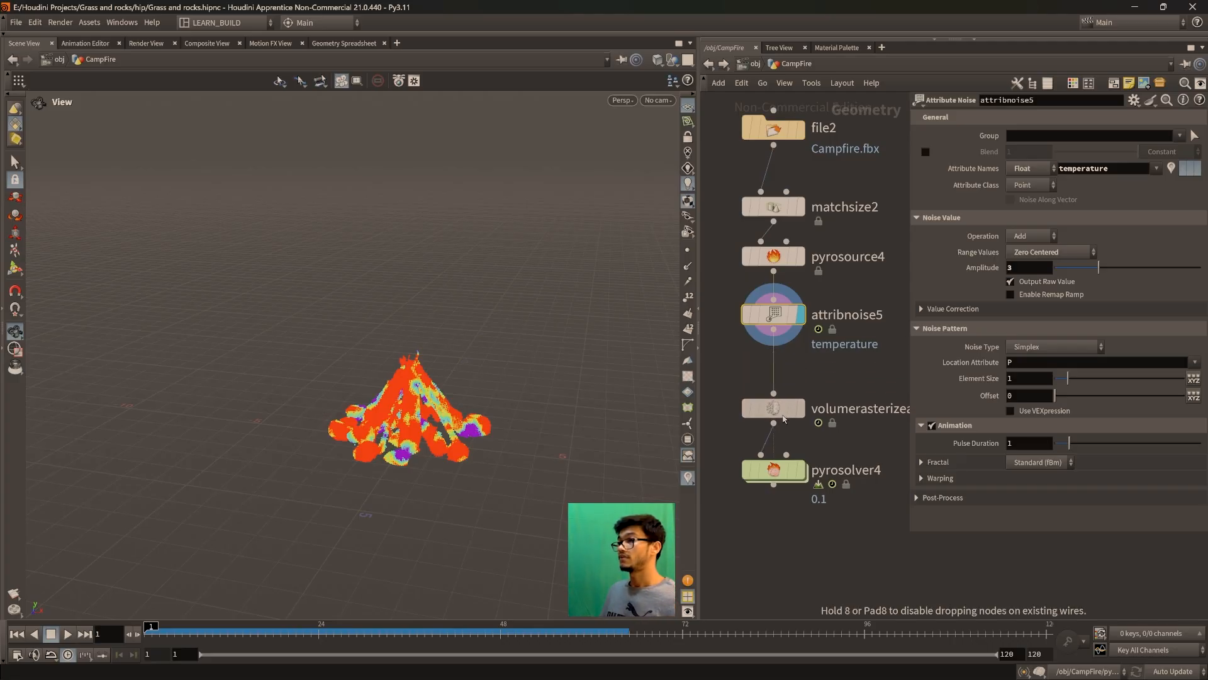
key("Tab")
type("attribute no")
key("Return")
left_click(779, 364)
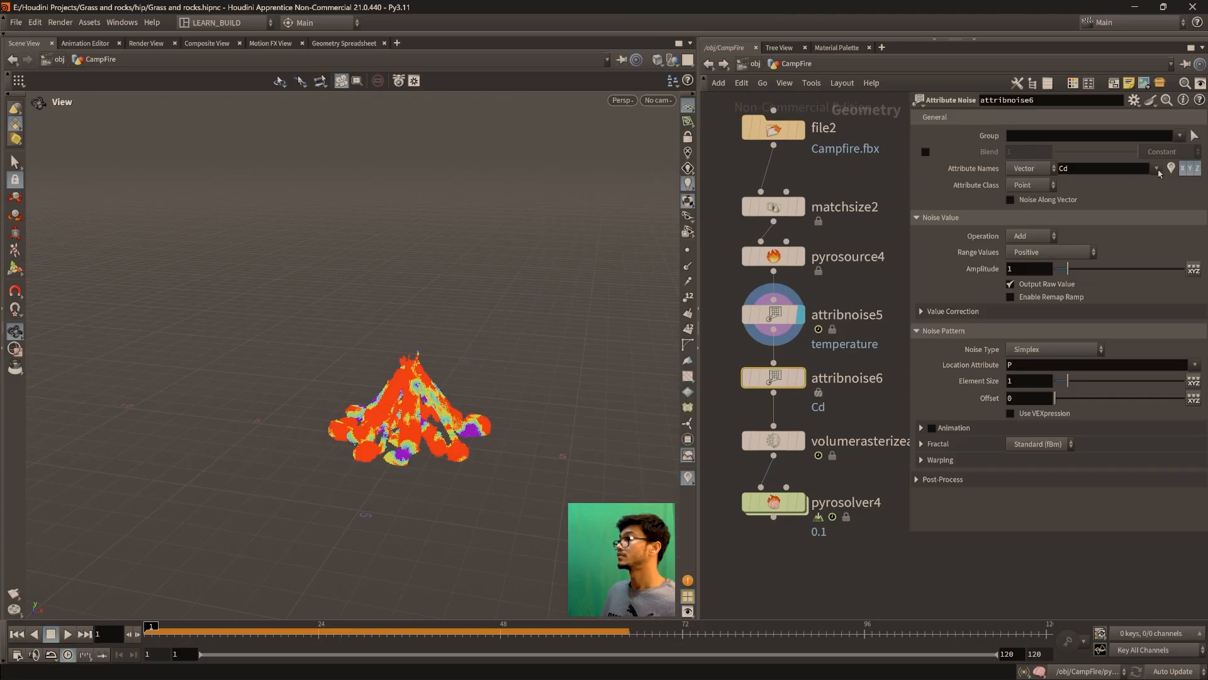
Set attribnoise6 to modify the float attribute burn instead of Cd
left_click(1030, 168)
left_click(1025, 167)
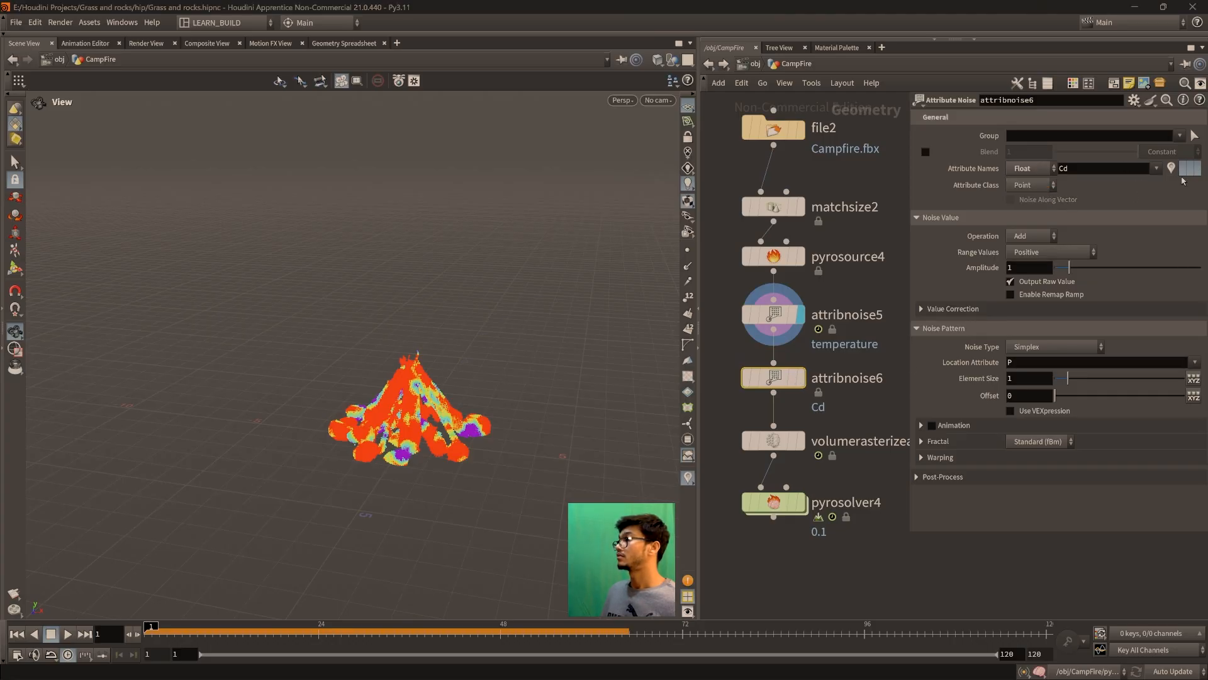
left_click(1077, 168)
type("burn")
key("Return")
left_click_drag(1074, 168, 1056, 169)
key("BackSpace")
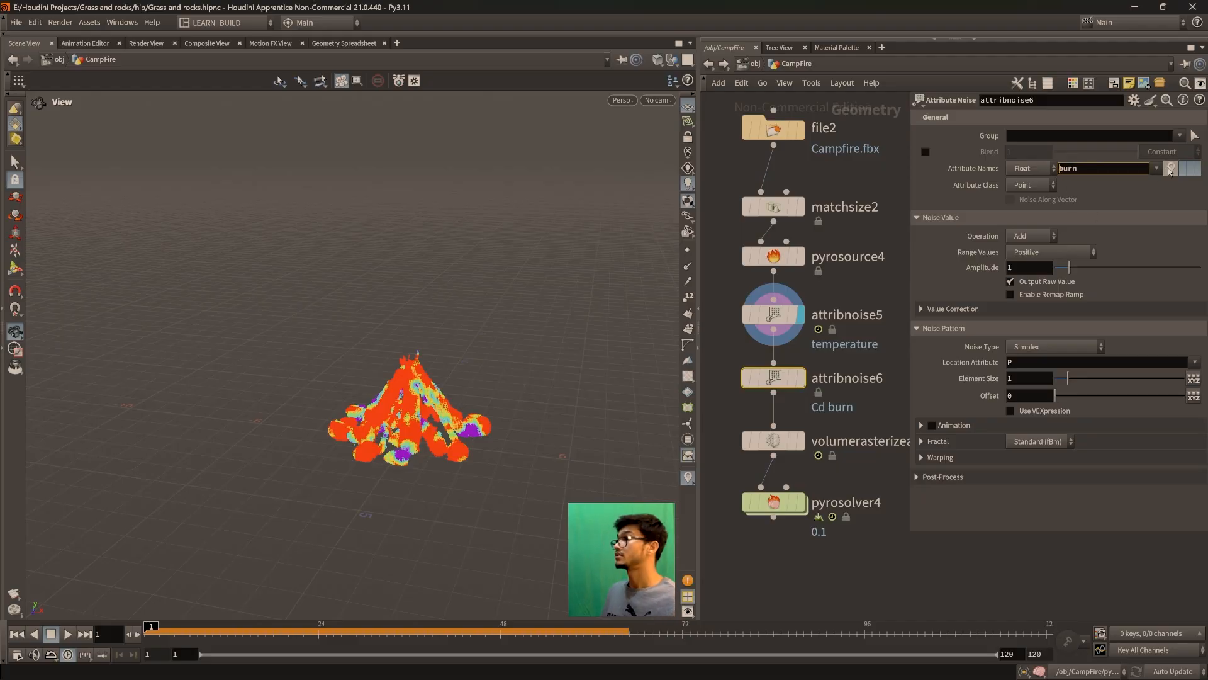
Display attribnoise6's output and visualize its burn attribute on the campfire points from several angles
left_click(799, 378)
left_click_drag(434, 384, 462, 416)
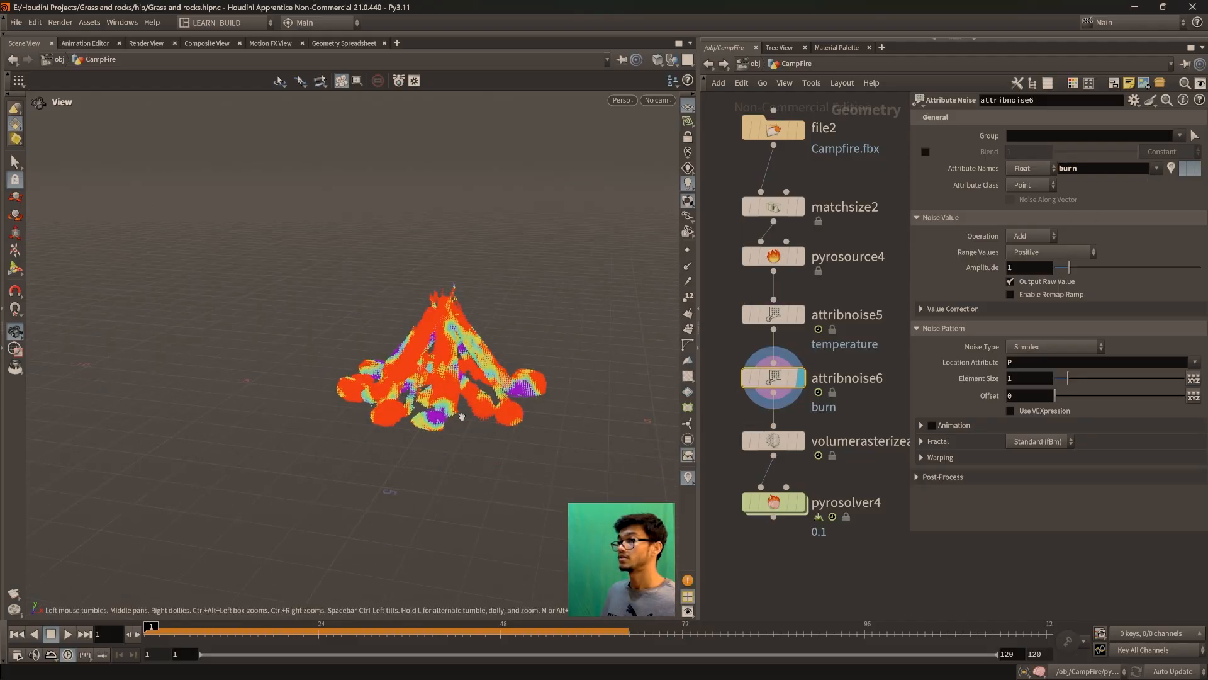
left_click(1174, 169)
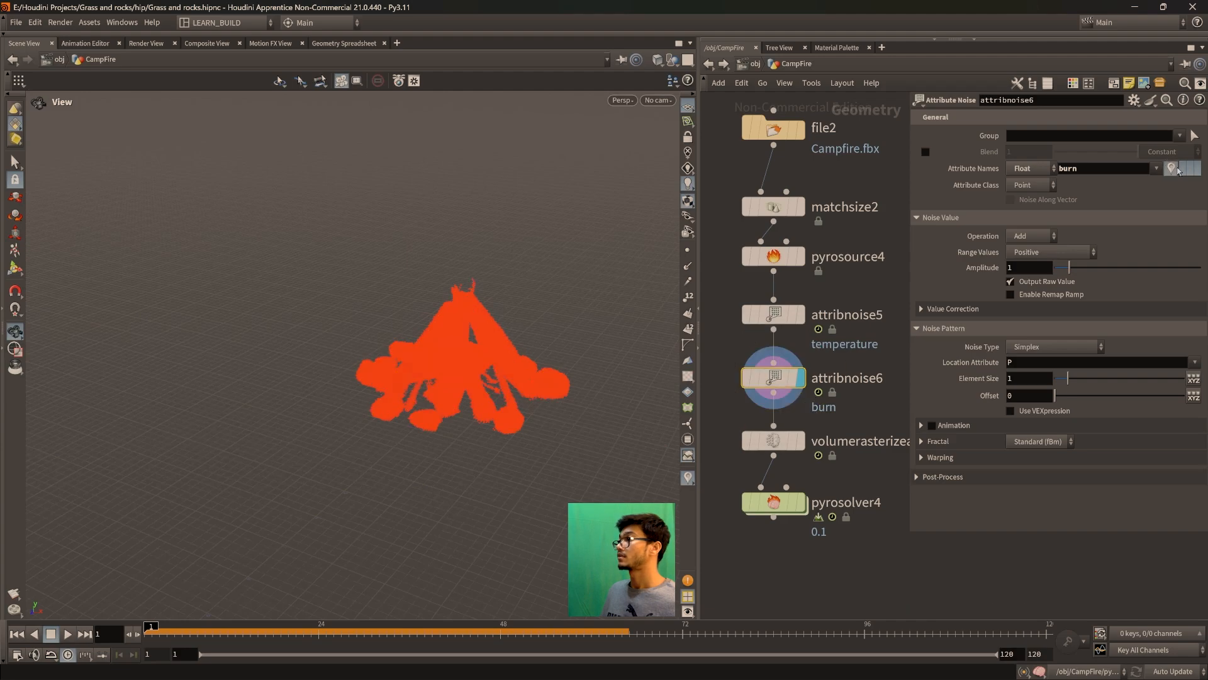
left_click(1174, 169)
left_click(1174, 169)
left_click_drag(463, 399, 397, 444)
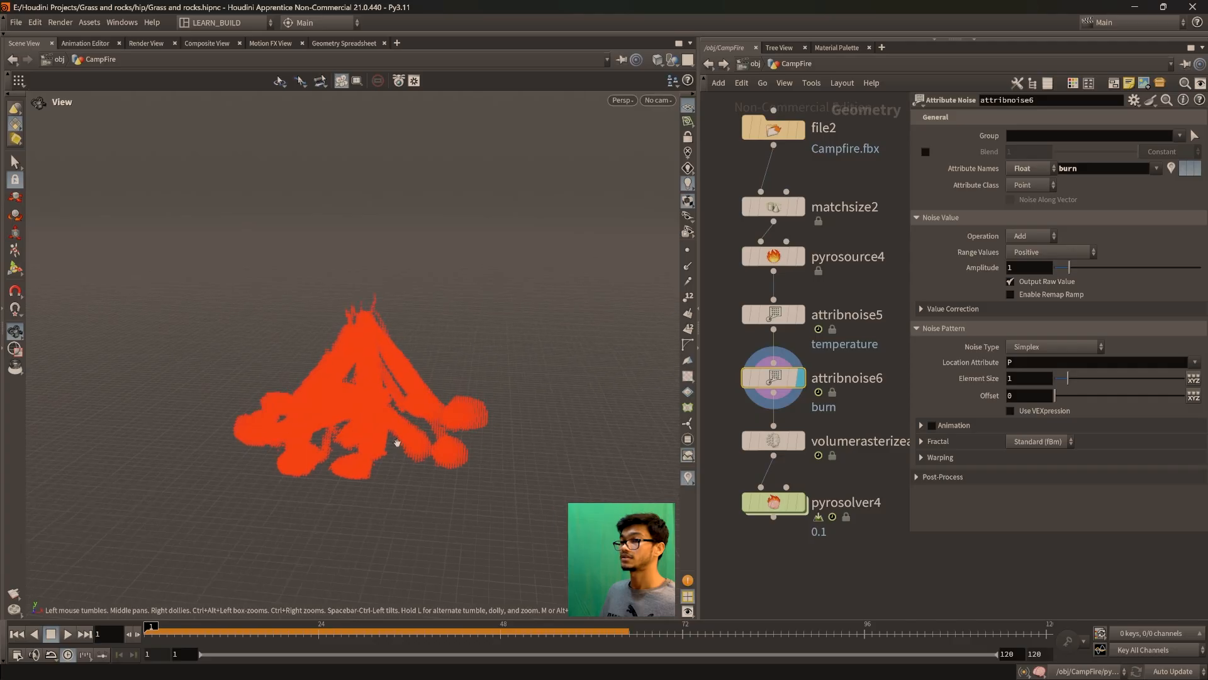
left_click_drag(340, 237, 358, 405)
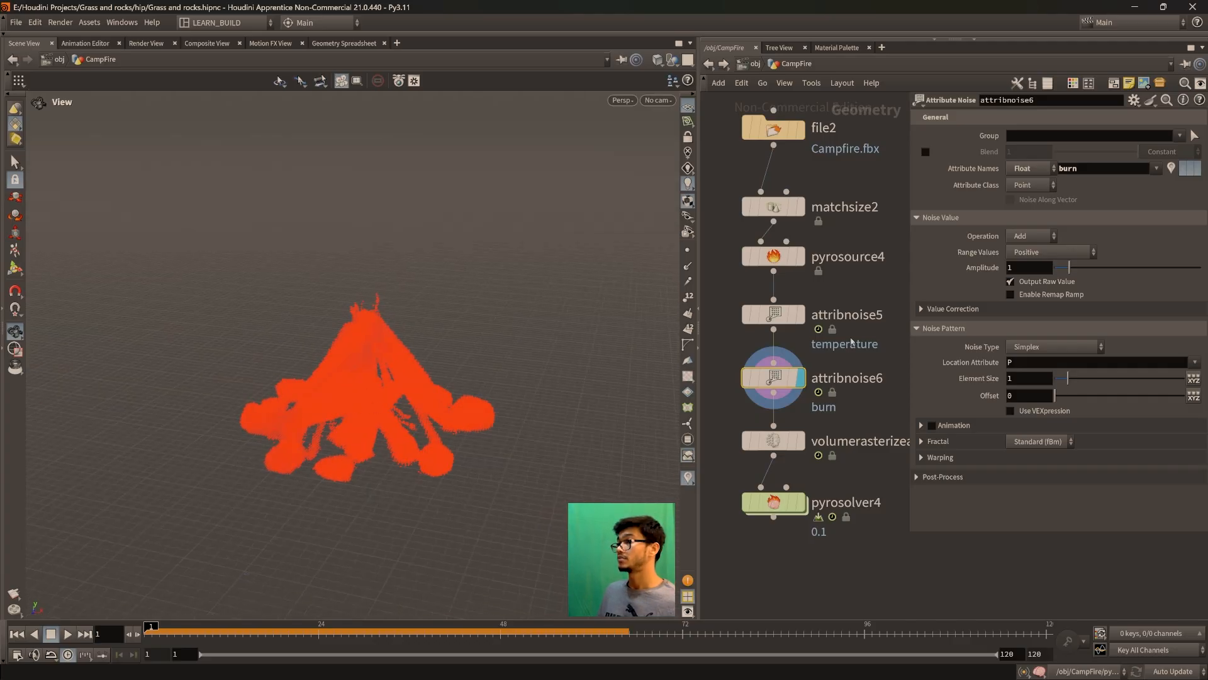
Set the burn noise's range values to Zero Centered and its amplitude to 2.33
left_click(1042, 252)
left_click(1069, 254)
left_click(1069, 254)
left_click(1047, 278)
left_click_drag(446, 412, 389, 416)
left_click_drag(1069, 267, 1089, 268)
left_click_drag(407, 500, 447, 516)
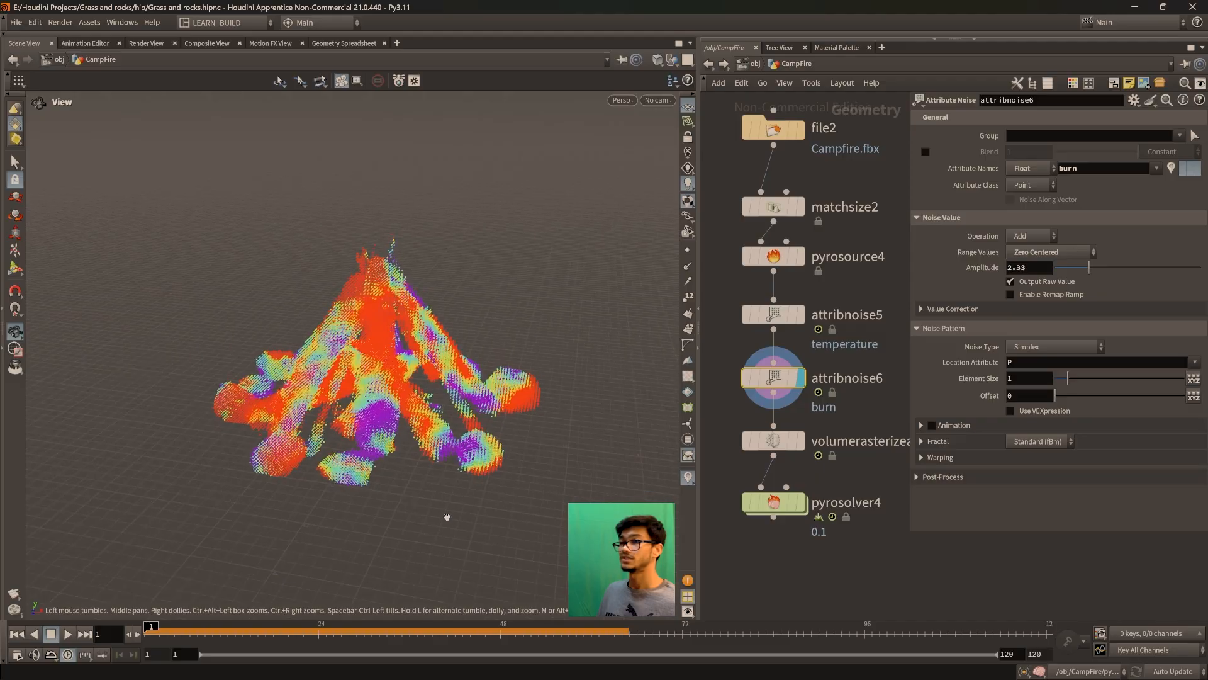
Display pyrosolver4's output and inspect the fire at frame 1 from several angles
left_click(800, 502)
left_click_drag(409, 410, 403, 468)
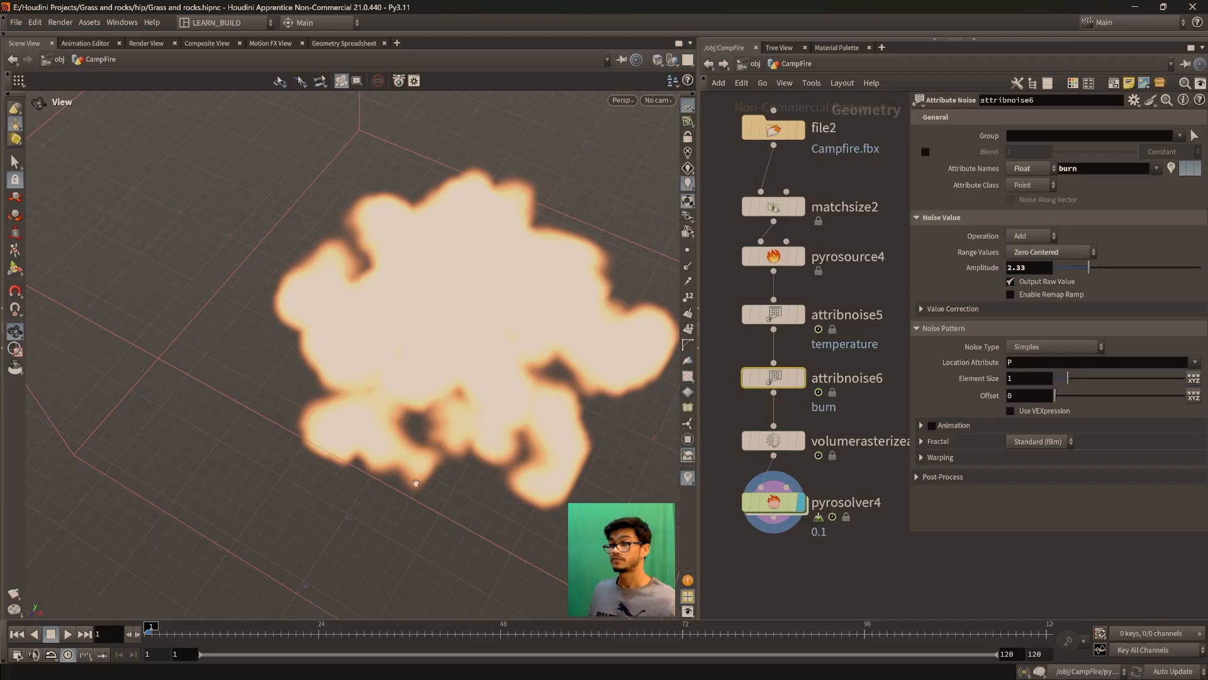
left_click_drag(403, 468, 400, 430)
left_click_drag(477, 472, 466, 434)
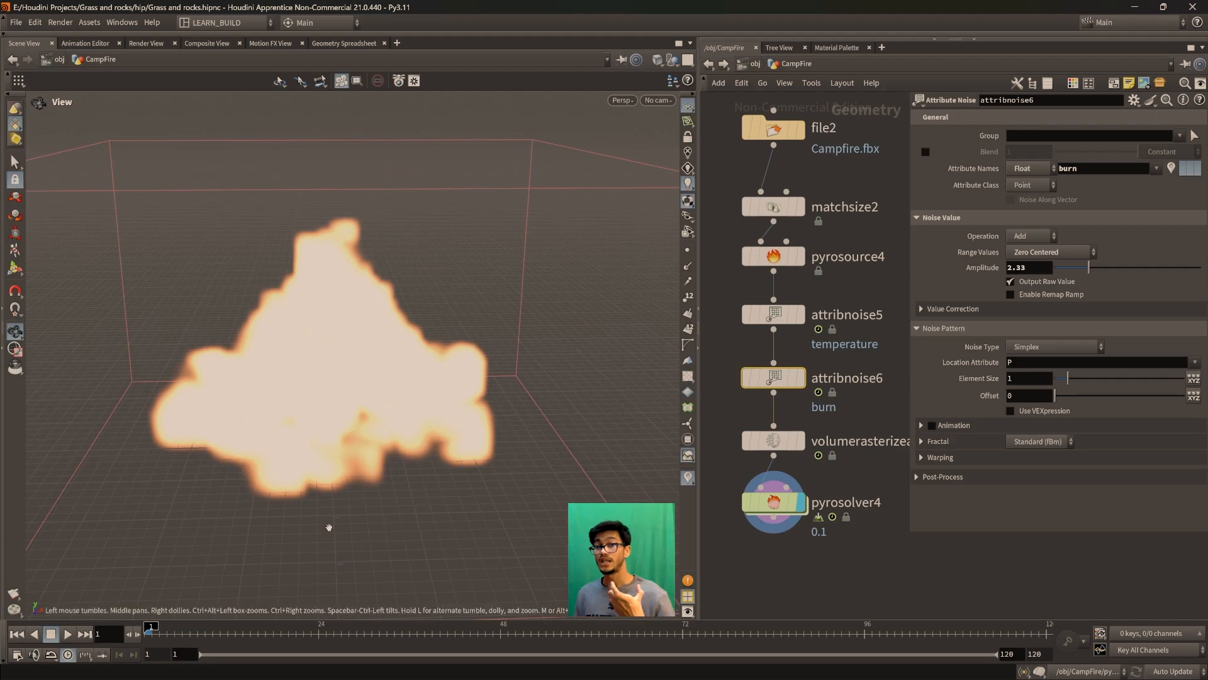
scroll(440, 435, "down", 2)
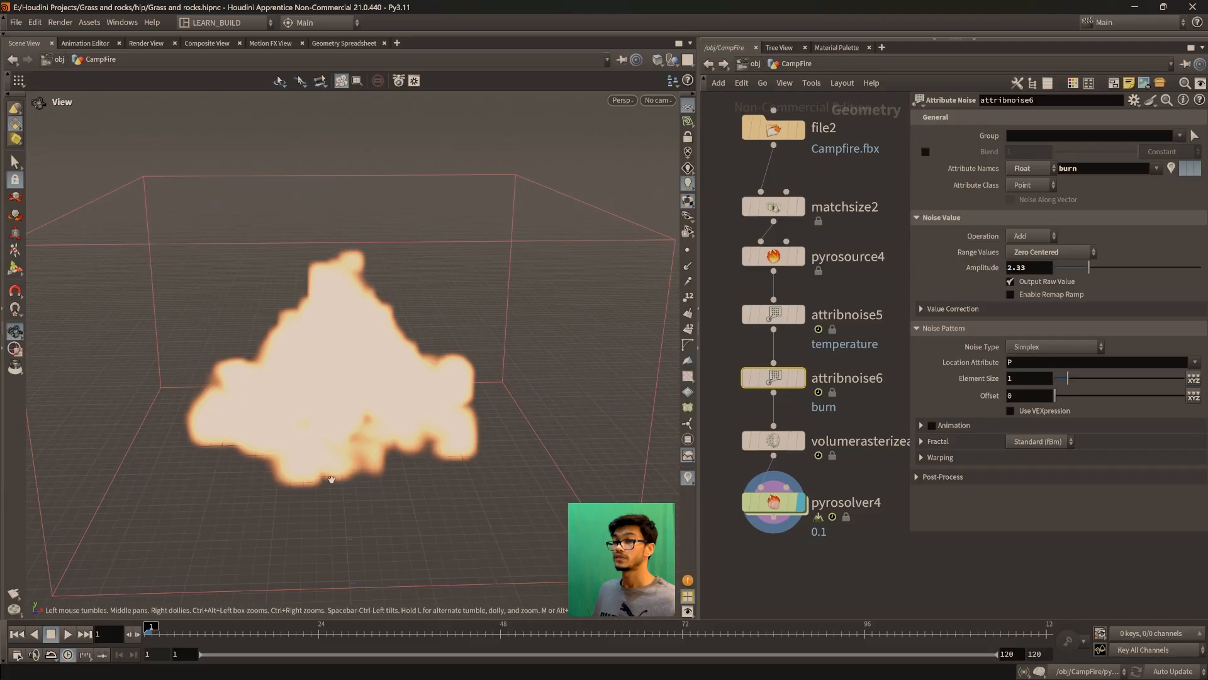
left_click_drag(440, 436, 432, 396)
Scrub the timeline out to frame 56 and back to frame 17, inspecting the shape of the simulated flames
left_click_drag(150, 633, 378, 636)
left_click(562, 643)
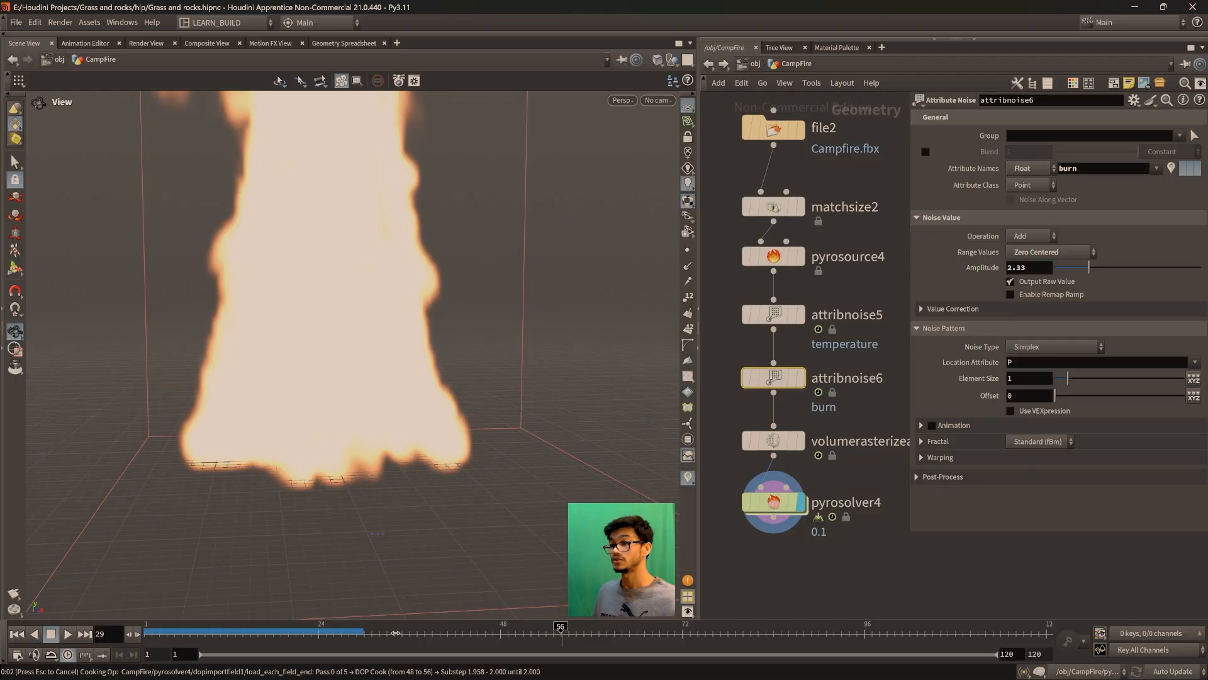
left_click(316, 631)
mouse_move(329, 637)
left_mouse_down()
mouse_move(198, 632)
mouse_move(328, 632)
left_mouse_up()
scroll(413, 409, "down", 2)
scroll(413, 409, "up", 2)
scroll(388, 340, "down", 3)
middle_click_drag(420, 349, 396, 406)
scroll(396, 406, "down", 1)
left_click_drag(397, 406, 391, 389)
left_click_drag(317, 633, 265, 634)
left_click_drag(286, 453, 393, 511)
Enable animation on the burn noise and clamp its output to a minimum of 0 and a maximum of 1
left_click(932, 426)
left_click(917, 477)
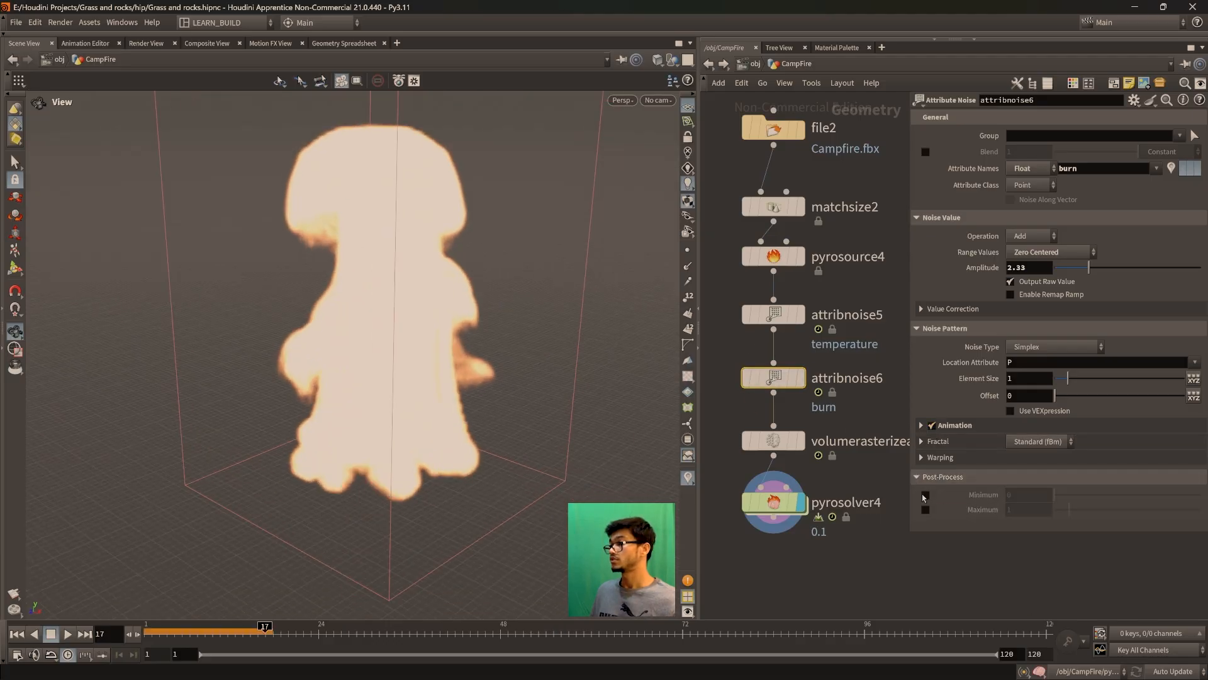
left_click(925, 495)
left_click(926, 511)
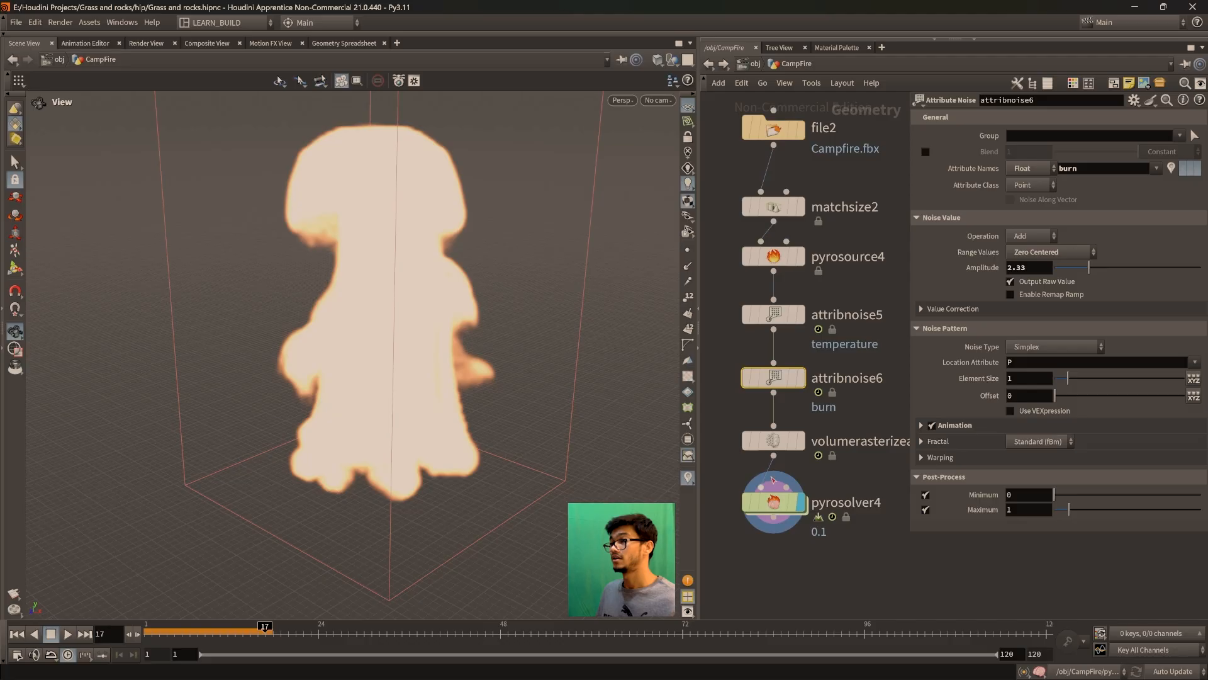
Play the fire simulation from the start of the timeline, inspect the flames, and return to frame 1
scroll(486, 411, "down", 2)
left_click_drag(166, 631, 146, 632)
left_click(66, 635)
left_click_drag(480, 436, 539, 364)
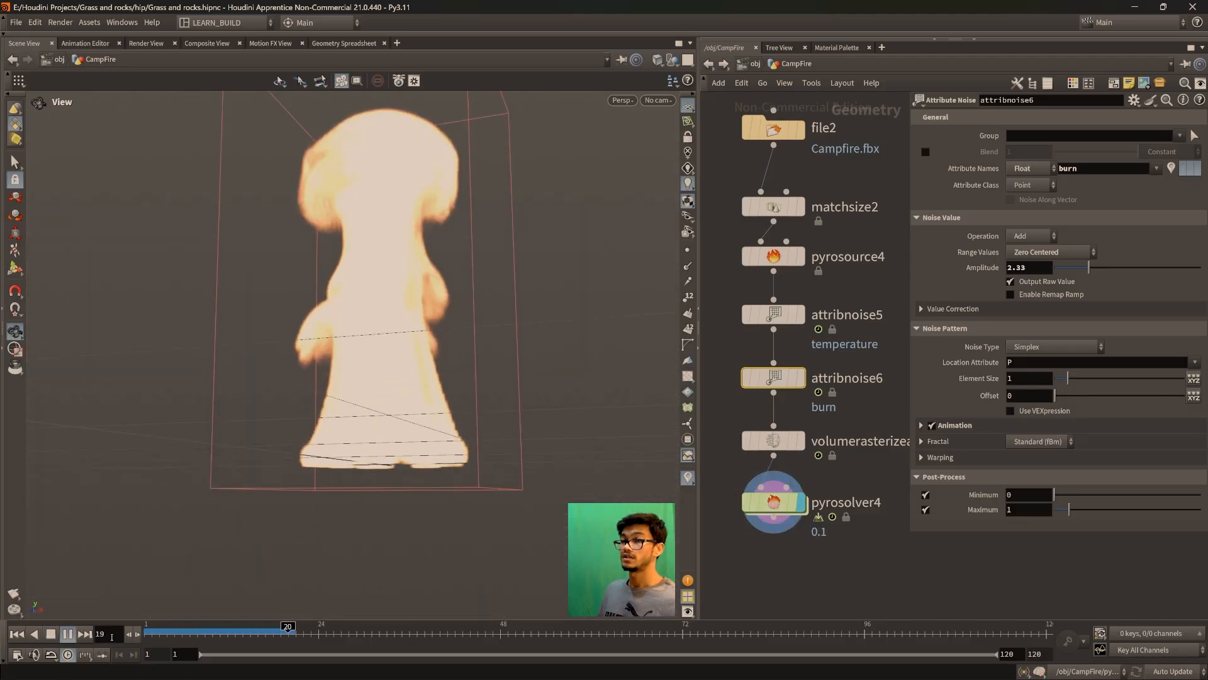
left_click(20, 637)
left_click(19, 636)
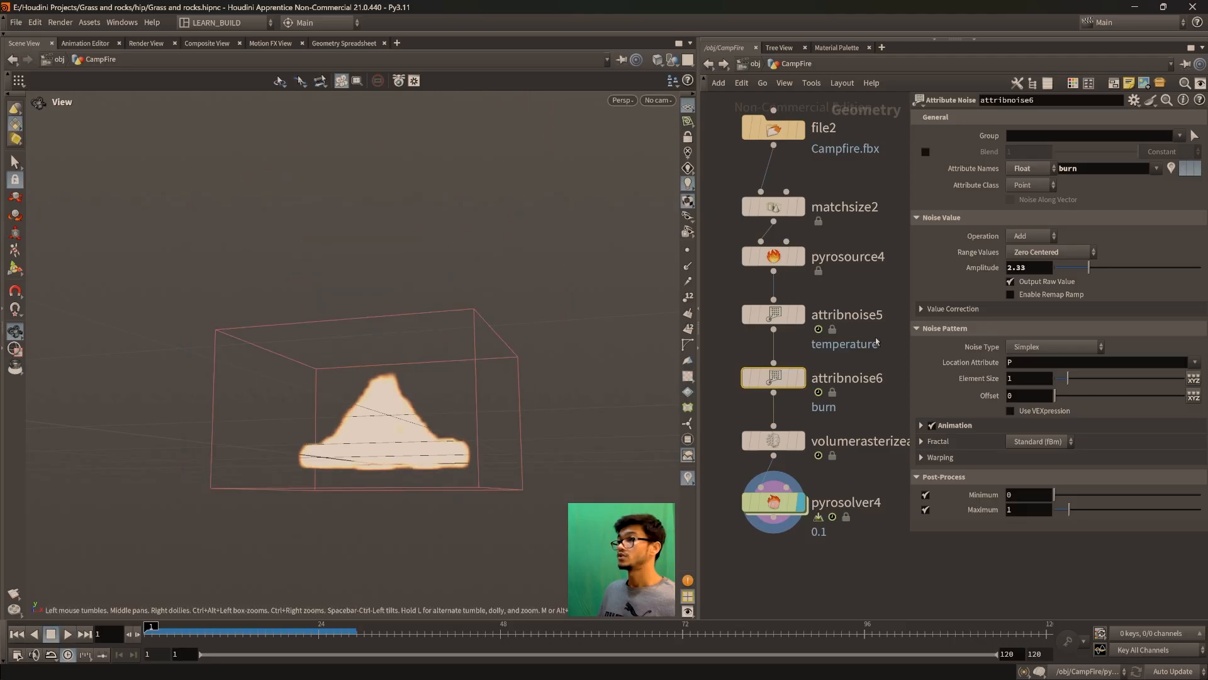
Copy volumerasterizeattributes4's voxel size and paste it as a relative reference into pyrosource4's particle separation
left_click(774, 314)
left_click(773, 378)
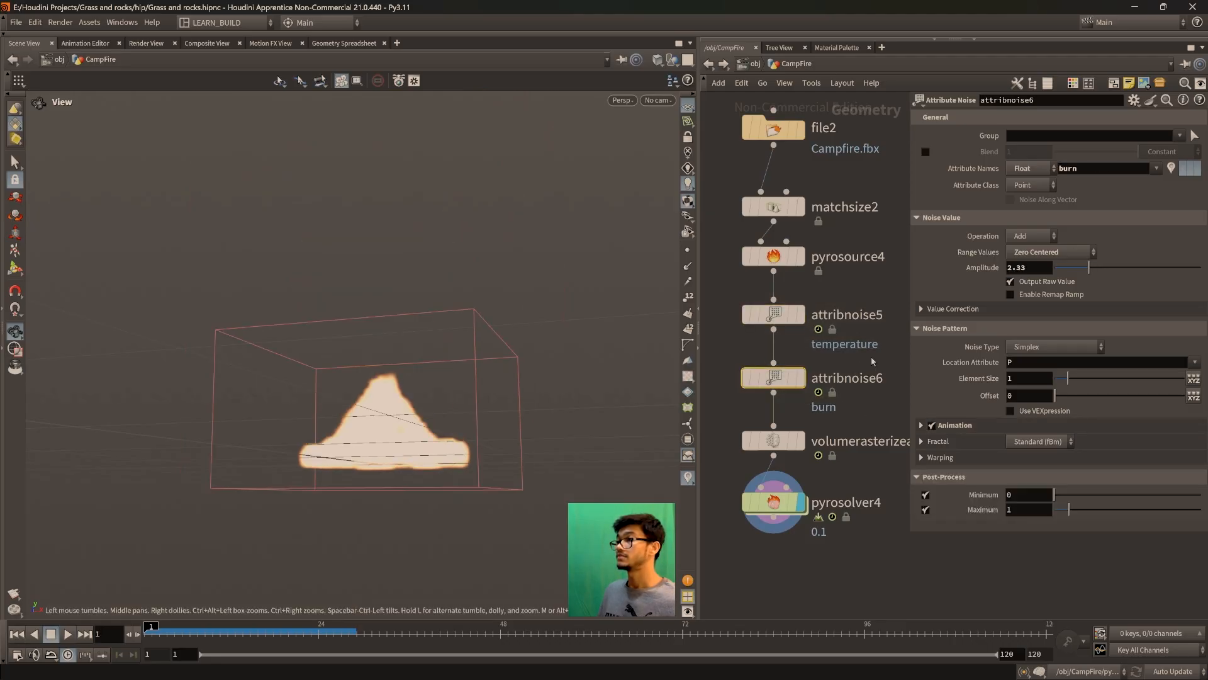
middle_click_drag(768, 277, 751, 317)
left_click(752, 307)
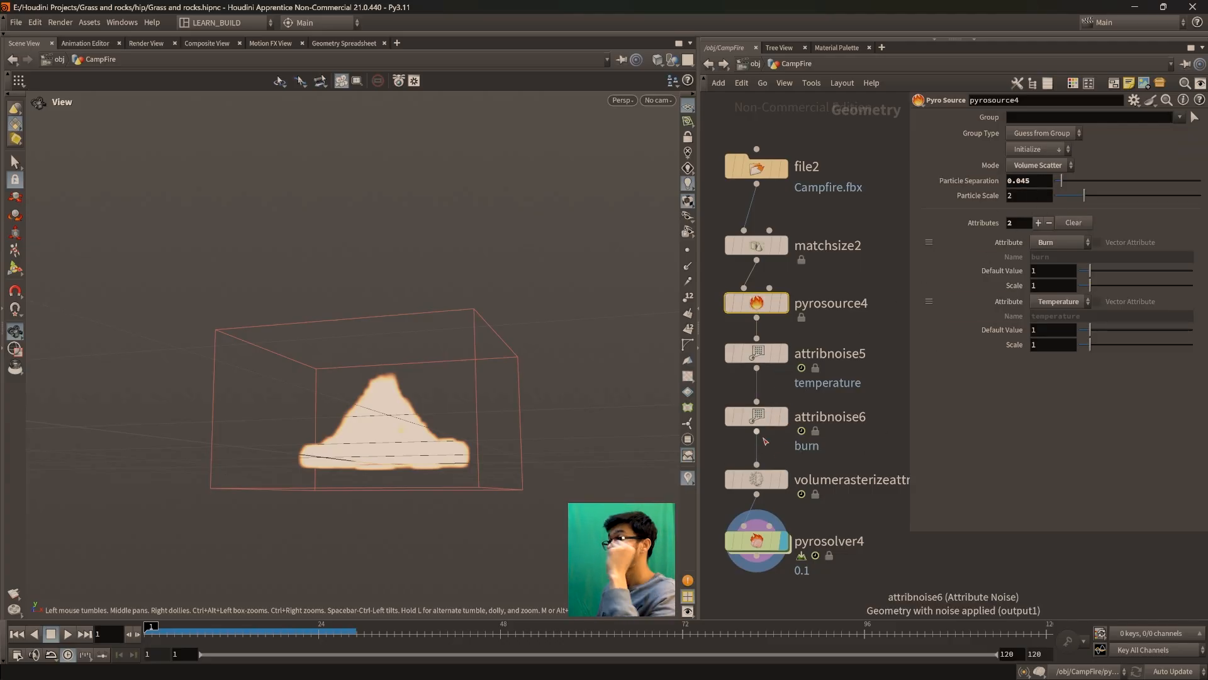
left_click(755, 479)
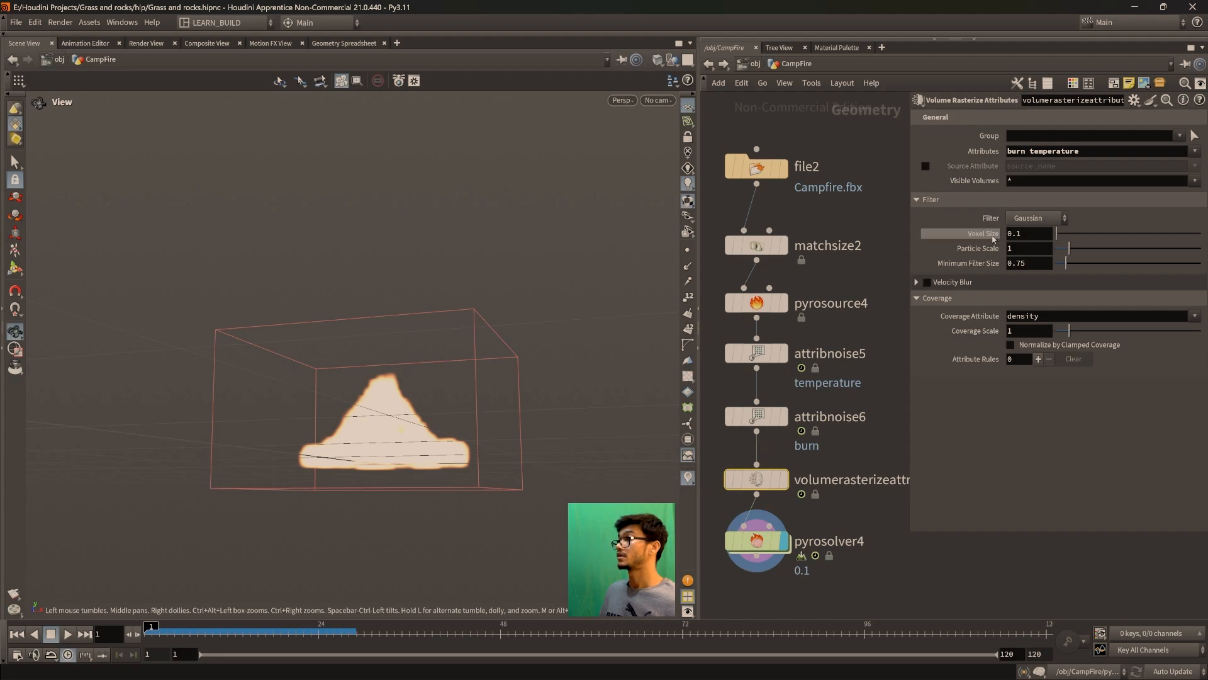
right_click(991, 234)
left_click(1034, 359)
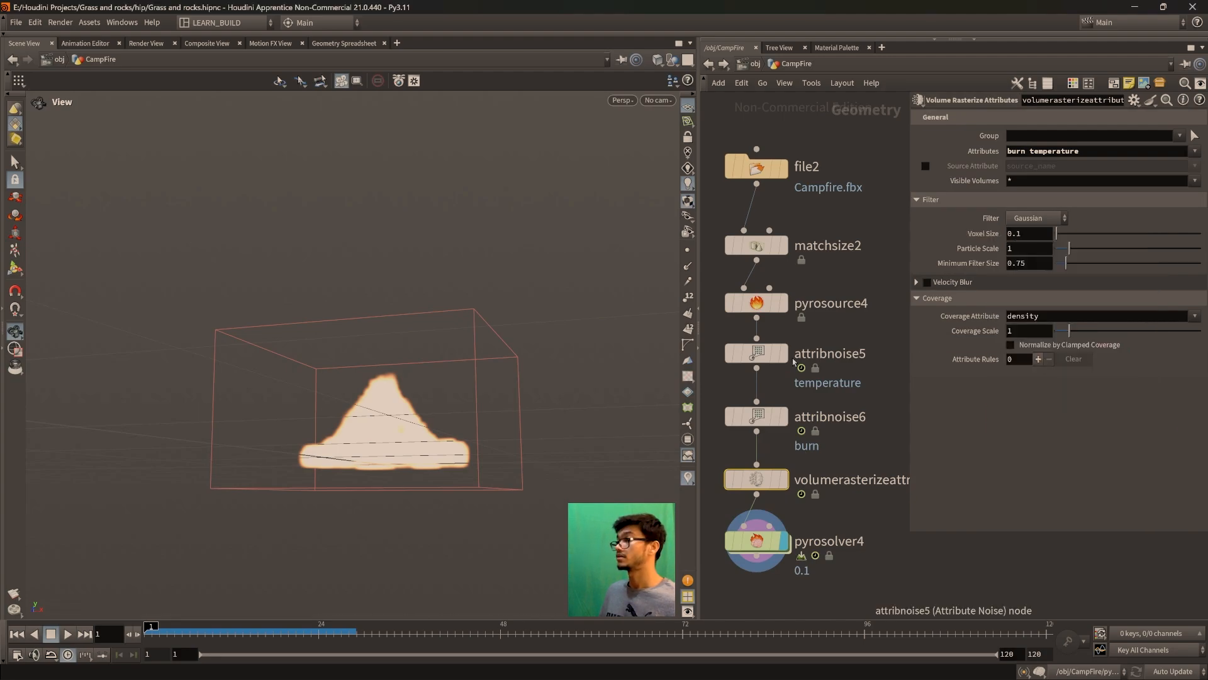
left_click(756, 353)
left_click(756, 303)
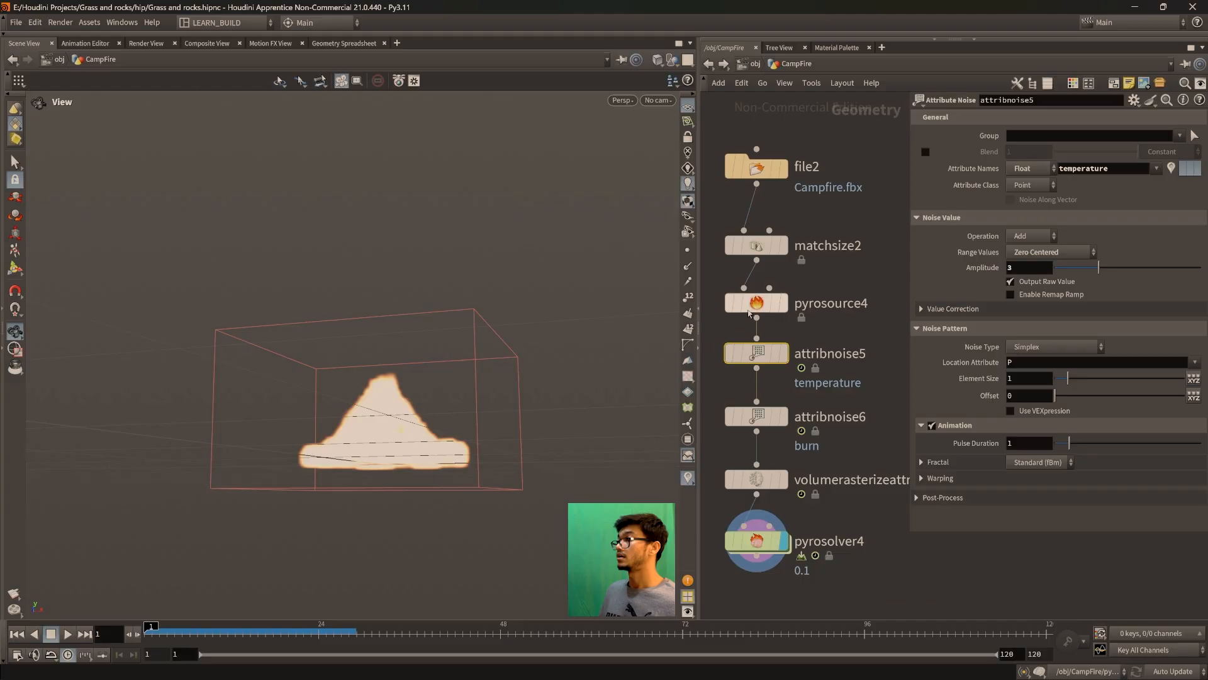
right_click(988, 182)
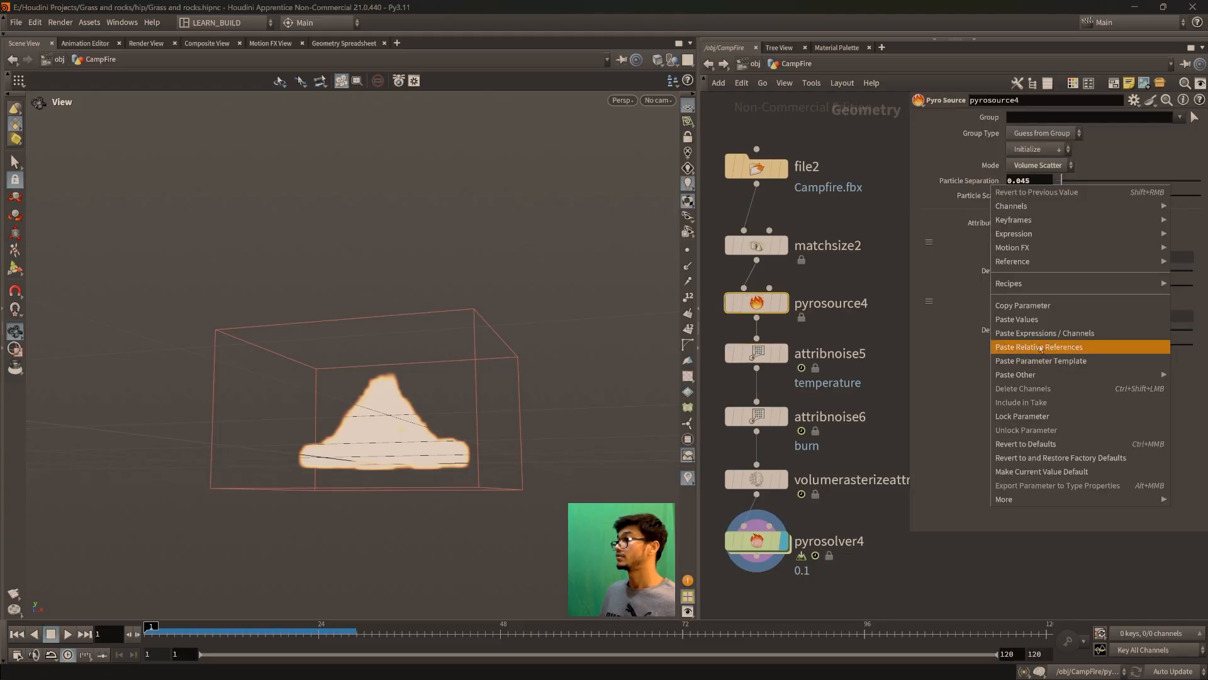
left_click(1041, 348)
Check pyrosource4's particle separation reference and its evaluated value against volumerasterizeattributes4's voxel size
left_click(755, 245)
left_click(755, 353)
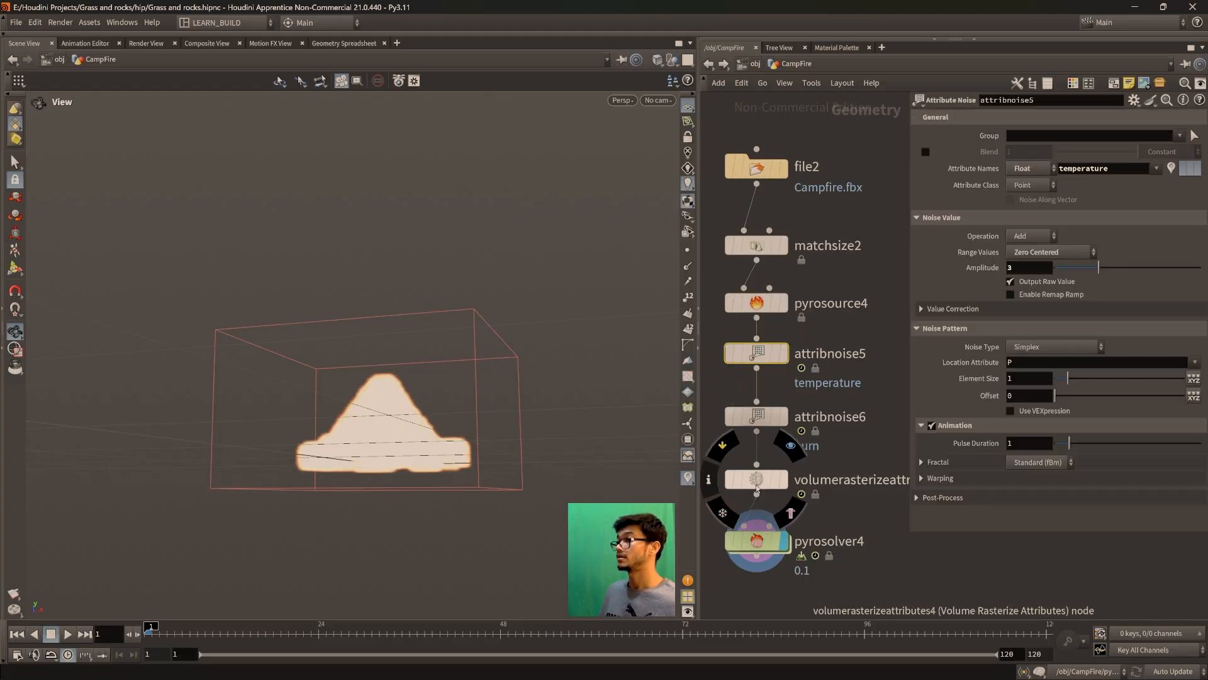
left_click(757, 485)
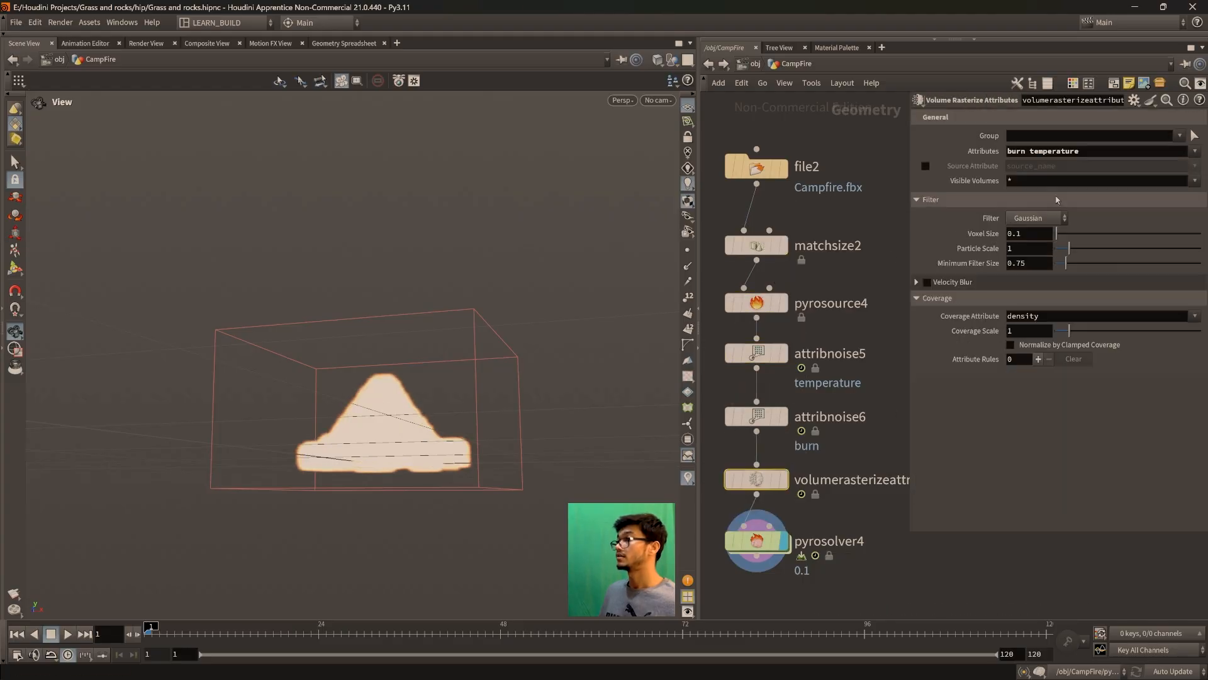
left_click(756, 302)
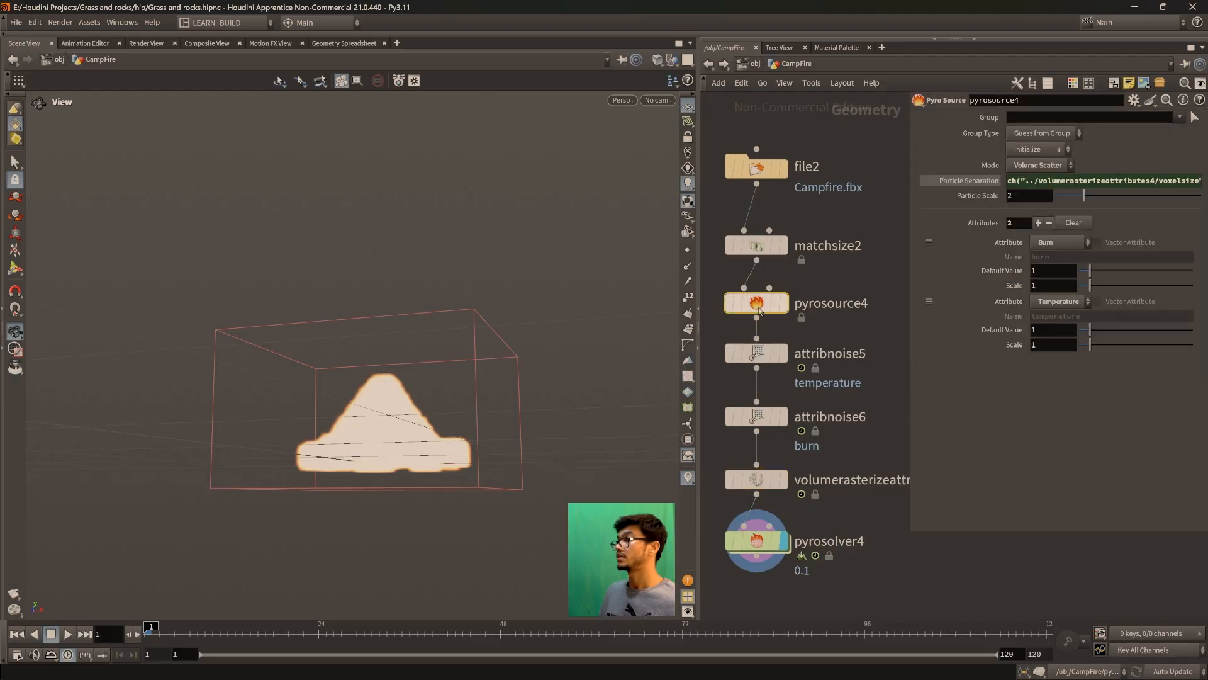
left_click(963, 181, "ctrl+shift")
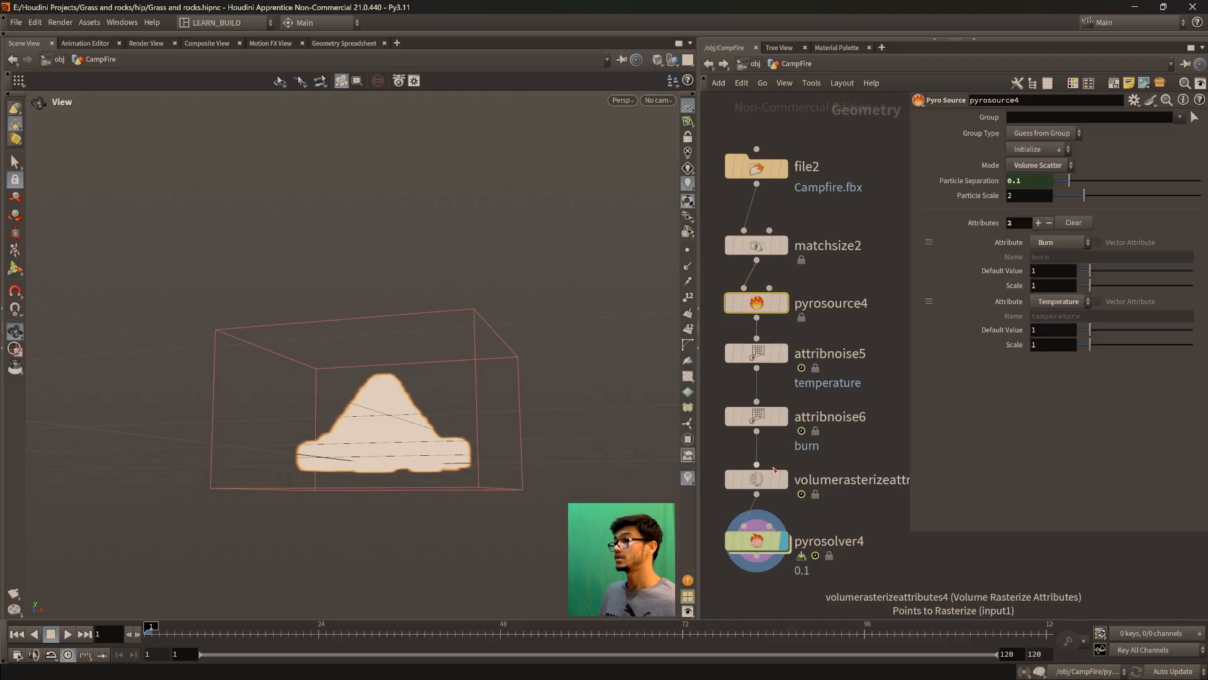
left_click(756, 479)
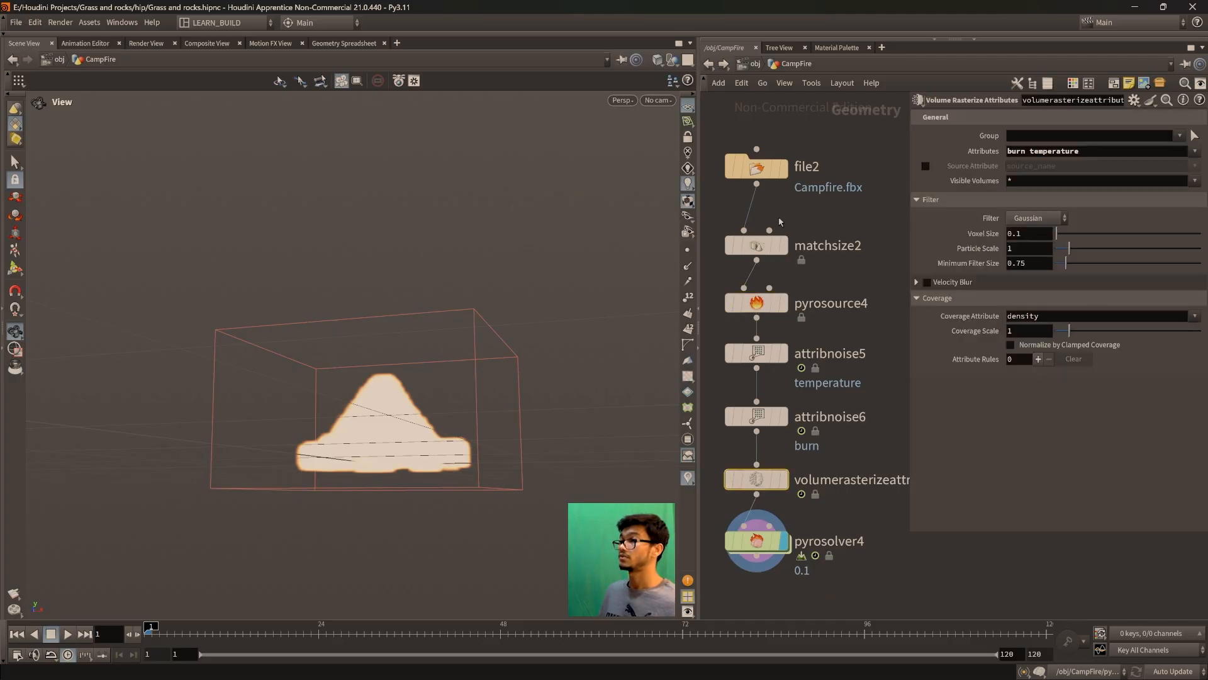
left_click(778, 298)
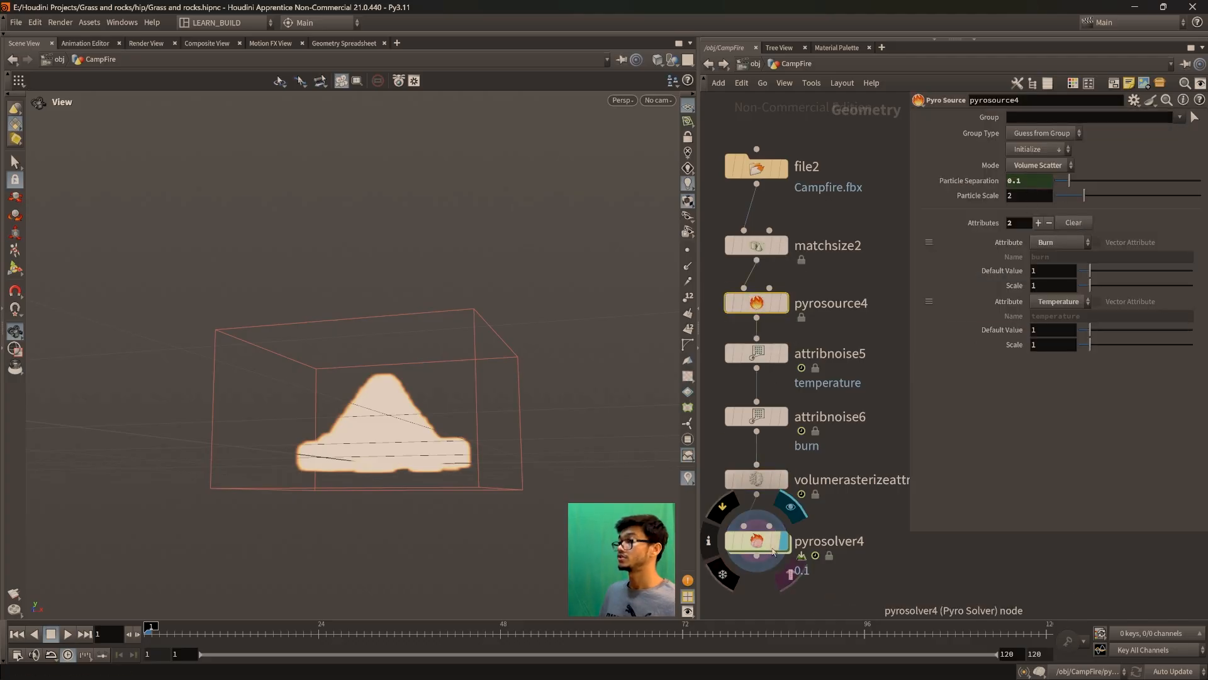
Paste volumerasterizeattributes4's copied voxel size into pyrosolver4's voxel size as a relative reference and display its evaluated value
left_click(775, 552)
left_click(925, 149)
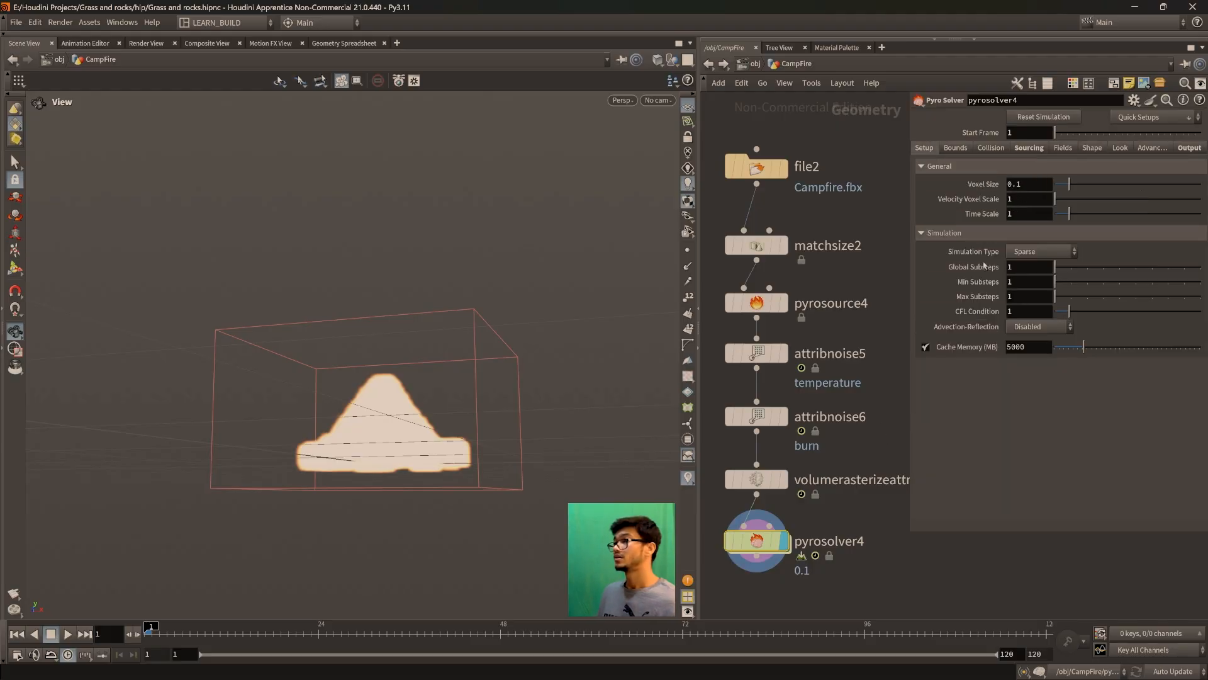
right_click(992, 186)
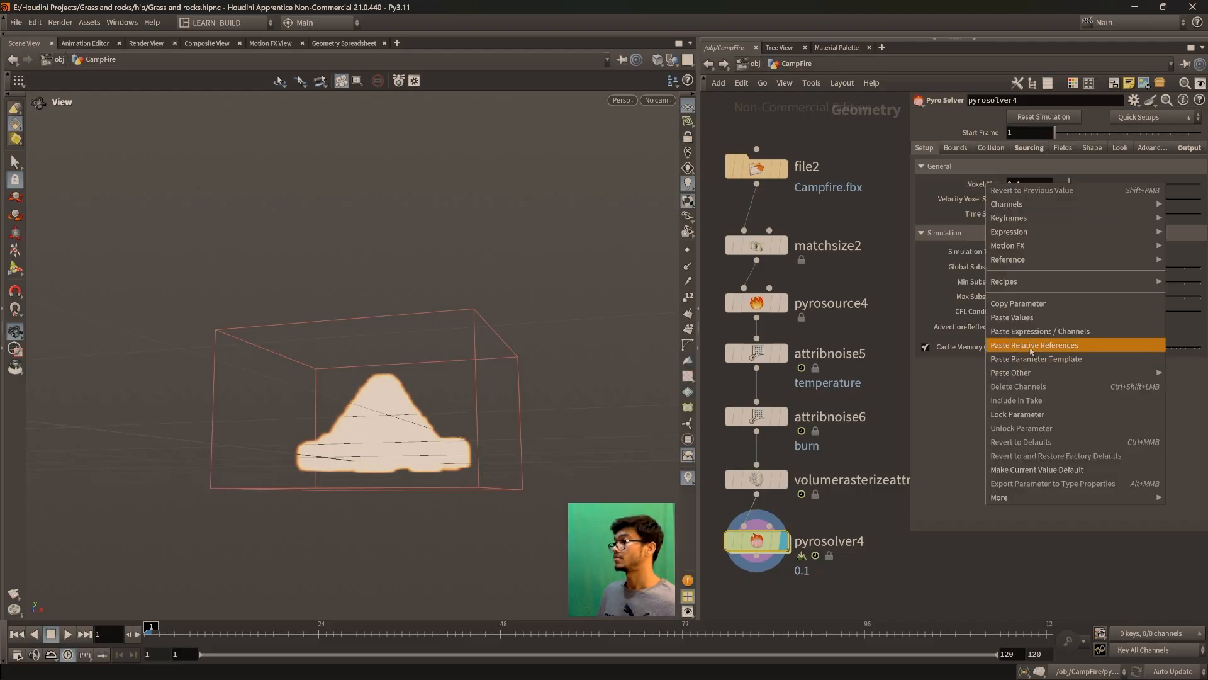
left_click(1027, 346)
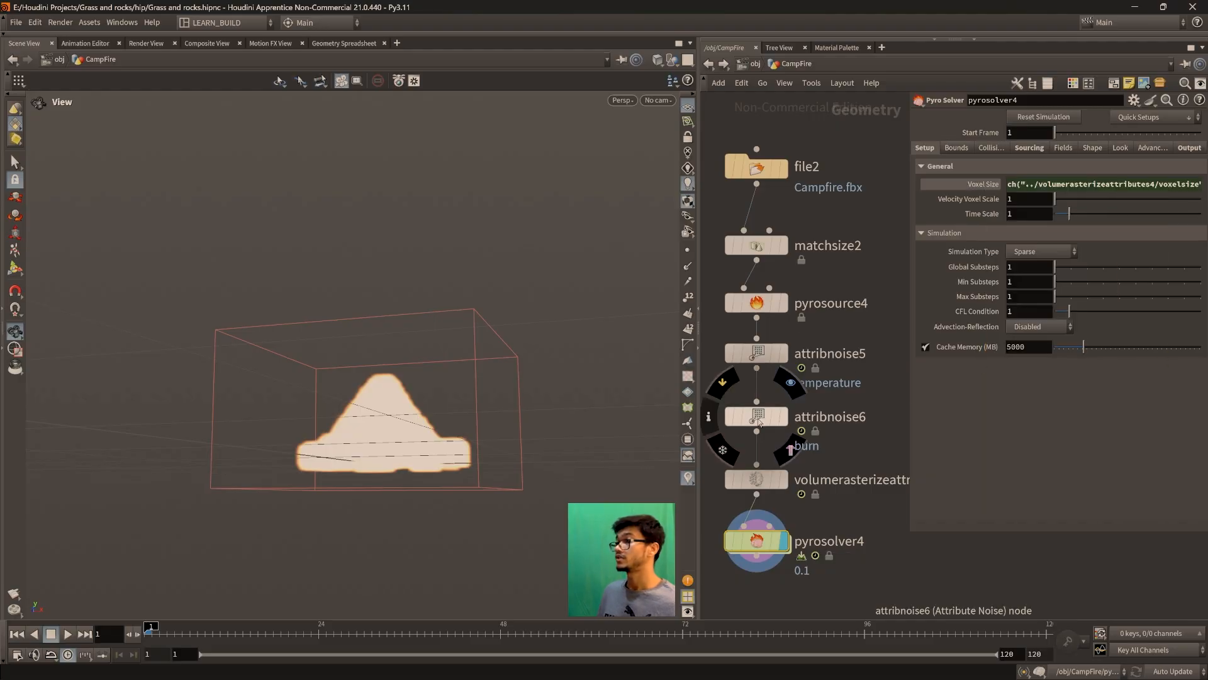
left_click(756, 478)
left_click(757, 540)
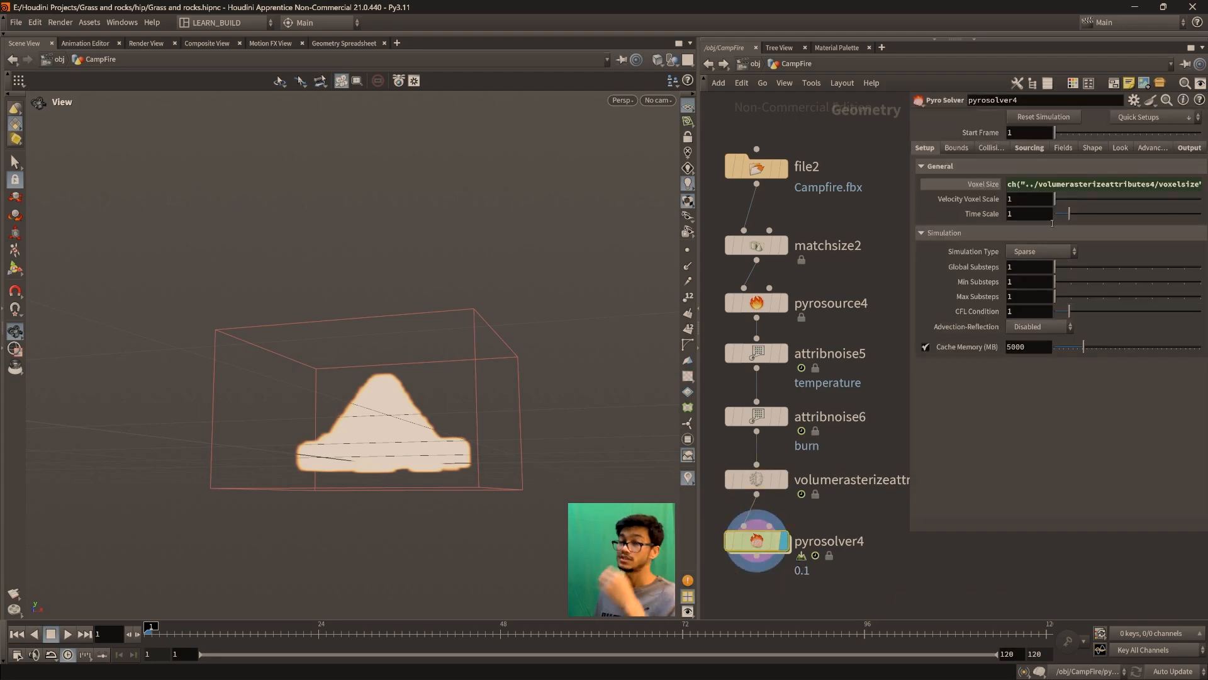
left_click(988, 184)
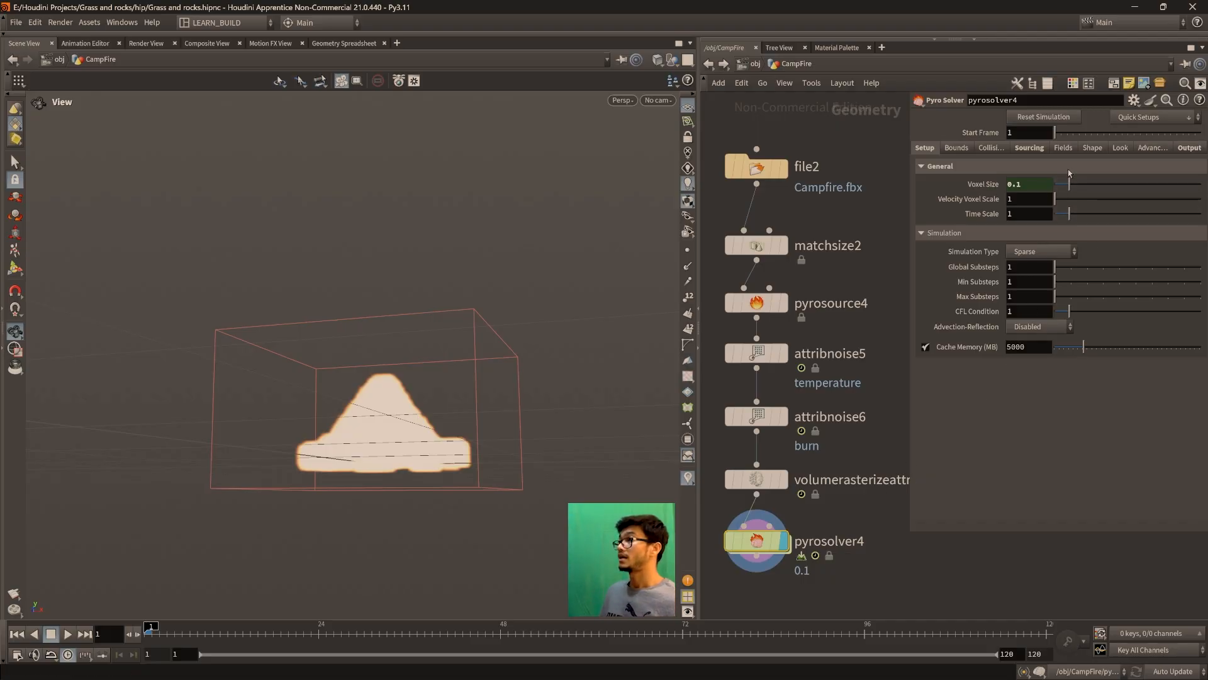
Expand pyrosolver4's flame field settings and play the simulation to inspect the height of the flames
left_click(1072, 151)
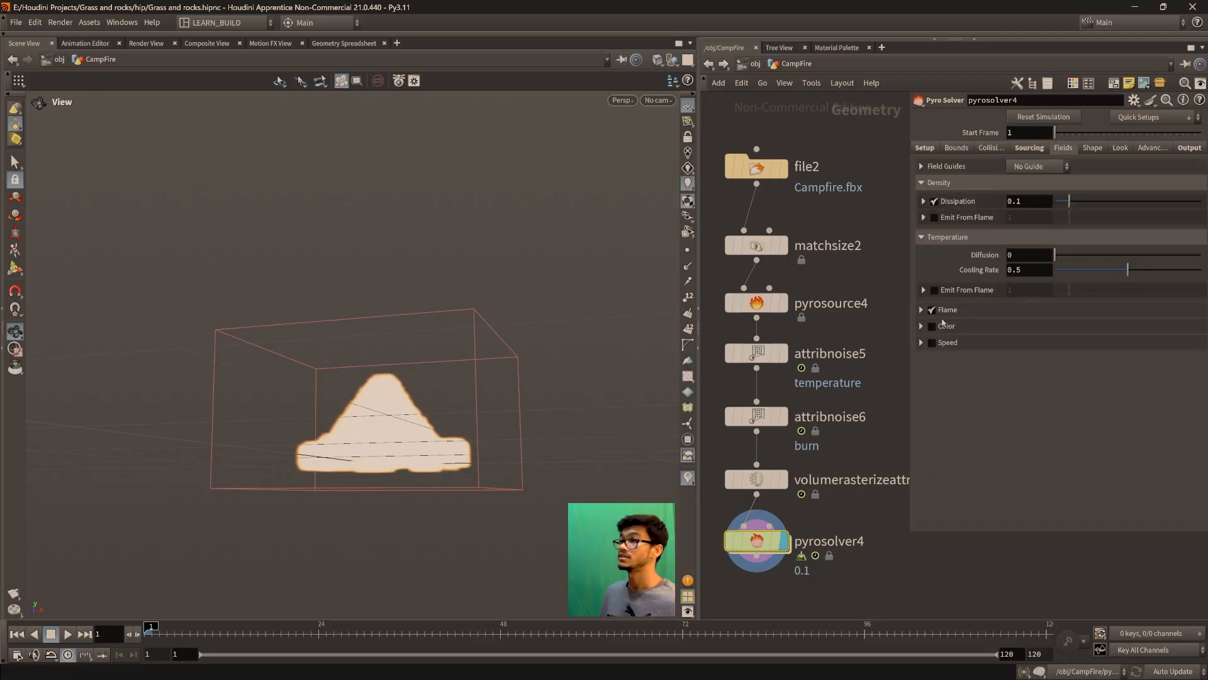
left_click(922, 311)
left_click_drag(391, 391, 399, 493)
left_click(68, 633)
left_click_drag(418, 363, 352, 371)
left_click(68, 634)
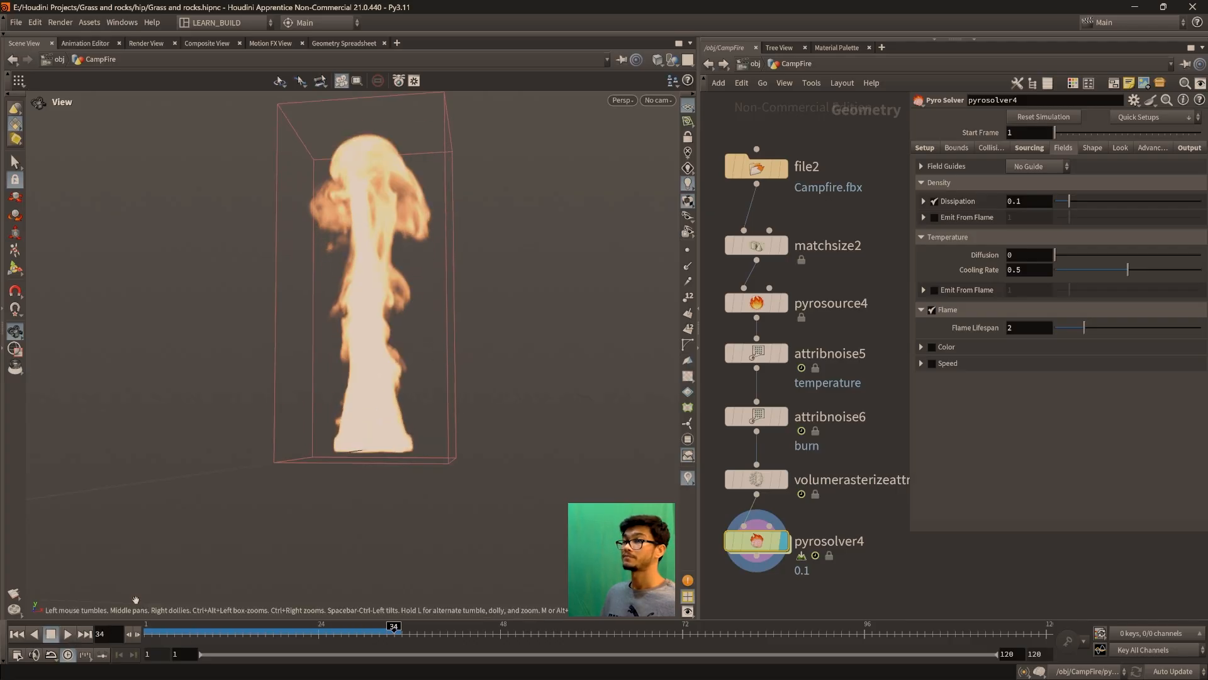
Try shorter flame lifespans of 0.67 and 0.35 while replaying the simulation from the start
left_click_drag(1078, 329, 1063, 329)
left_click_drag(153, 630, 139, 628)
left_click(68, 634)
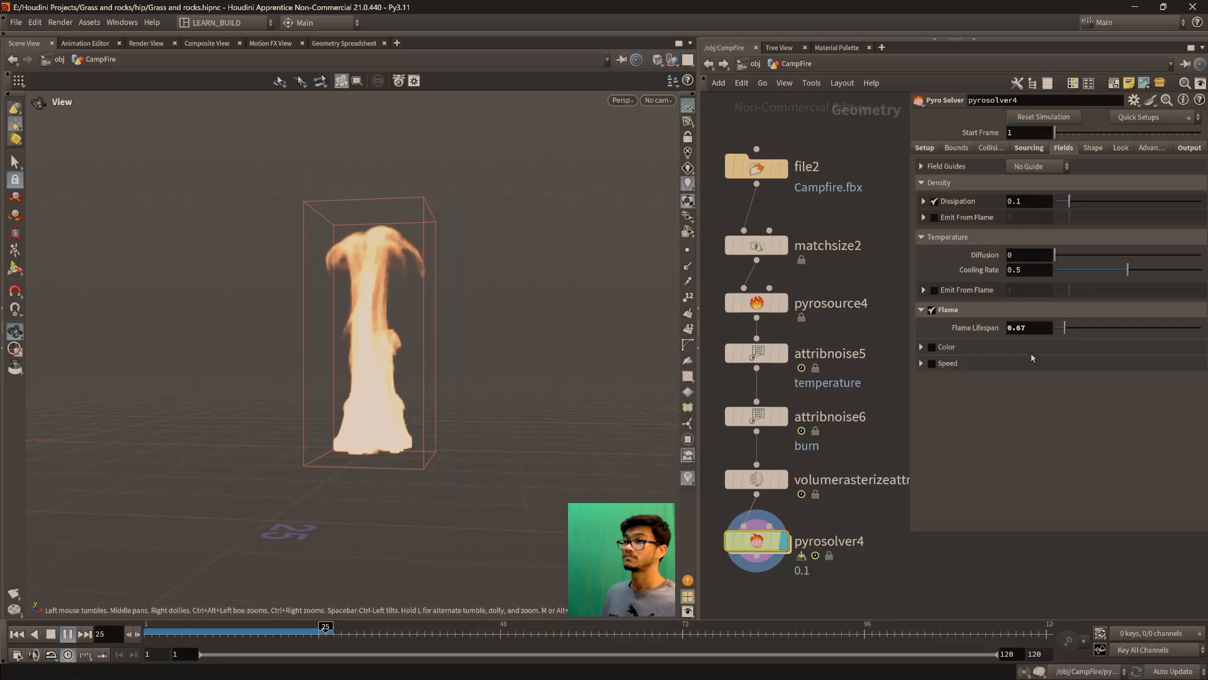
left_click_drag(1065, 328, 999, 330)
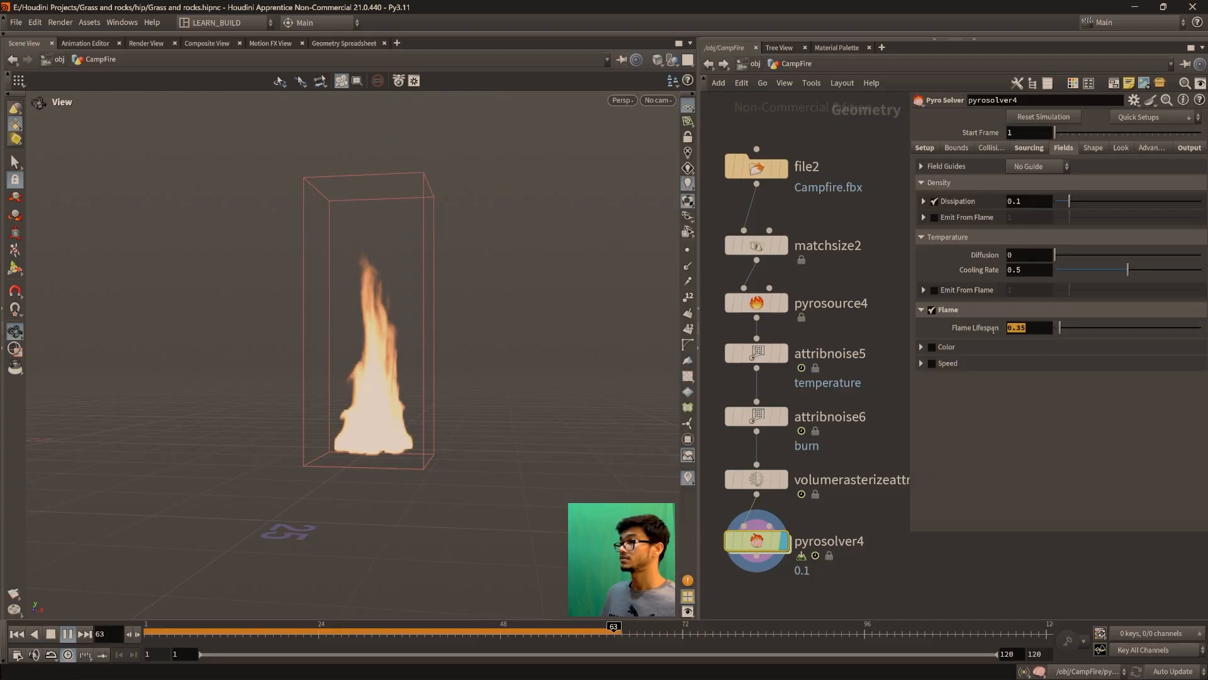
Set pyrosolver4's flame lifespan to 1, stop the playback and return to frame 1
type("1")
key("Return")
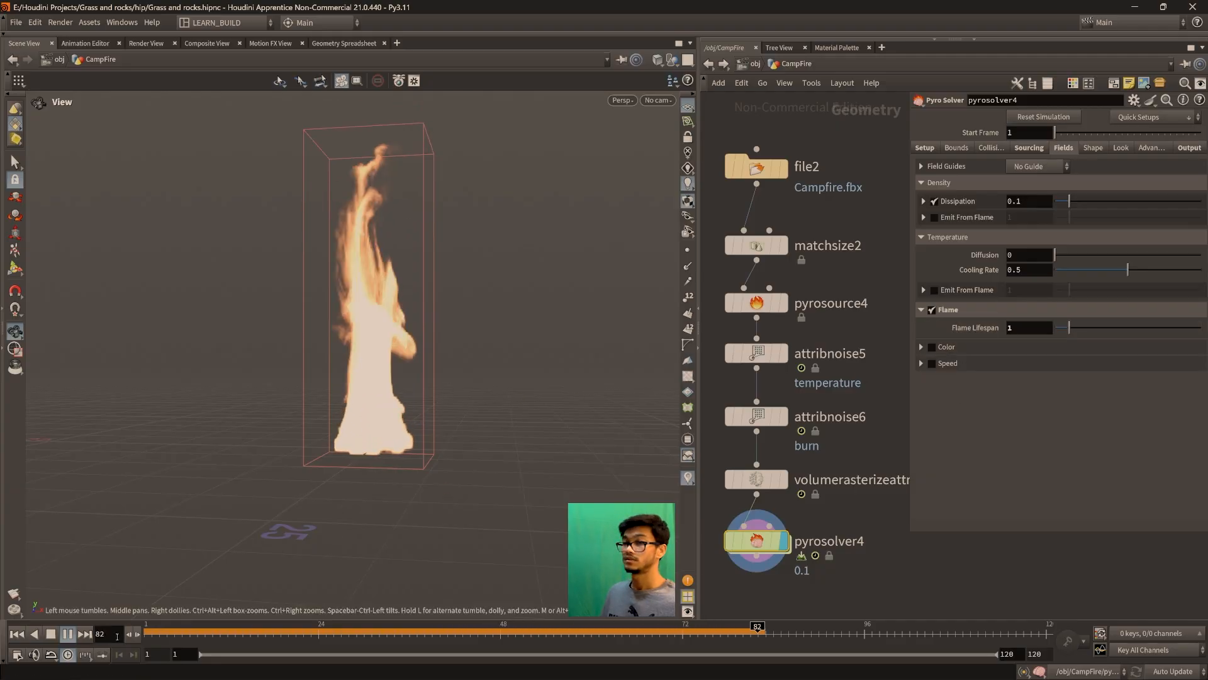
left_click(68, 634)
left_click(17, 634)
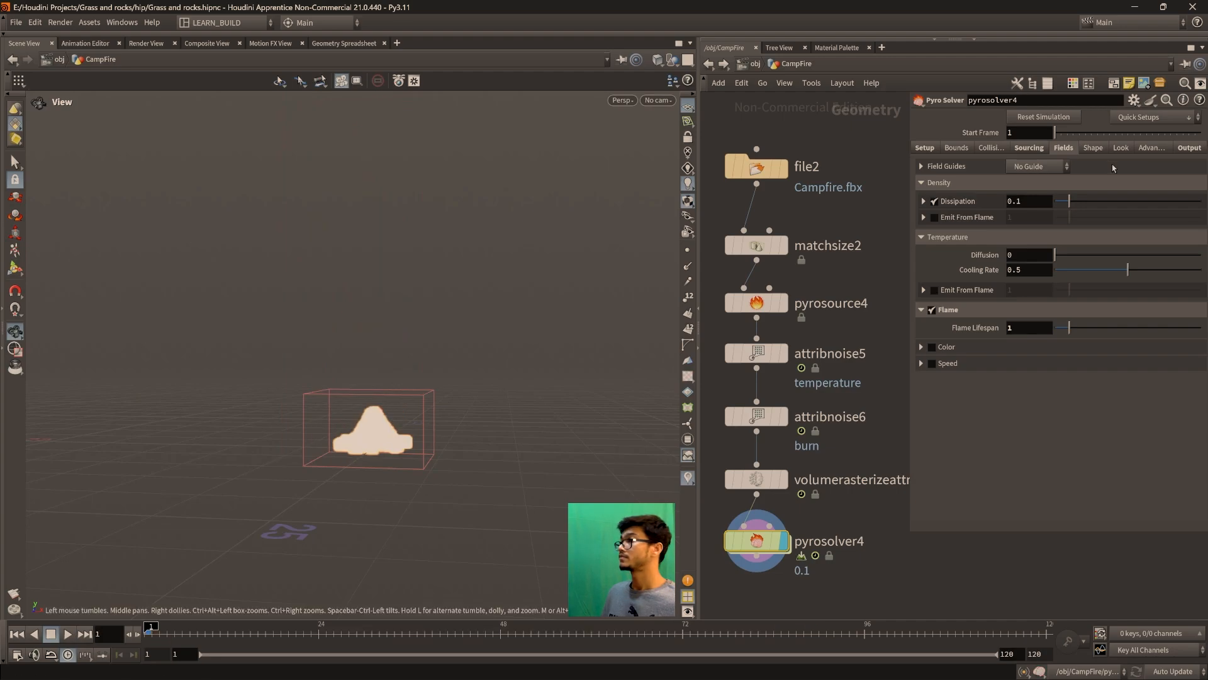
Open pyrosolver4's smoke and fire look settings and examine the first-frame fire from closer up
left_click(1117, 148)
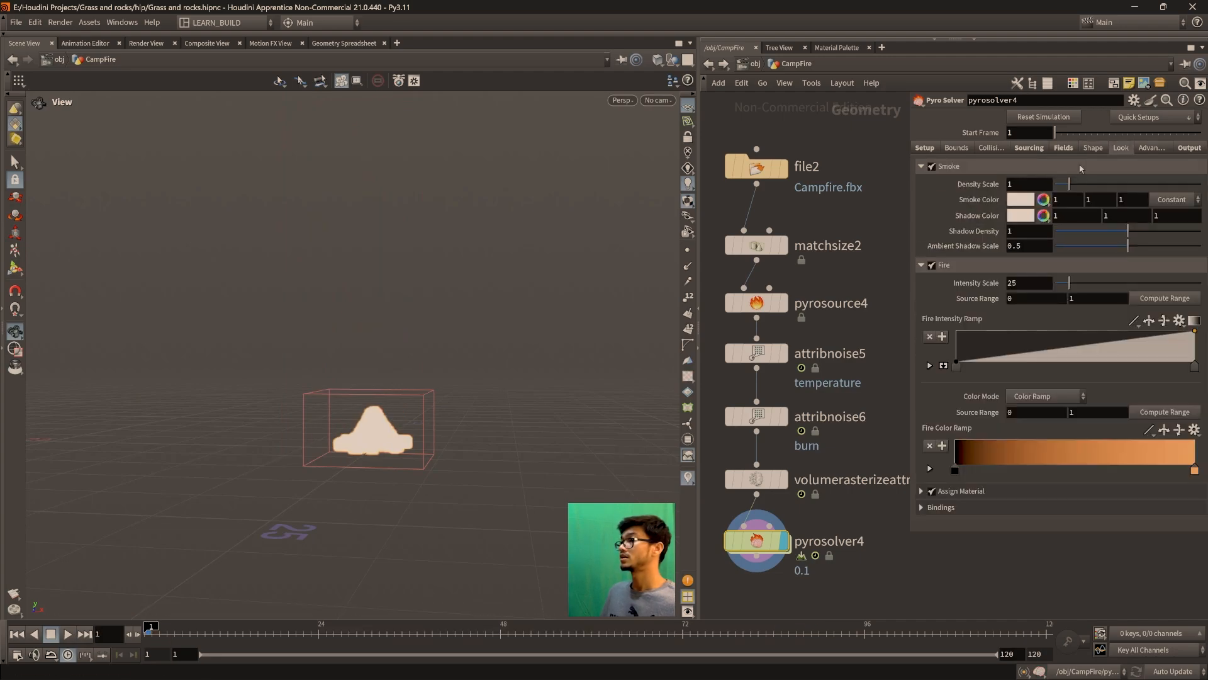
left_click_drag(418, 410, 427, 435)
scroll(420, 384, "up", 2)
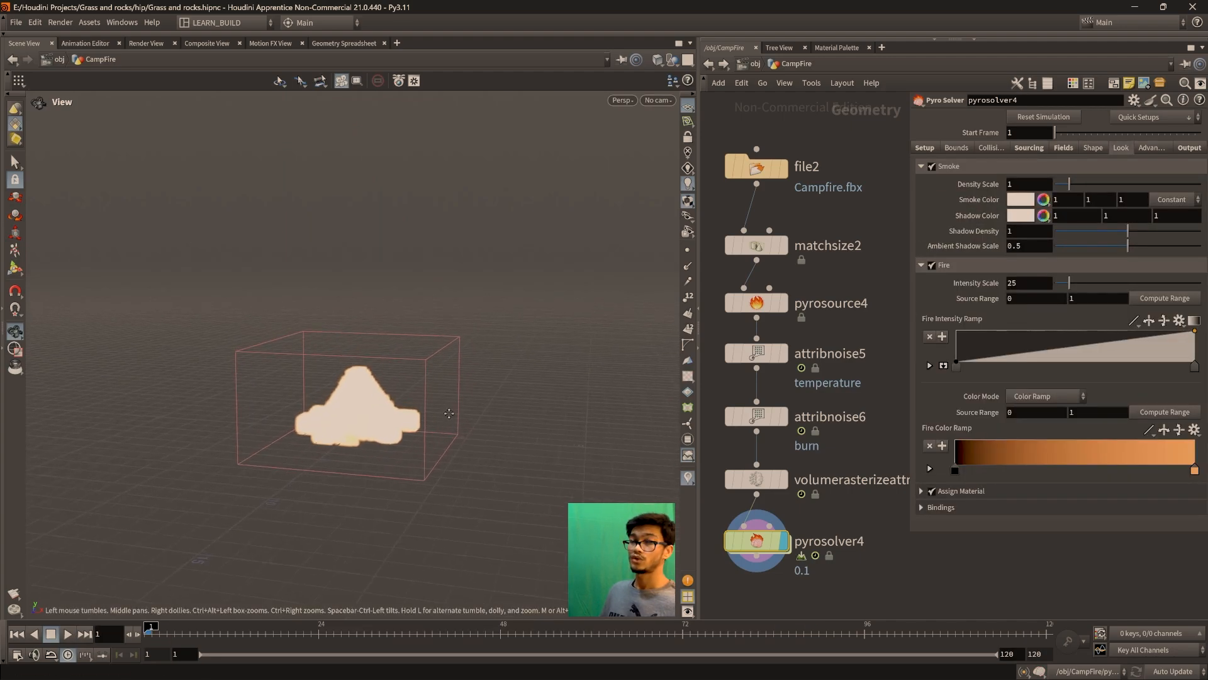
scroll(448, 417, "up", 2)
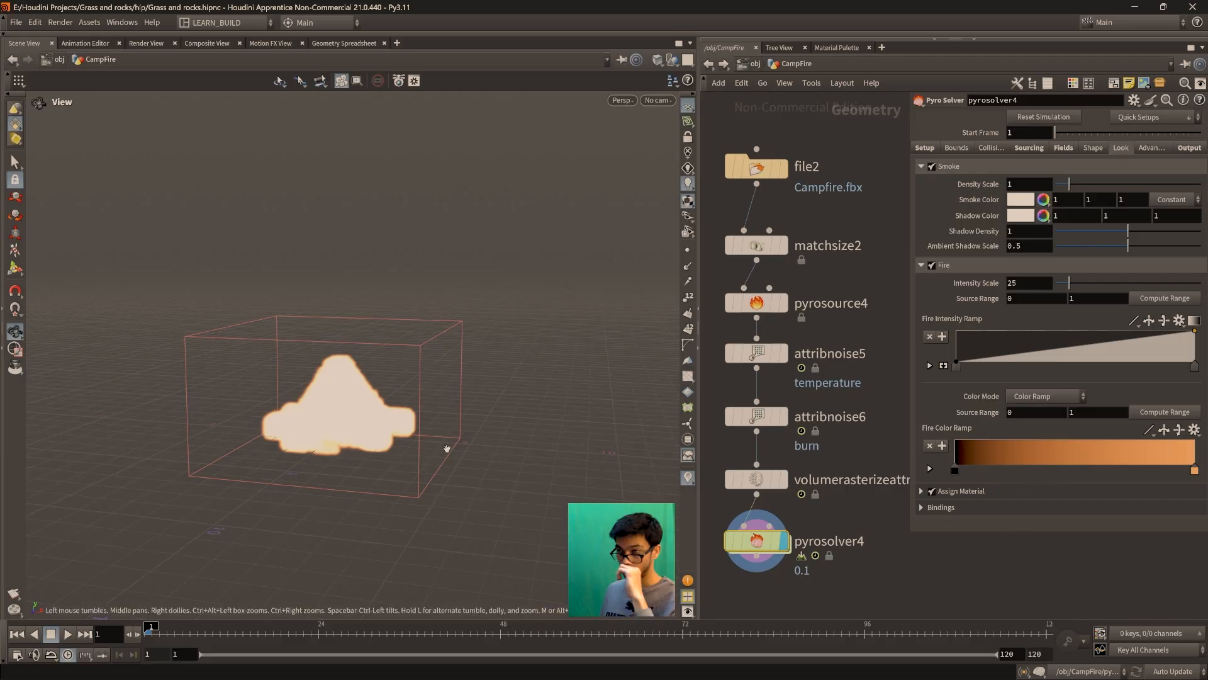
left_click_drag(438, 467, 377, 441)
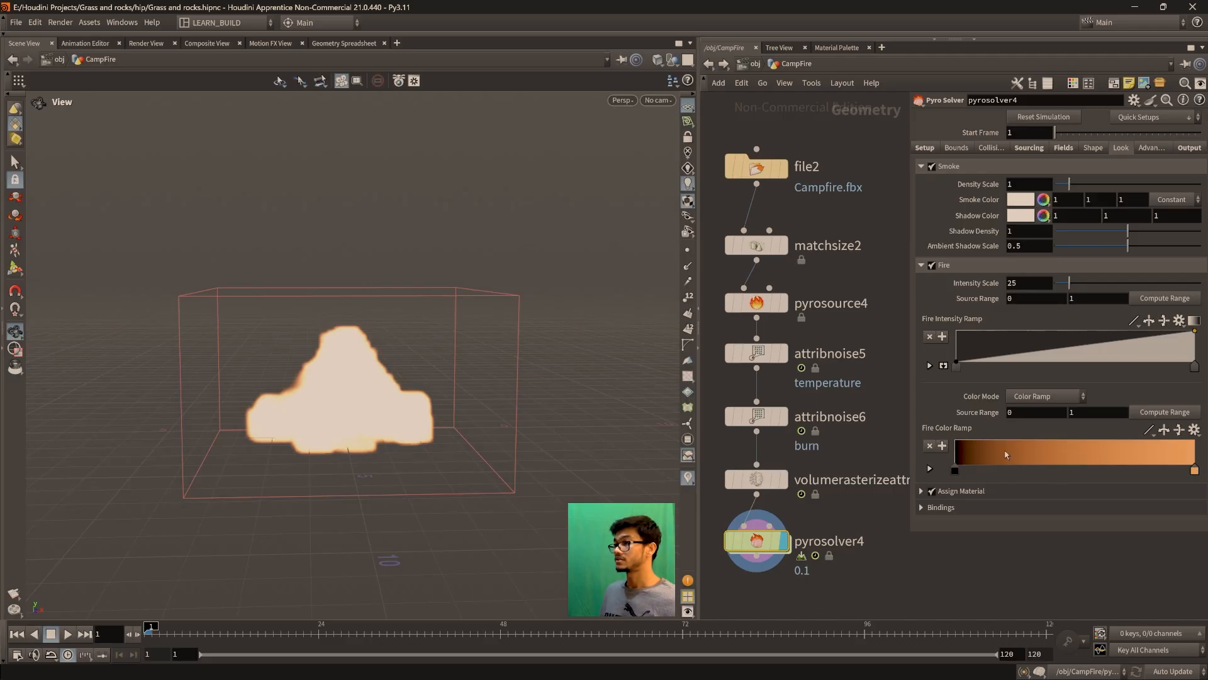
Try moving the fire color ramp's black point slightly inward and return it to the start of the ramp
mouse_move(957, 471)
left_mouse_down()
mouse_move(991, 470)
mouse_move(951, 479)
left_mouse_up()
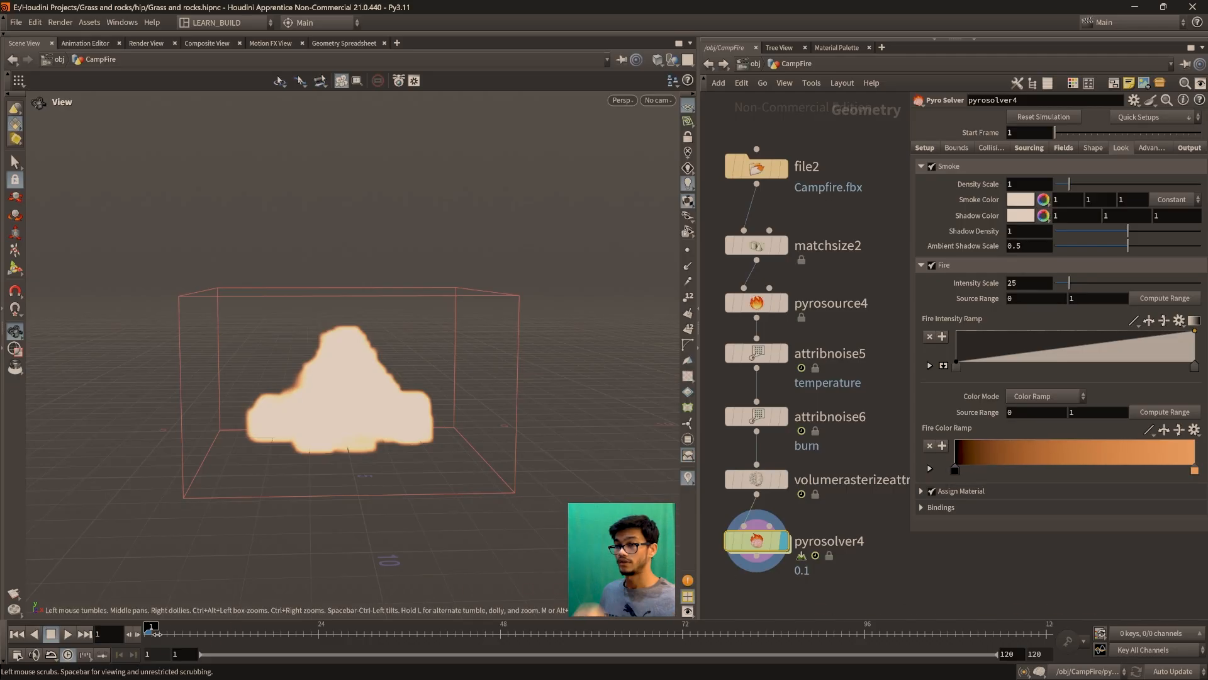
mouse_move(958, 476)
left_mouse_down()
mouse_move(1083, 470)
mouse_move(963, 472)
mouse_move(994, 471)
mouse_move(978, 476)
left_mouse_up()
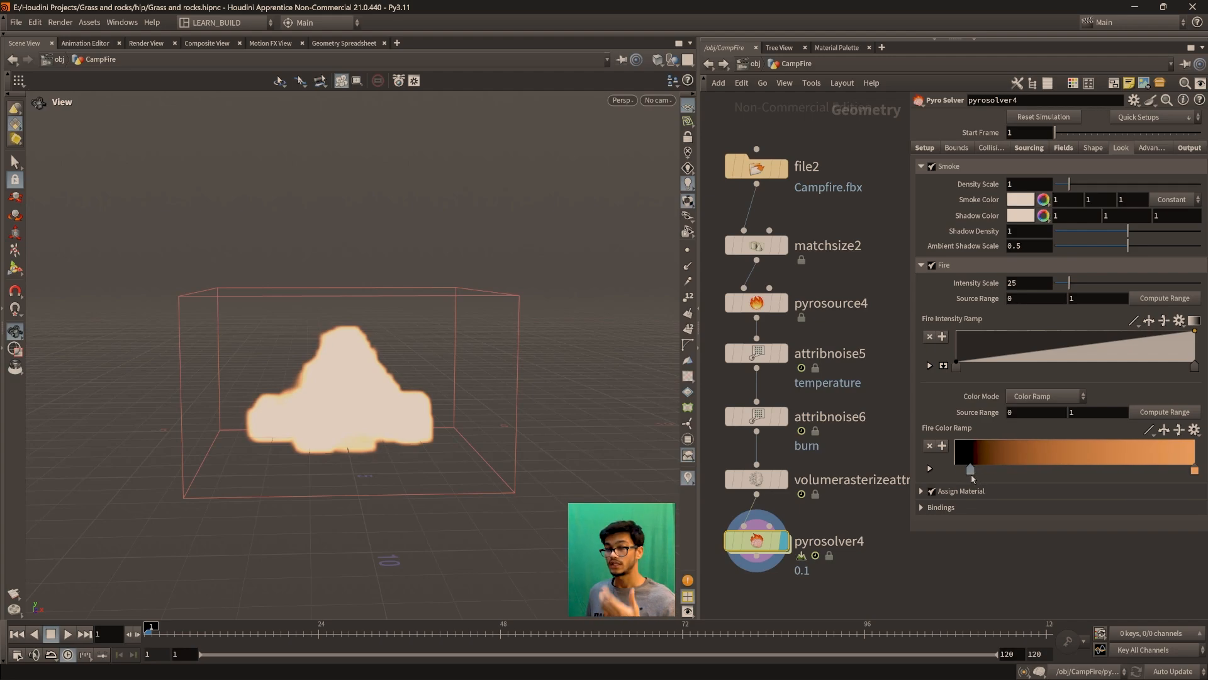
left_click_drag(972, 479, 955, 477)
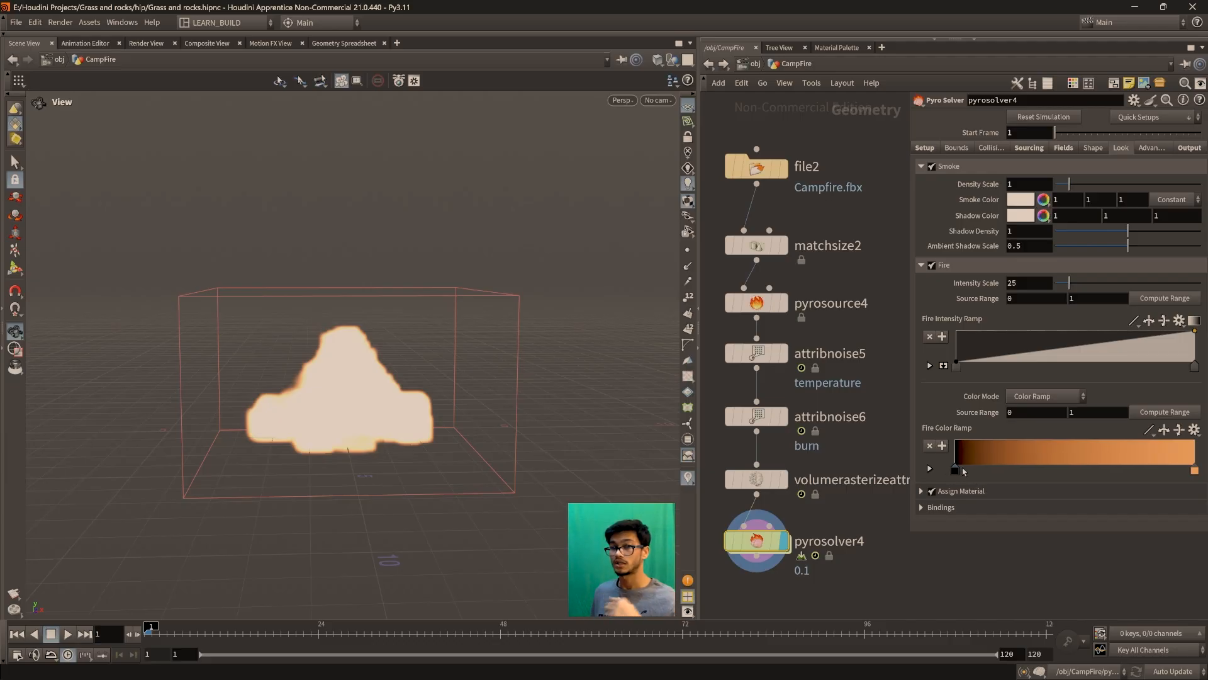
mouse_move(1195, 472)
left_mouse_down()
mouse_move(1122, 474)
mouse_move(1195, 472)
left_mouse_up()
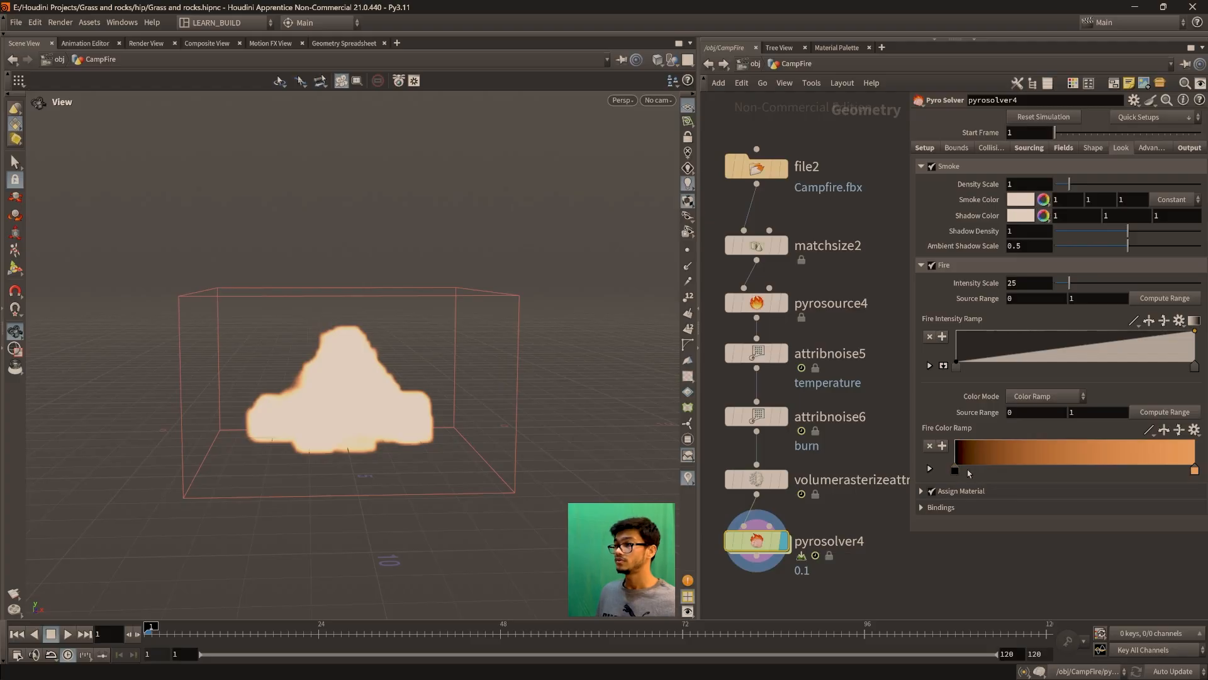
mouse_move(956, 473)
left_mouse_down()
mouse_move(1107, 483)
mouse_move(952, 482)
left_mouse_up()
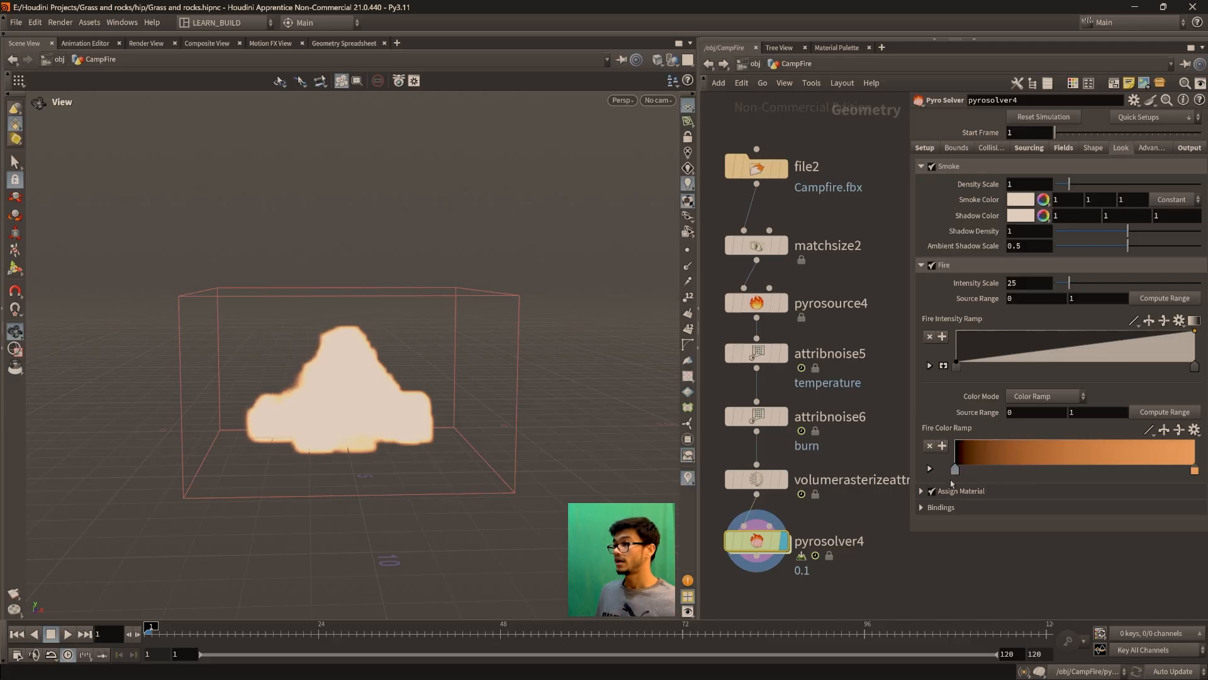
Reverse the fire color ramp and move its black point to about 85% of the ramp's length
left_click(1165, 431)
scroll(484, 382, "up", 3)
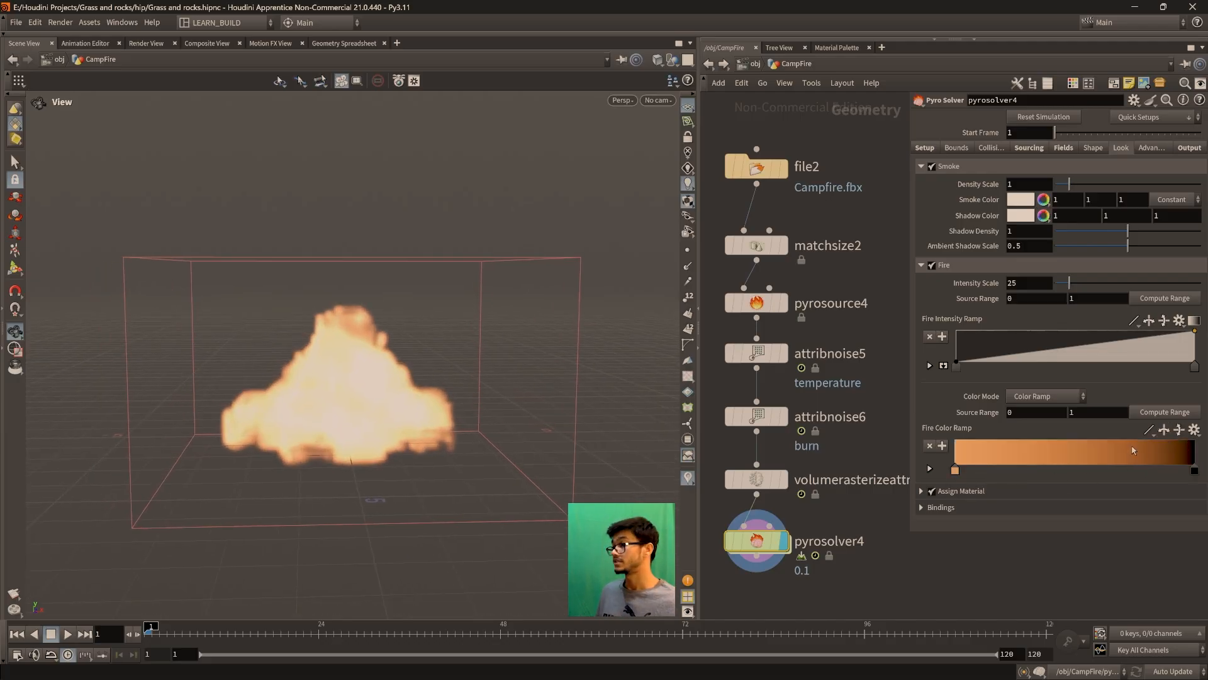
left_click_drag(1196, 471, 1087, 471)
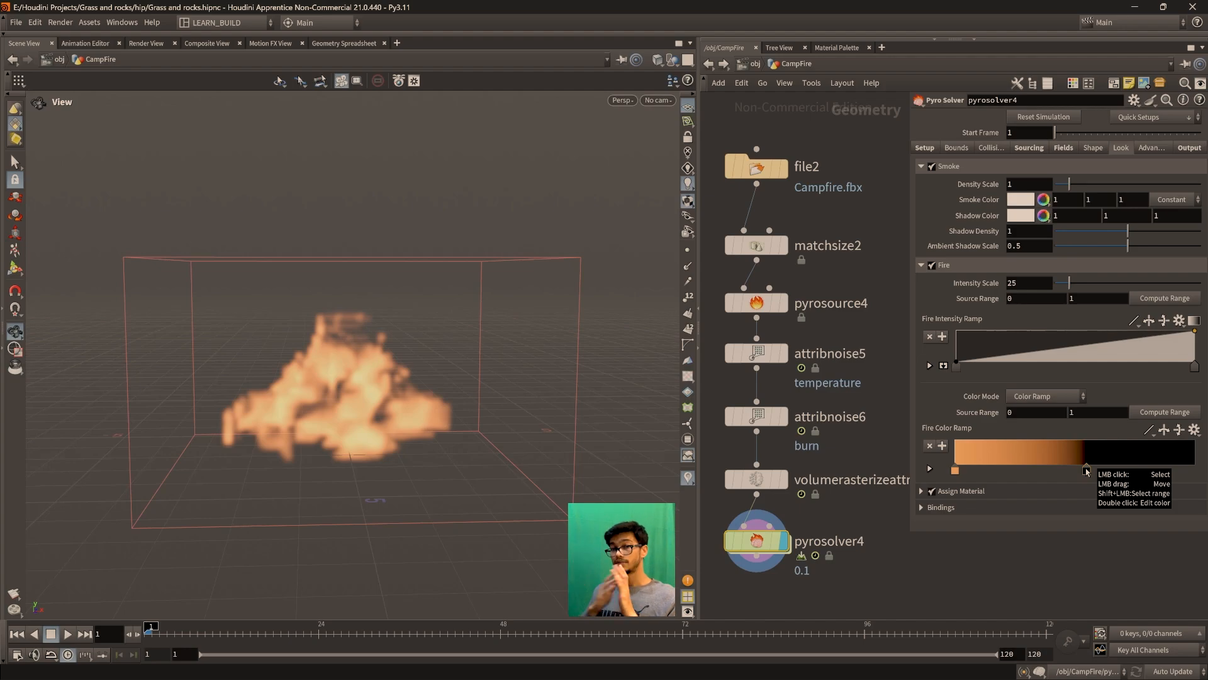
left_click_drag(1088, 471, 1158, 475)
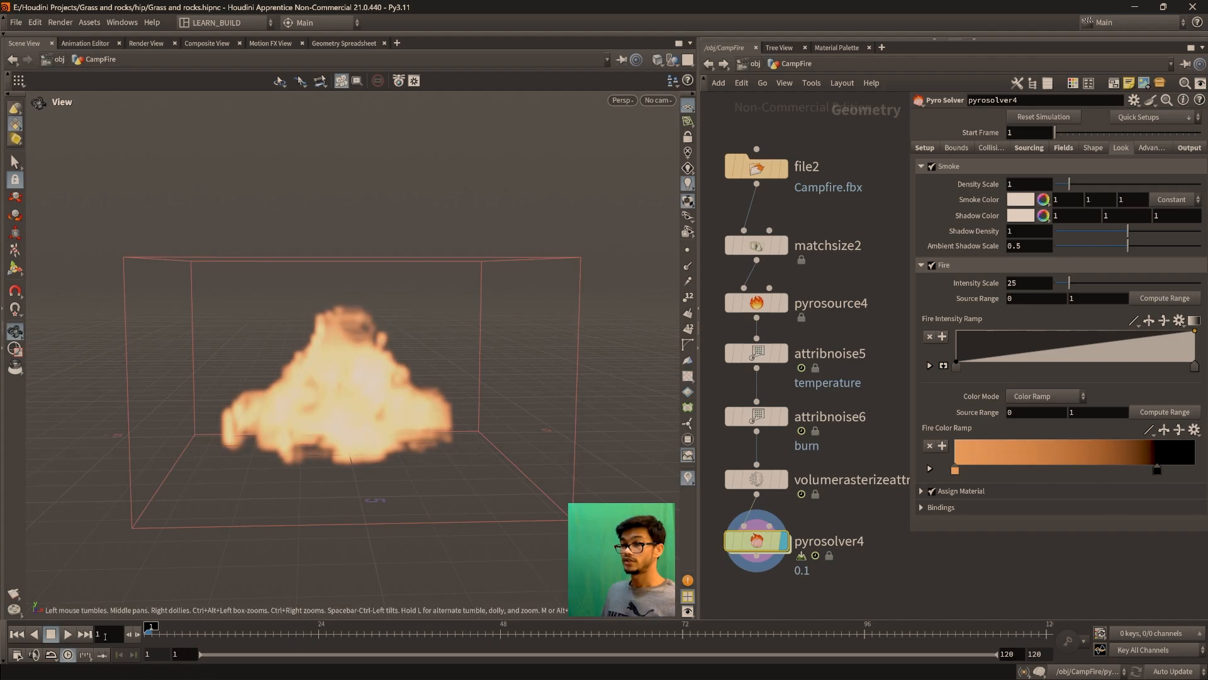
Play the simulation to frame 35 and shift the fire color ramp's black point inward to almost three quarters of the ramp
left_click(67, 634)
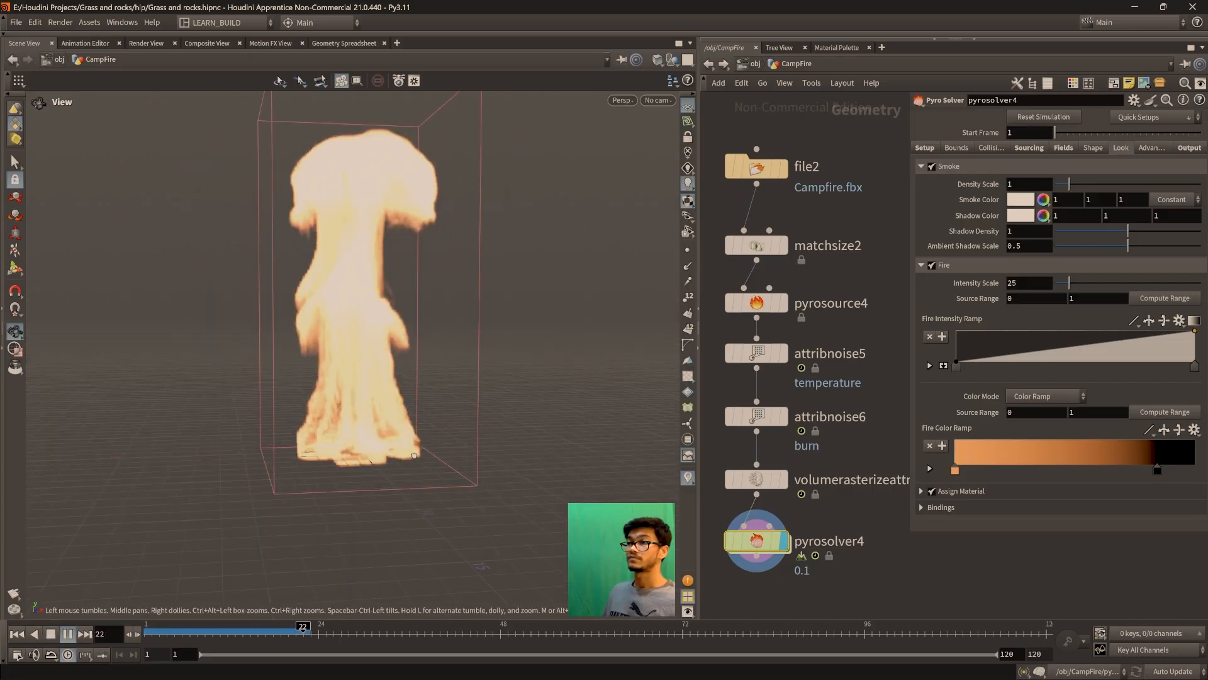
left_click_drag(251, 522, 410, 479)
left_click_drag(1162, 476, 1133, 474)
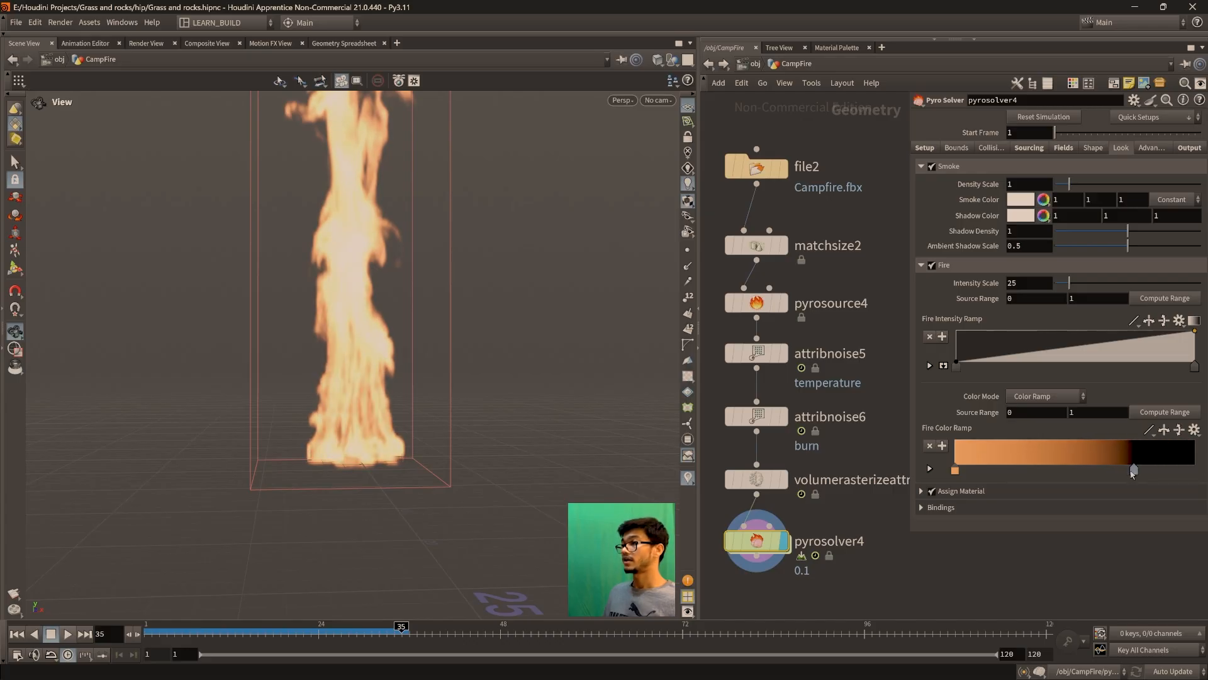
Try a fire intensity scale of about 45 and restore it to 25
mouse_move(1069, 283)
left_mouse_down()
mouse_move(1098, 284)
mouse_move(1082, 284)
left_mouse_up()
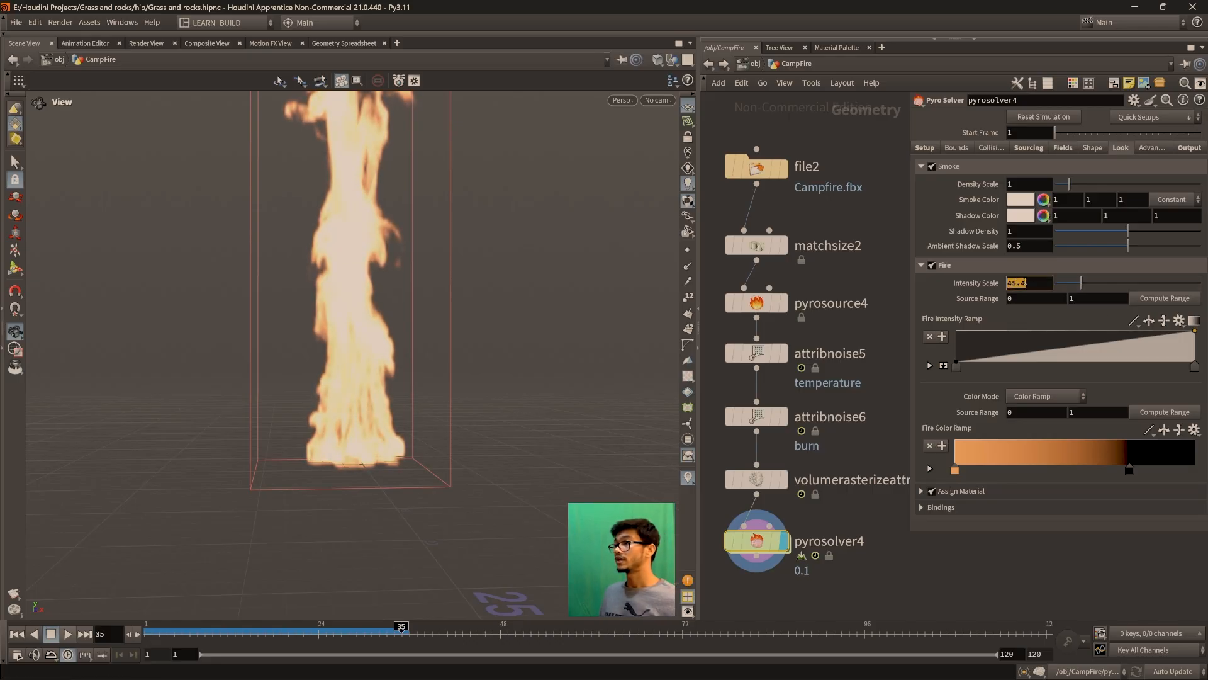
type("25")
key("Return")
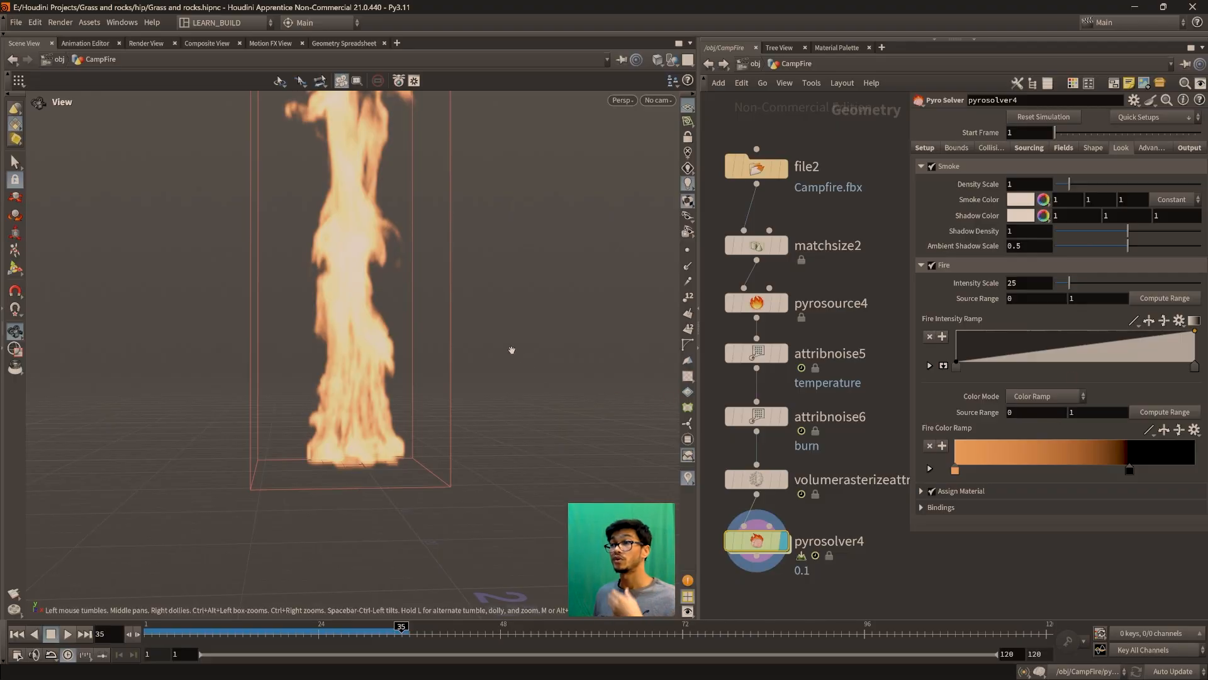
Move the fire color ramp's black point to about 65% of the ramp and disable the smoke look
scroll(514, 351, "down", 2)
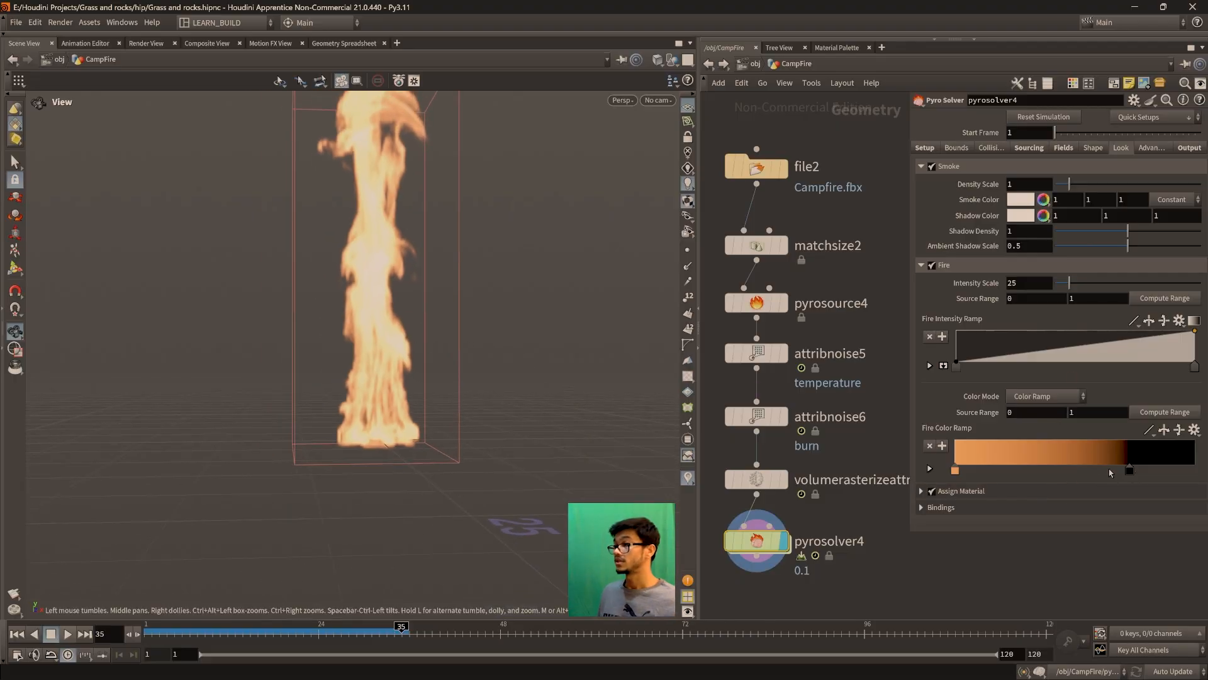
left_click_drag(1129, 473, 1112, 474)
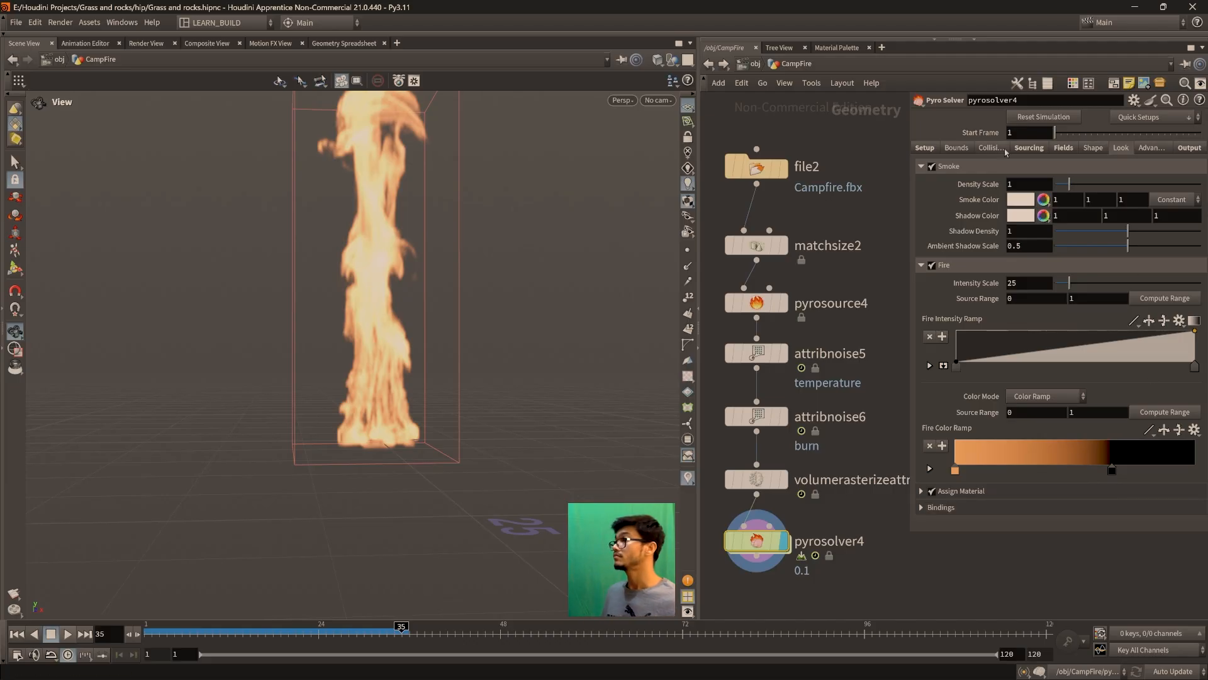
left_click(932, 167)
left_click(921, 166)
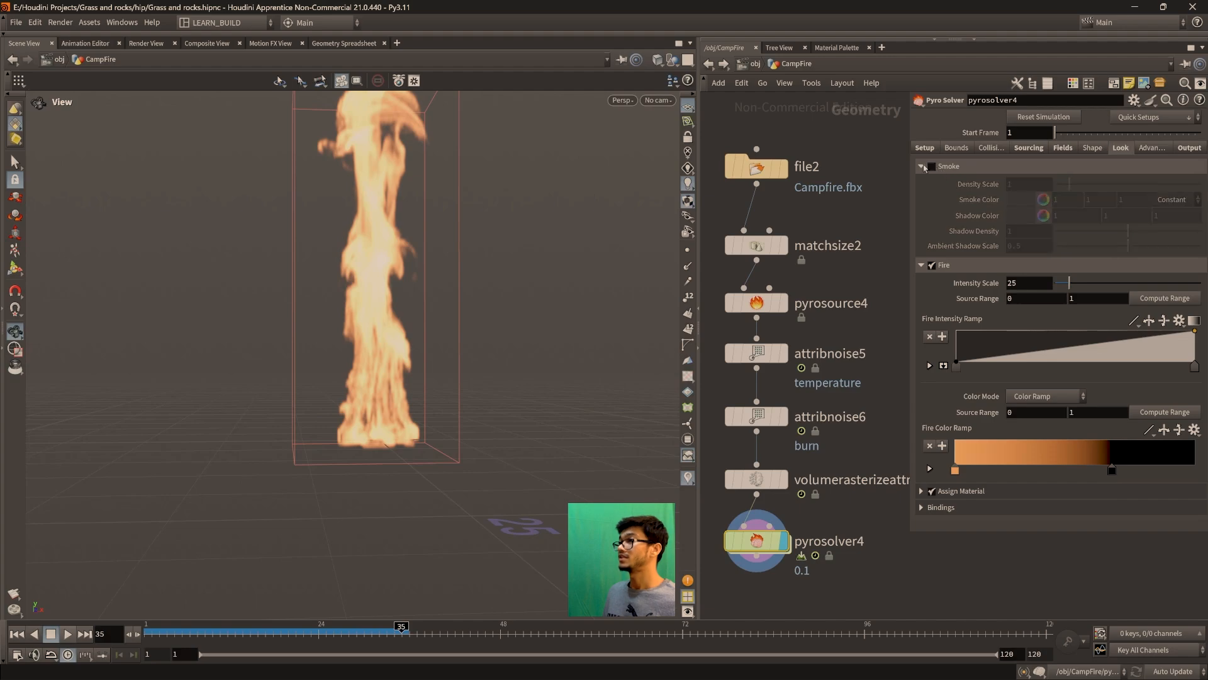
Enable turbulence in pyrosolver4's shape settings and set its strength to 2
left_click(1063, 150)
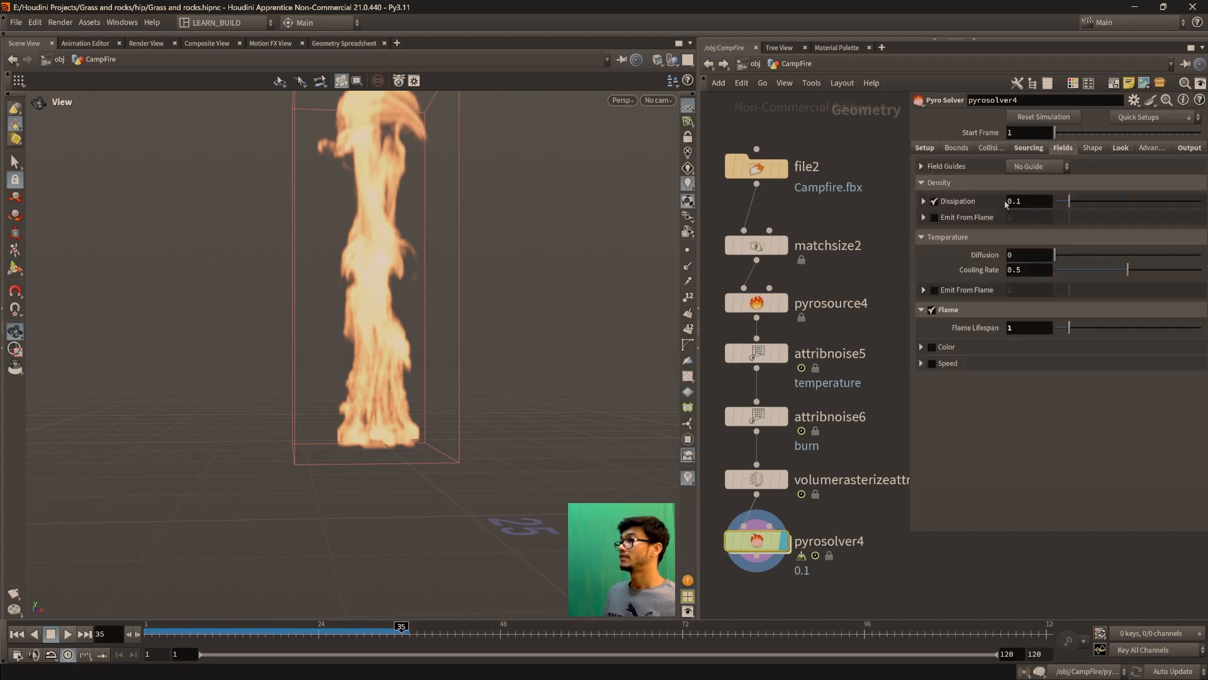
left_click(1029, 148)
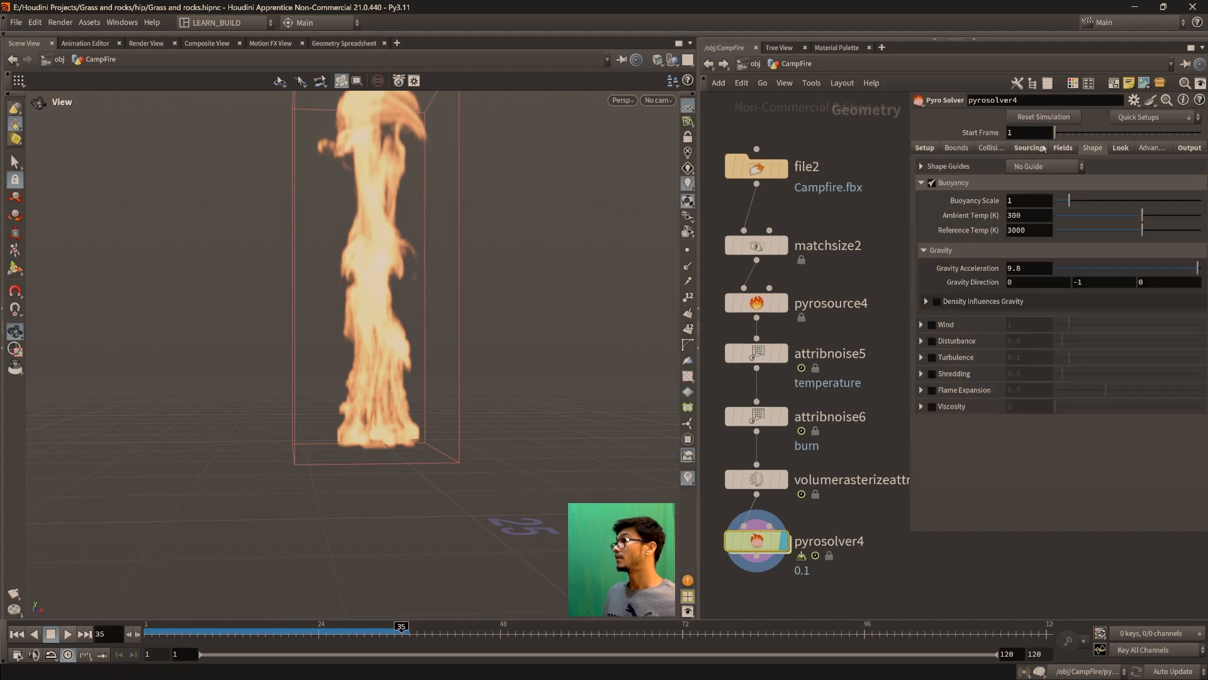
left_click(1092, 148)
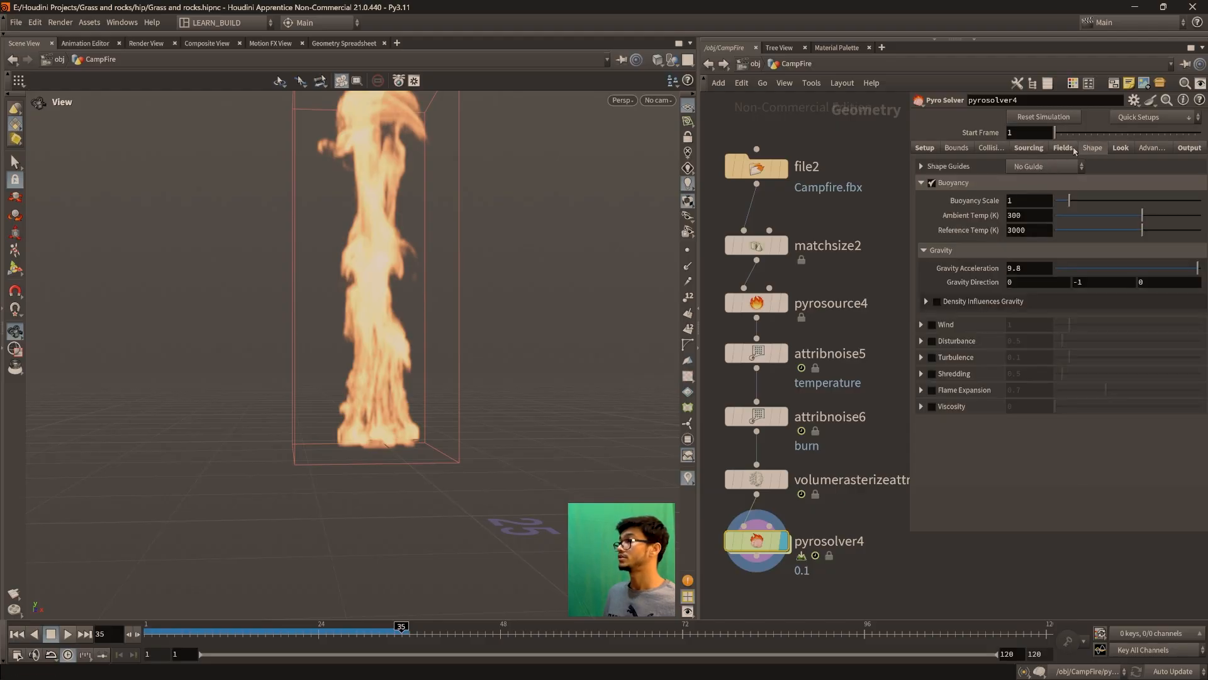
left_click(932, 357)
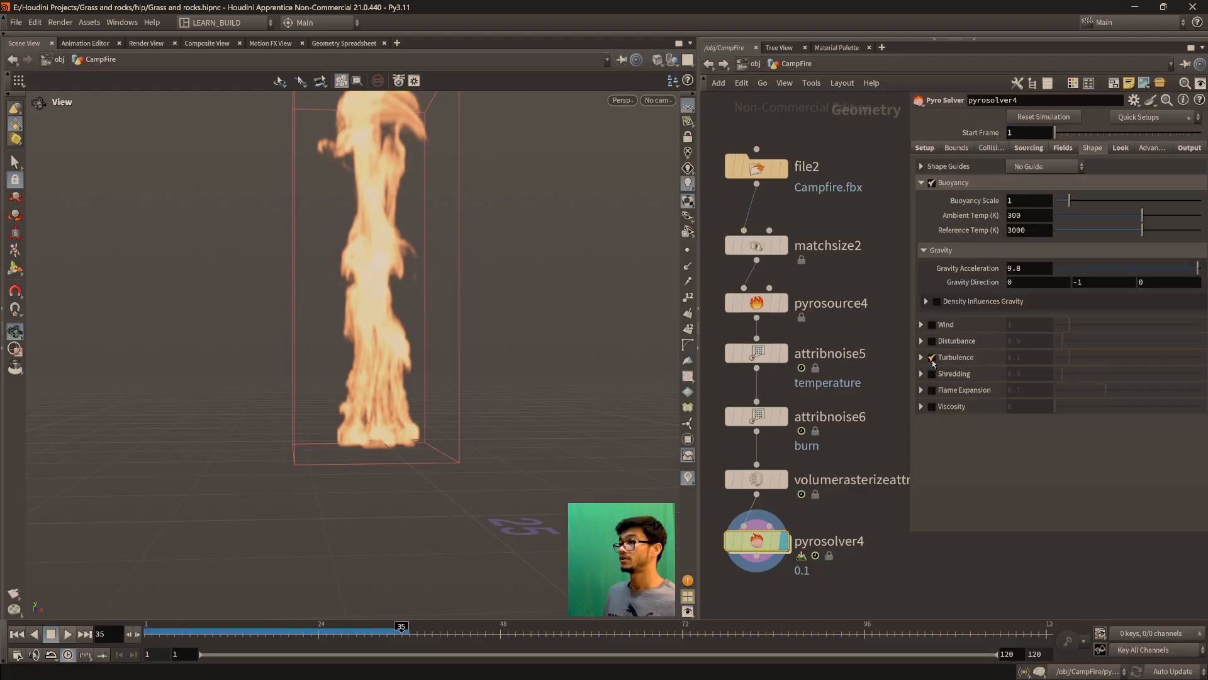
double_click(1014, 391)
type("2")
key("Return")
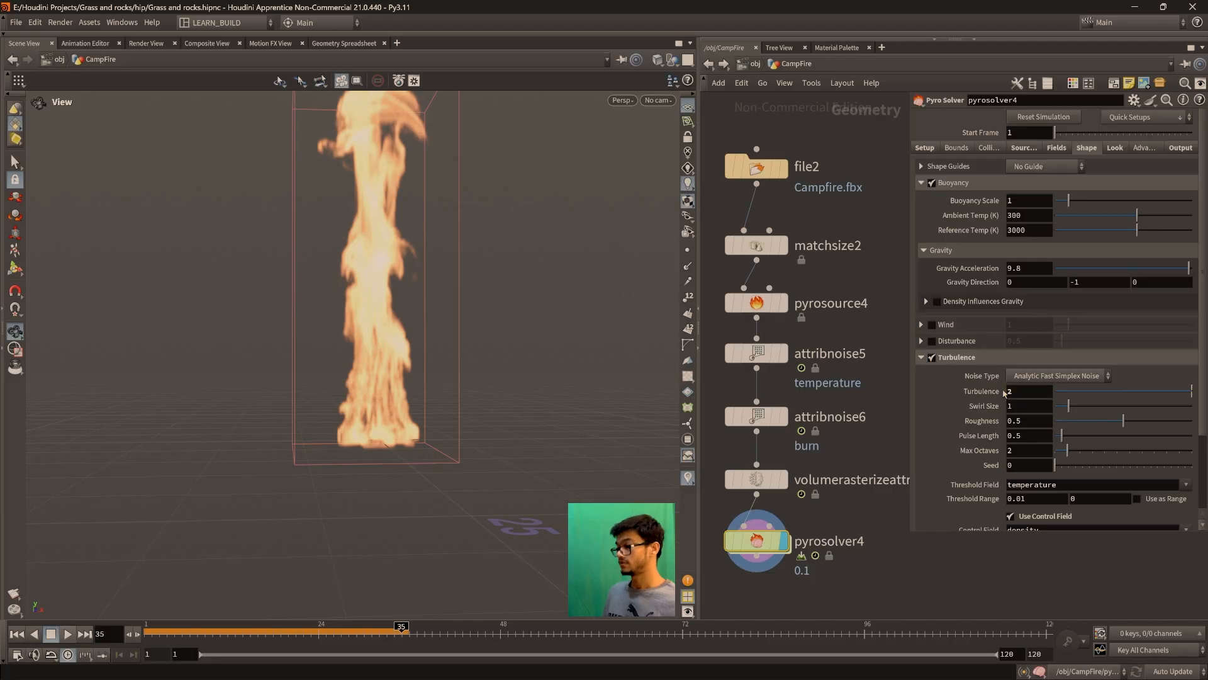
Enable disturbance in pyrosolver4's shape settings with a strength of 1, play the simulation, and return to the first frame
left_click(932, 340)
double_click(1036, 357)
type("1")
key("Return")
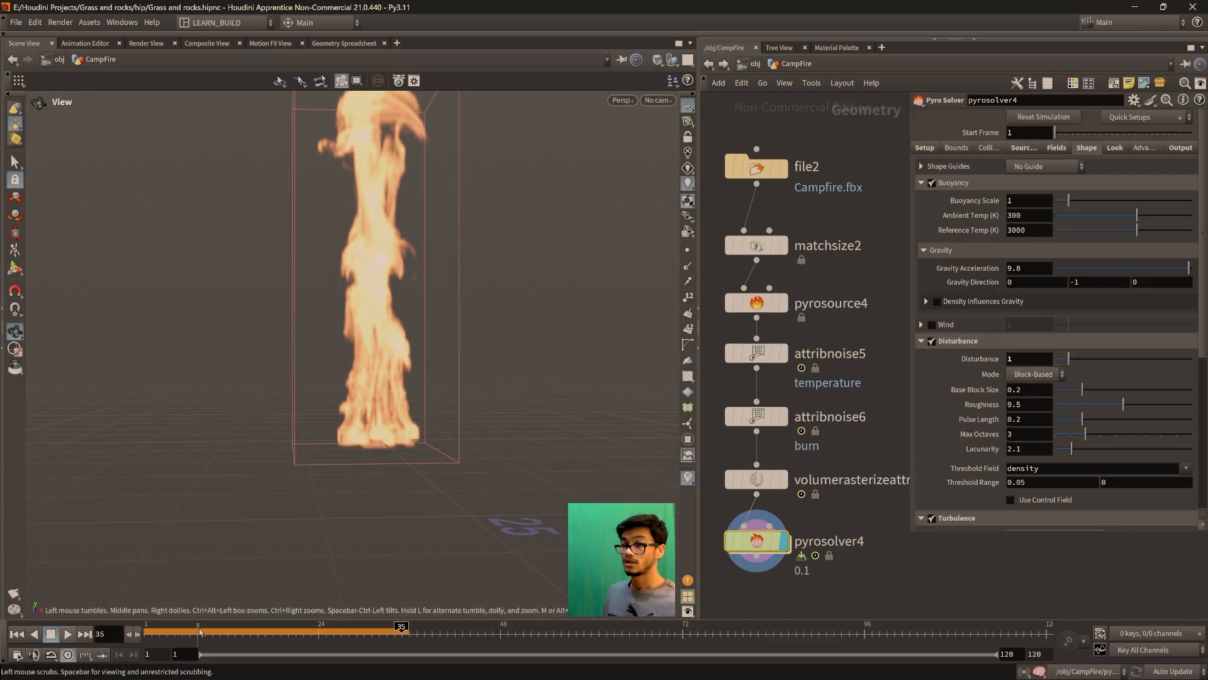
left_click(146, 632)
left_click(68, 634)
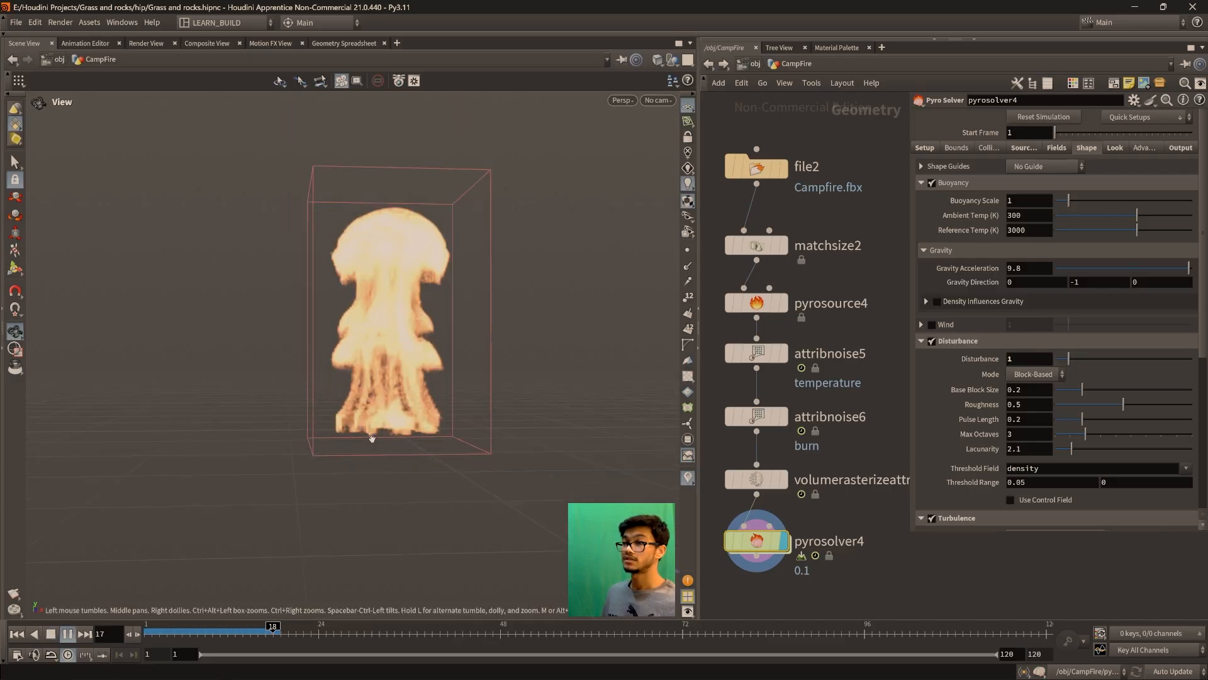
middle_click_drag(481, 378, 470, 493)
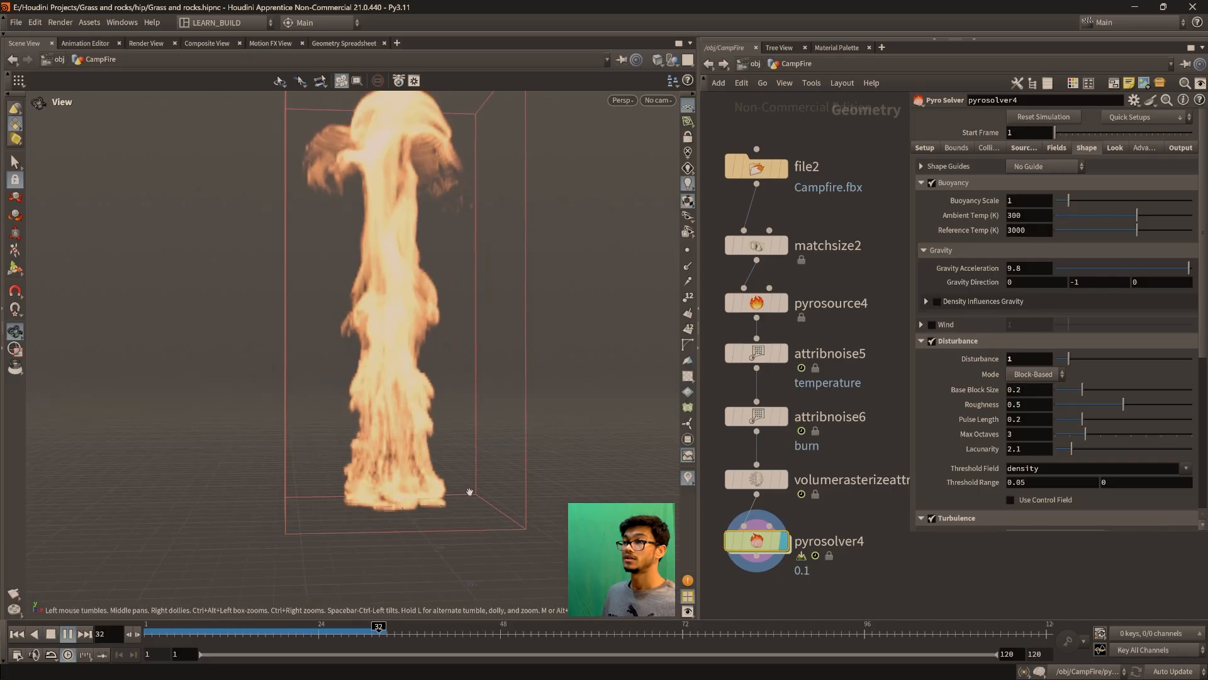
left_click(68, 634)
left_click(150, 629)
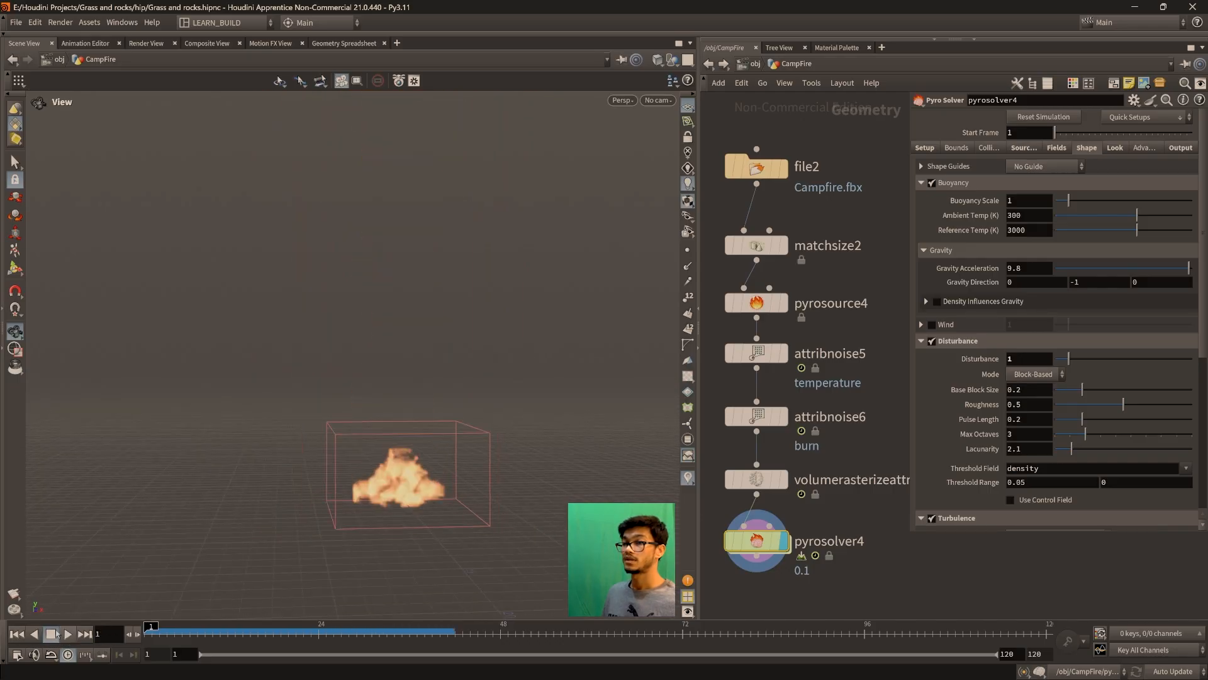
Replay the simulation from a lower angle to frame 48 to examine the flame shape, and return to the first frame
scroll(335, 523, "down", 2)
left_click_drag(334, 523, 362, 558)
left_click(68, 633)
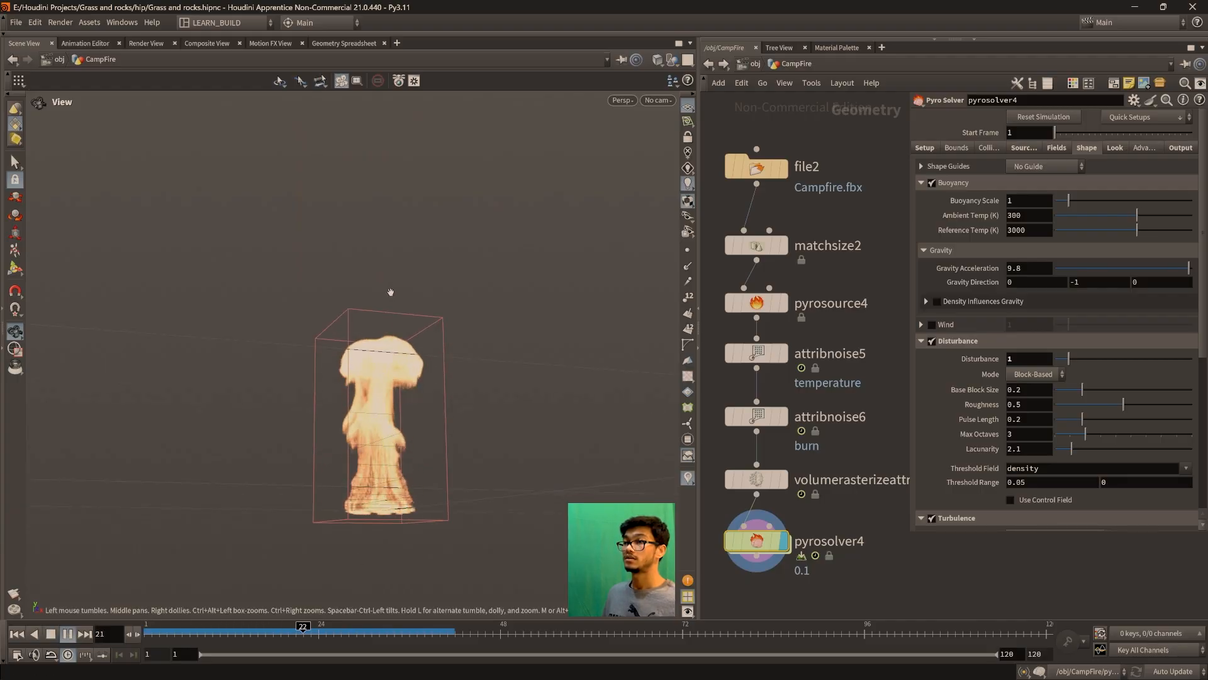
left_click(68, 634)
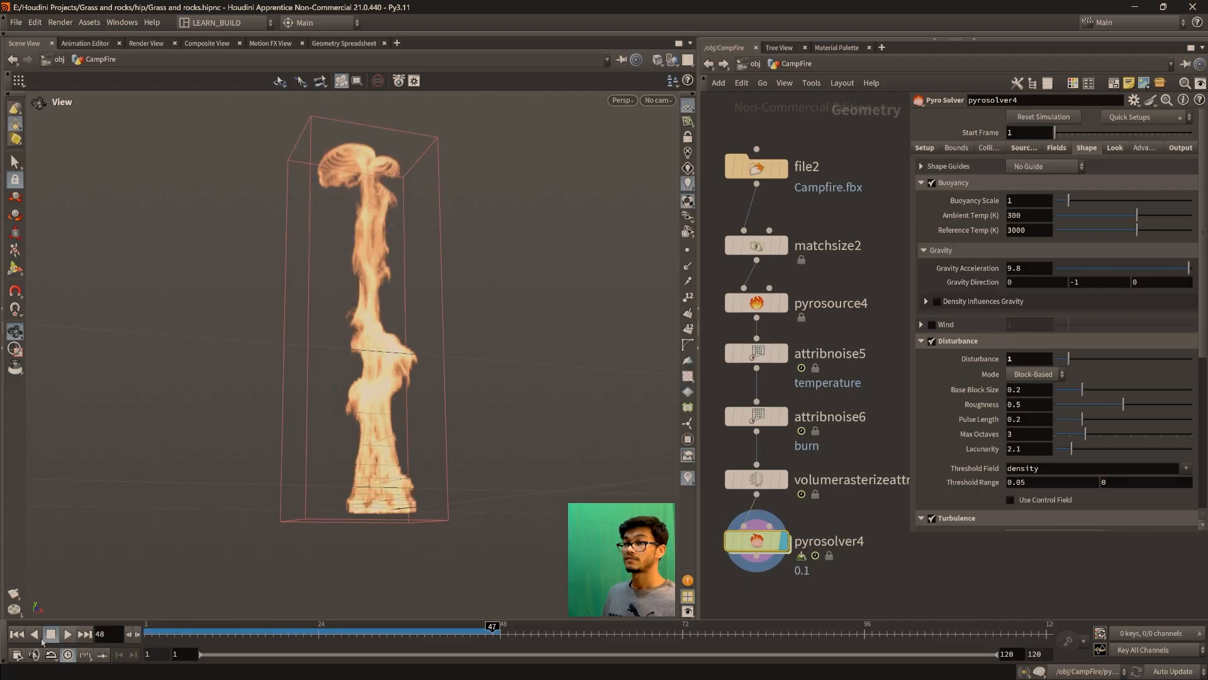
left_click(19, 633)
middle_click_drag(348, 464, 347, 476)
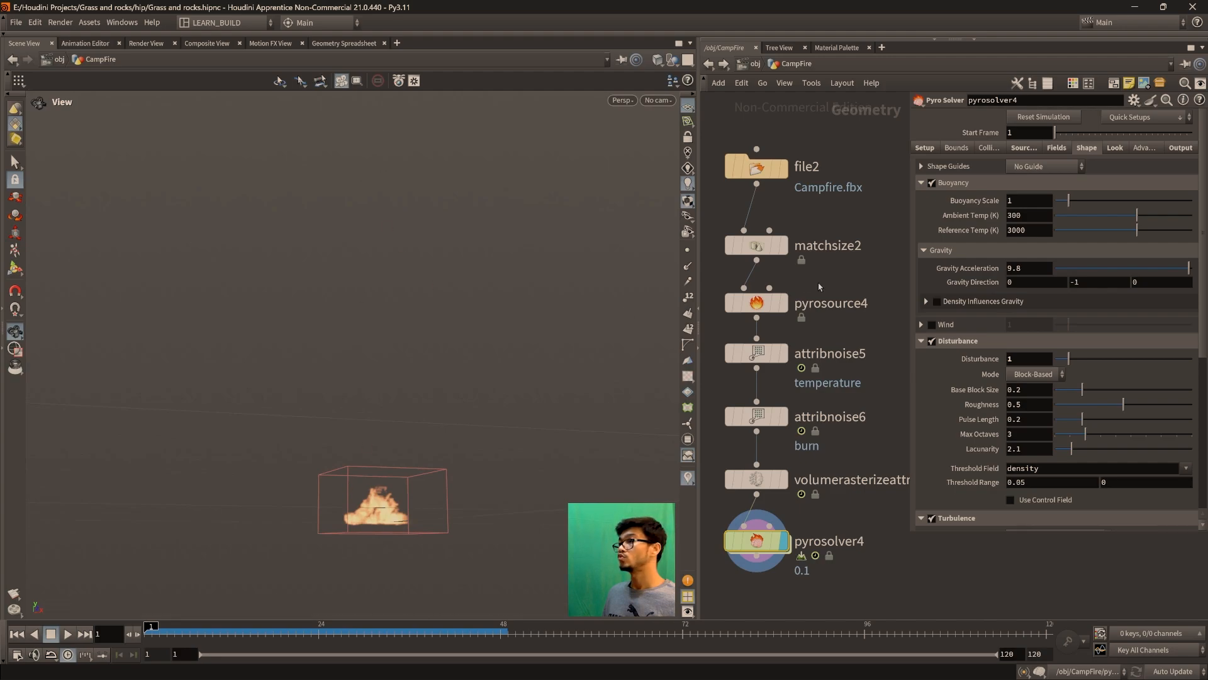
Change the operation of pyrosolver4's temperature source volume from Pull to Add
scroll(885, 426, "down", 5)
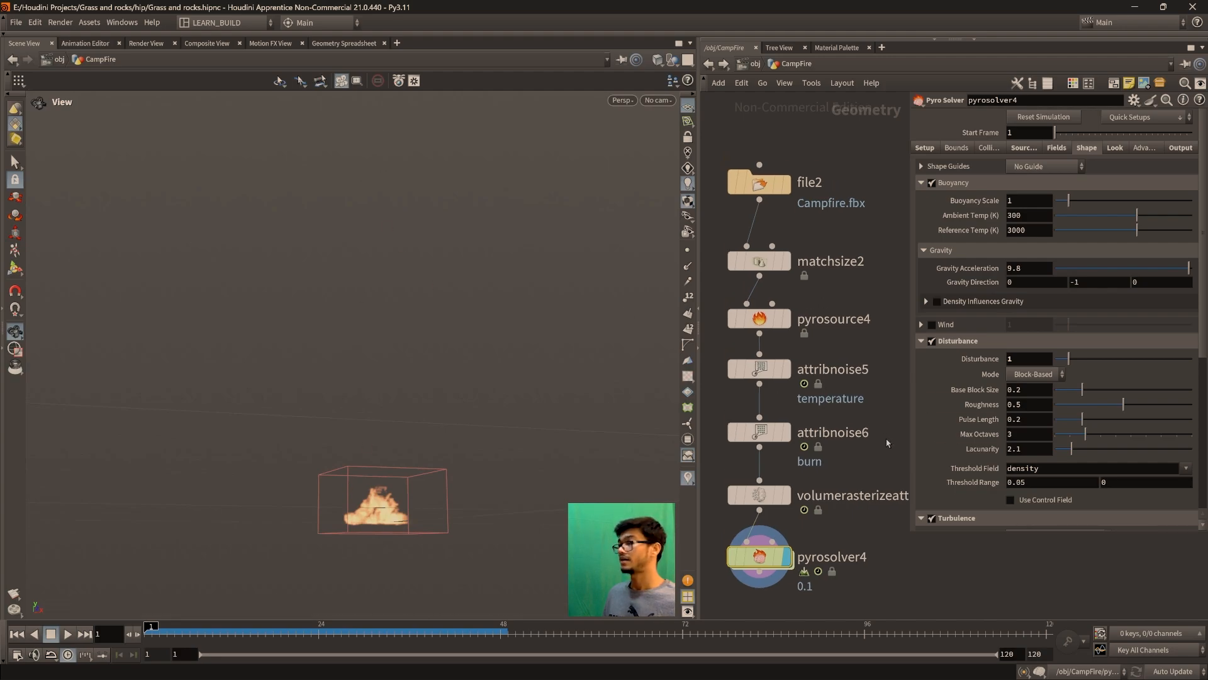
scroll(845, 437, "up", 2)
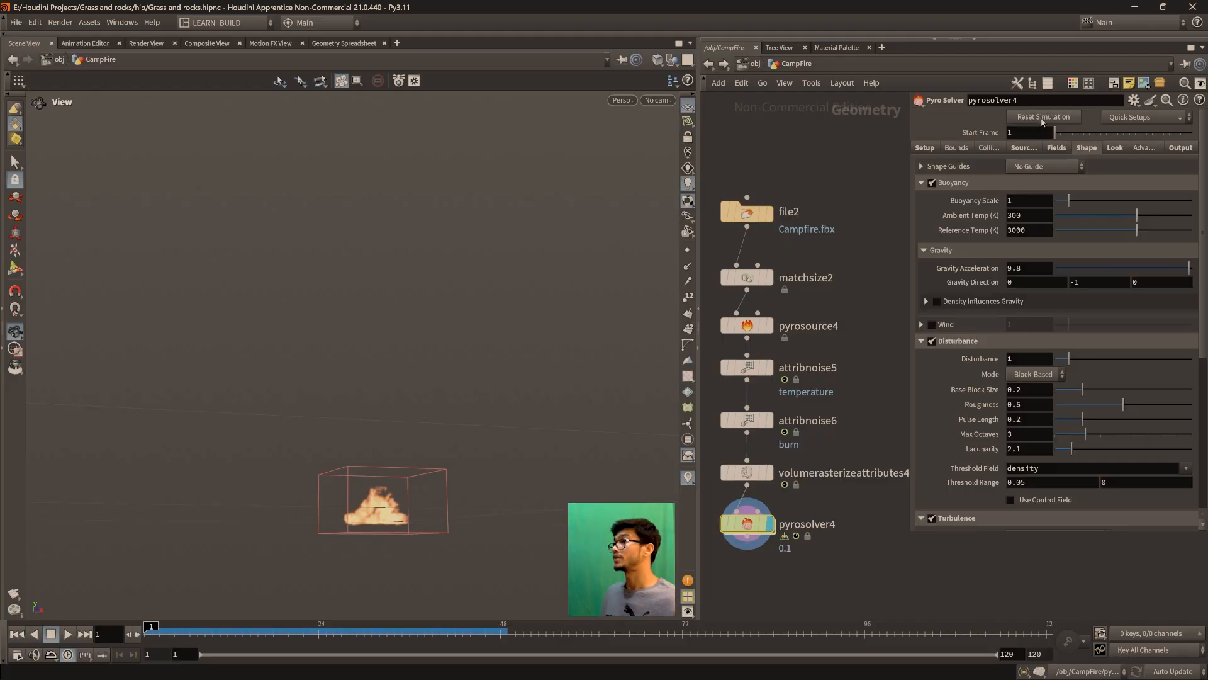
left_click(1024, 147)
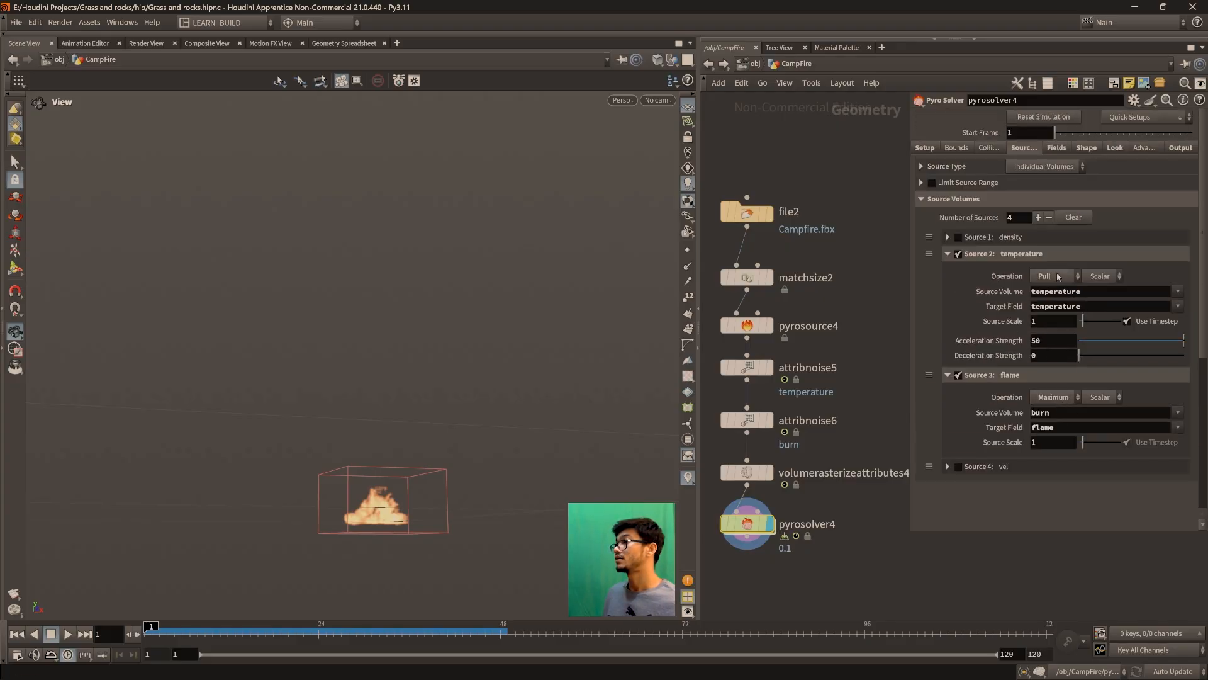
left_click(1060, 275)
left_click(1069, 275)
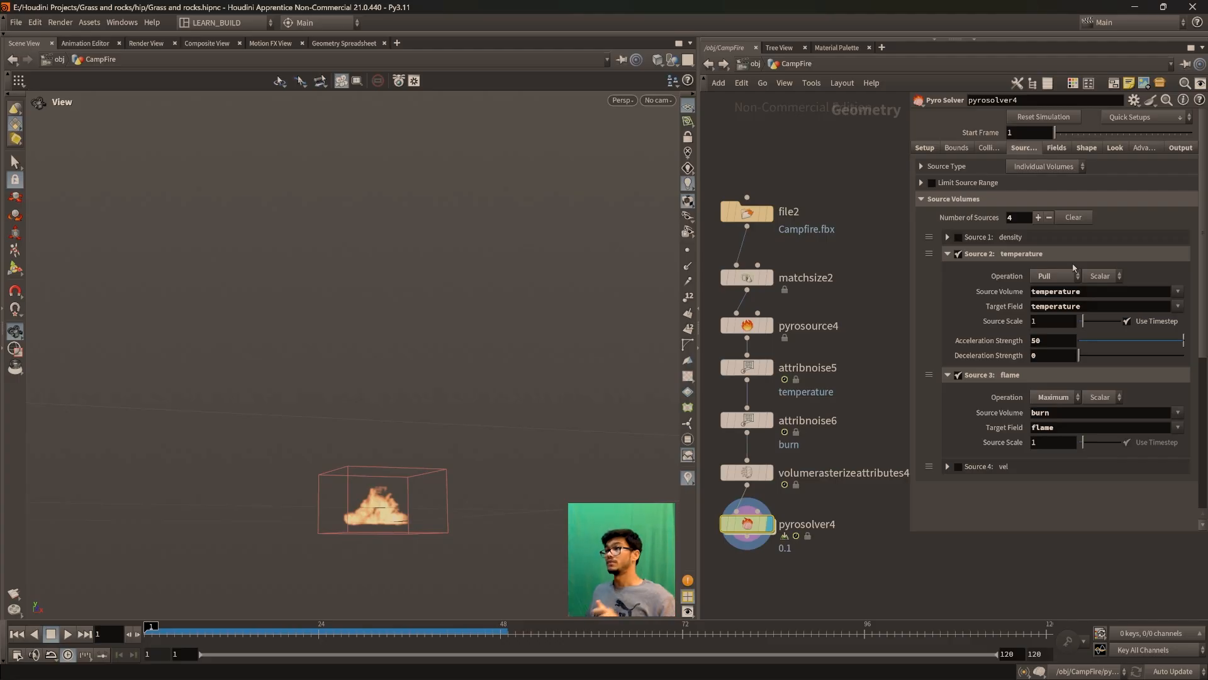
left_click(1066, 276)
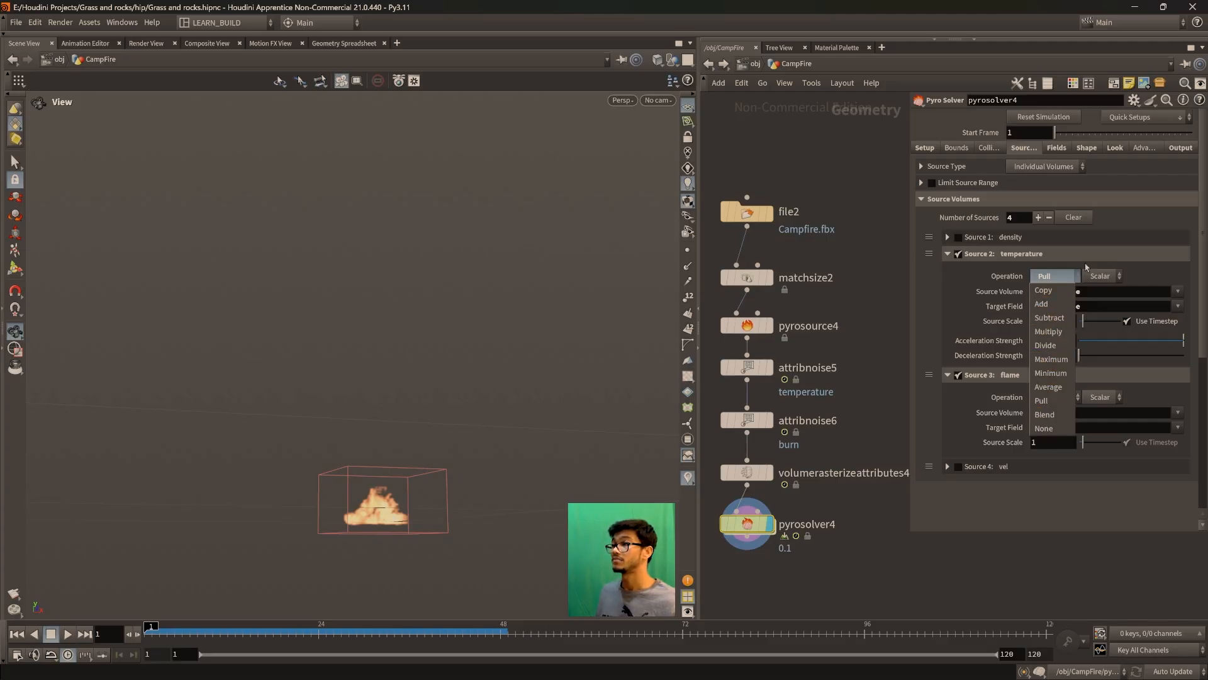
left_click(1101, 245)
left_click(1054, 277)
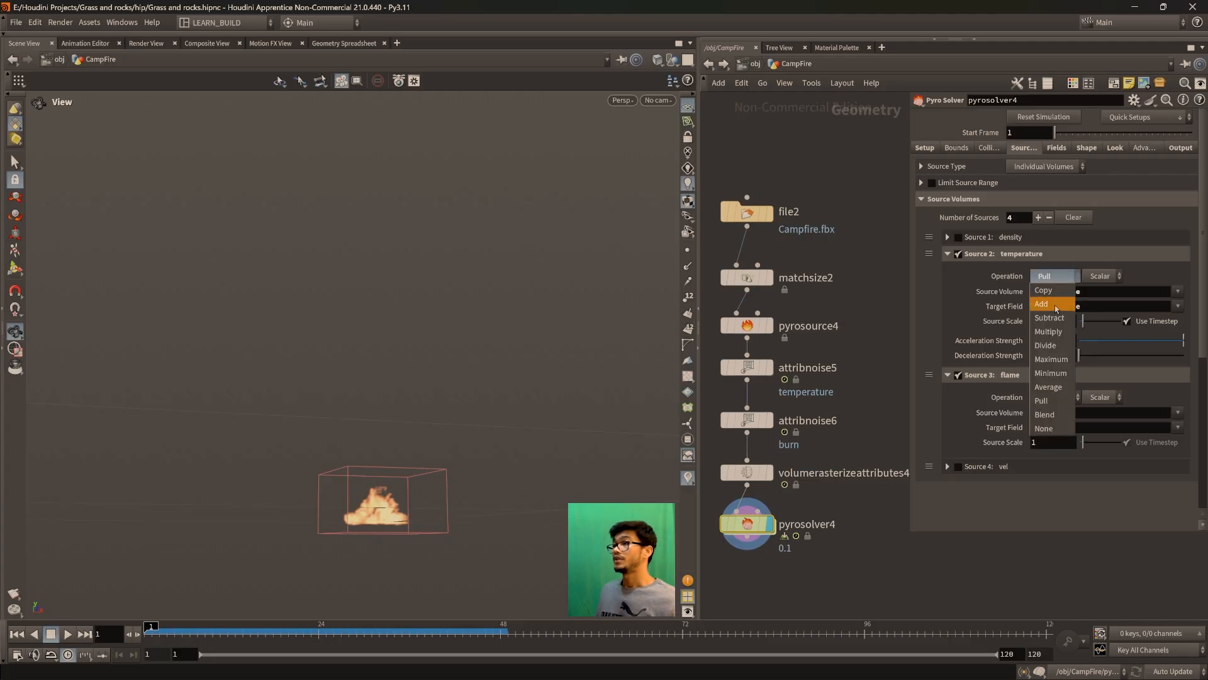
left_click(1069, 285)
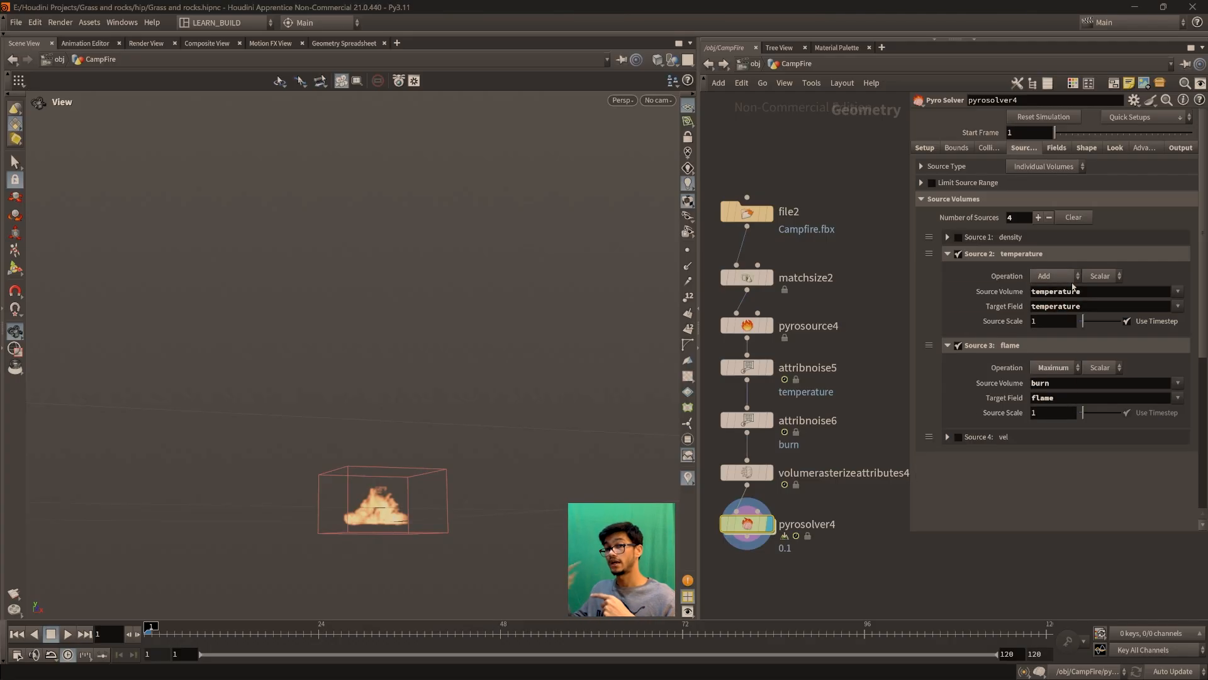
Try a source scale of .01 for the temperature source volume
left_click(1065, 322)
type(".")
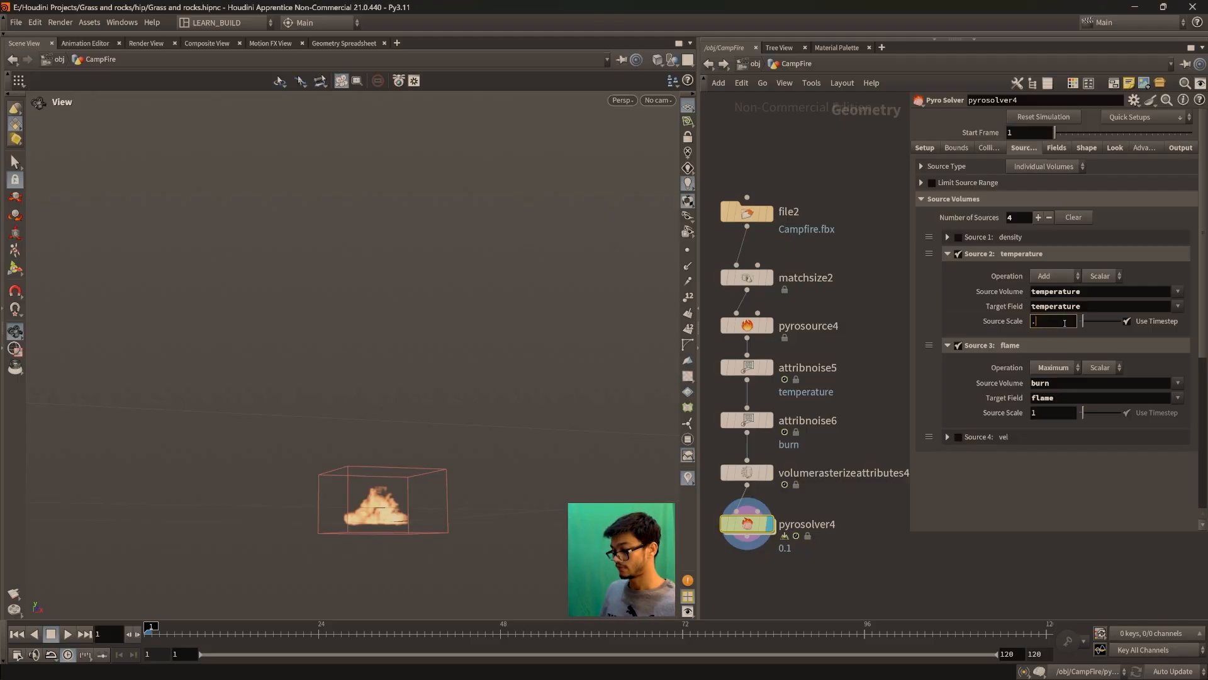
type("01")
key("Return")
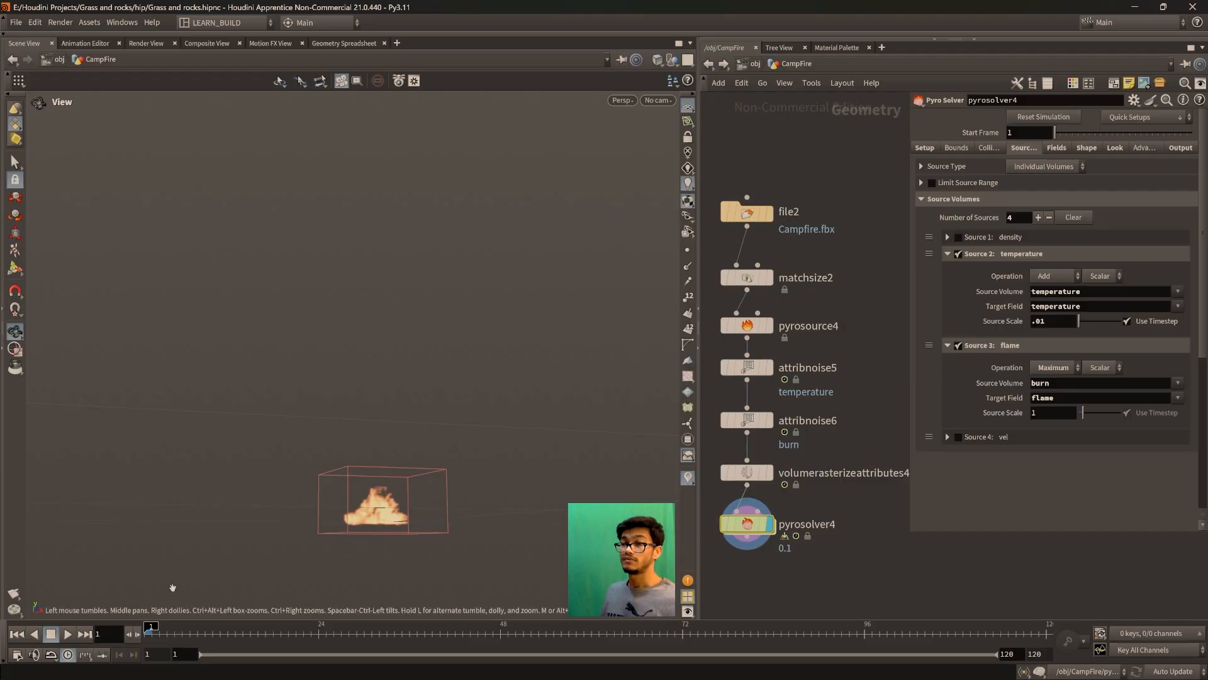
Set the temperature source's scale to 0.1, play the simulation, and return to the first frame
double_click(1032, 322)
key("BackSpace")
type("0.1")
key("Return")
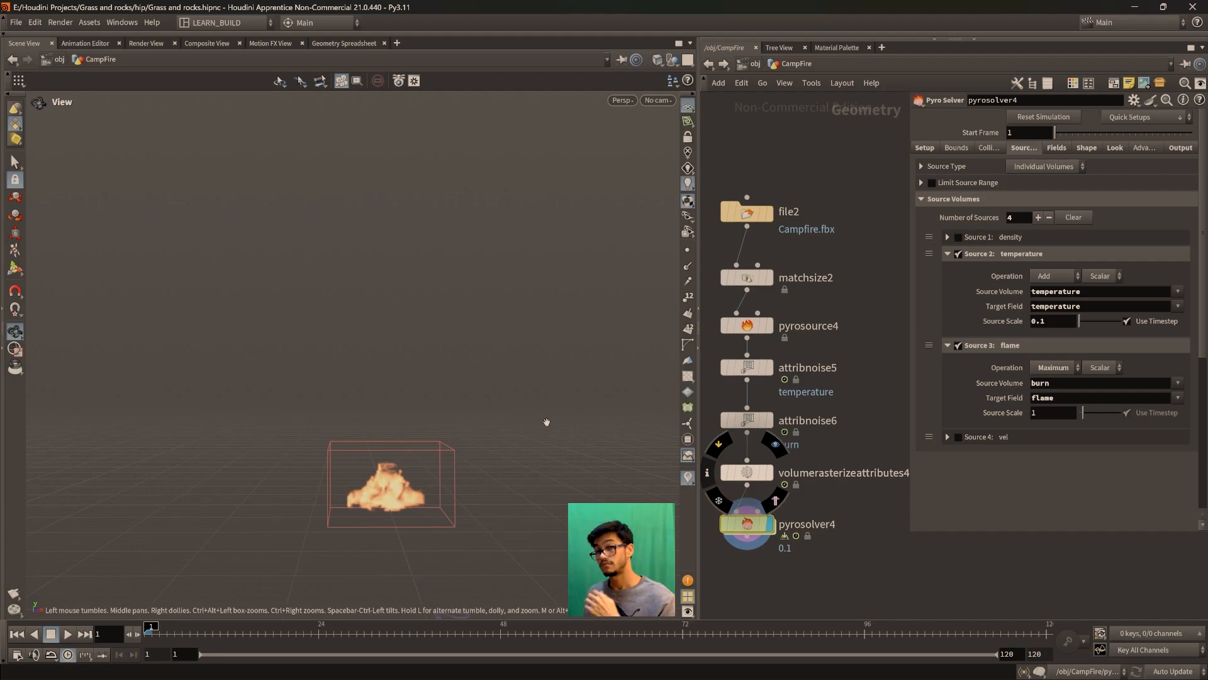
left_click(67, 634)
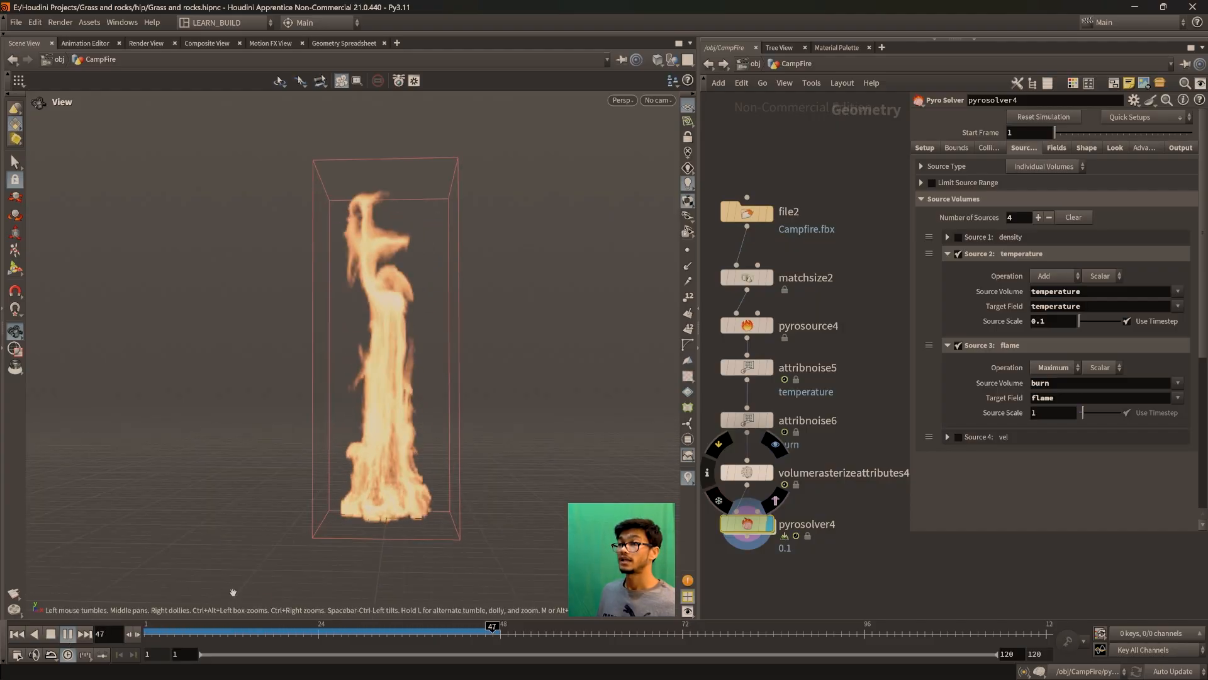
left_click(17, 633)
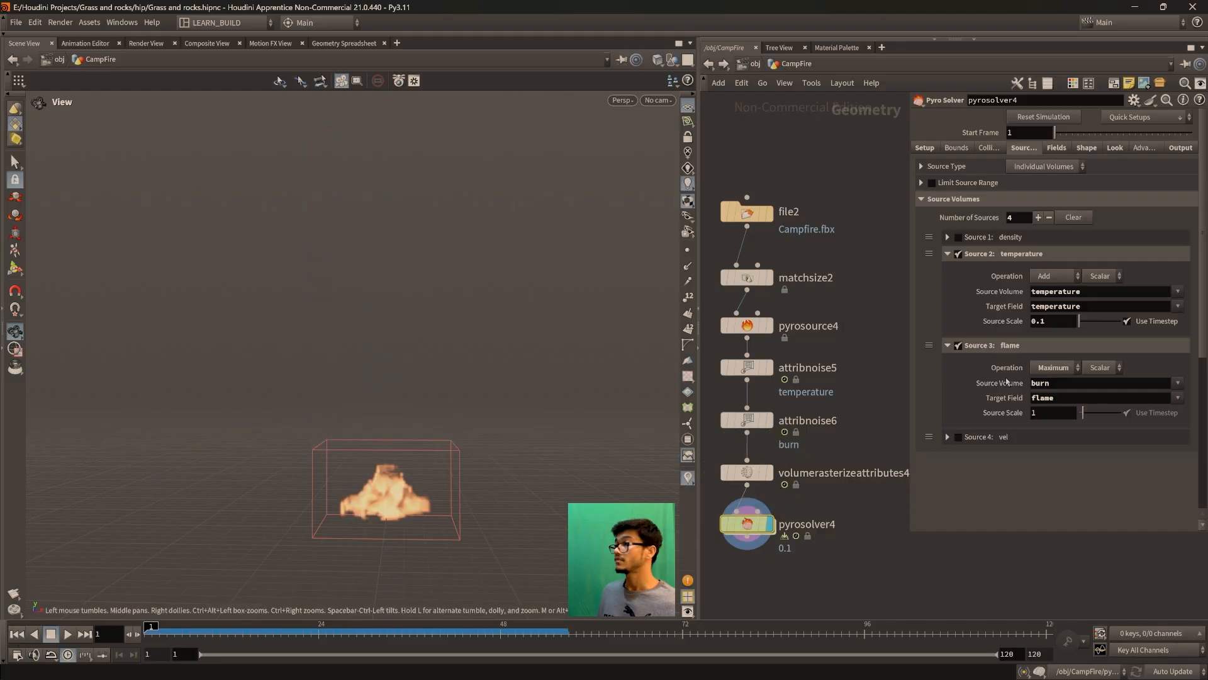
Set the flame source's scale to 0.5, play the simulation up close, and return to the first frame
left_click(1052, 415)
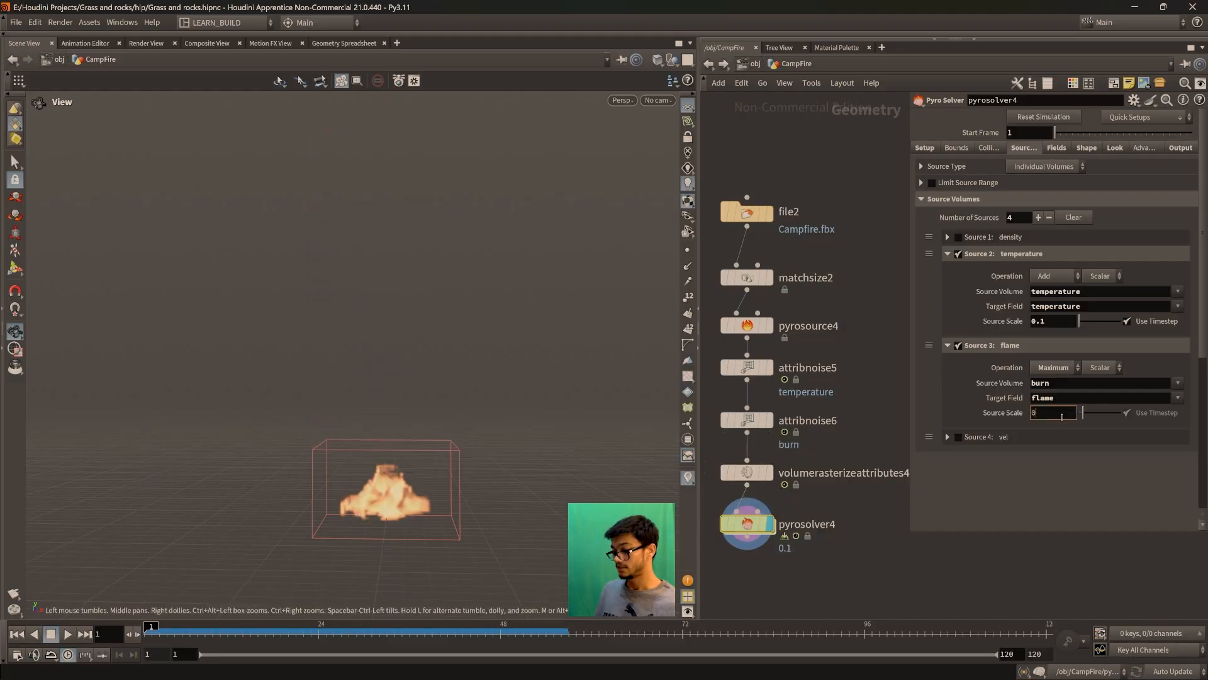
key("Return")
scroll(350, 534, "up", 2)
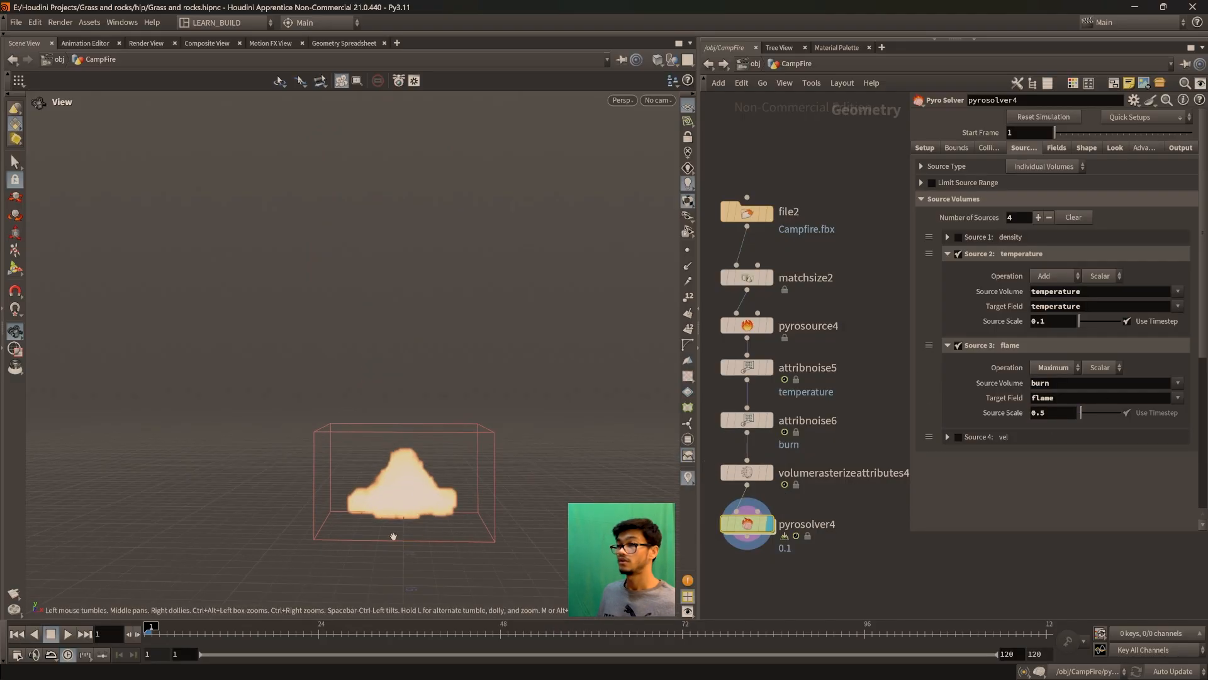
middle_click_drag(434, 523, 402, 489)
left_click_drag(402, 489, 437, 485)
scroll(433, 482, "up", 2)
left_click(67, 635)
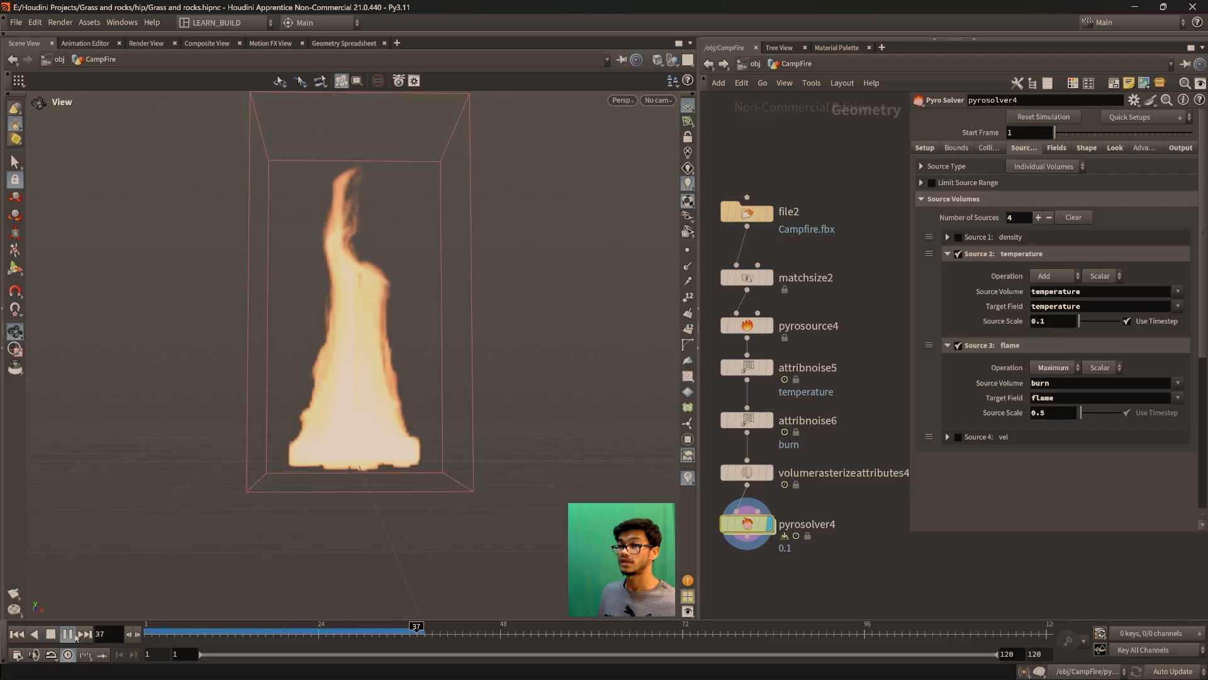
left_click(17, 634)
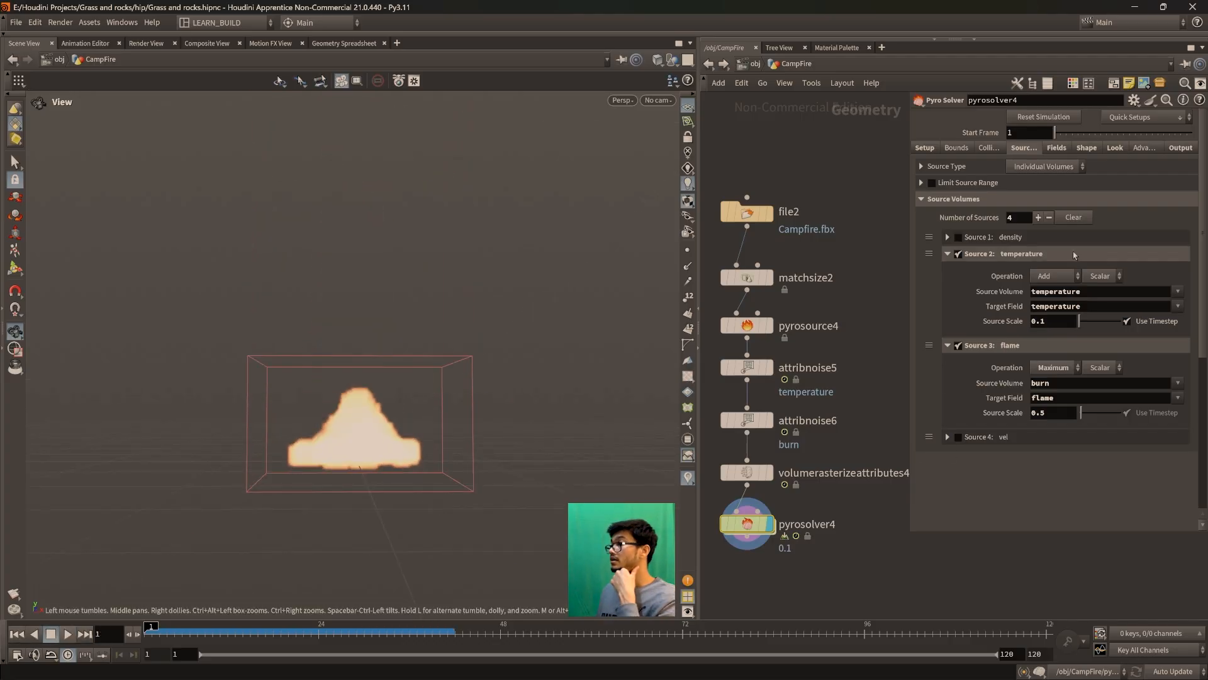
Set the fire look's intensity scale to 15, play the simulation to frame 70, and return to the first frame
left_click(1087, 149)
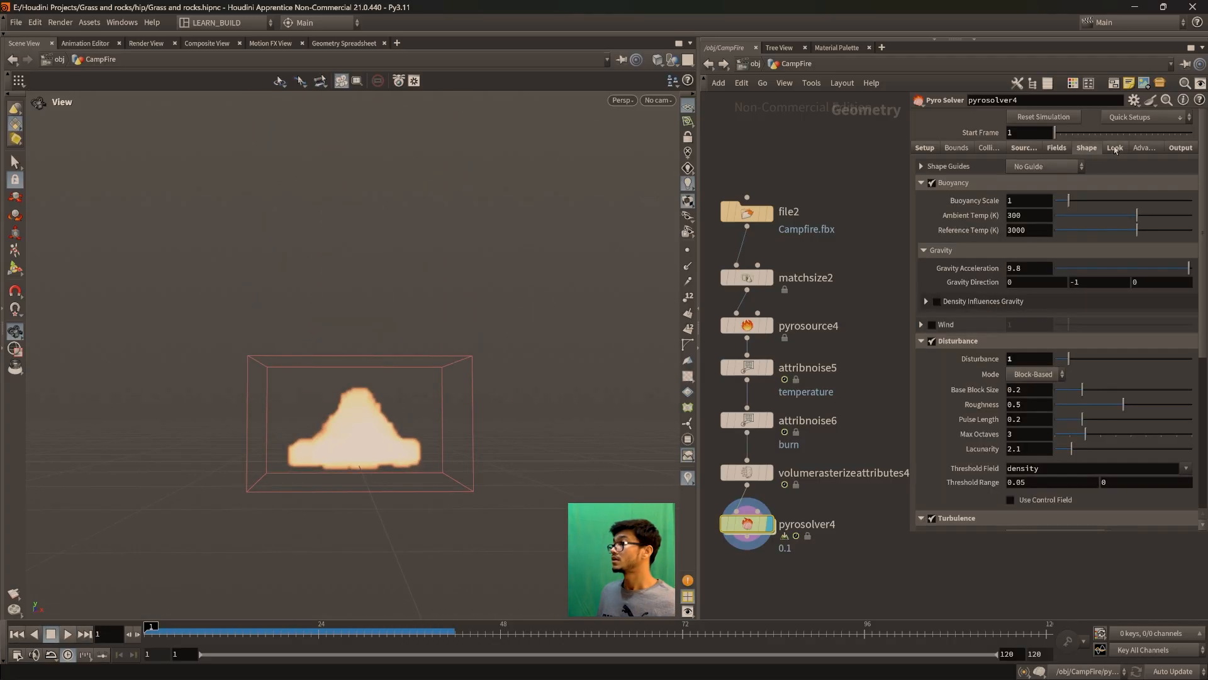
left_click(1116, 149)
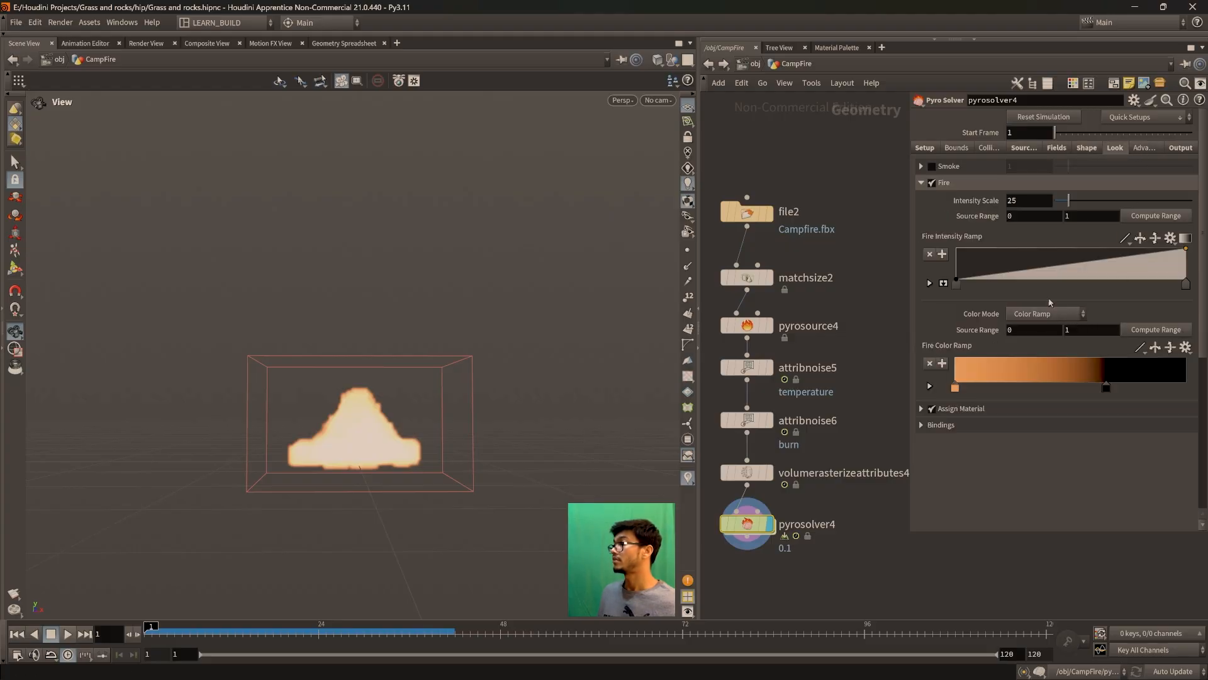
left_click_drag(1068, 202, 1003, 201)
type("15")
key("Return")
left_click_drag(467, 384, 434, 450)
left_click(68, 633)
mouse_move(428, 513)
left_mouse_down()
mouse_move(438, 467)
mouse_move(418, 504)
left_mouse_up()
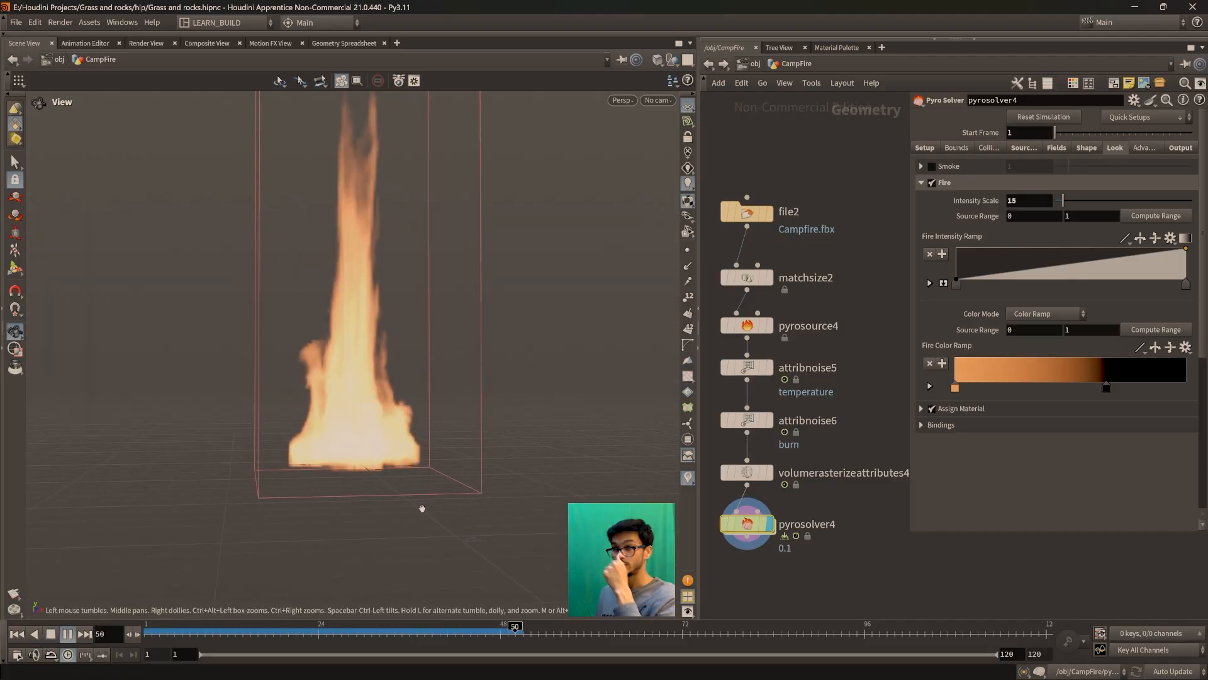
left_click(68, 633)
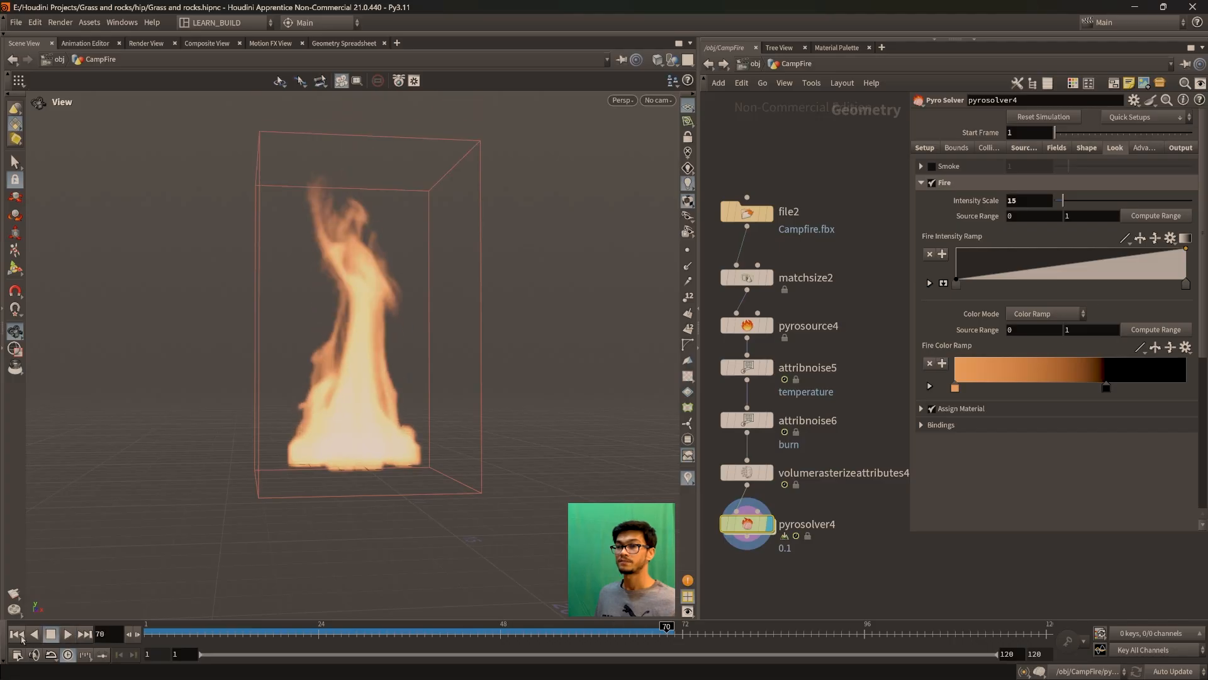
left_click(17, 634)
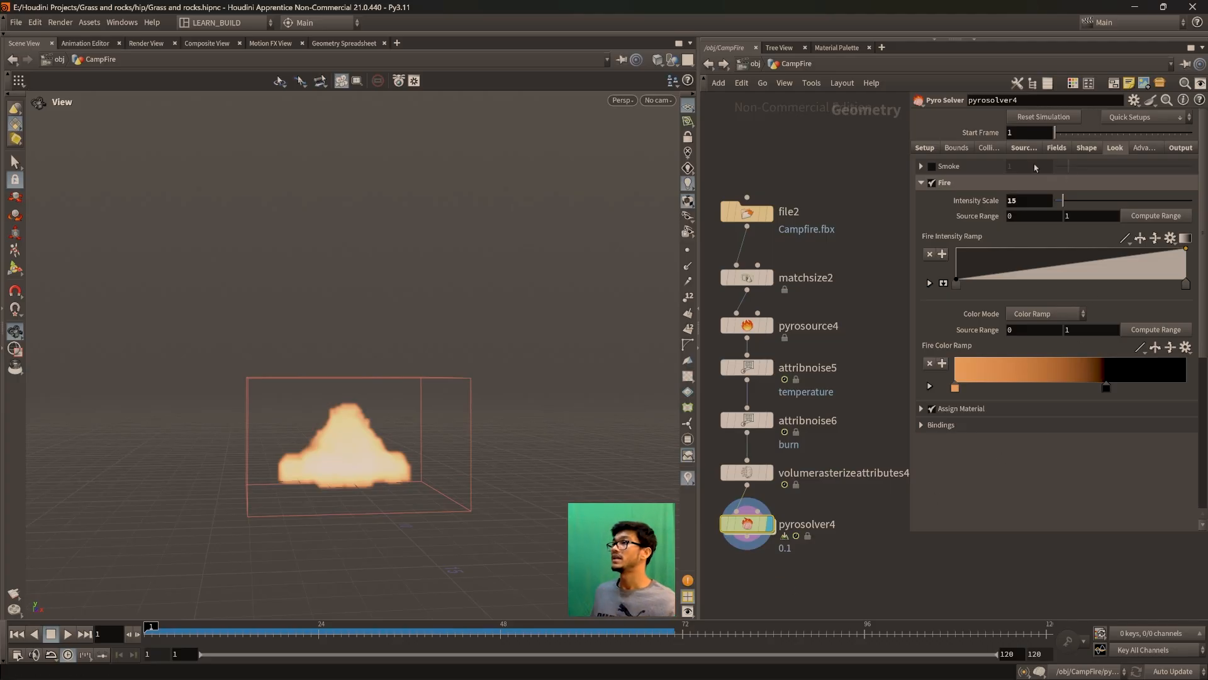
Set pyrosolver4's flame lifespan to 0.5
left_click(1026, 149)
left_click(963, 149)
left_click(940, 149)
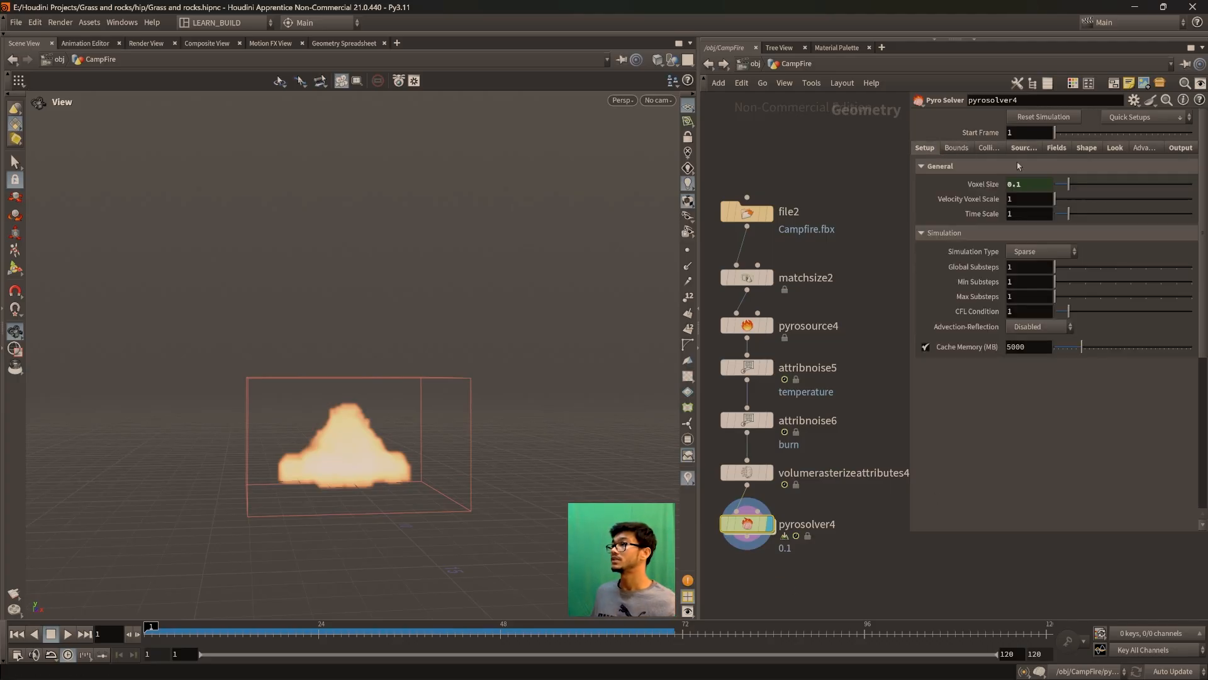
left_click(1024, 149)
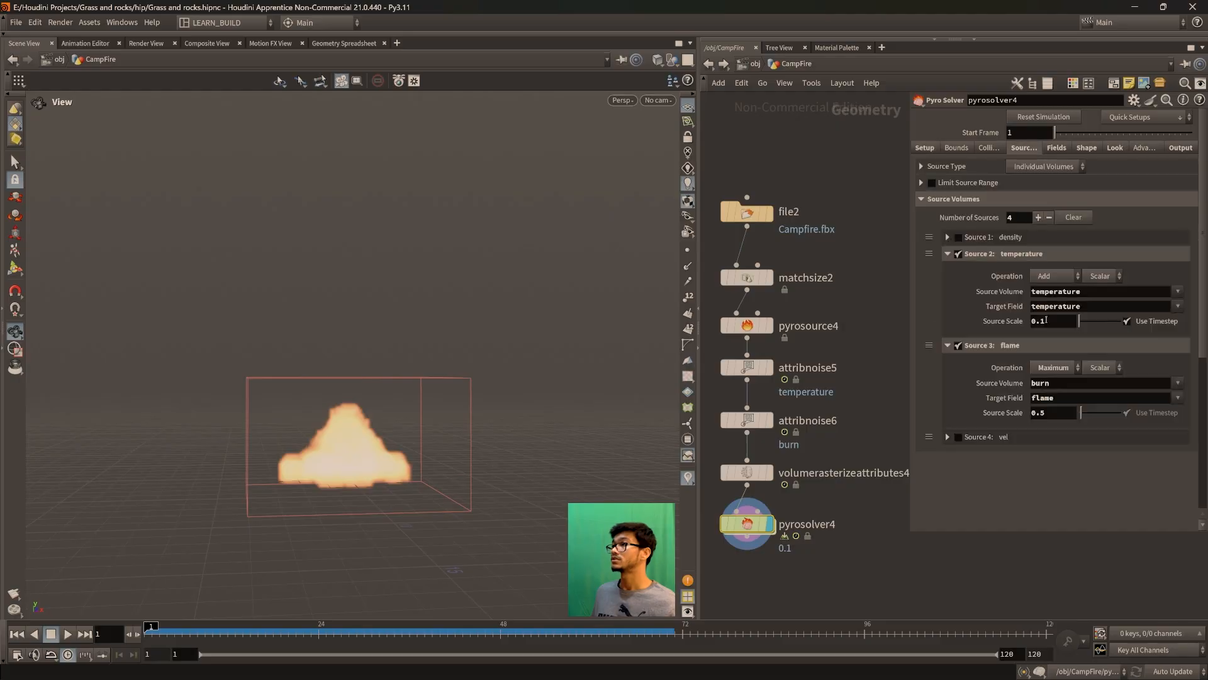
left_click(1084, 151)
left_click(1058, 148)
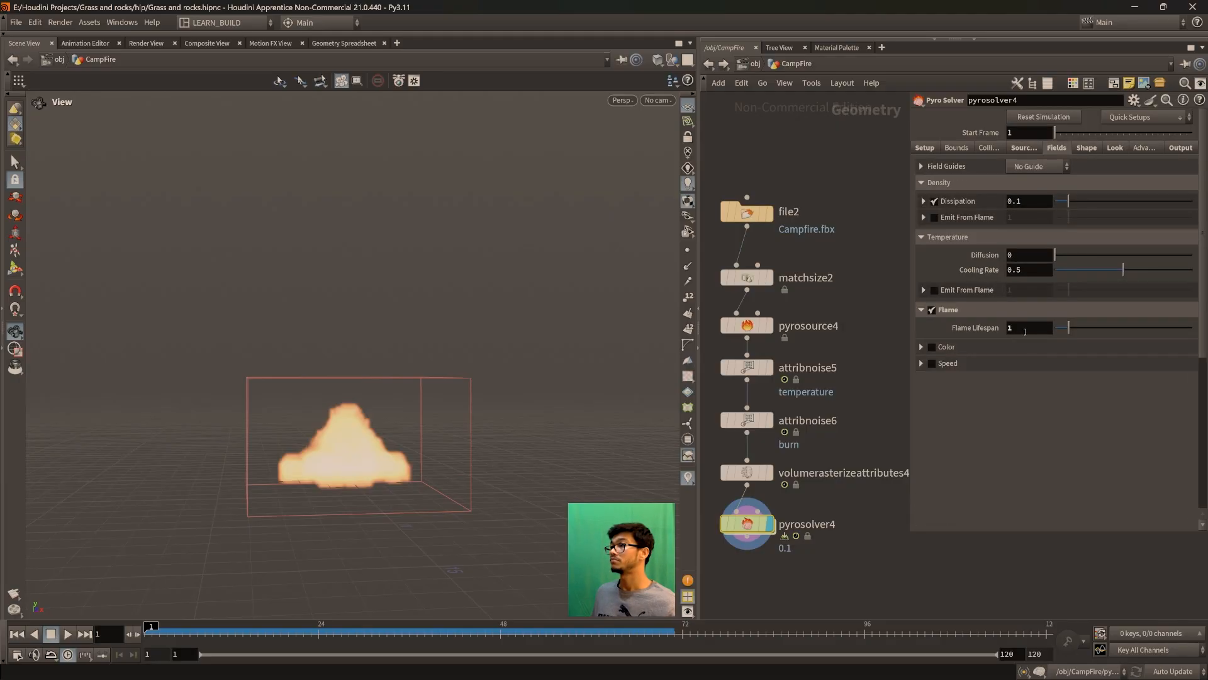
left_click_drag(1069, 333, 1062, 331)
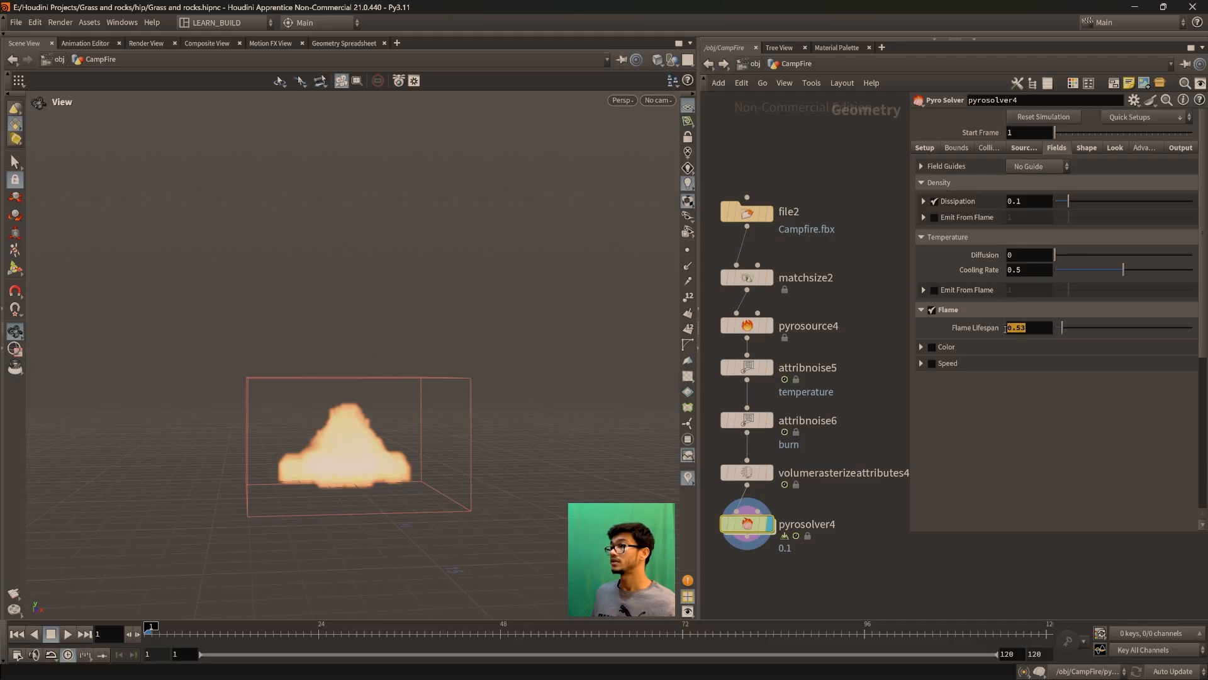
key("Up")
Play the simulation from a raised angle, examine the flames up close and from farther away, and stop at frame 106
left_click_drag(412, 403, 298, 562)
scroll(298, 562, "up", 8)
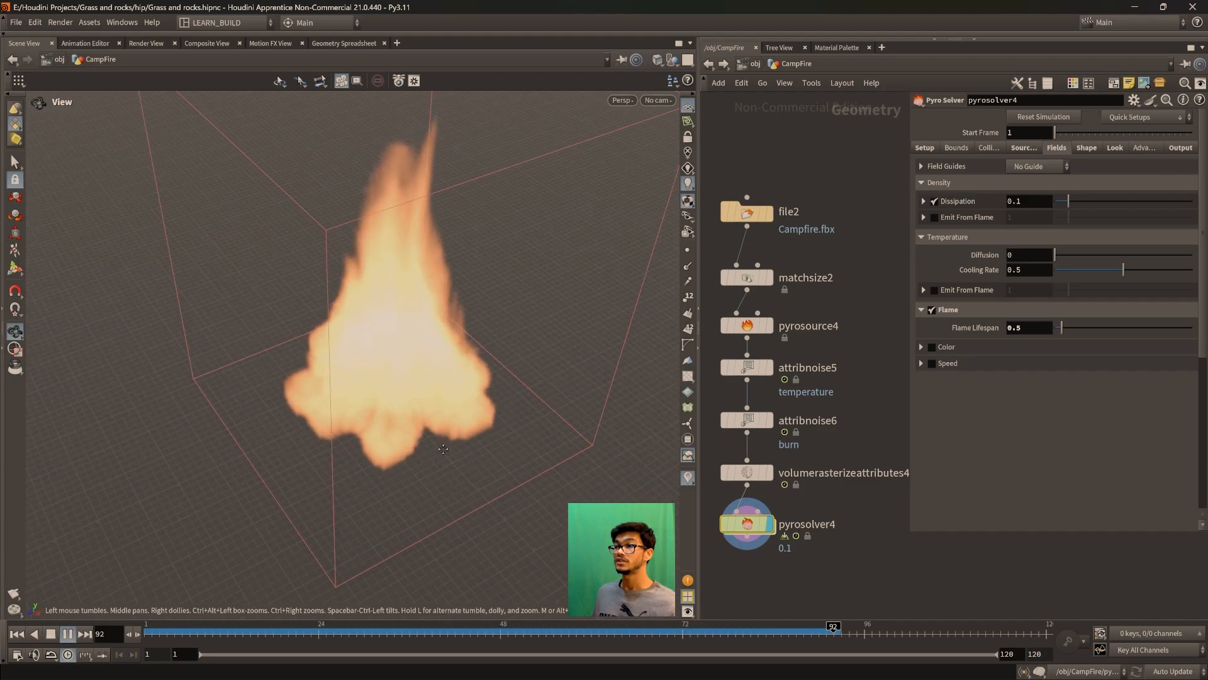
scroll(396, 489, "up", 5)
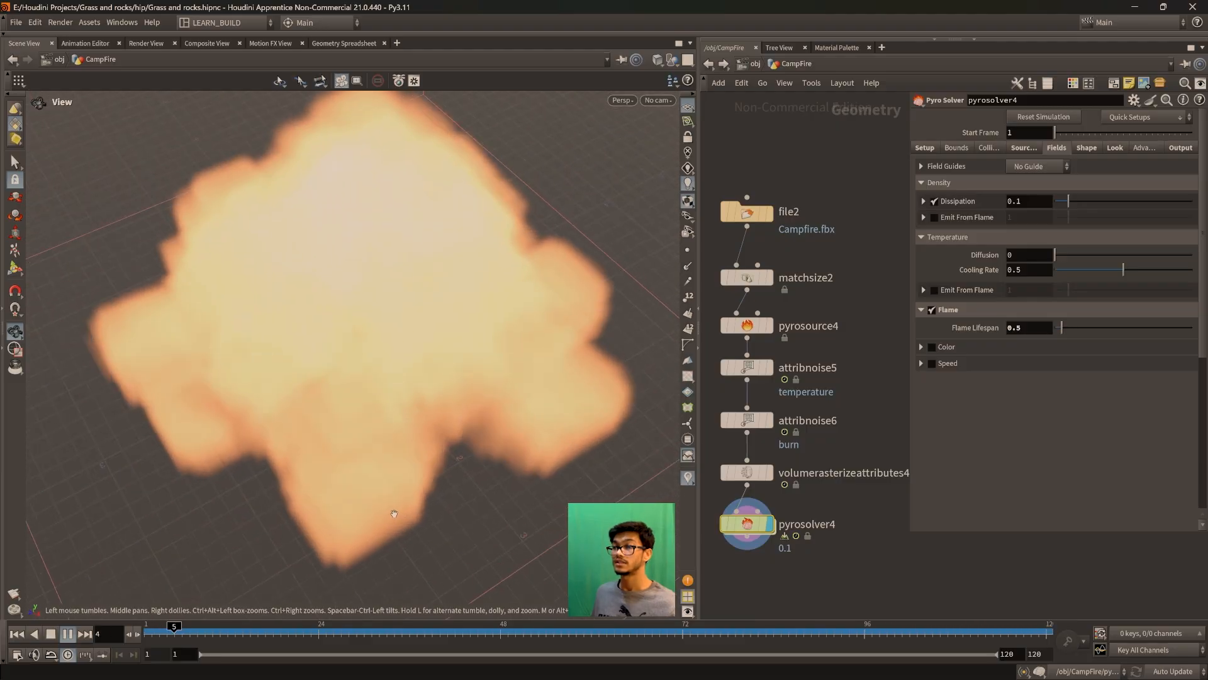
left_click_drag(398, 484, 407, 423)
scroll(400, 414, "down", 5)
left_click(68, 634)
scroll(382, 394, "down", 4)
scroll(832, 574, "down", 4)
middle_click_drag(830, 579, 859, 572)
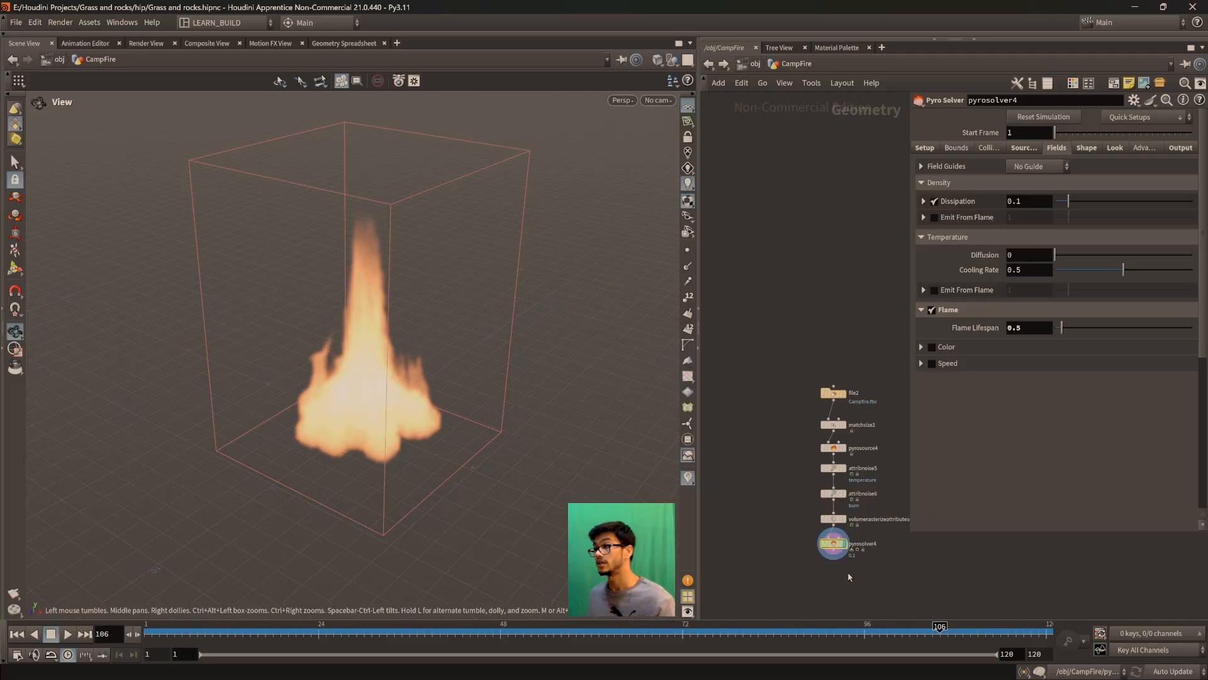
Display the cached fire from filecache1, play it from a low side angle, and return to the first frame
scroll(818, 522, "down", 5)
scroll(814, 514, "up", 5)
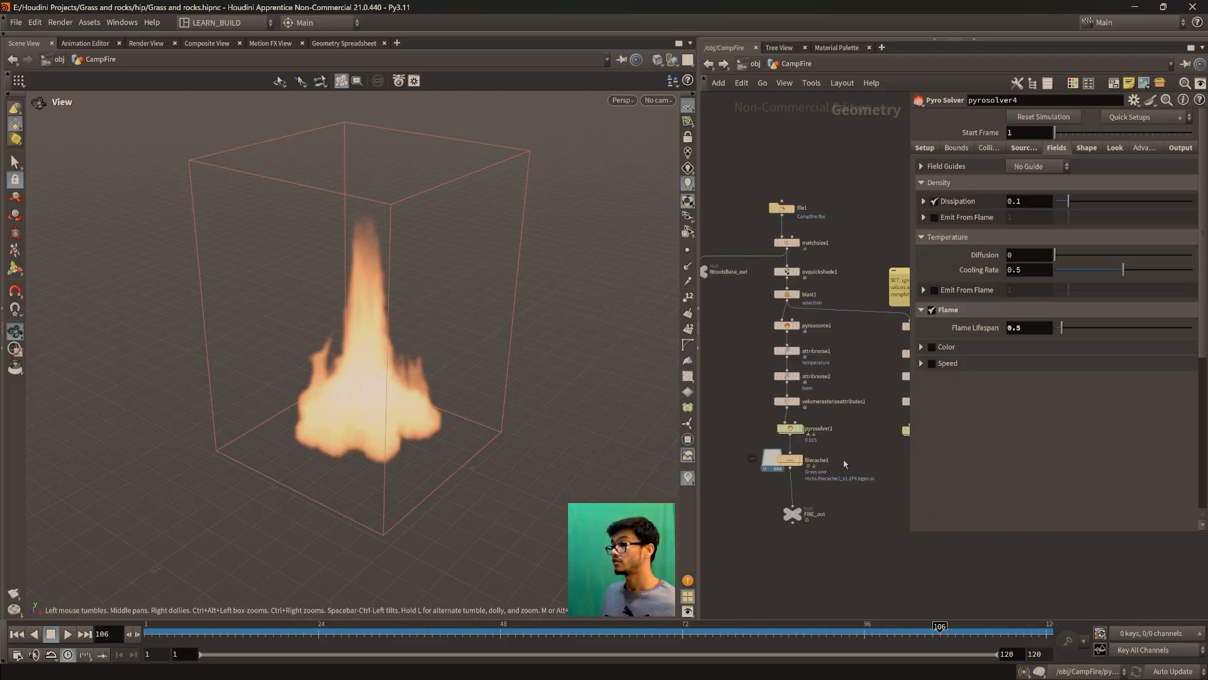
left_click(786, 435)
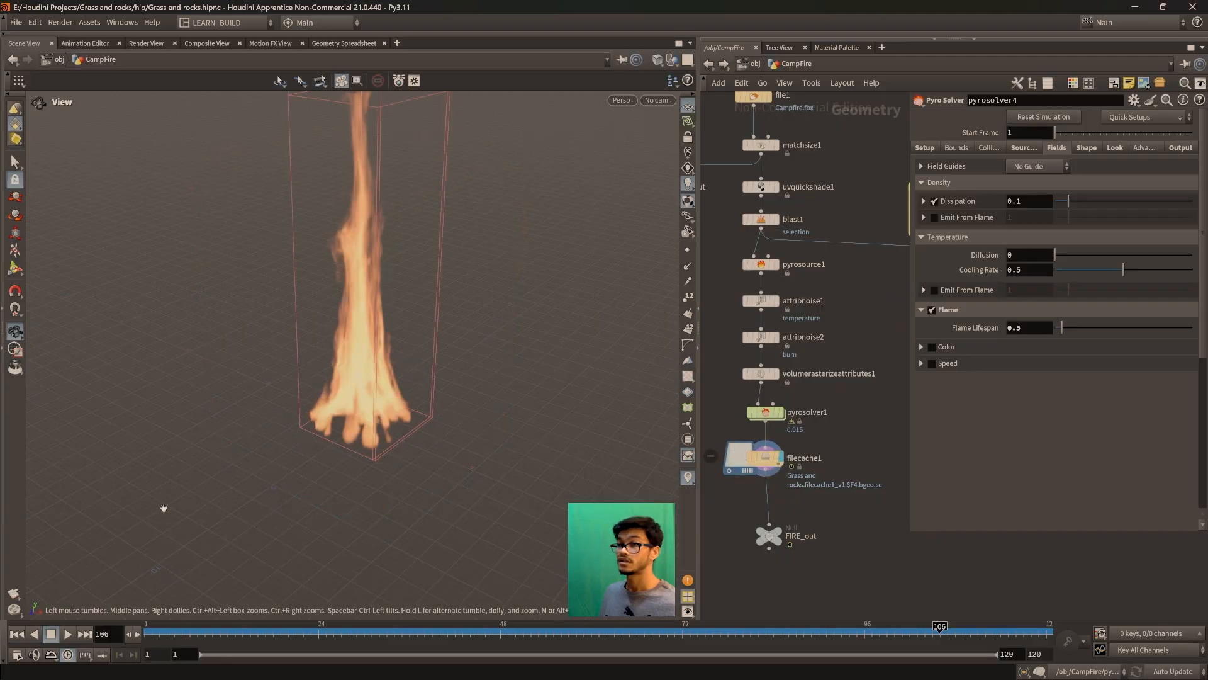
left_click_drag(245, 517, 352, 435)
middle_click_drag(352, 435, 336, 495)
left_click_drag(191, 631, 146, 631)
left_click(73, 635)
left_click_drag(389, 539, 403, 532)
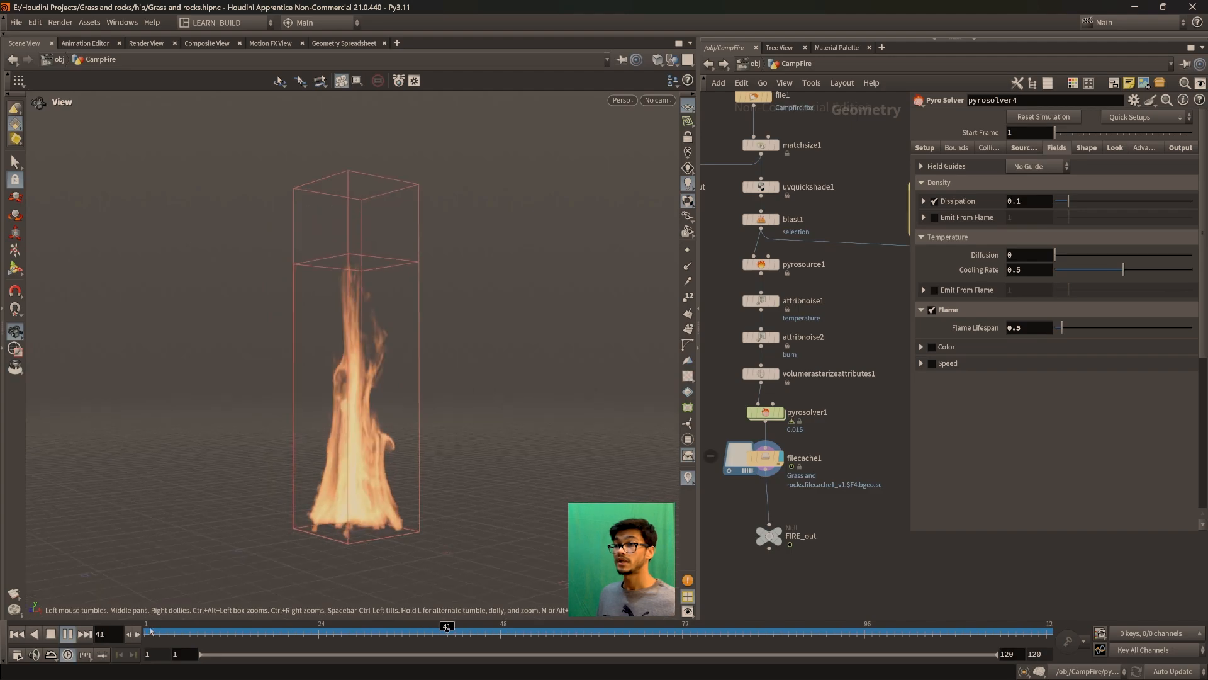
left_click(48, 636)
left_click(17, 634)
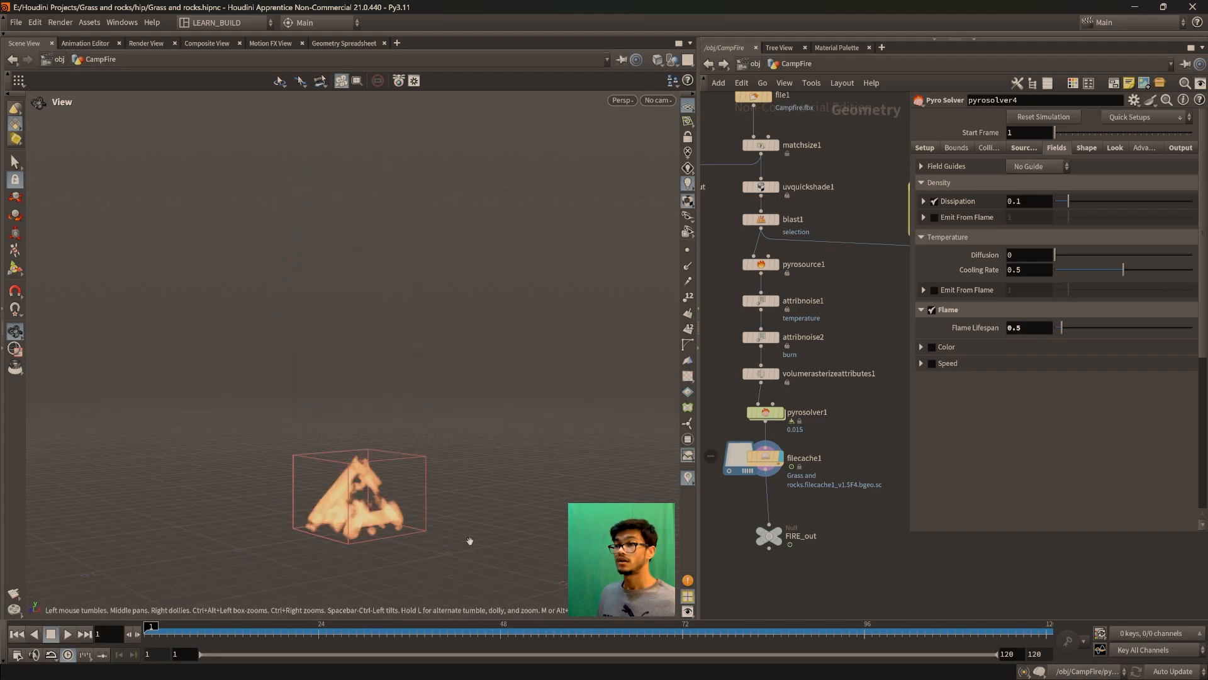
Examine pyrosource1's scatter mode, particle separation, and burn and temperature attributes
middle_click_drag(859, 278, 823, 317)
scroll(881, 431, "up", 3)
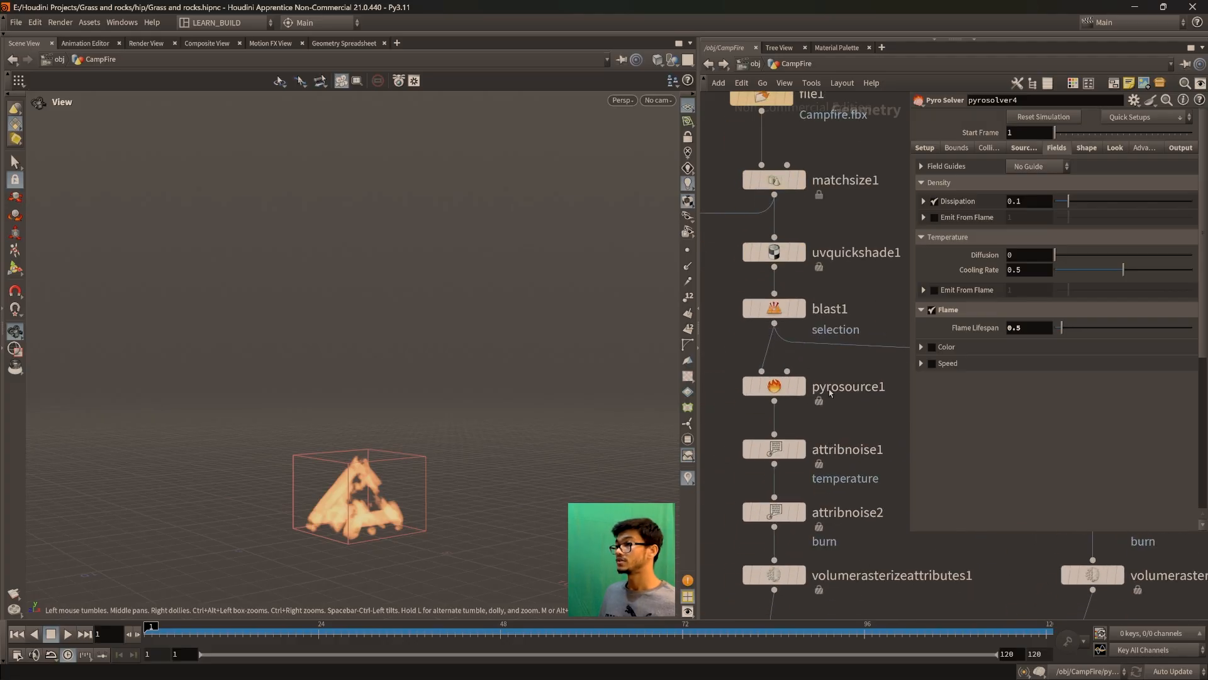
left_click(774, 386)
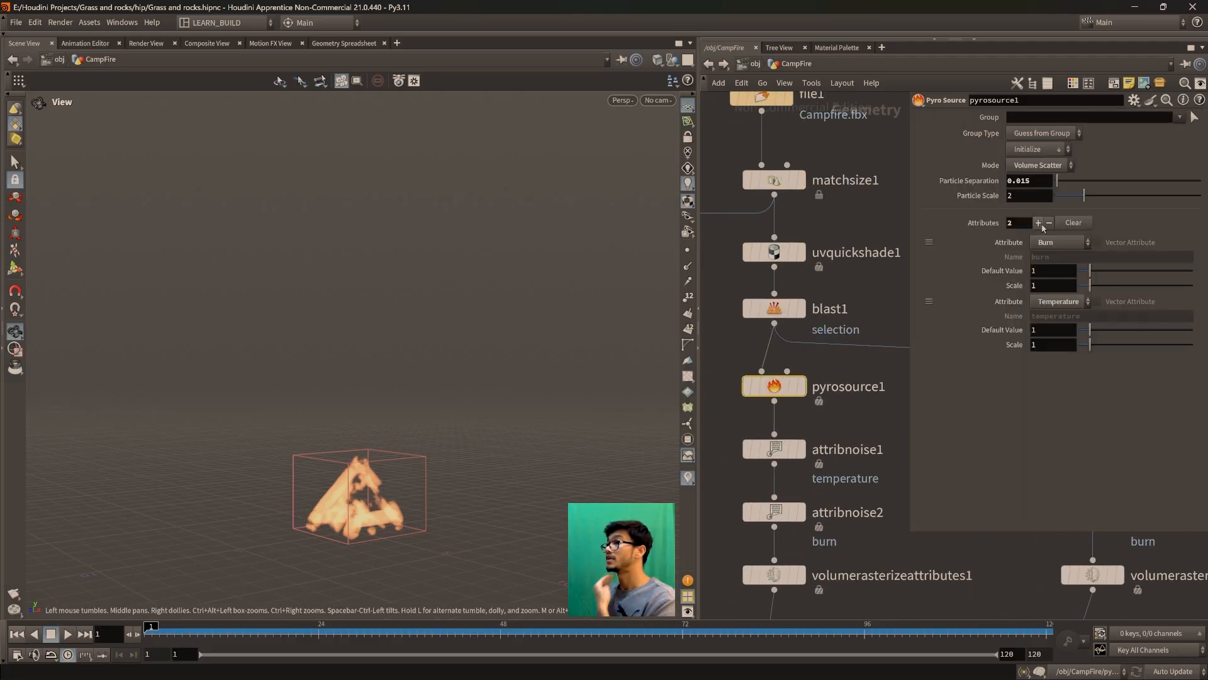
middle_click_drag(846, 420, 852, 387)
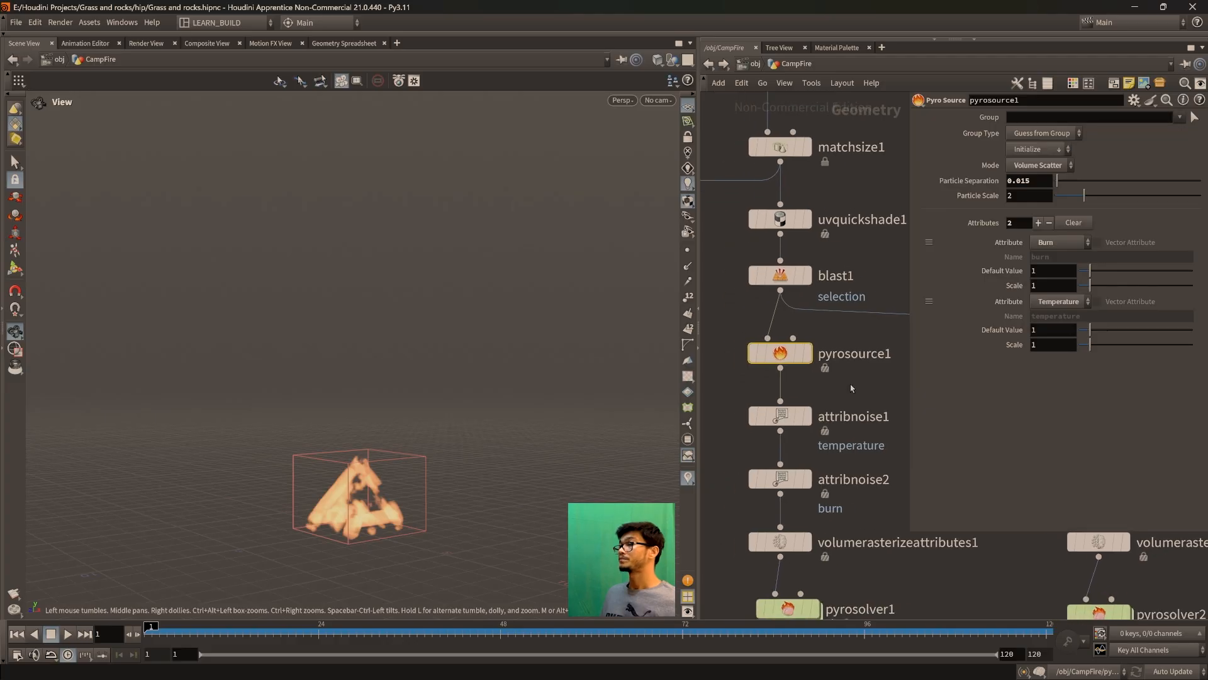
mouse_move(810, 414)
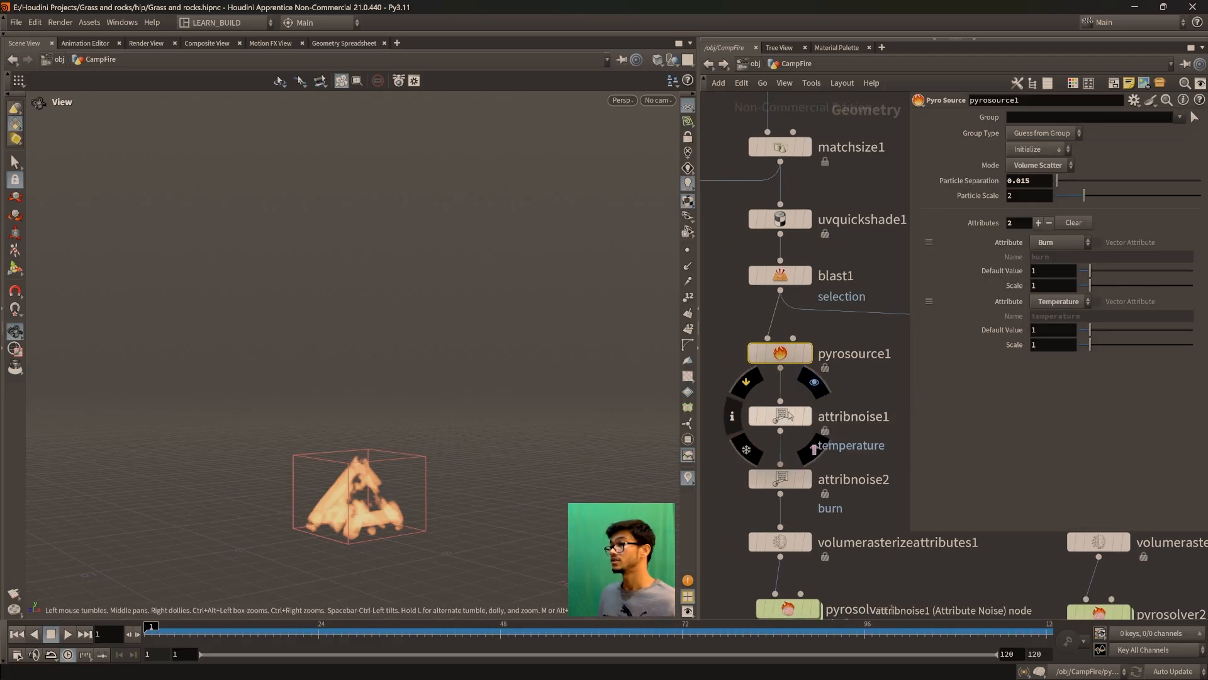
Display attribnoise1 framed in the viewport and examine its temperature noise amplitude, animation and post-process limits
left_click(786, 416)
middle_click_drag(838, 482, 837, 436)
left_click(764, 432)
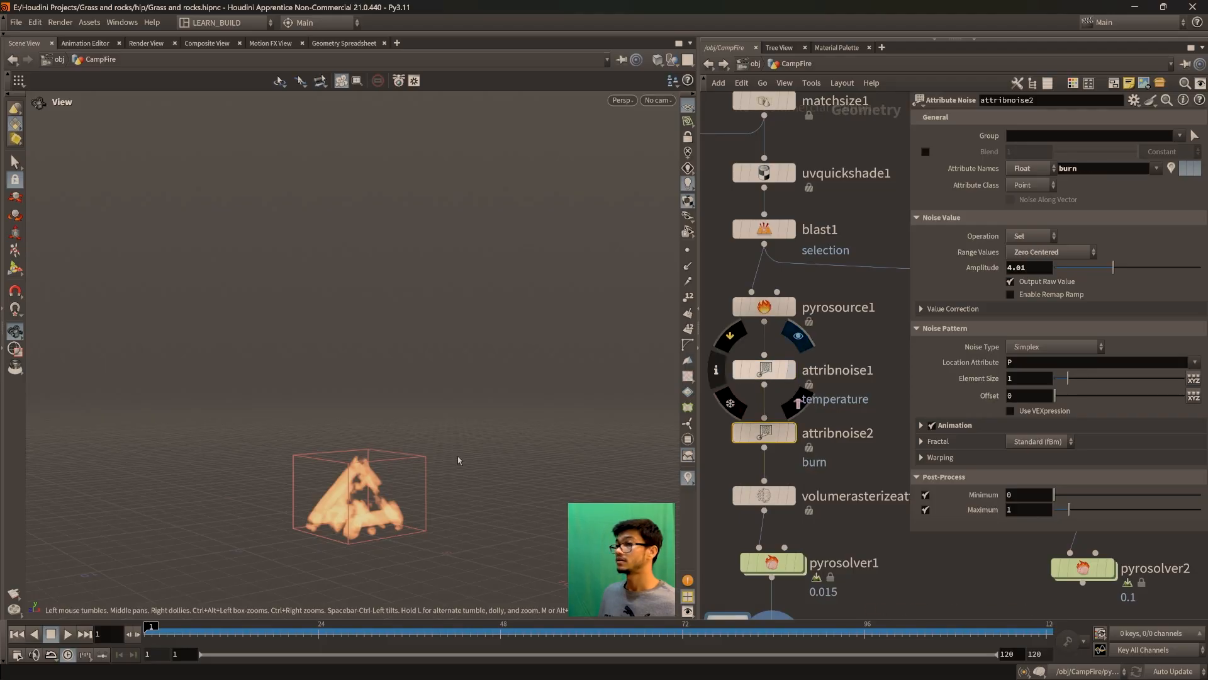
left_click(798, 336)
key("f")
left_click(764, 369)
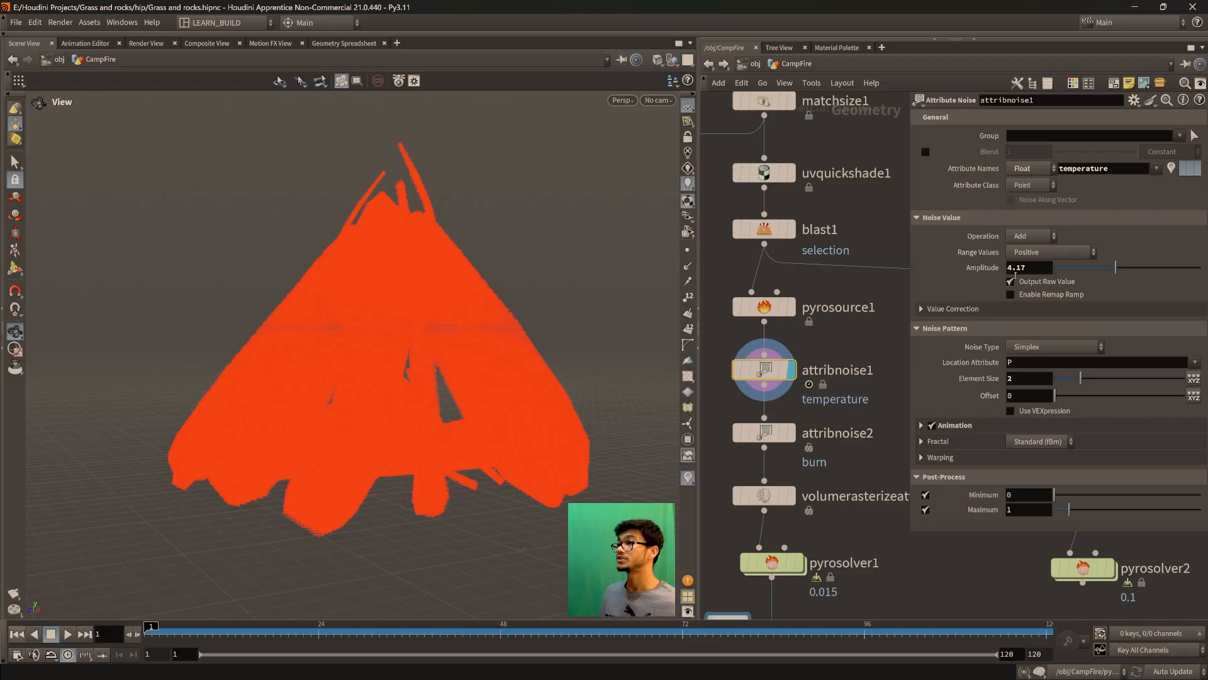
key("Return")
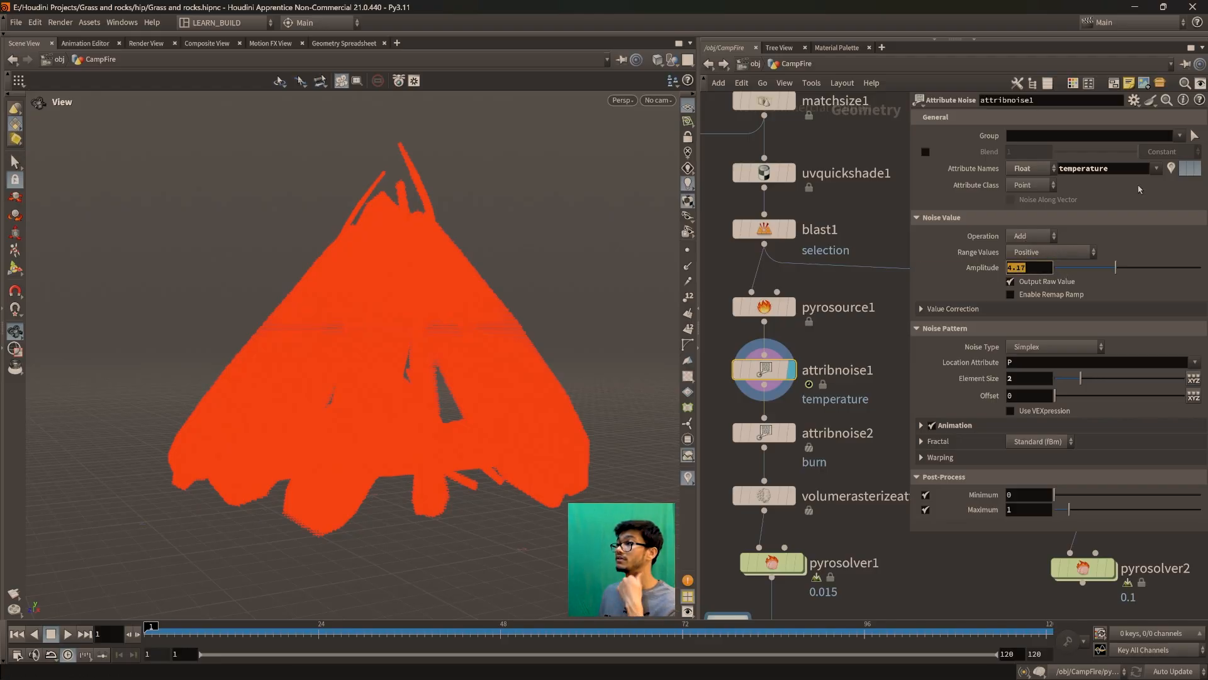
left_click(921, 425)
scroll(1021, 502, "down", 1)
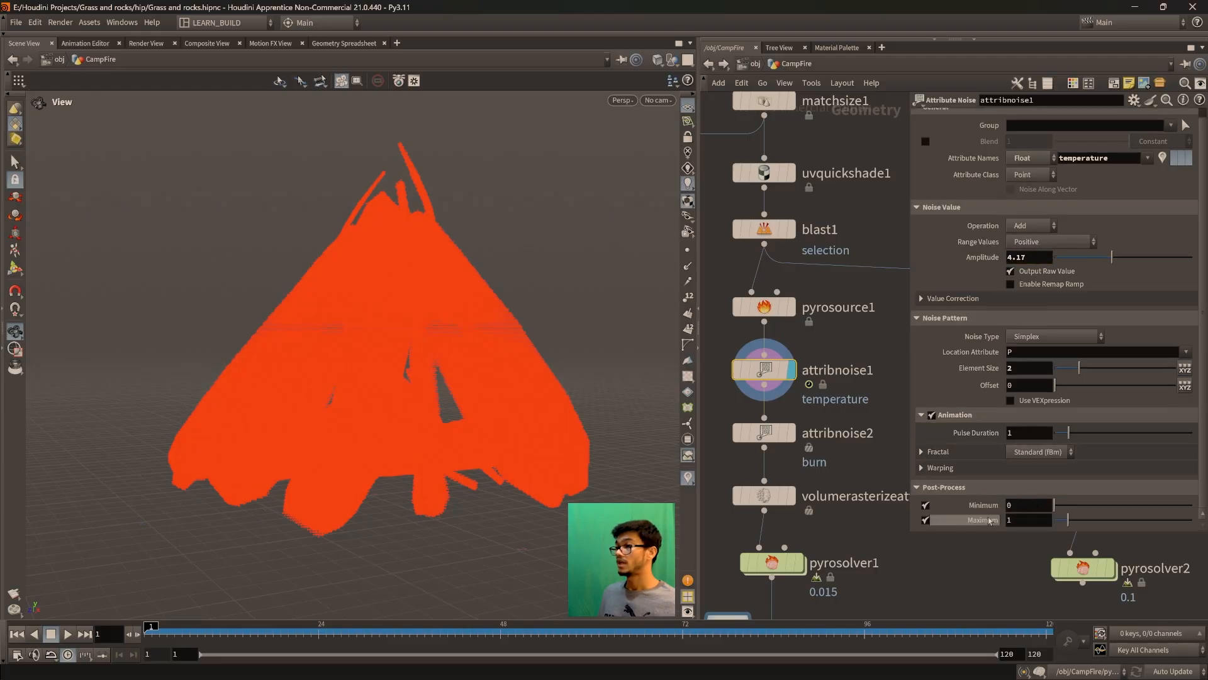
Display attribnoise2, inspect the burn noise pattern on the logs from another angle, and examine its noise settings
left_click(790, 433)
left_click_drag(529, 339, 287, 397)
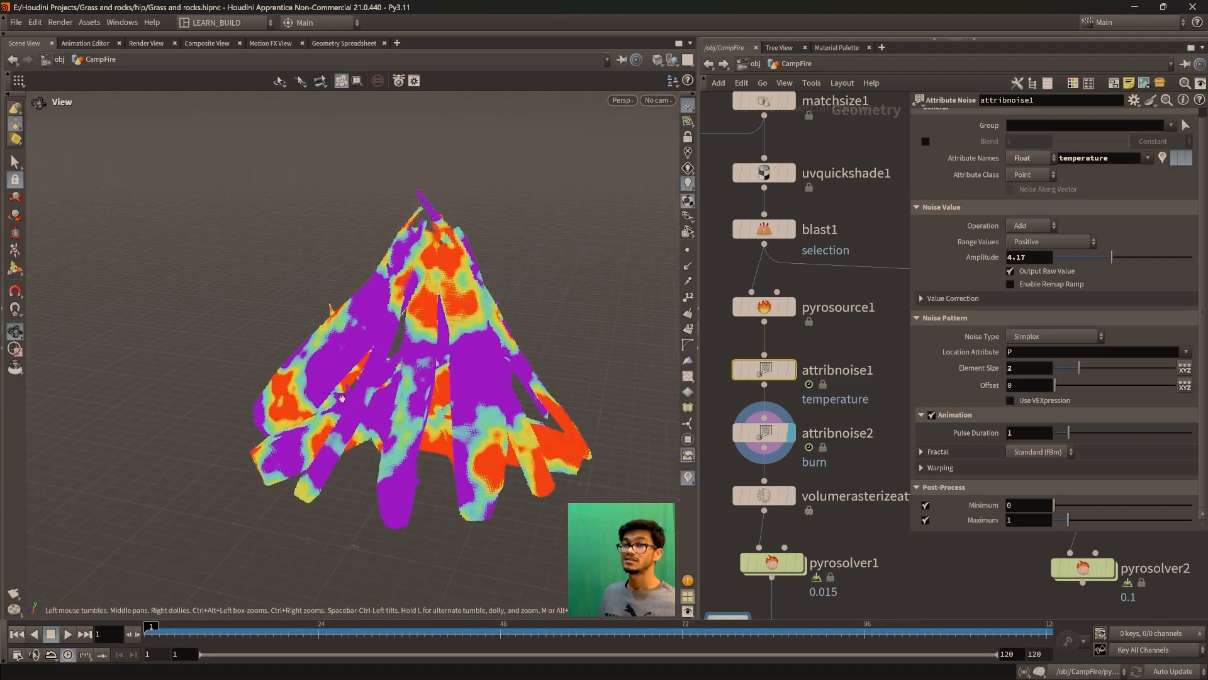
mouse_move(772, 436)
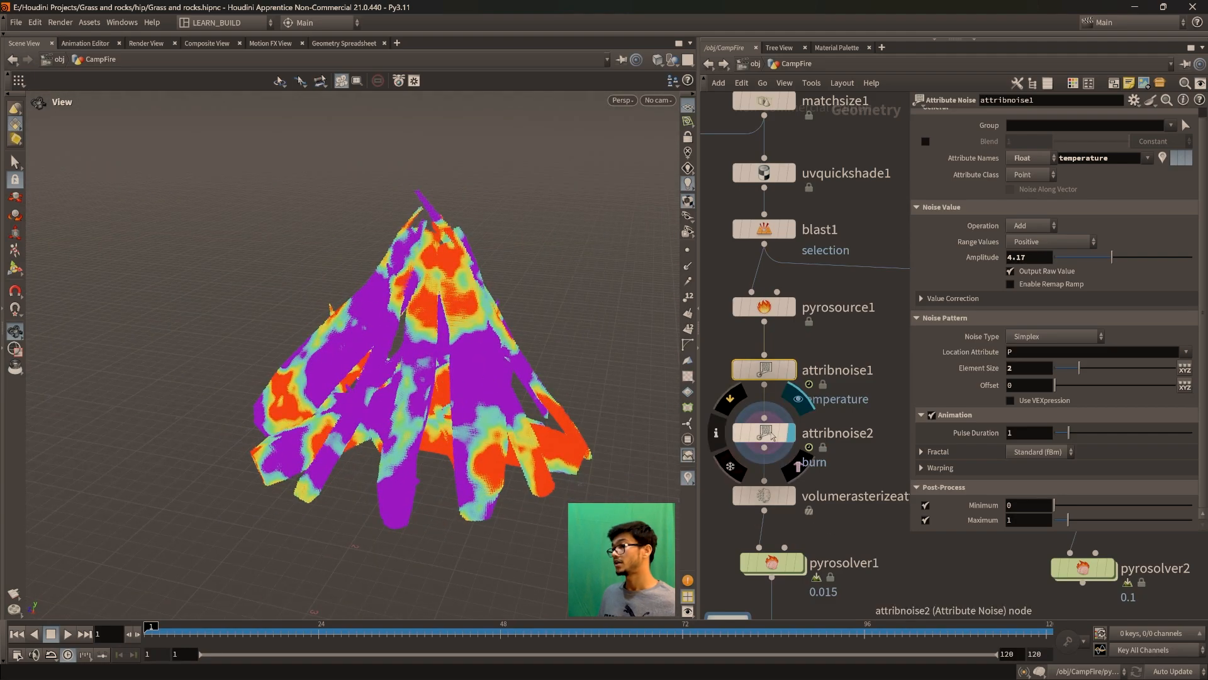
scroll(1023, 362, "up", 1)
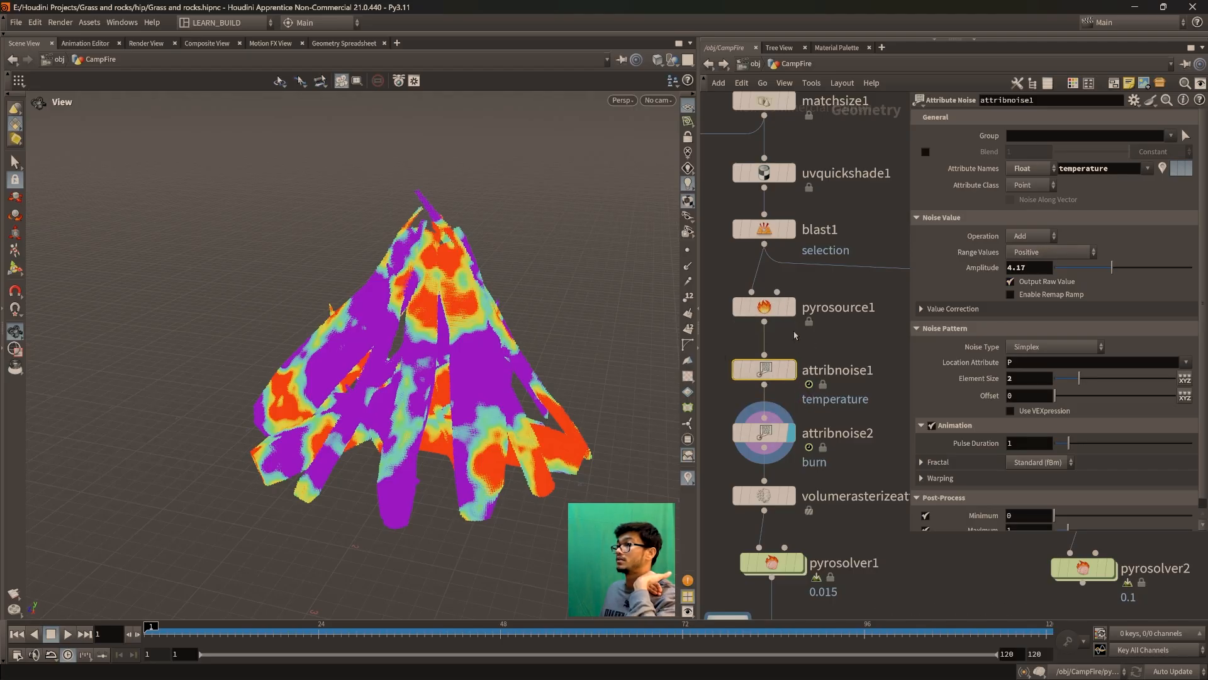
left_click(763, 440)
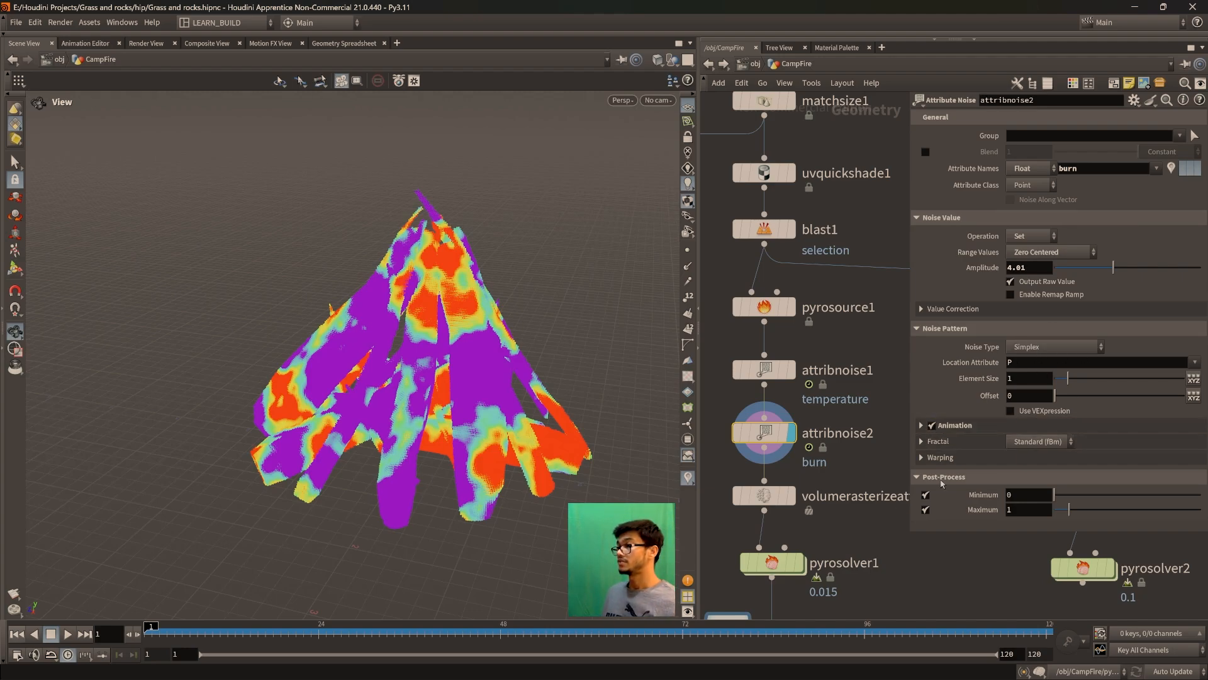
Examine the rasterized attributes in volumerasterizeattributes1, and pyrosolver1's voxel size and source volumes
left_click(835, 499)
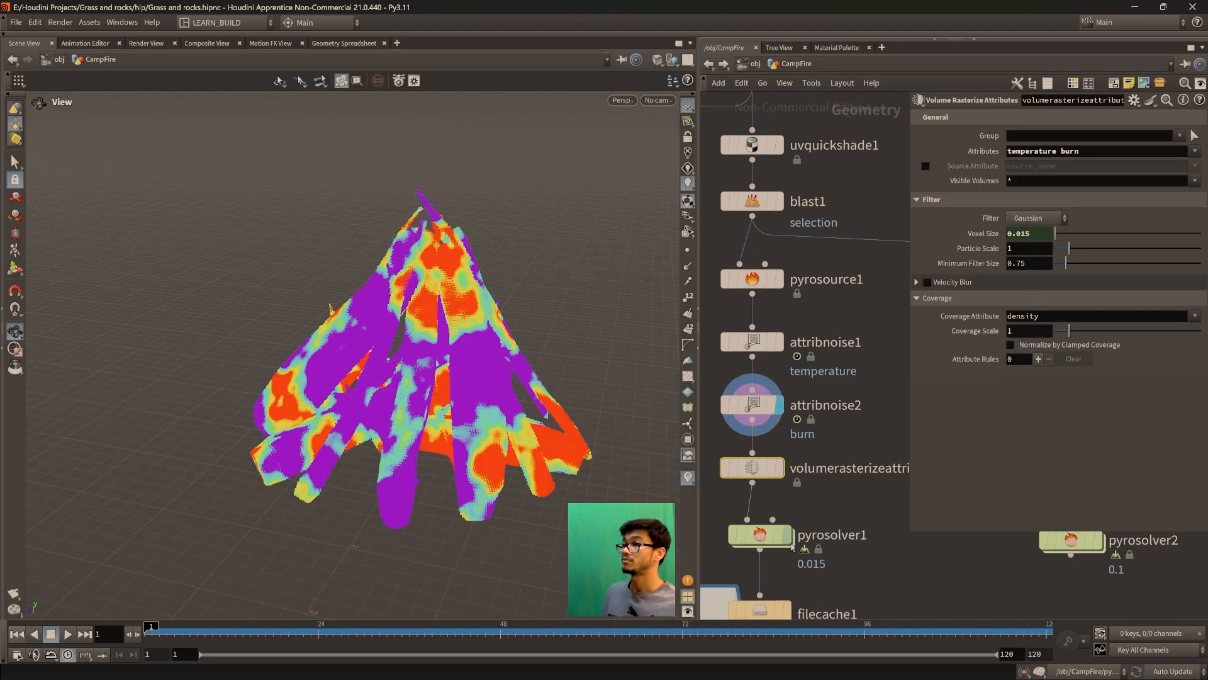
middle_click_drag(857, 536, 873, 473)
left_click(782, 473)
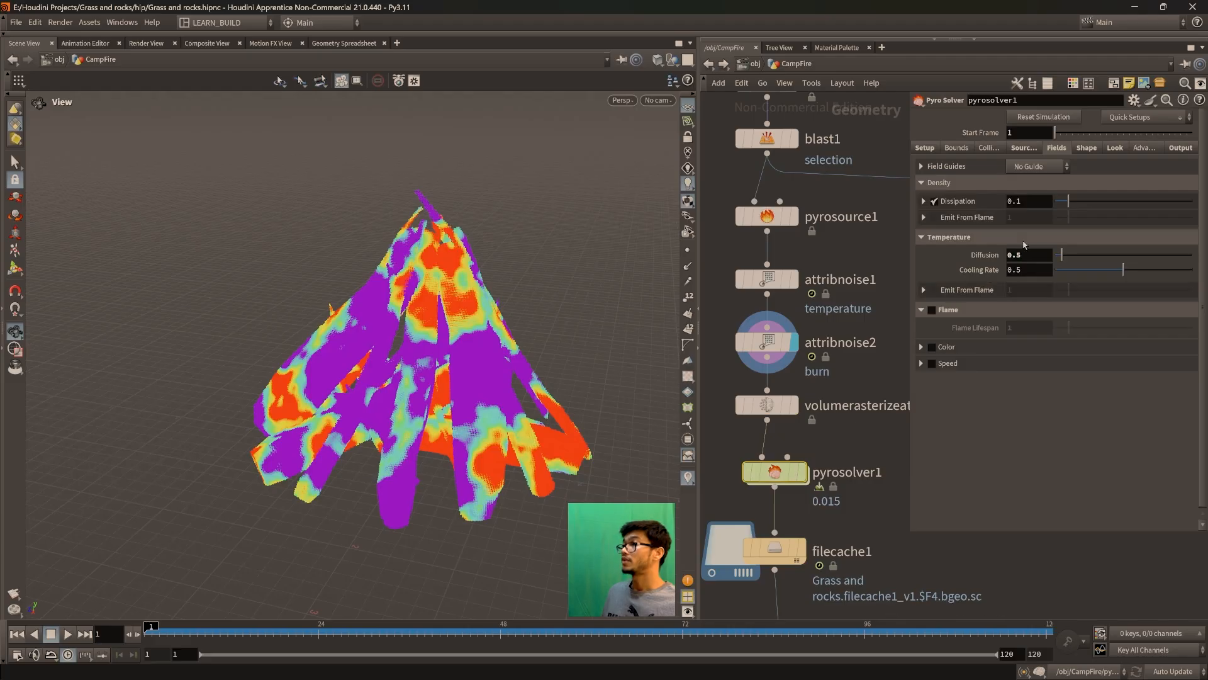
left_click(944, 148)
left_click(935, 148)
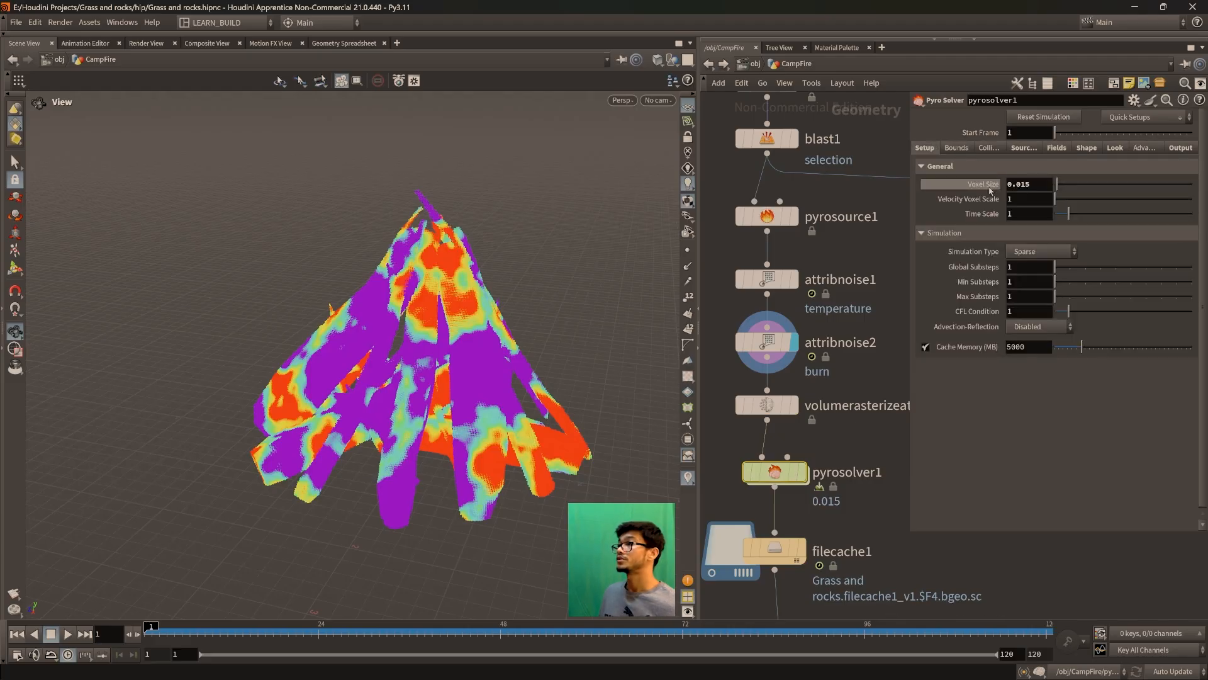
double_click(1029, 184)
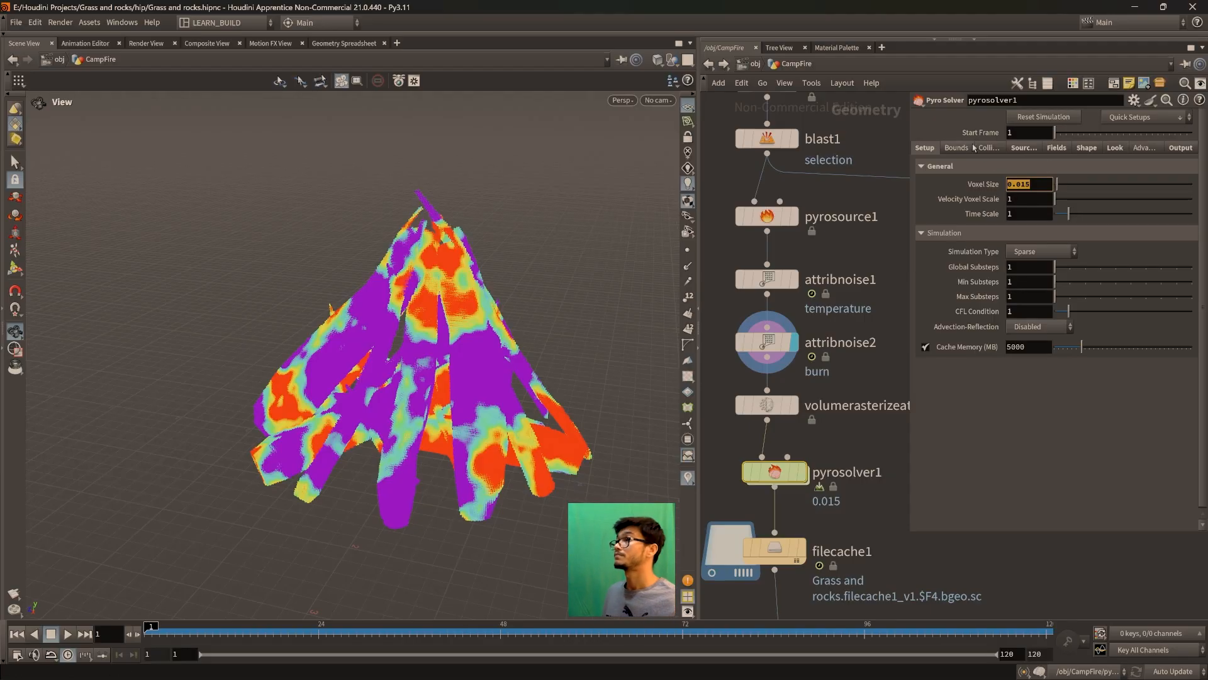
left_click(1024, 148)
scroll(1049, 404, "down", 1)
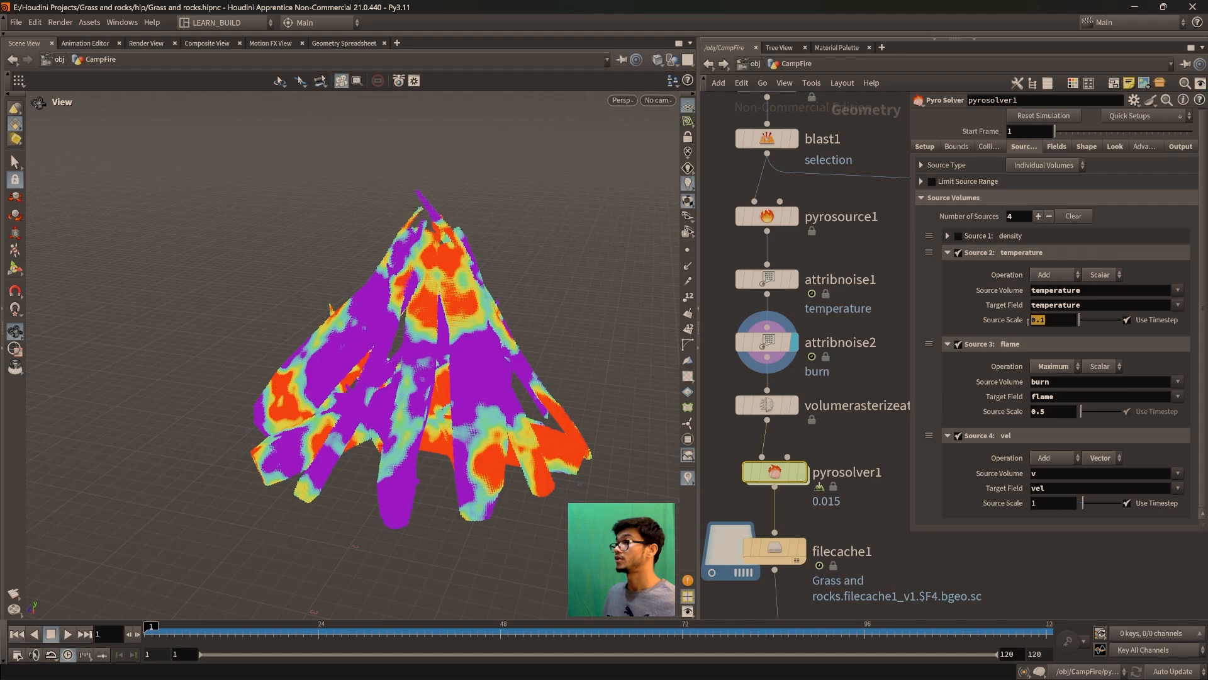
Examine pyrosolver1's dissipation and temperature diffusion, its buoyancy and turbulence, and its smoke and fire look settings
left_click(1059, 147)
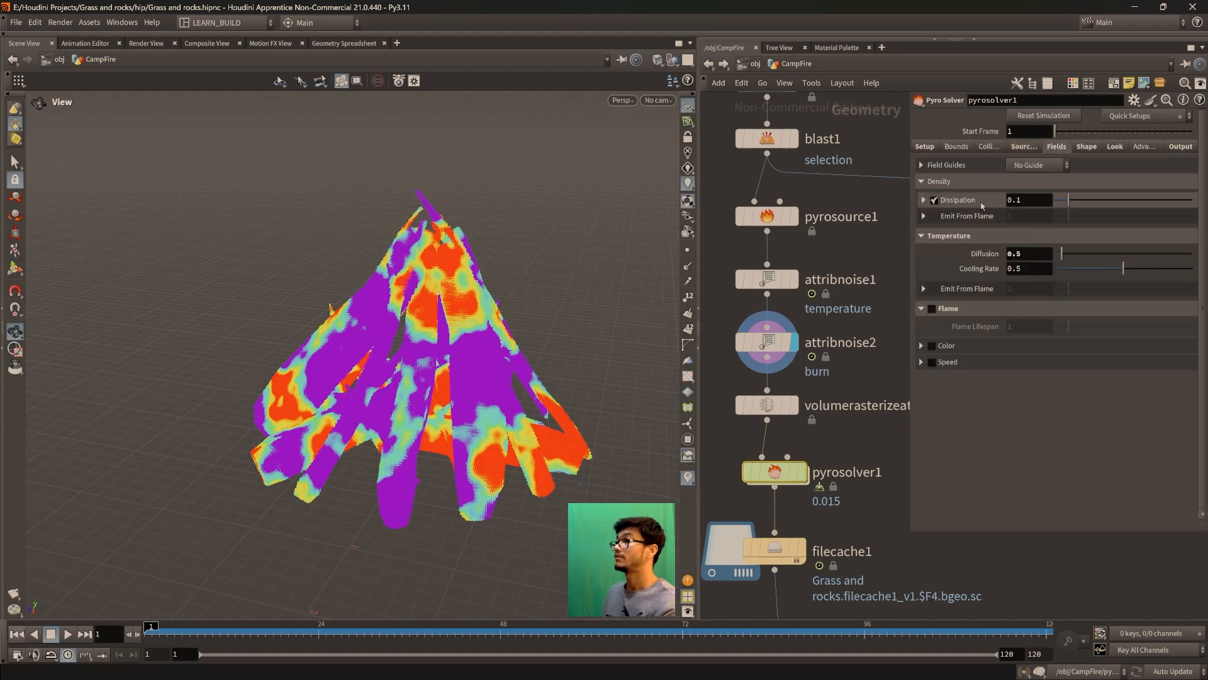
left_click(924, 200)
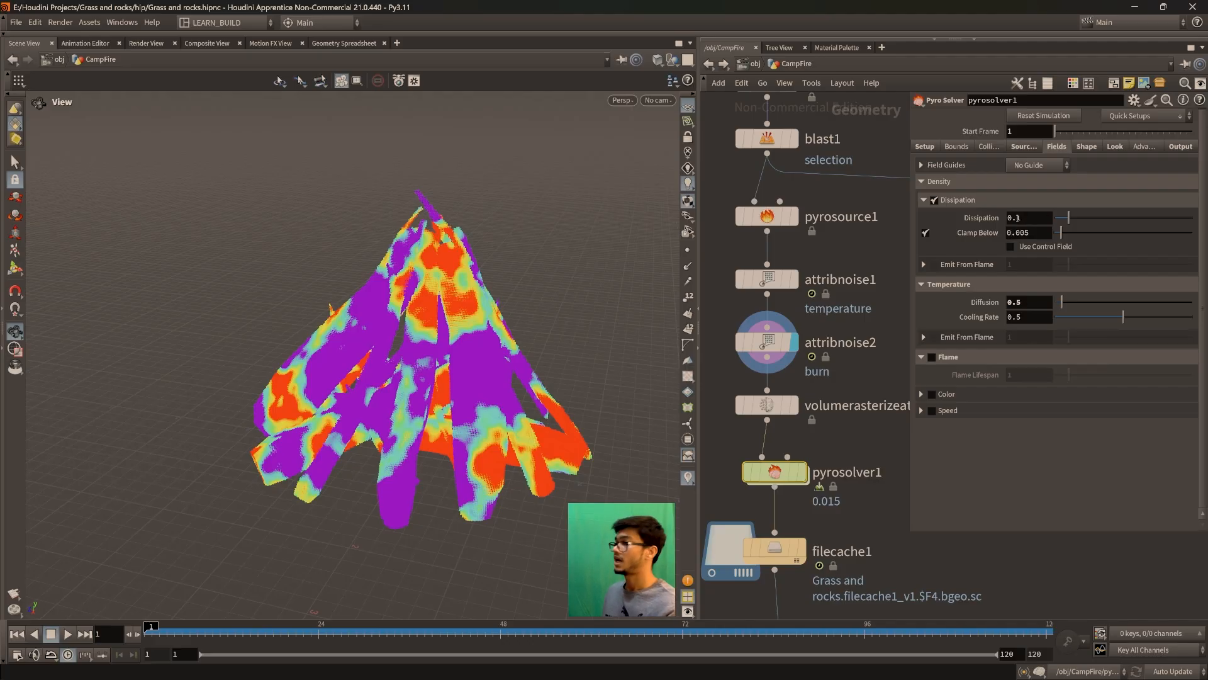
left_click(1007, 303)
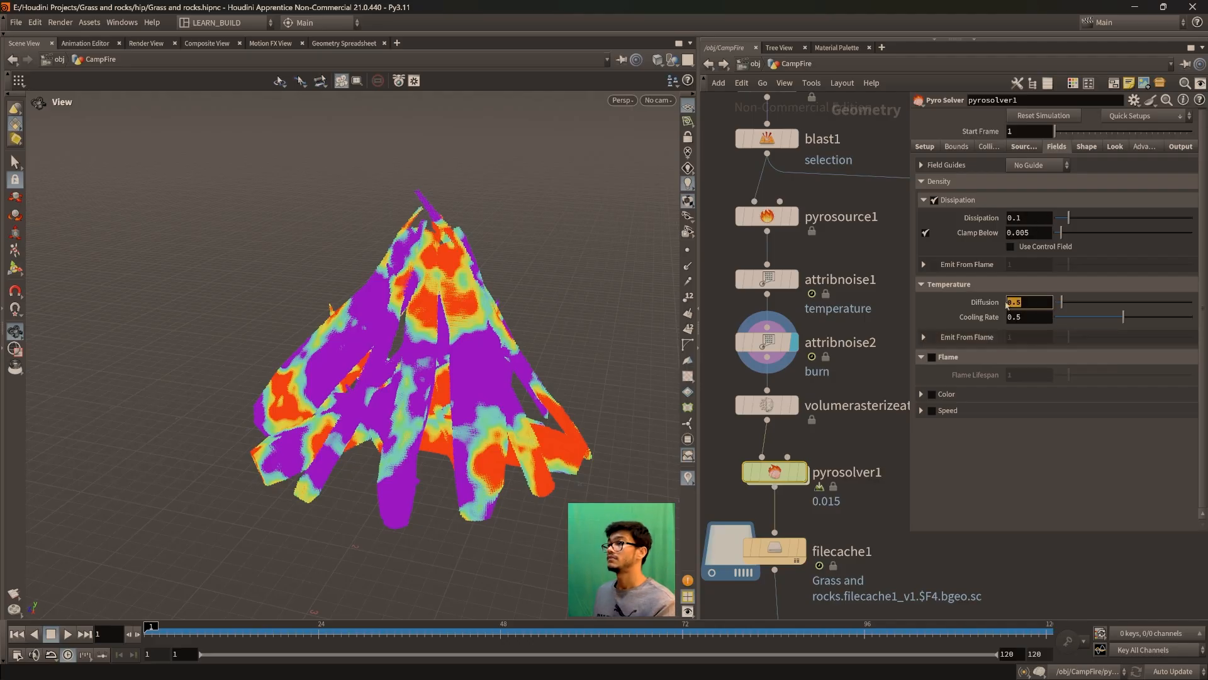
left_click(1087, 146)
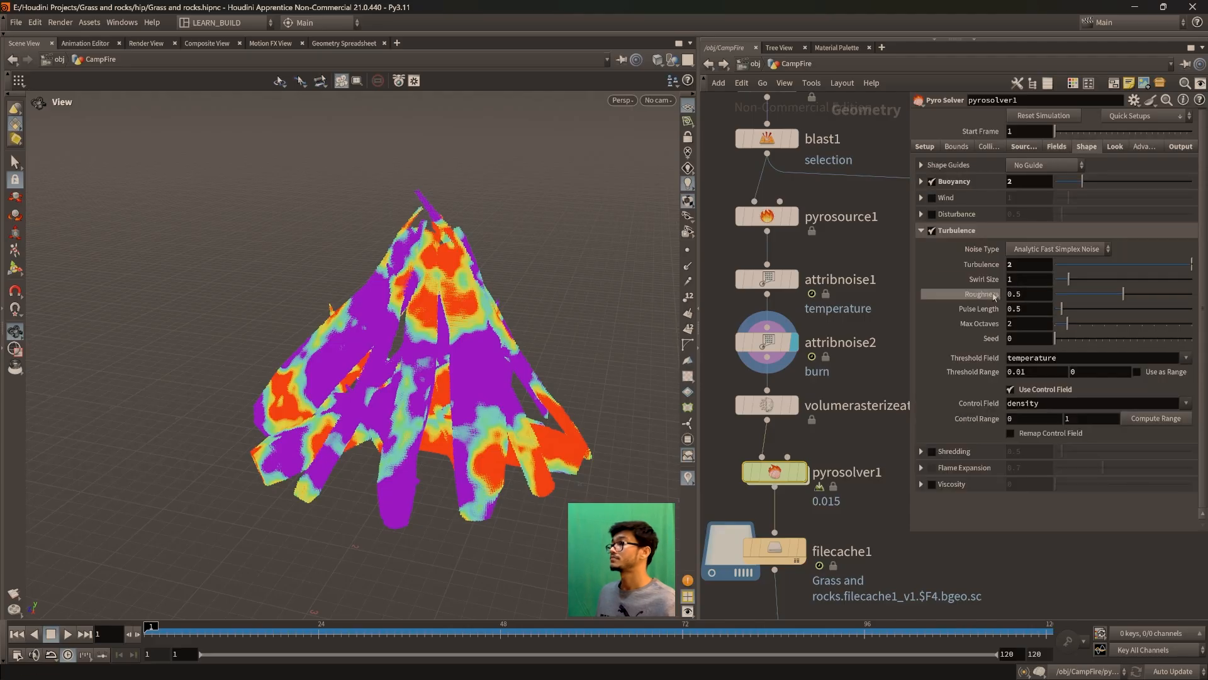
left_click(1027, 183)
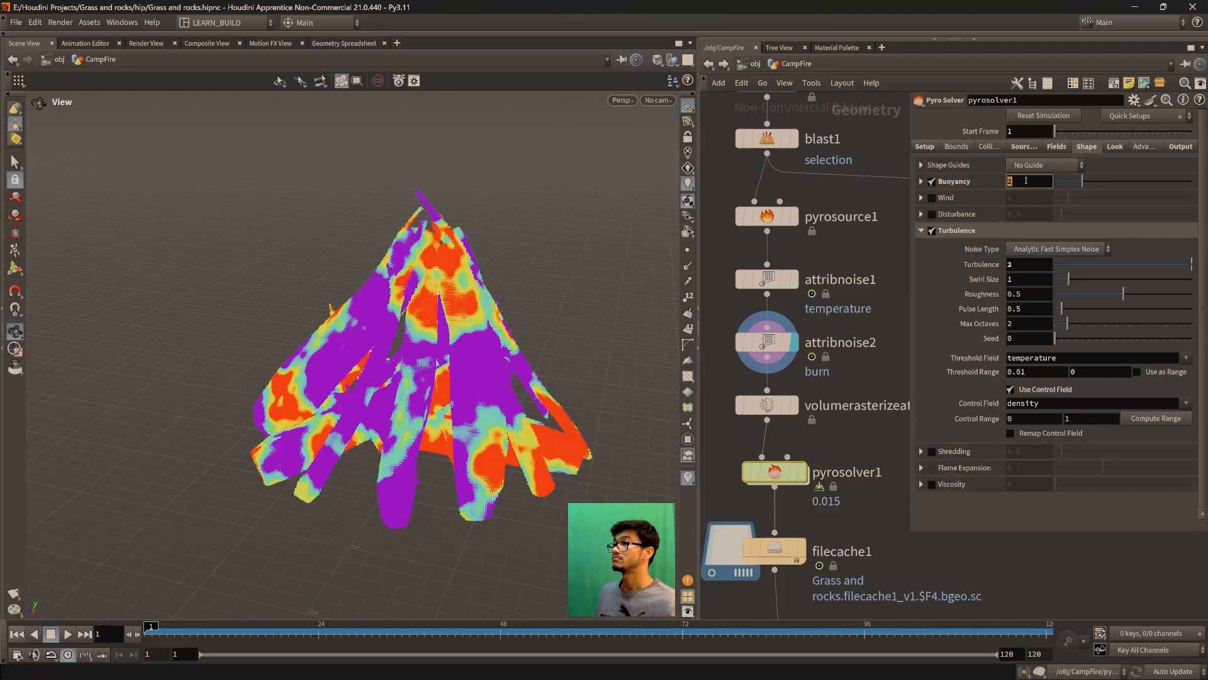
left_click(1029, 185)
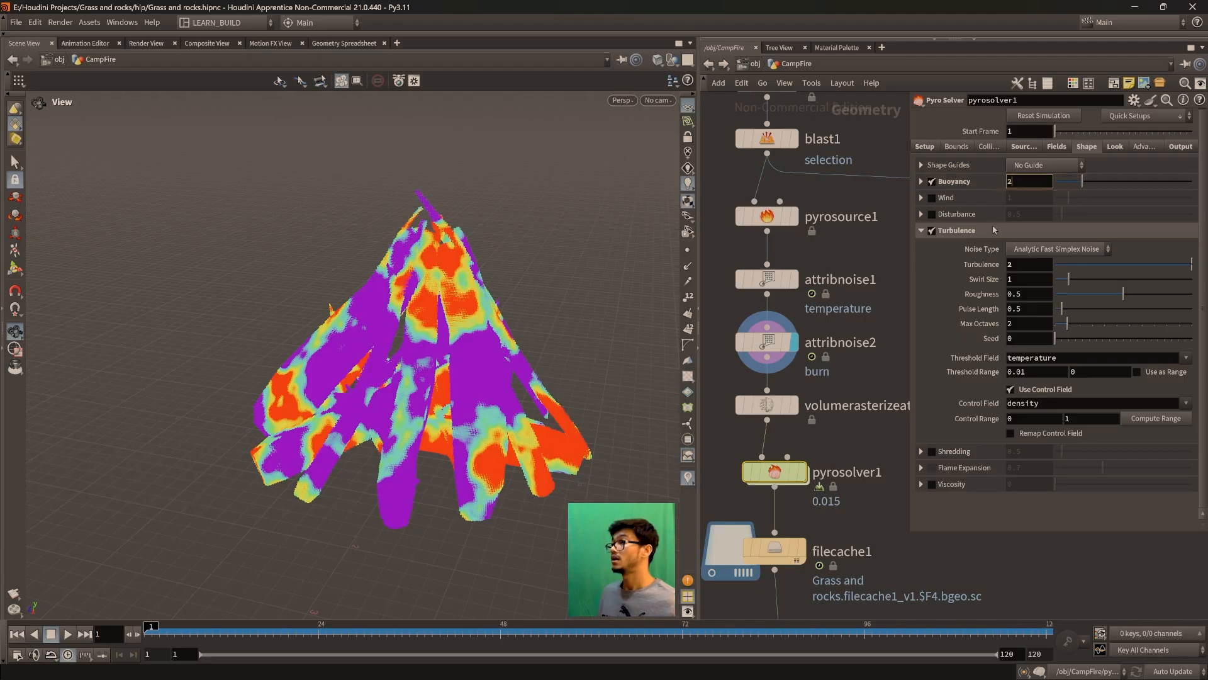
left_click(1021, 265)
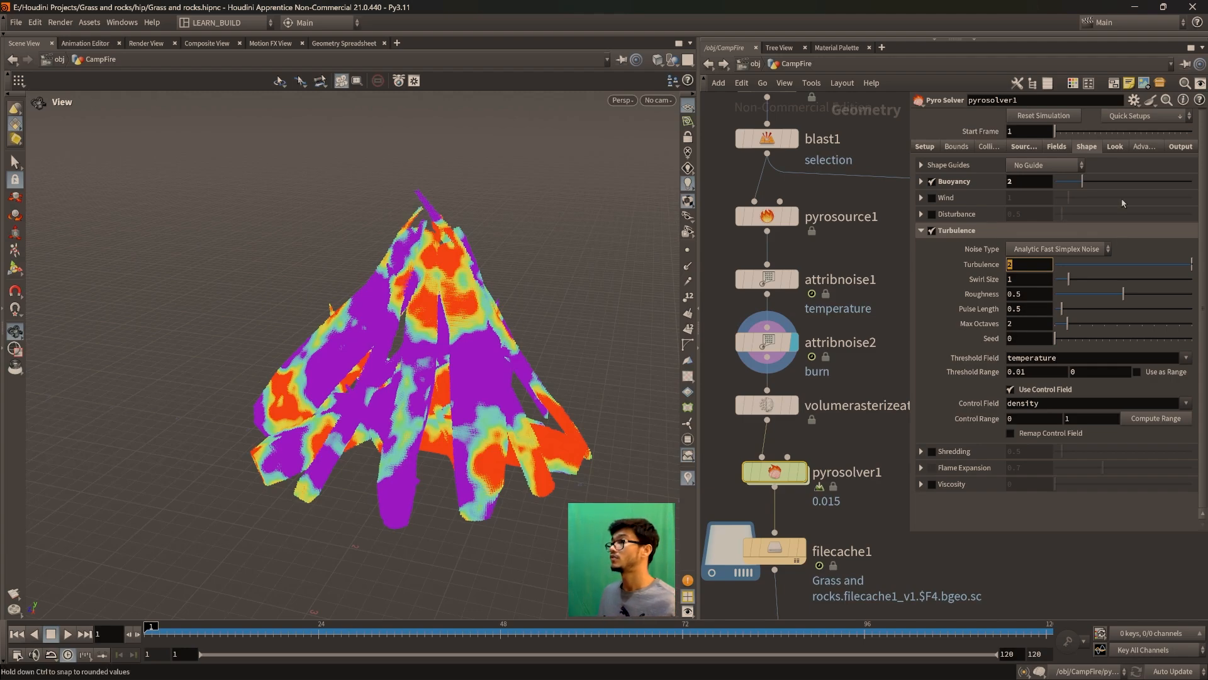
left_click(1114, 146)
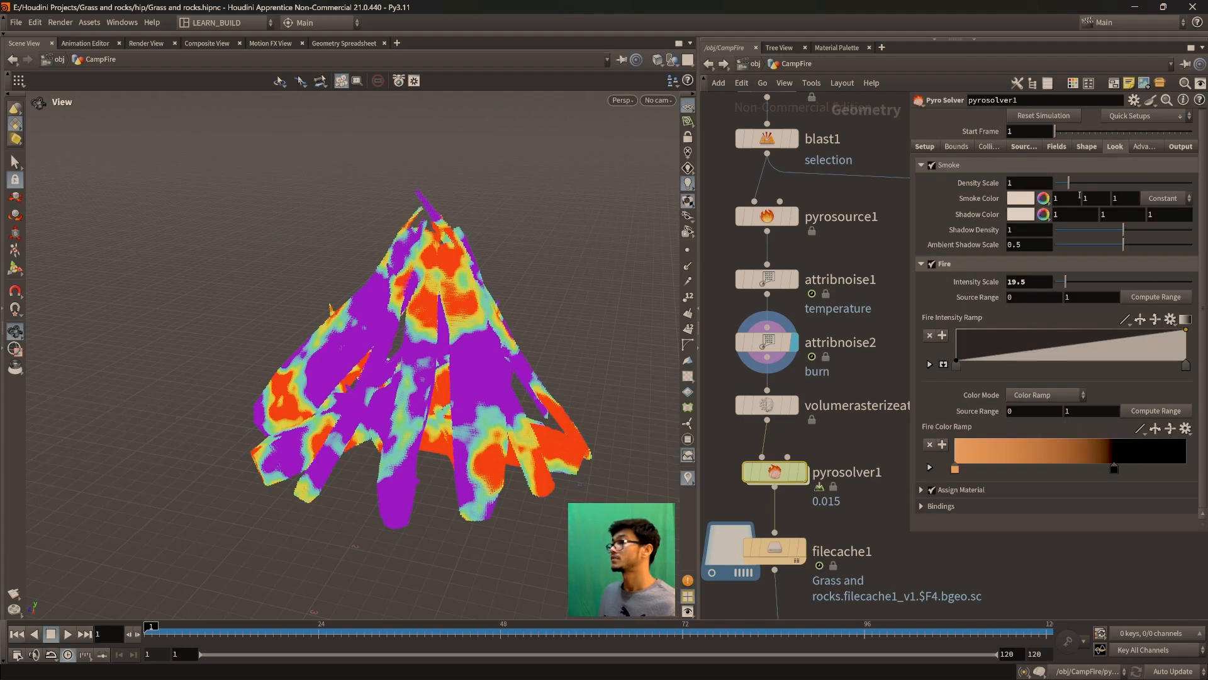
left_click(1144, 147)
left_click(1066, 146)
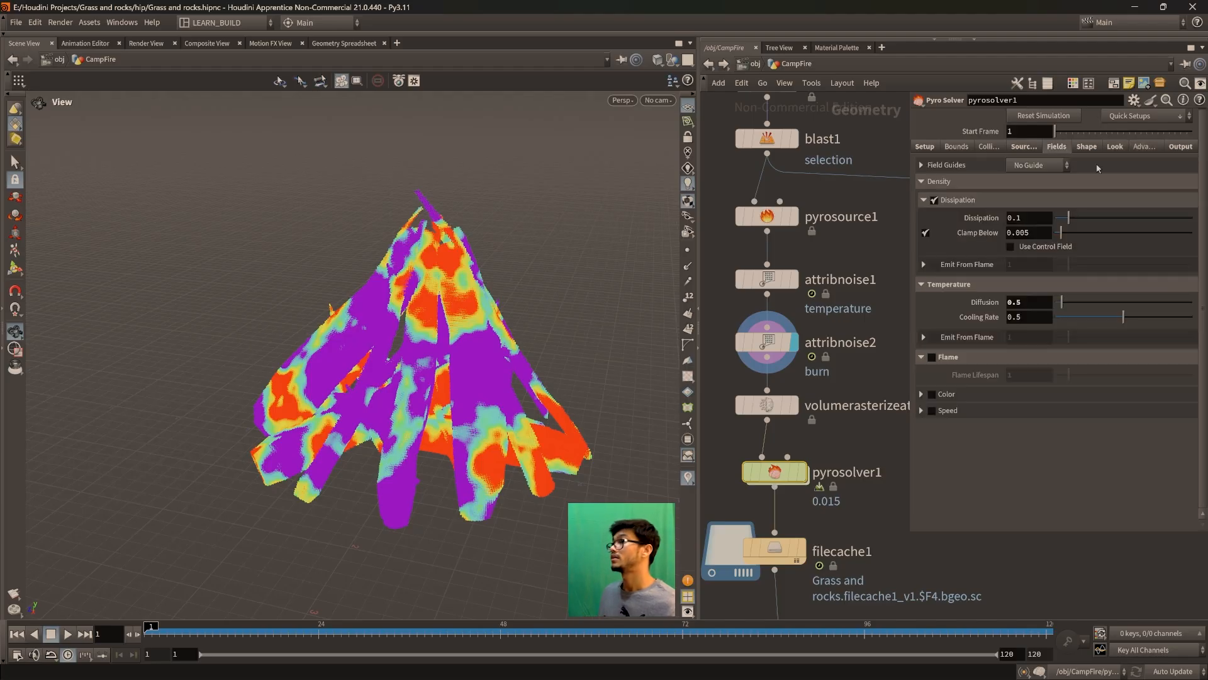
Select filecache1 and examine its base name, folder and frame range settings
middle_click_drag(888, 553, 809, 421)
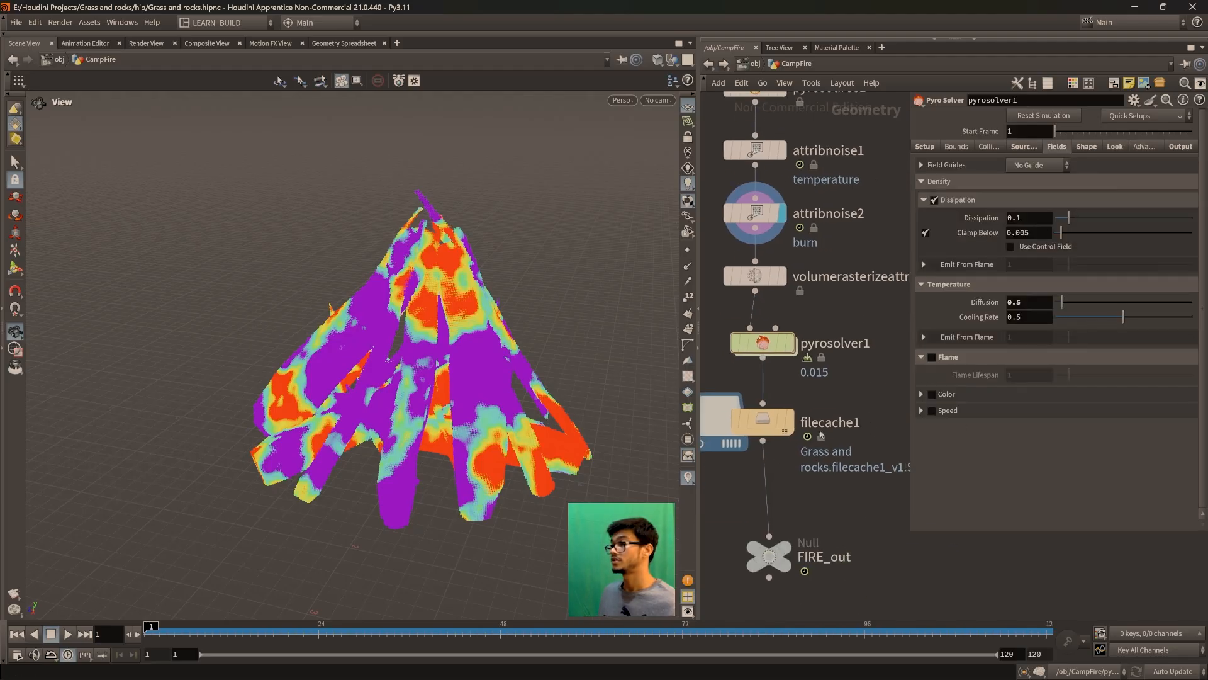
middle_click_drag(846, 511, 874, 528)
left_click_drag(874, 527, 739, 410)
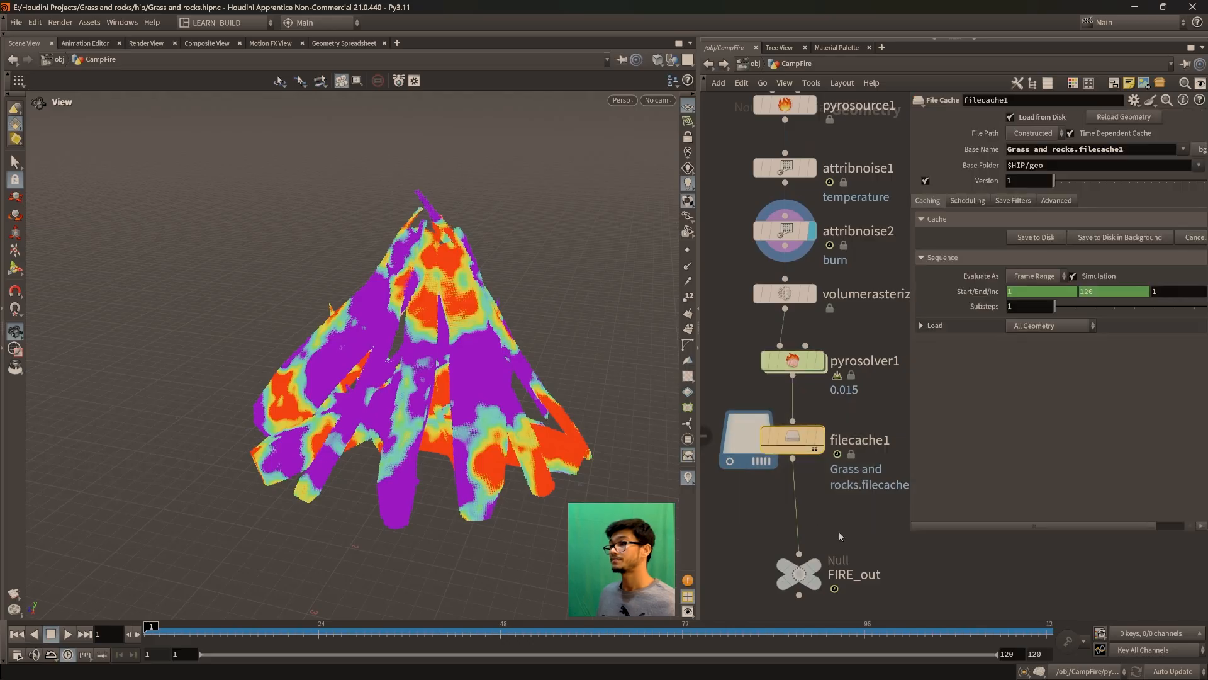
Look over the other node chains in the CampFire network, ending at the one from sphere2 to pyrosolver3
middle_click_drag(966, 609, 863, 574)
scroll(862, 575, "down", 4)
middle_click_drag(981, 568, 737, 540)
middle_click_drag(944, 546, 636, 539)
middle_click_drag(1057, 554, 849, 615)
middle_click_drag(898, 499, 904, 538)
scroll(866, 491, "up", 4)
scroll(834, 503, "down", 2)
scroll(790, 523, "down", 4)
middle_click_drag(831, 518, 863, 511)
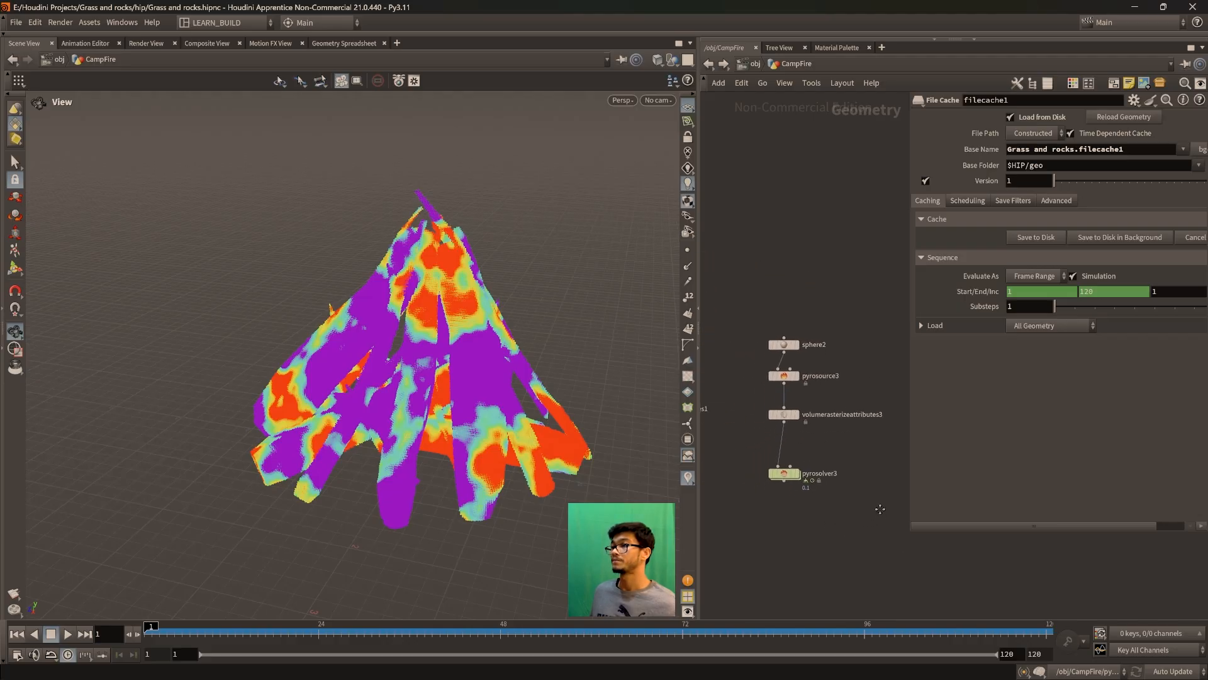
scroll(867, 487, "up", 2)
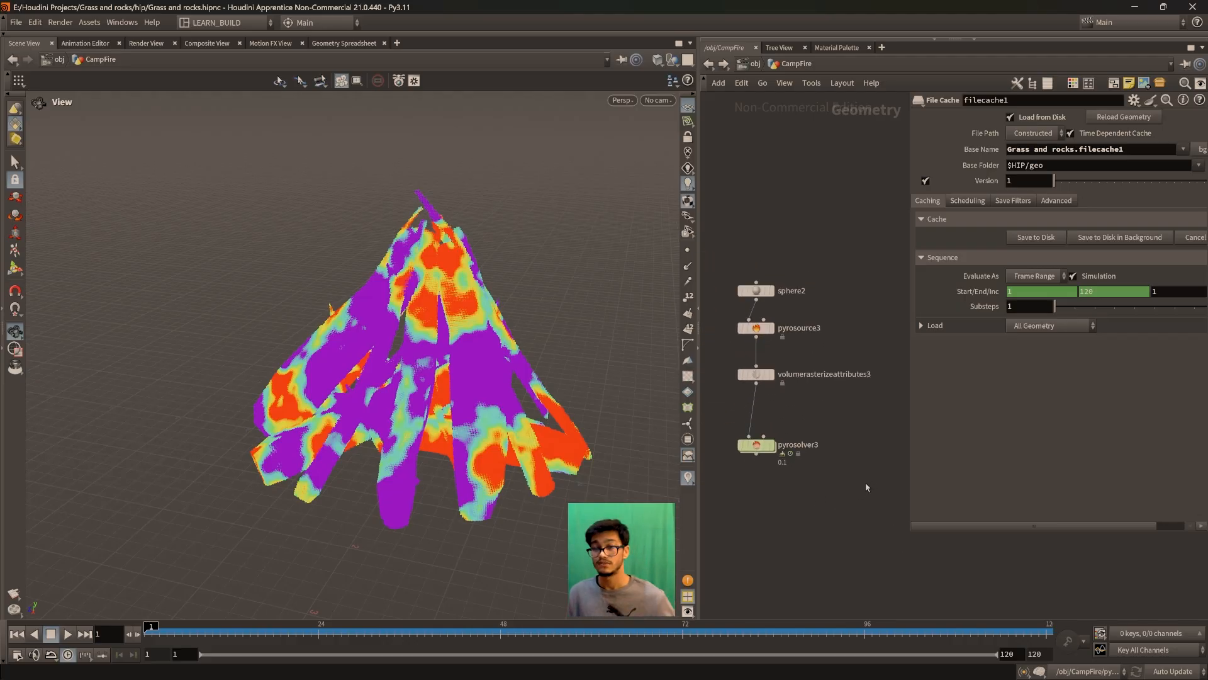